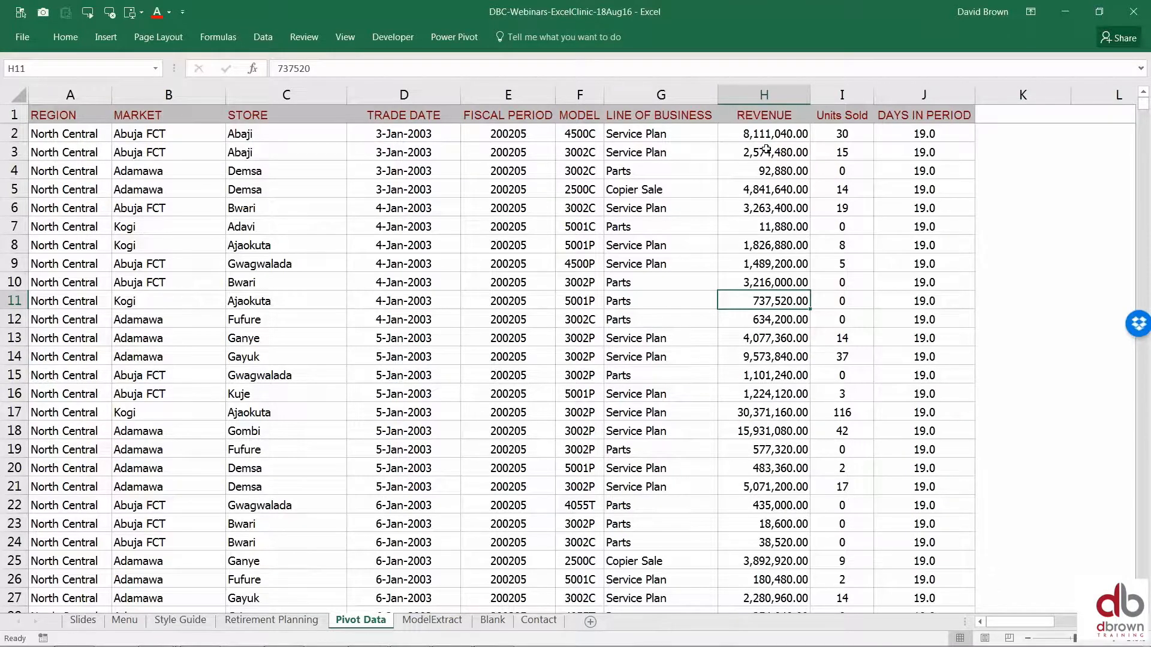
Step: Apply the pound-sterling accounting number format to the revenue values in H3:H10
left_click(766, 149)
left_click_drag(768, 174, 784, 283)
left_click_drag(758, 152, 764, 281)
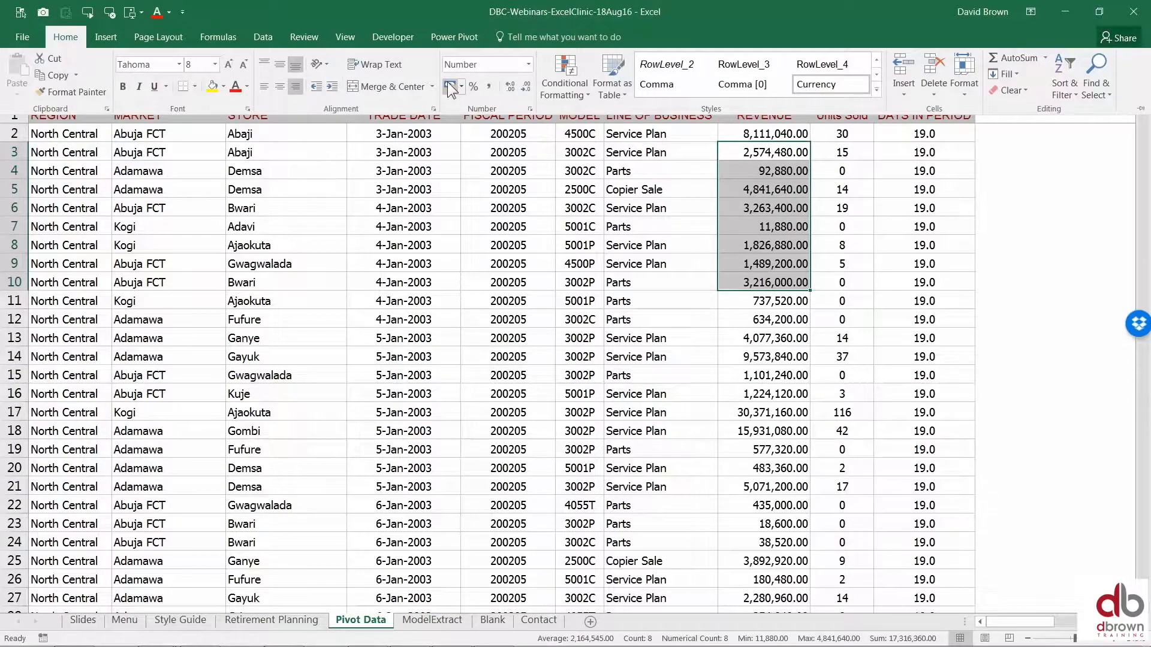
left_click(450, 87)
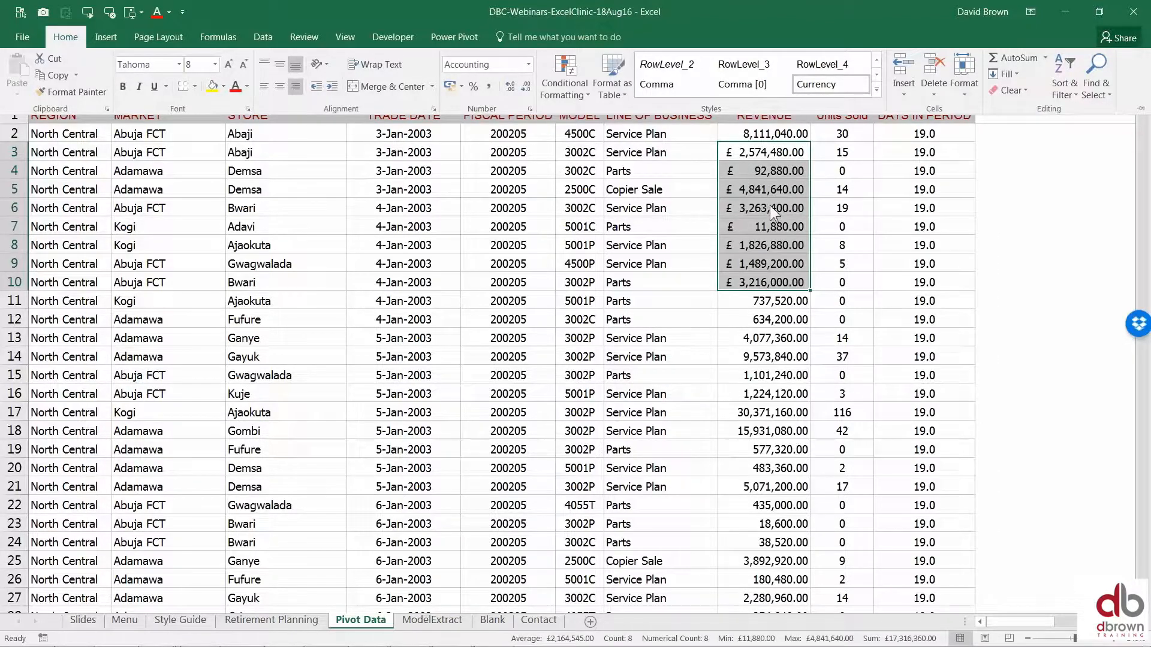
left_click(461, 86)
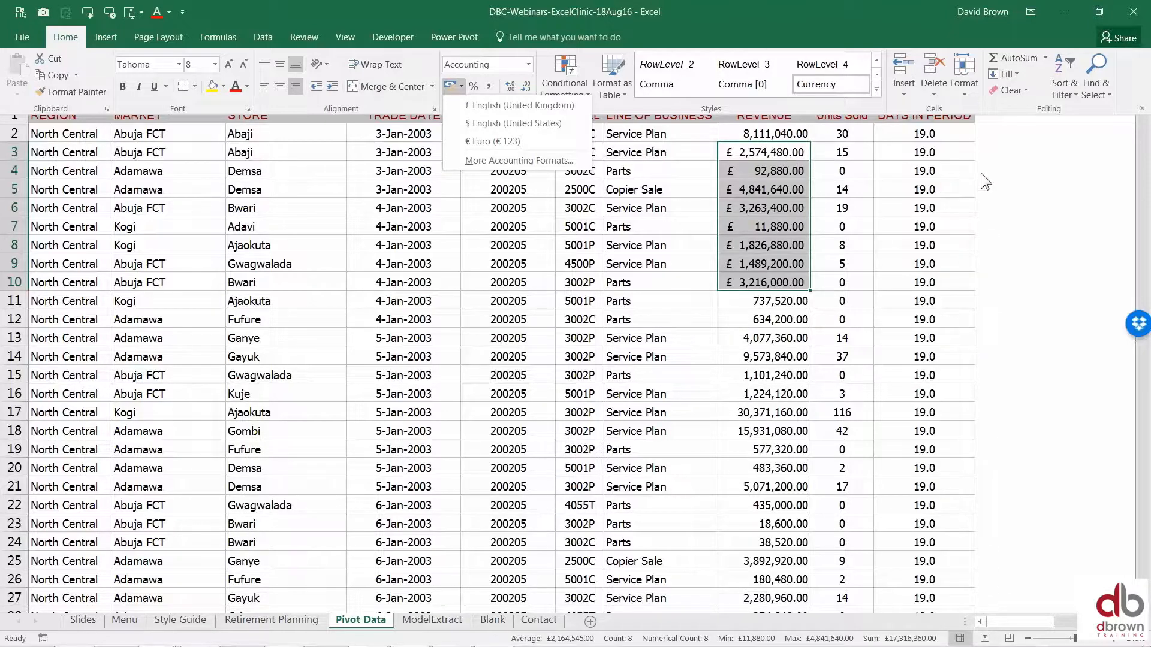
key("Escape")
Step: Enter the currency code NGN in cell K5, beside the data table
left_click(1017, 180)
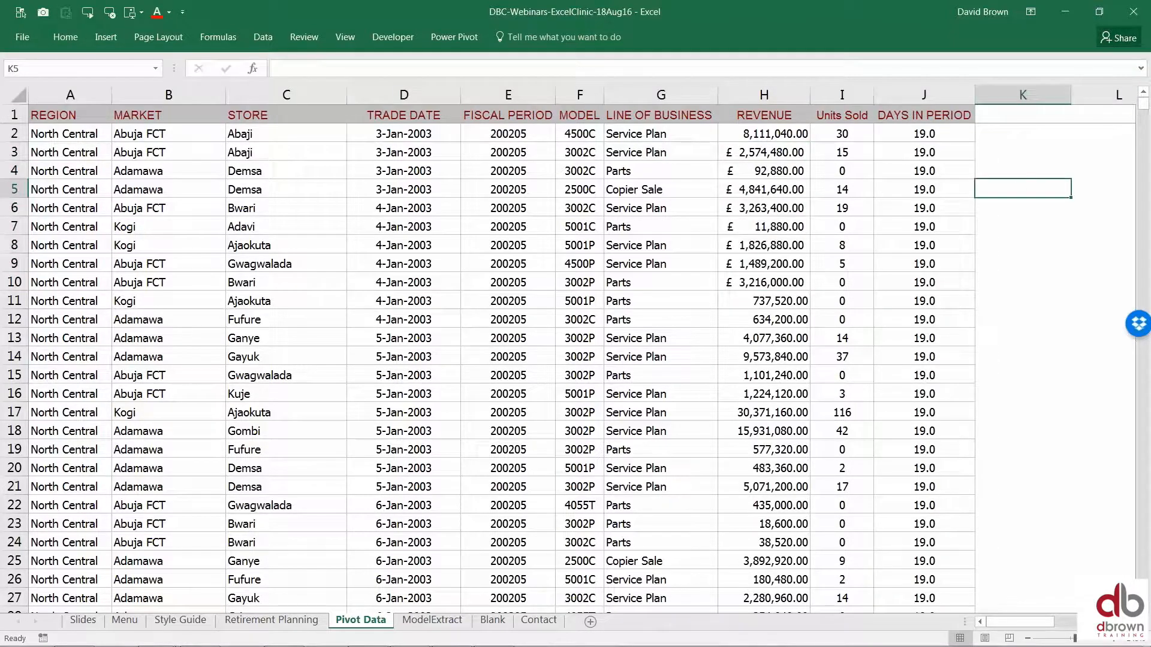
key("Right")
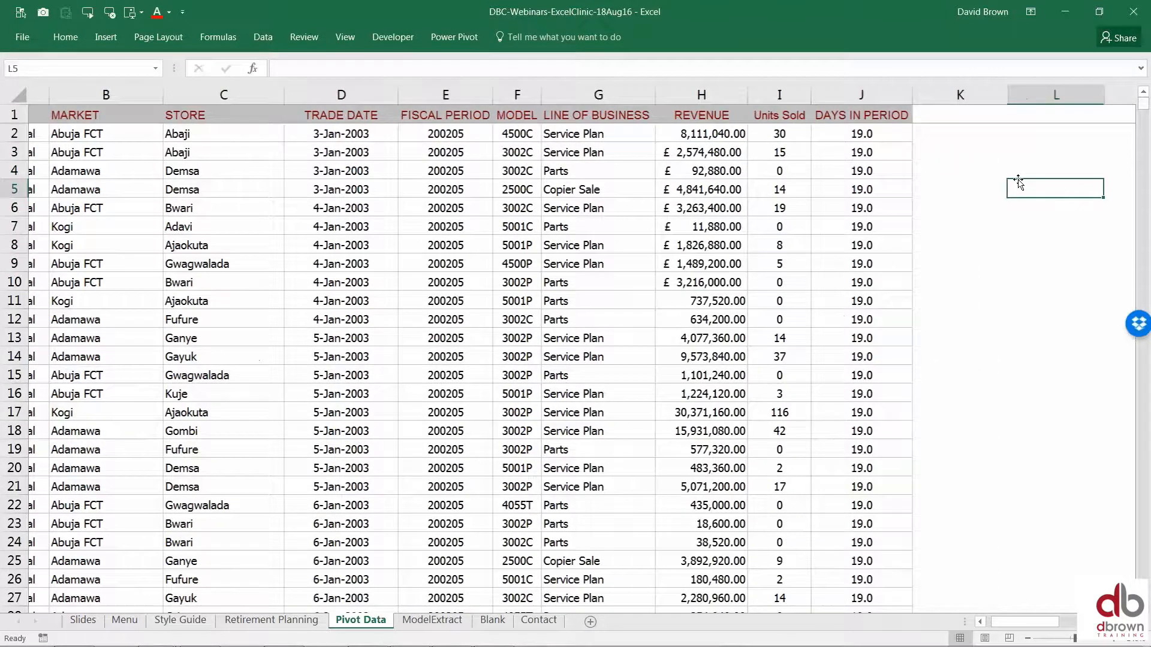
key("Left")
type("NGN")
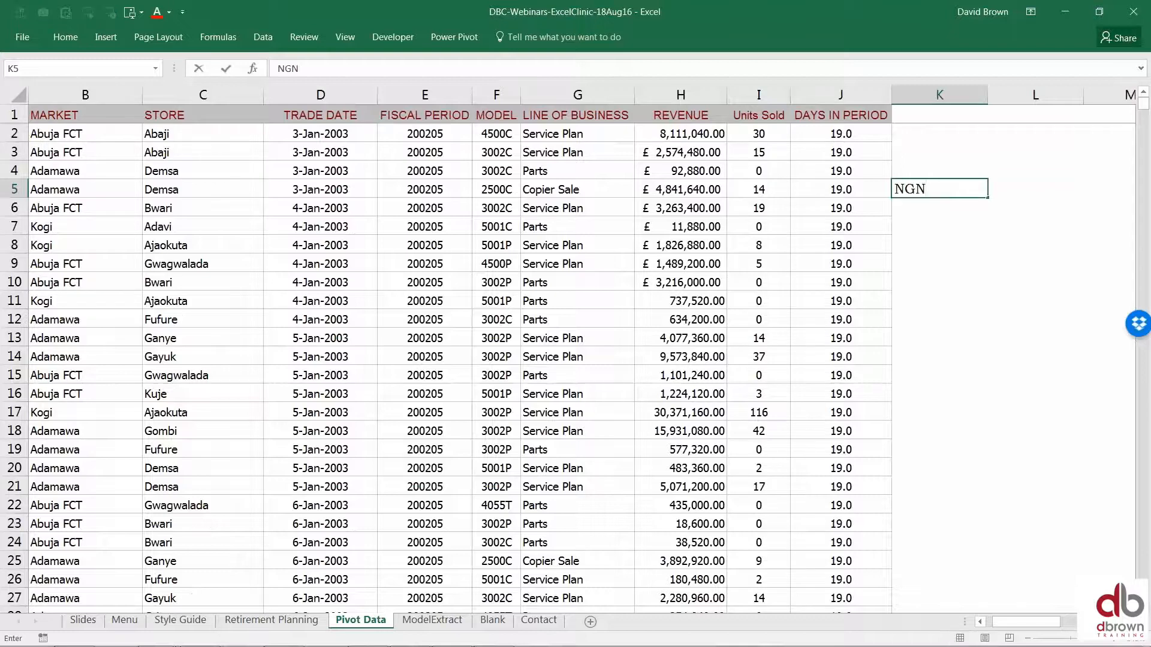
key("Return")
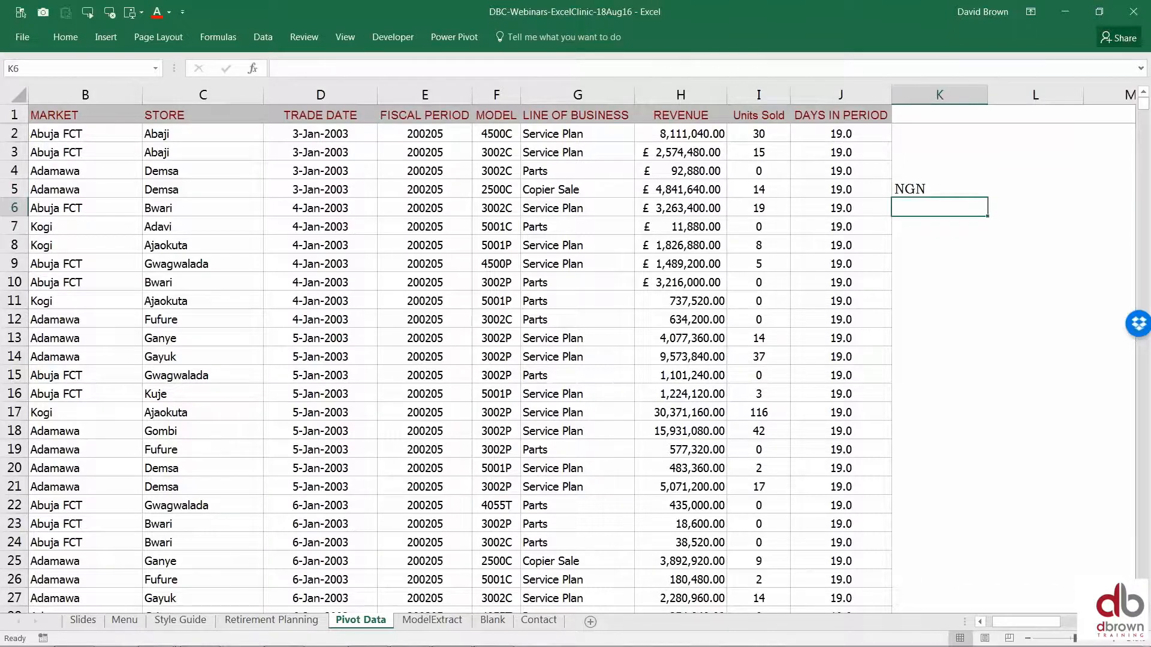
Step: Enter only the letter N in cell K6, removing the autocompleted text
key("F2")
type("N")
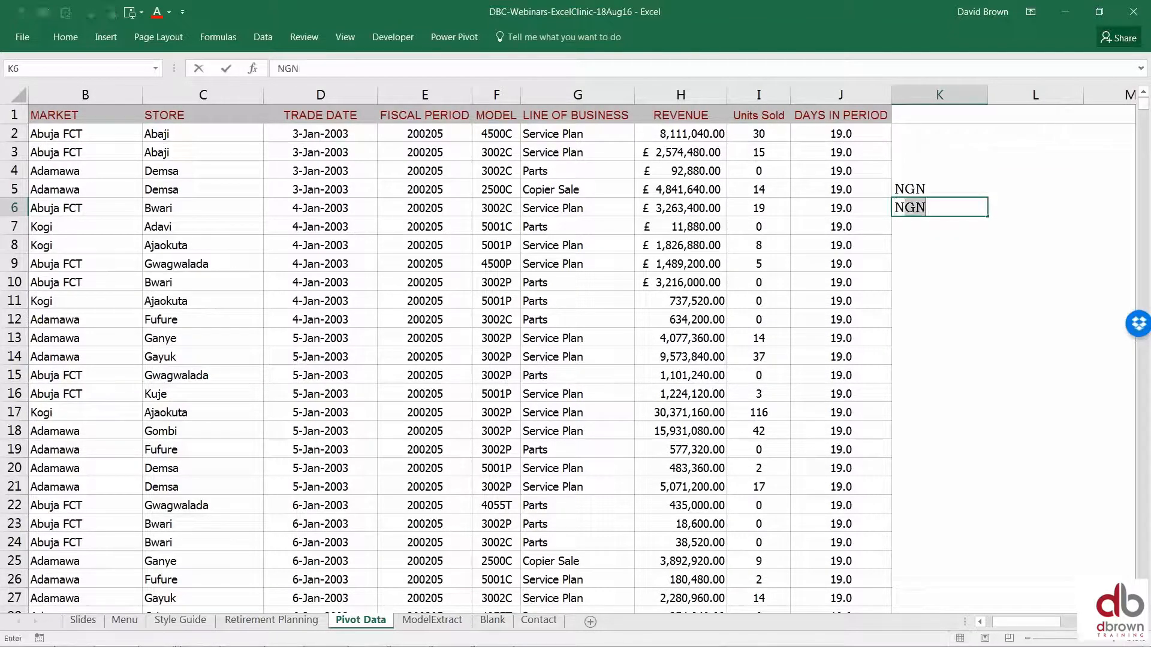
key("Delete")
key("ctrl+Return")
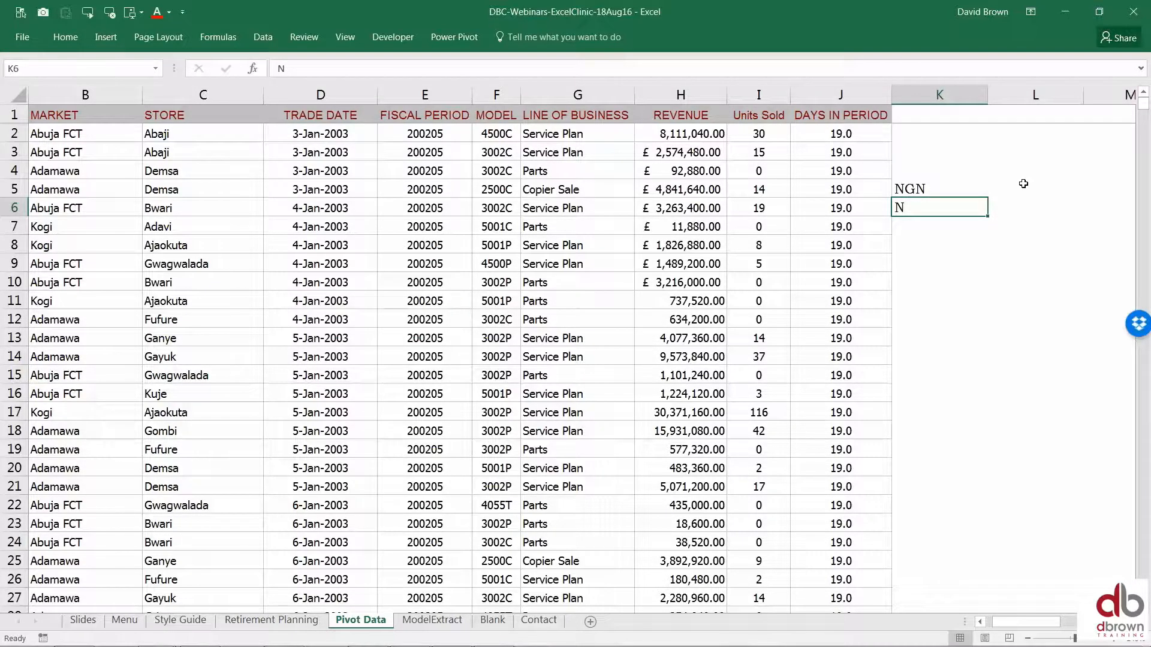
left_click(944, 228)
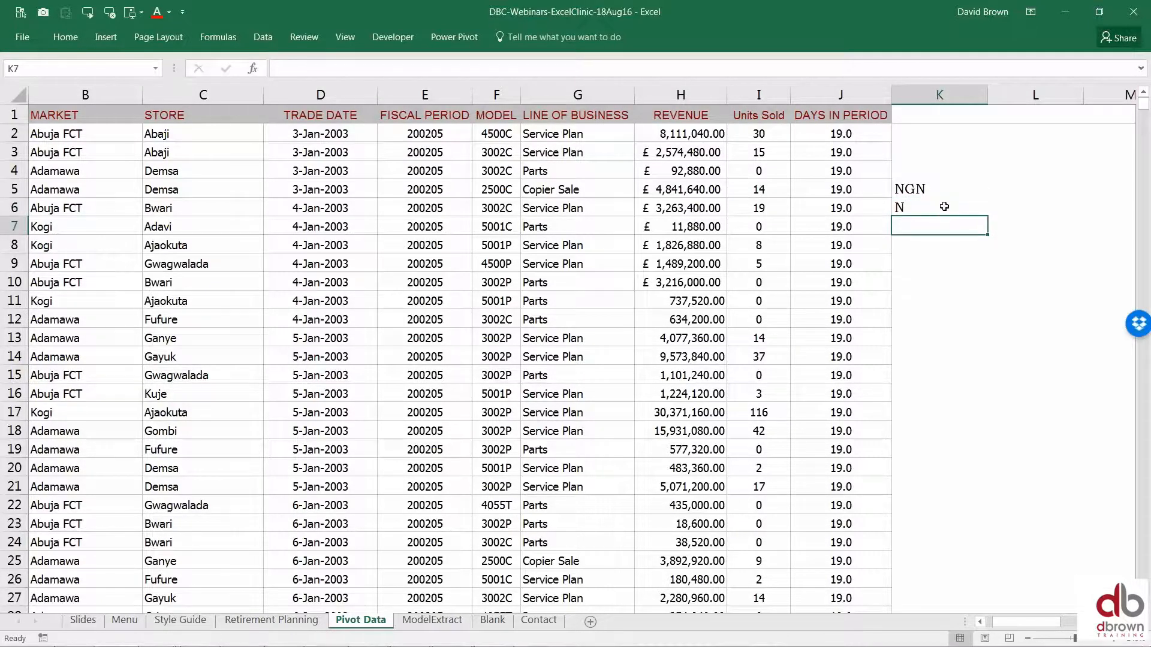
left_click(944, 207)
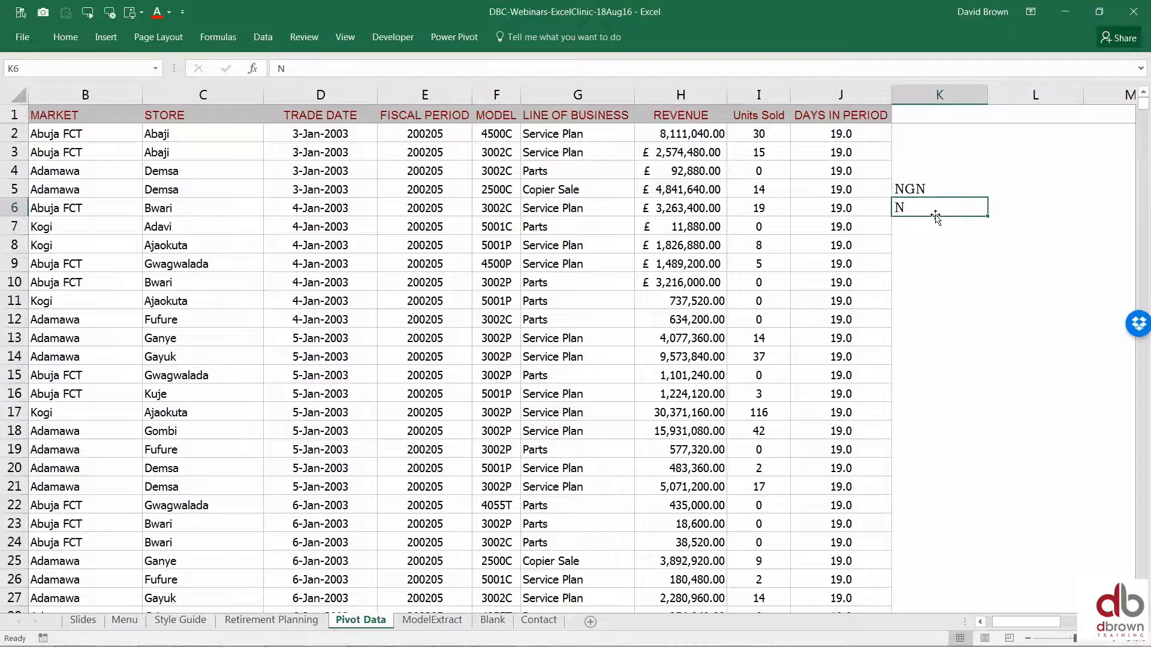
left_click(688, 160)
left_click_drag(688, 163, 687, 332)
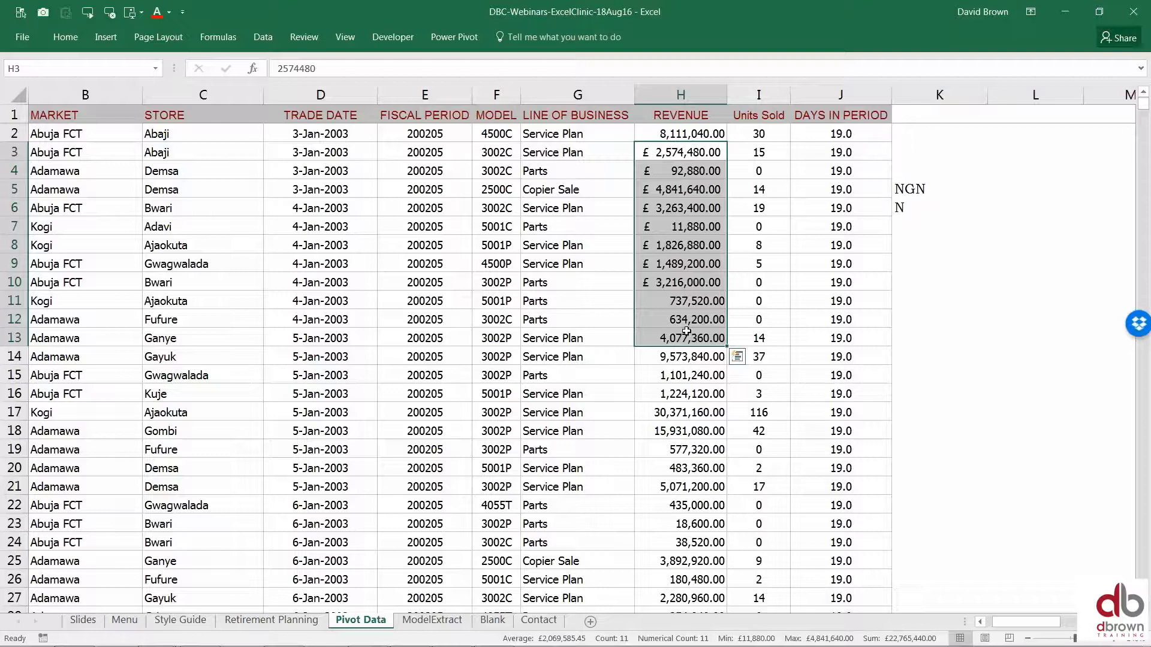
left_click(928, 212)
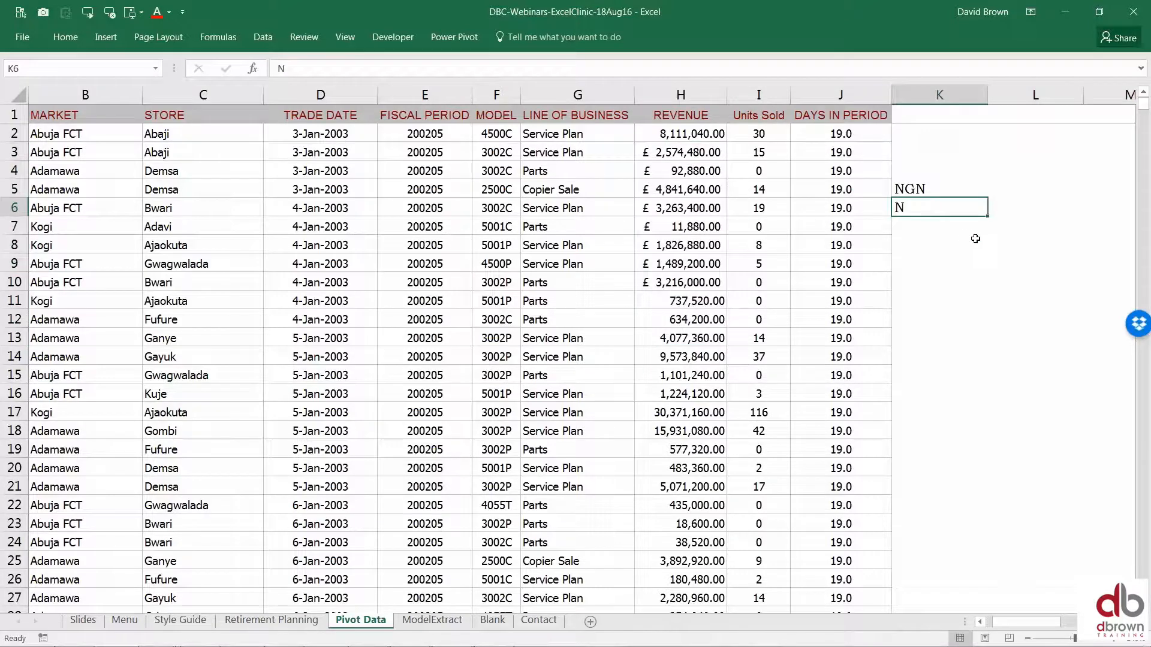
left_click(975, 239)
Step: Open the Symbol dialog for cell L8 and enlarge it to show more characters
left_click(993, 237)
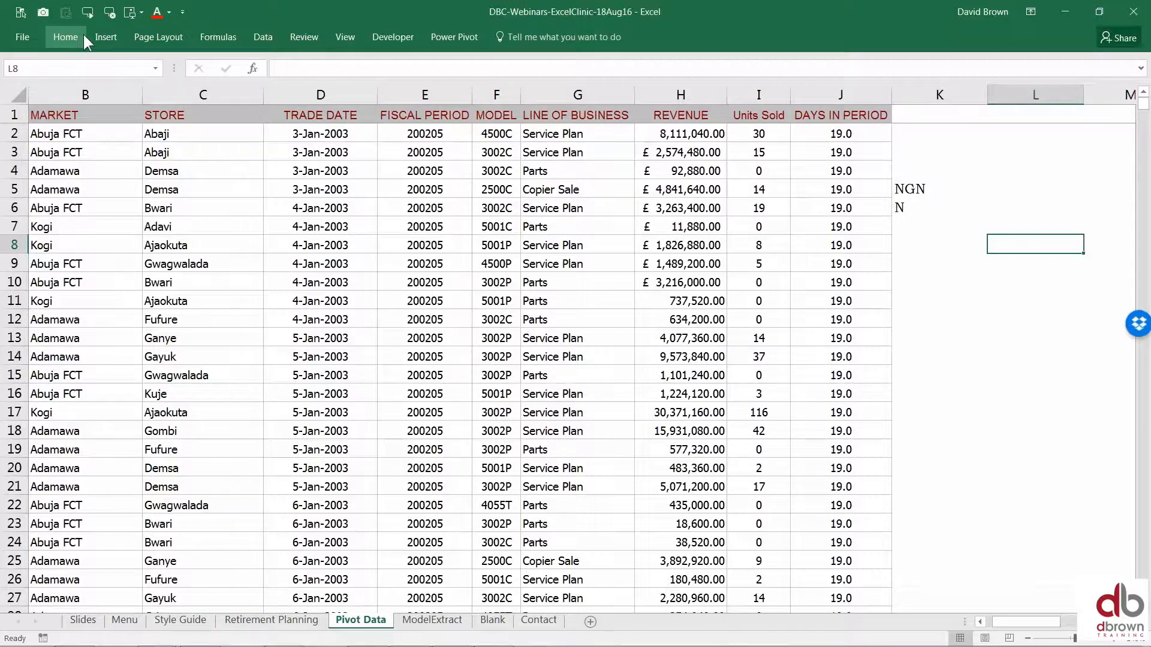
left_click(119, 30)
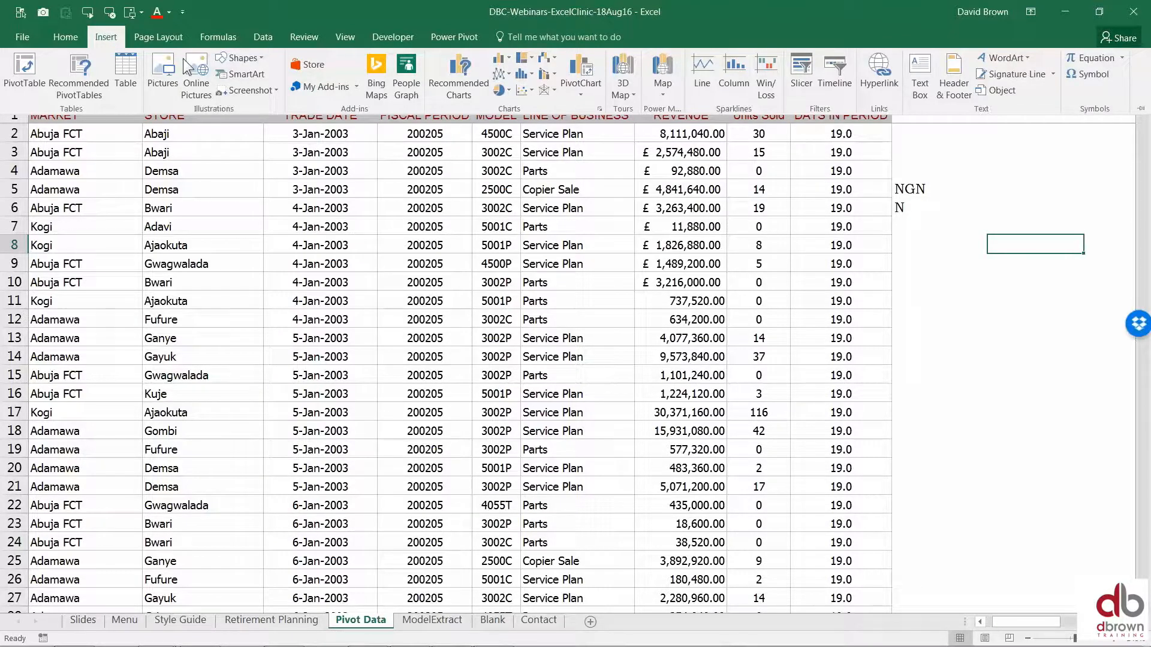
left_click(1088, 73)
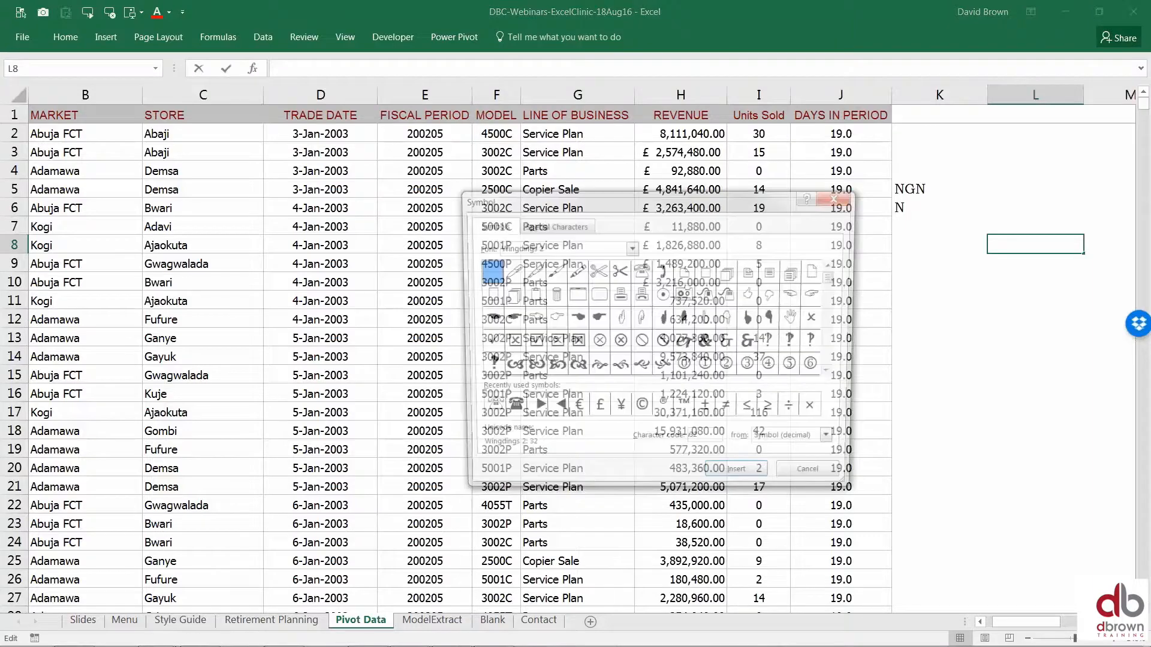
left_click_drag(644, 215, 645, 130)
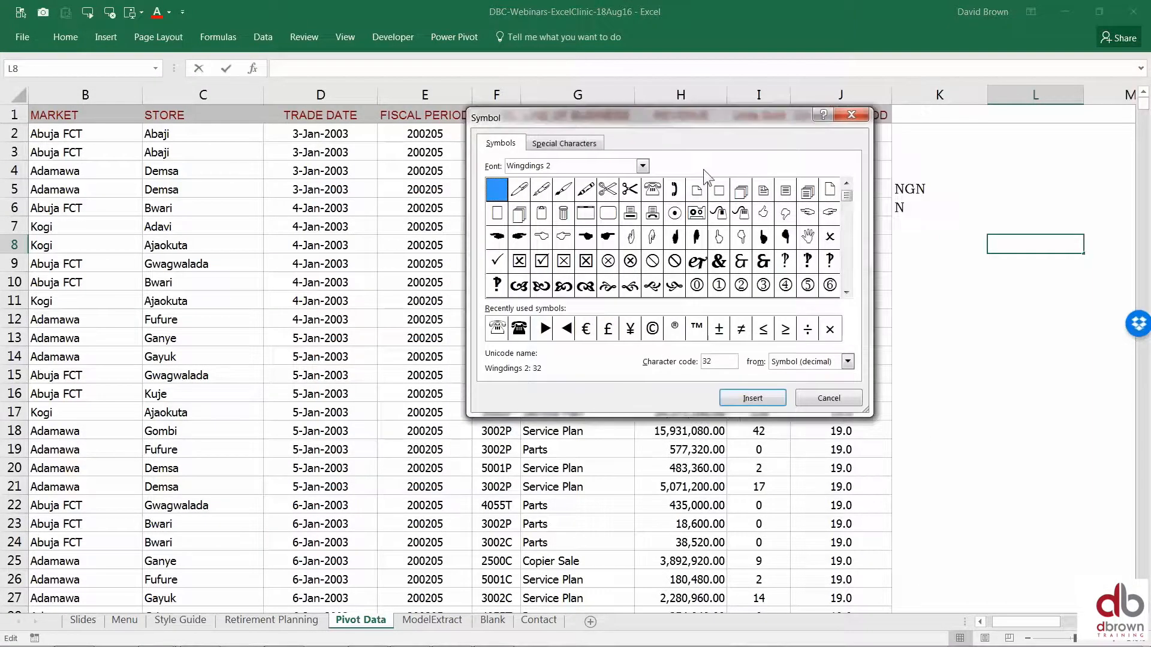
left_click_drag(868, 413, 1022, 478)
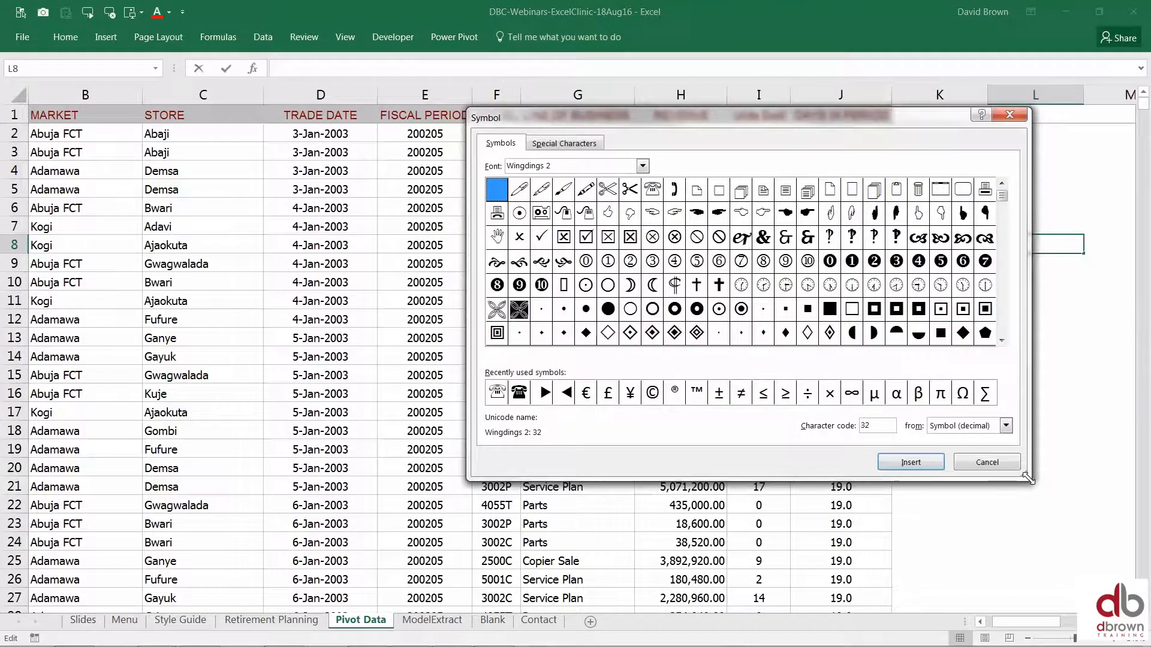
left_click(1001, 424)
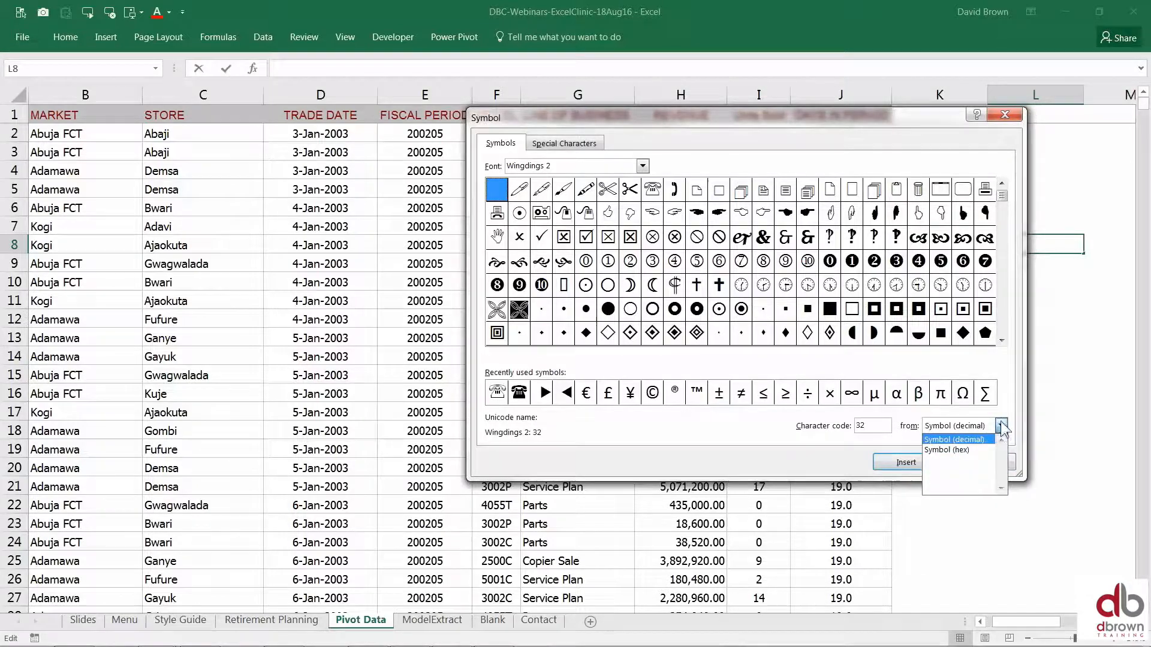
left_click(1002, 426)
Step: Set the font in the Symbol dialog to Arial
left_click(642, 166)
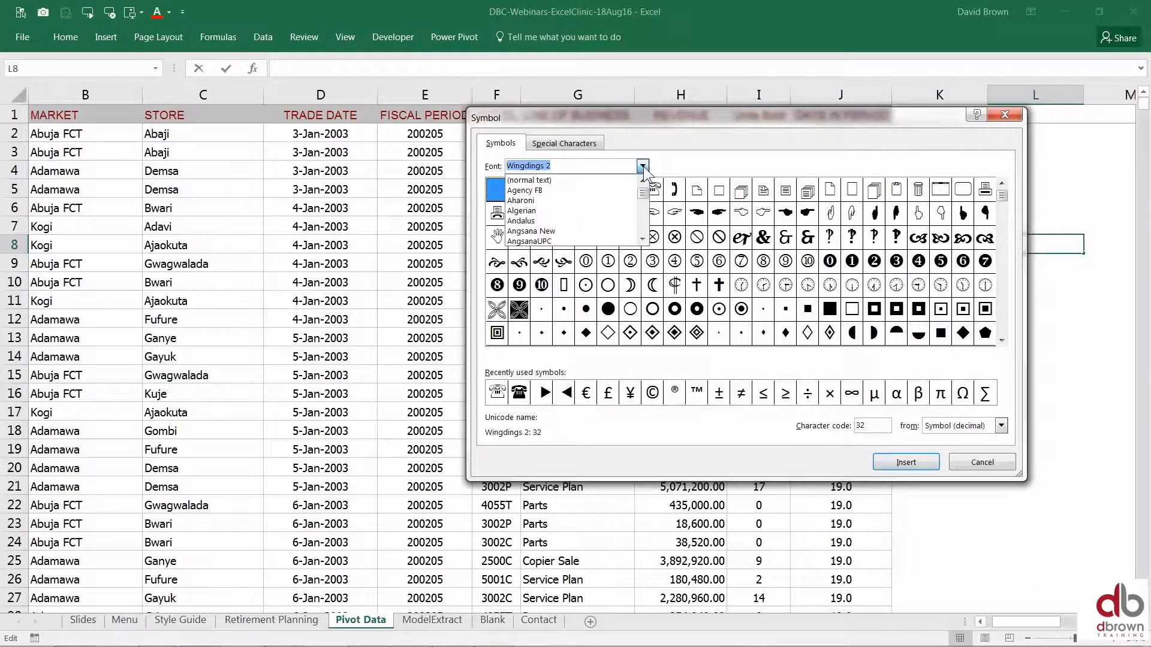
left_click(577, 201)
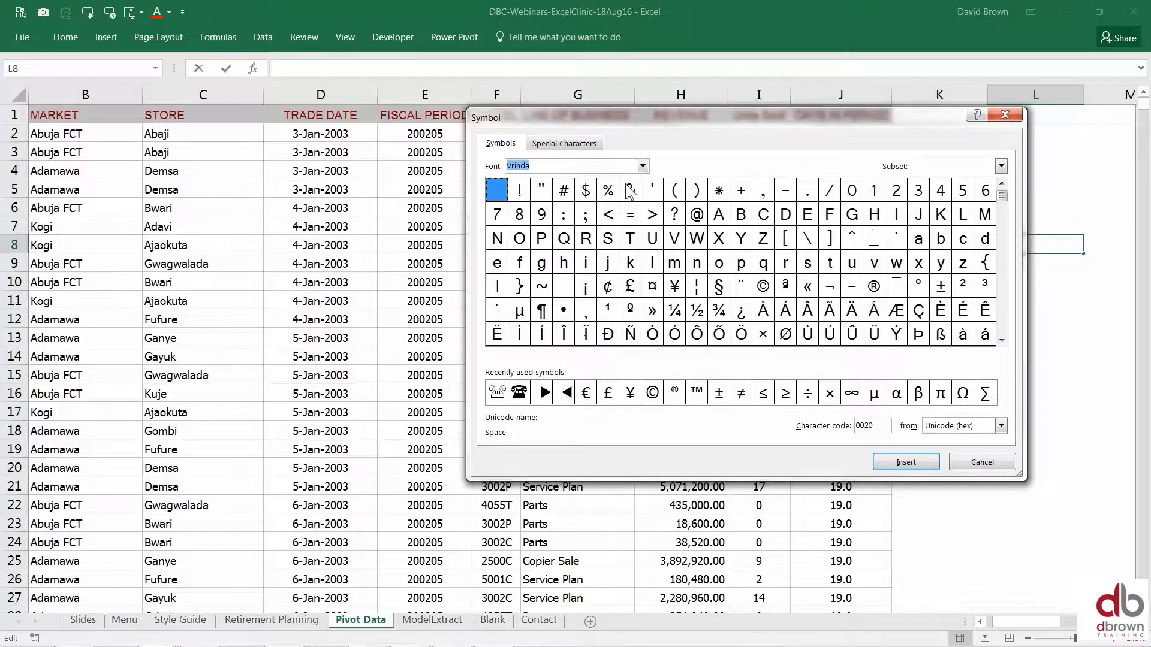
left_click_drag(710, 117, 578, 135)
left_click(511, 184)
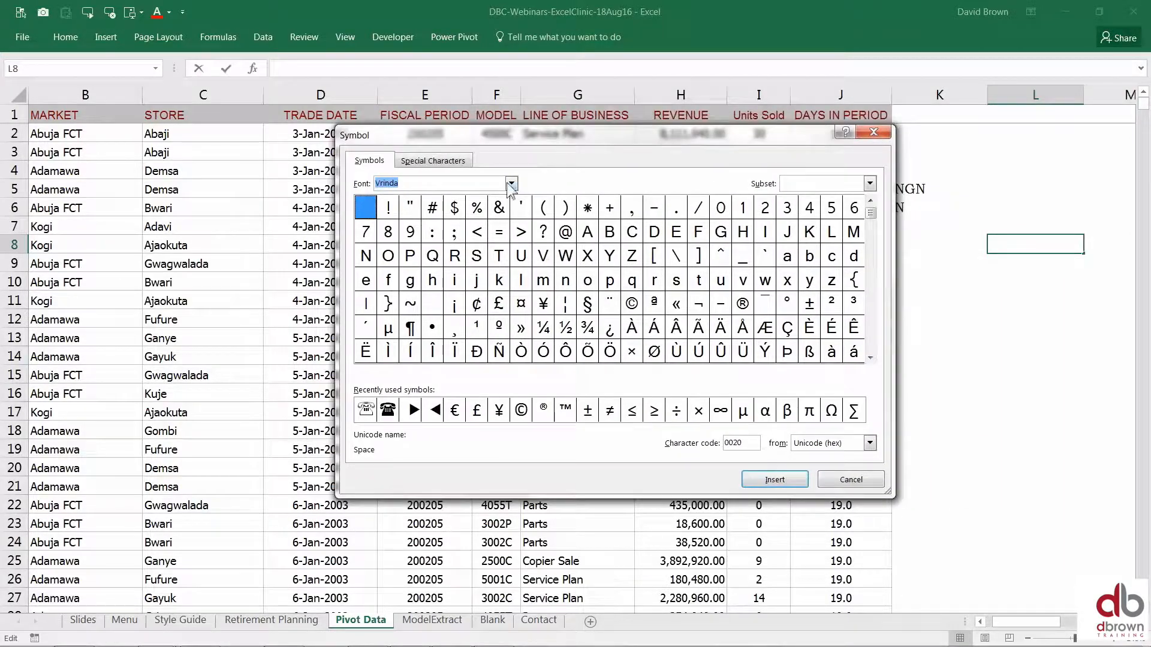
left_click_drag(511, 245, 512, 220)
left_click(460, 218)
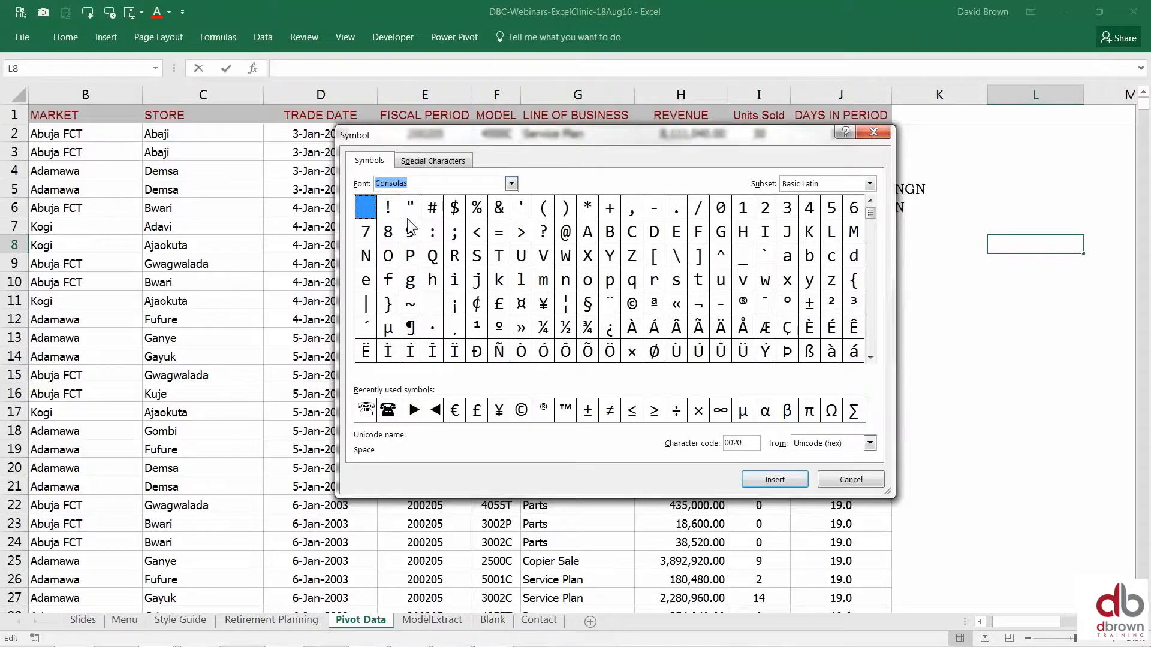
type("ar")
left_click(510, 184)
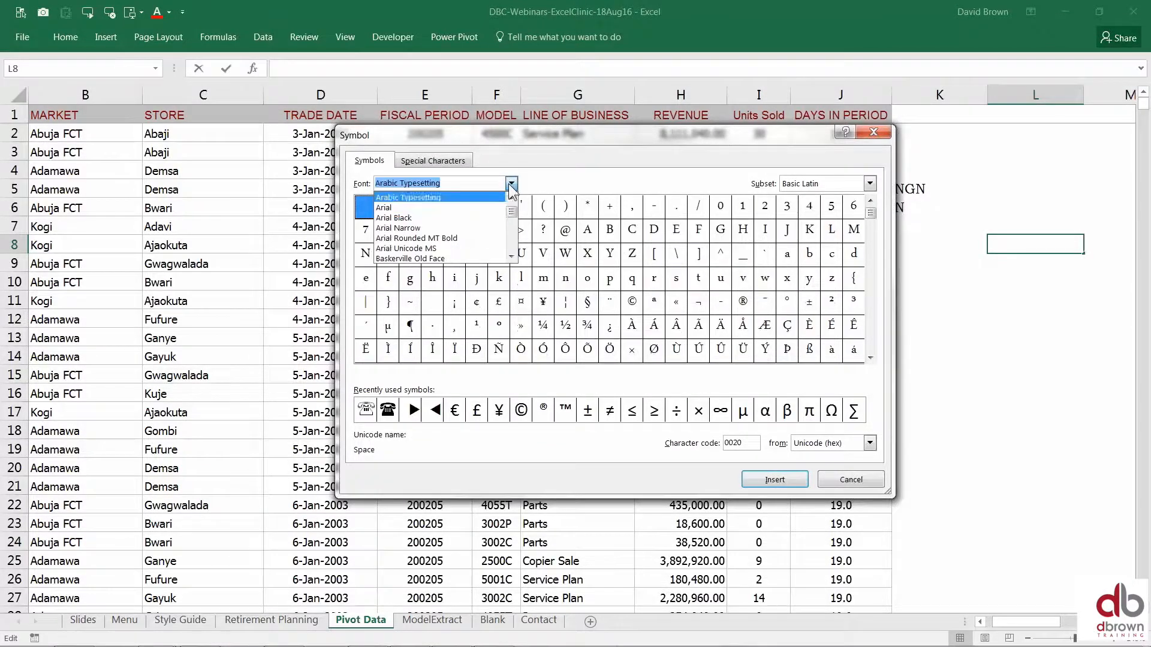
left_click(449, 207)
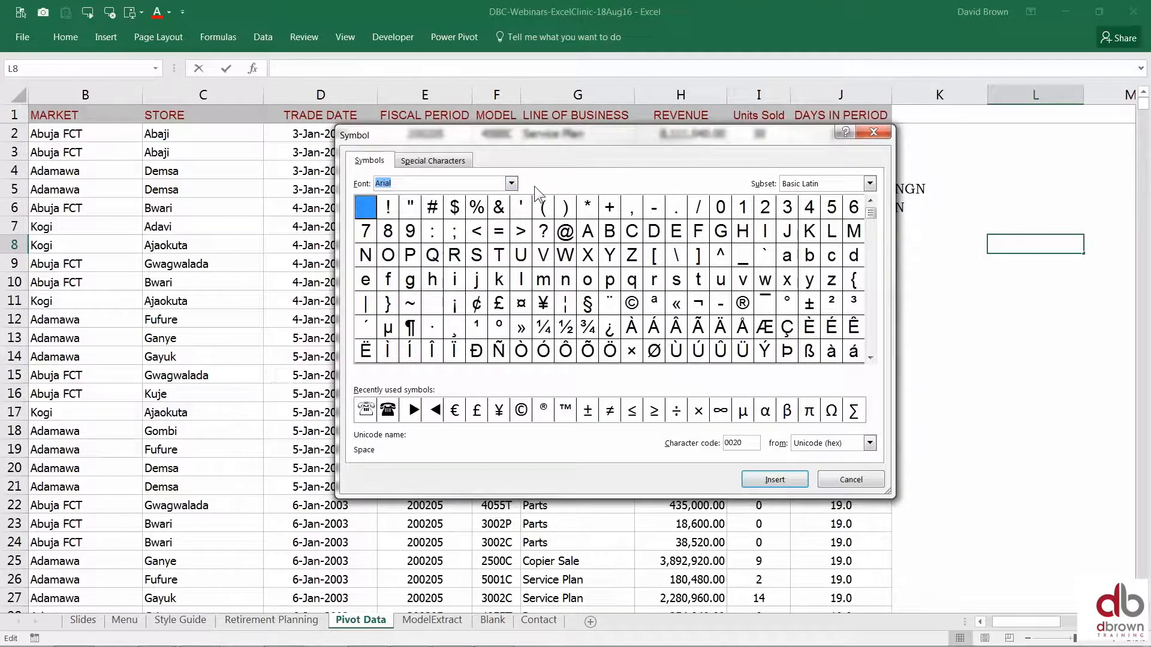
left_click(396, 183)
Step: Use Unicode (hex) character codes and show the Currency Symbols subset of the Arial font
left_click(869, 445)
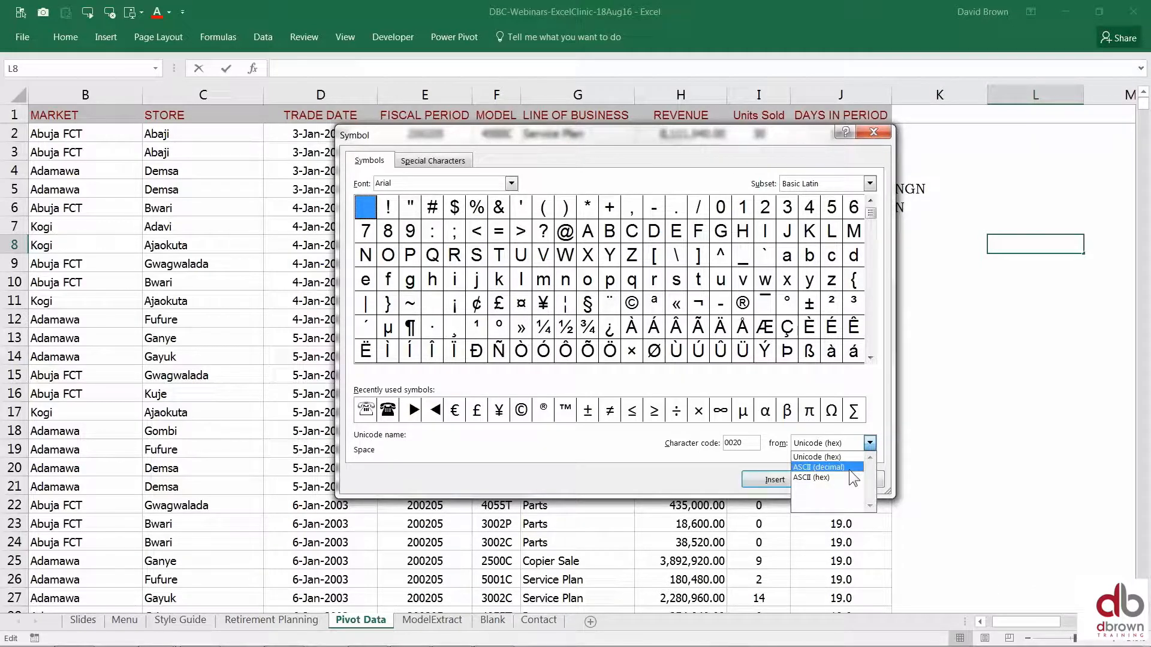
left_click(820, 456)
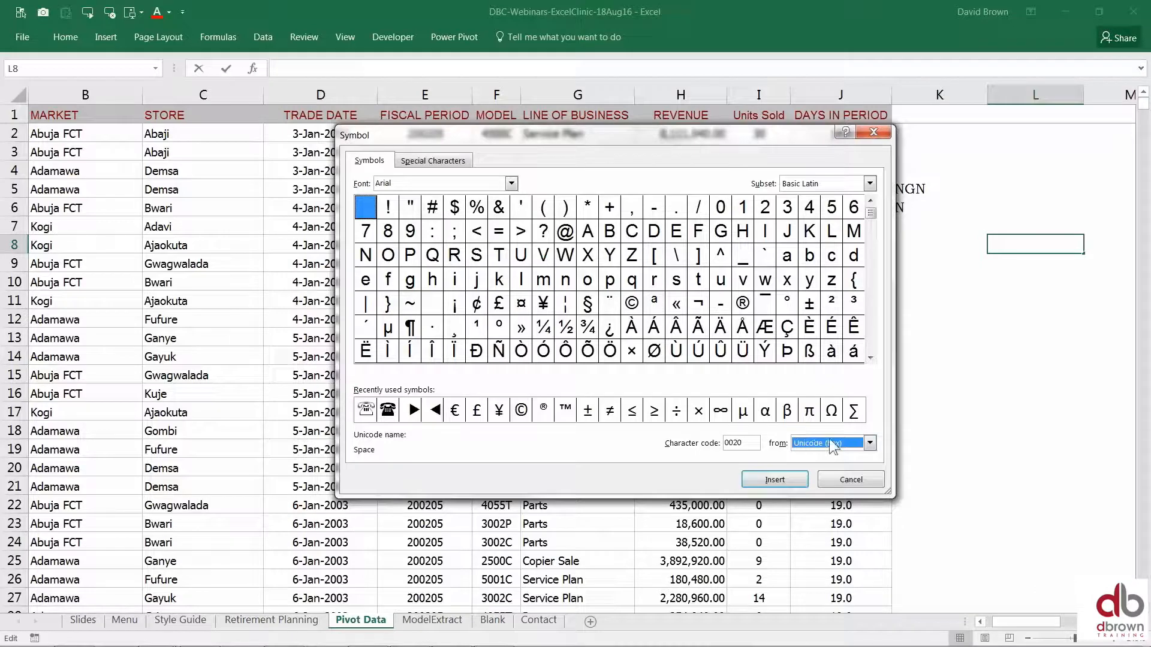
left_click(869, 184)
left_click(869, 184)
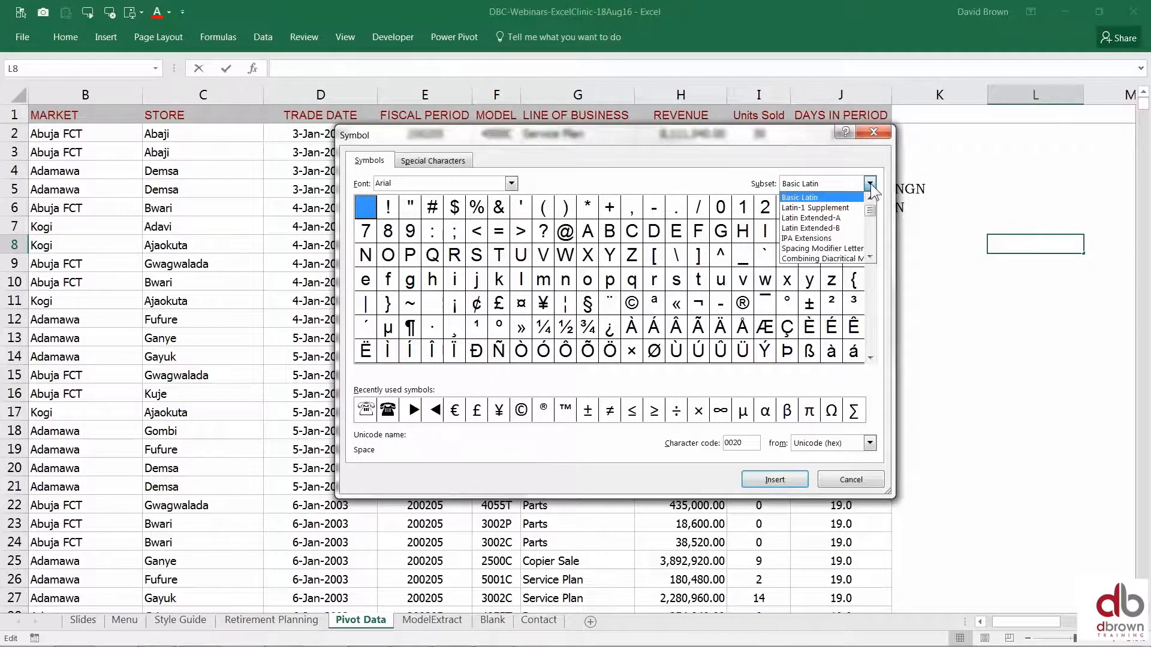
left_click(873, 246)
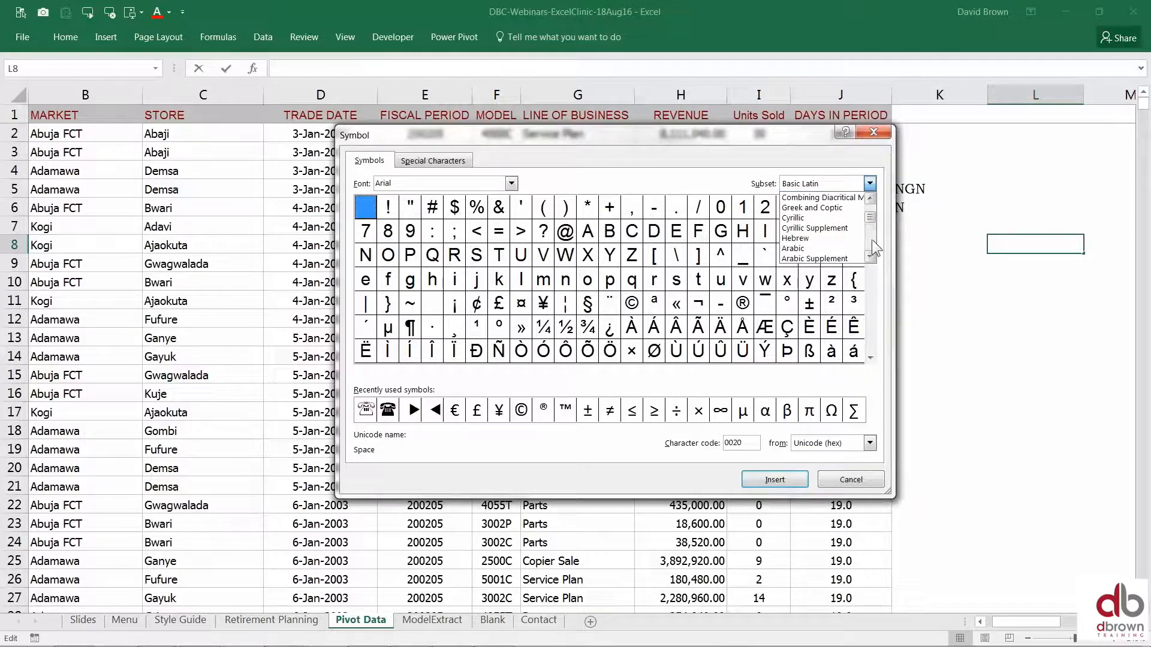
left_click(874, 247)
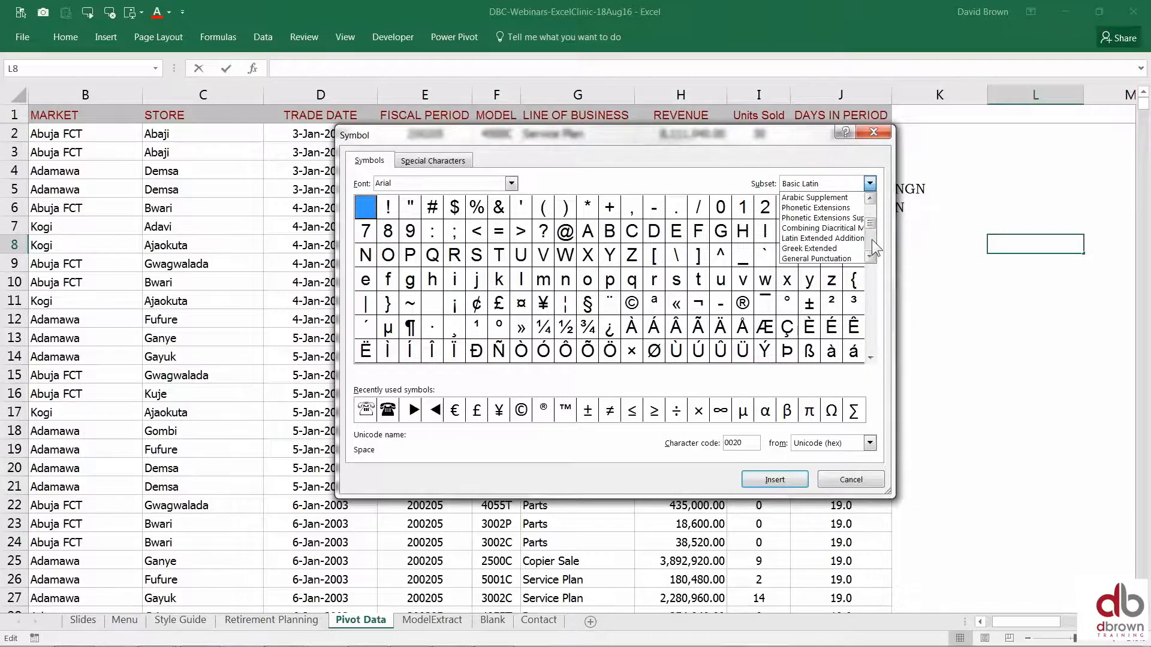
left_click(874, 247)
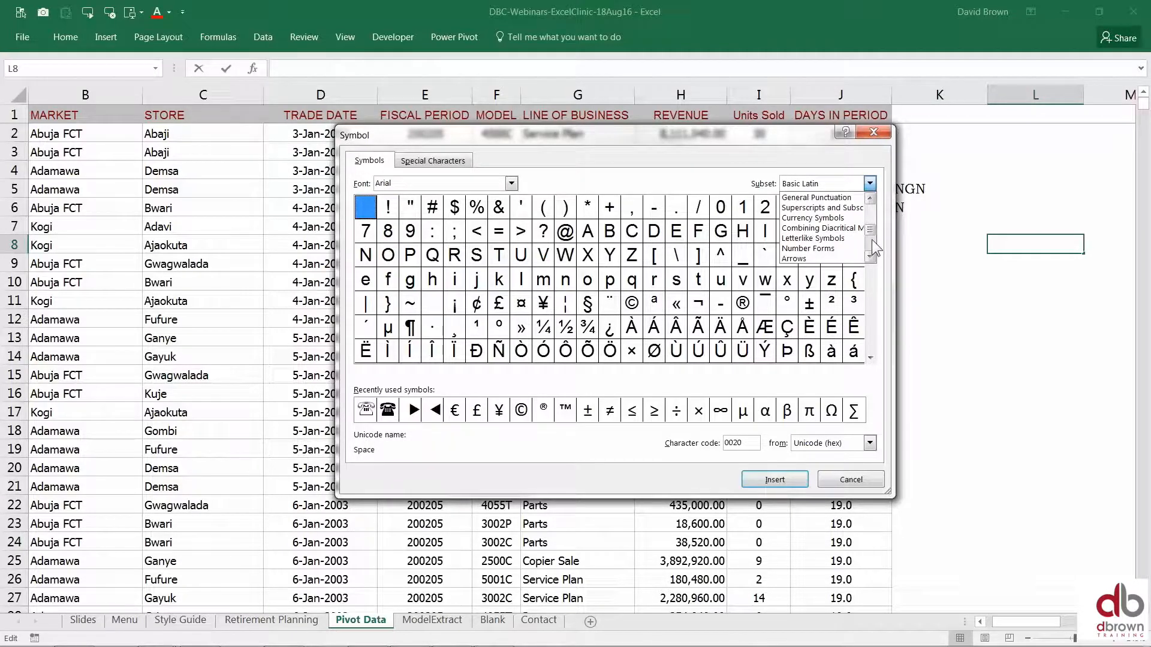
left_click(845, 218)
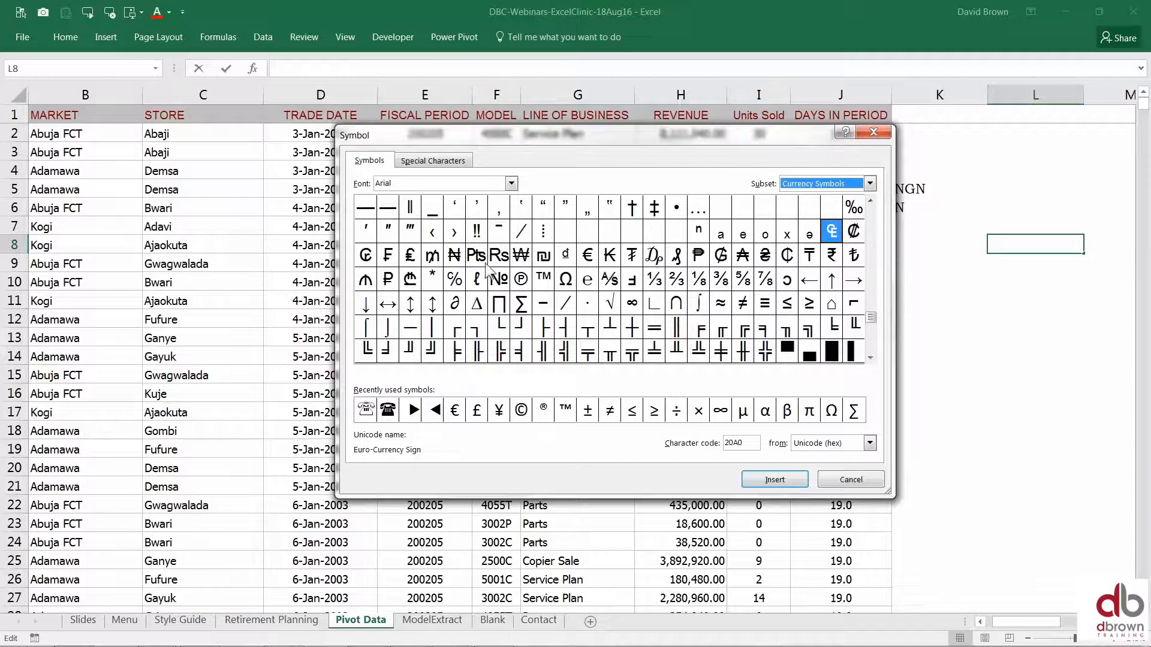
Step: Insert the Naira Sign, character code 20A6, into cell L8 and close the Symbol dialog
left_click(456, 262)
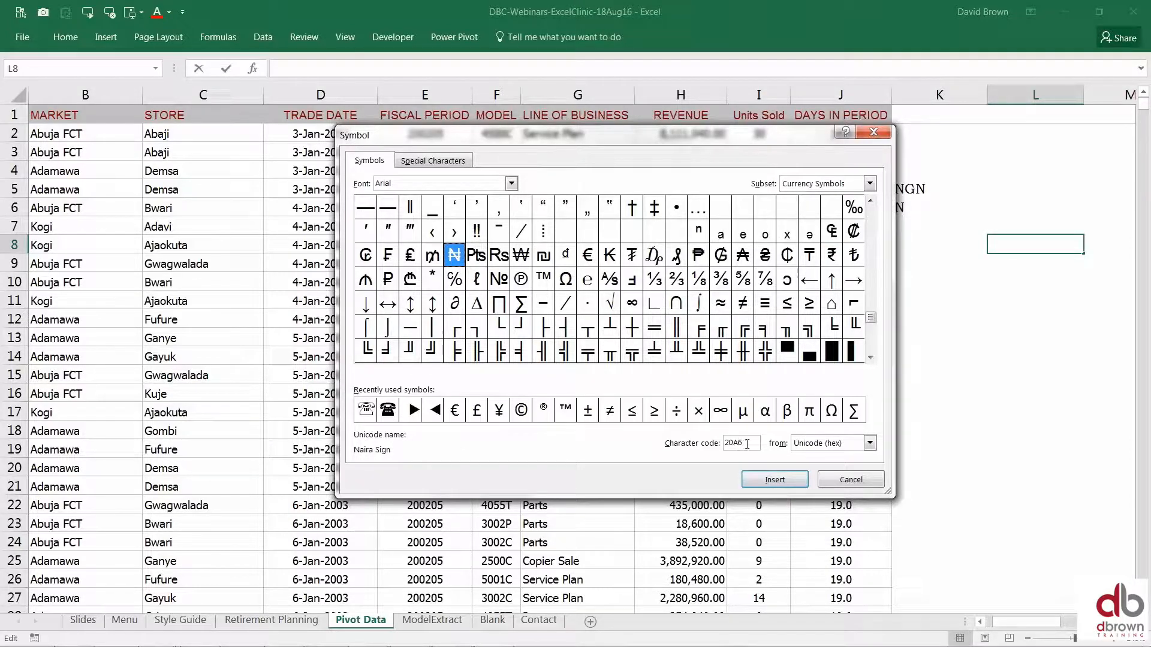
left_click(773, 483)
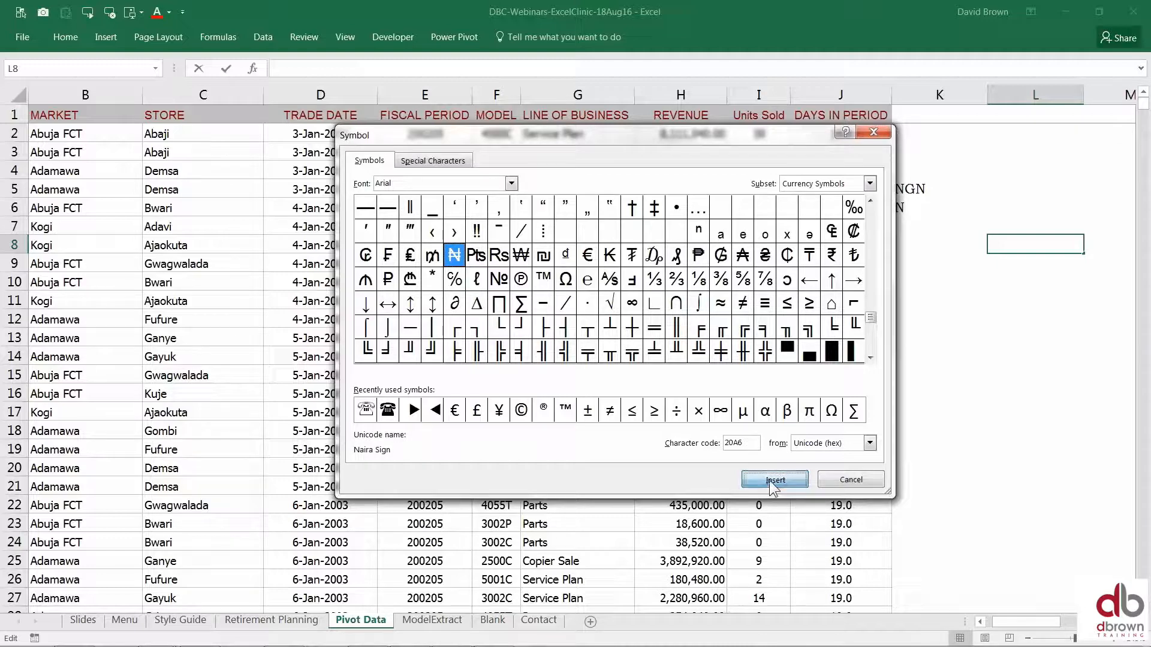
left_click(850, 479)
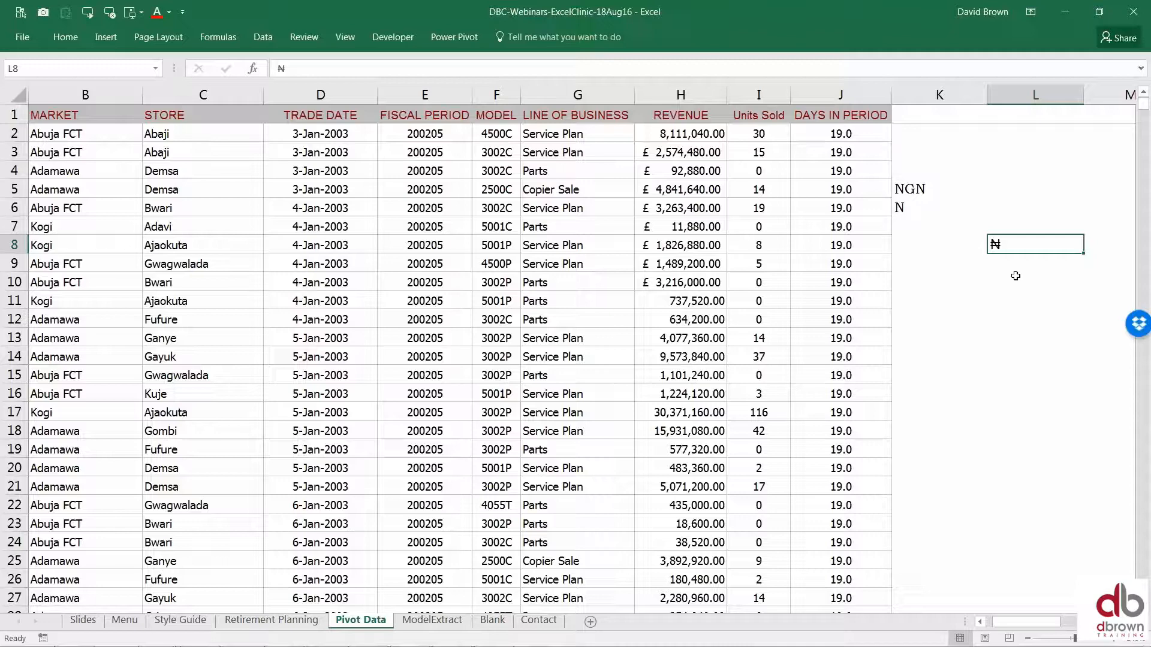
Step: Copy the Naira symbol from inside cell L8
left_click(1015, 276)
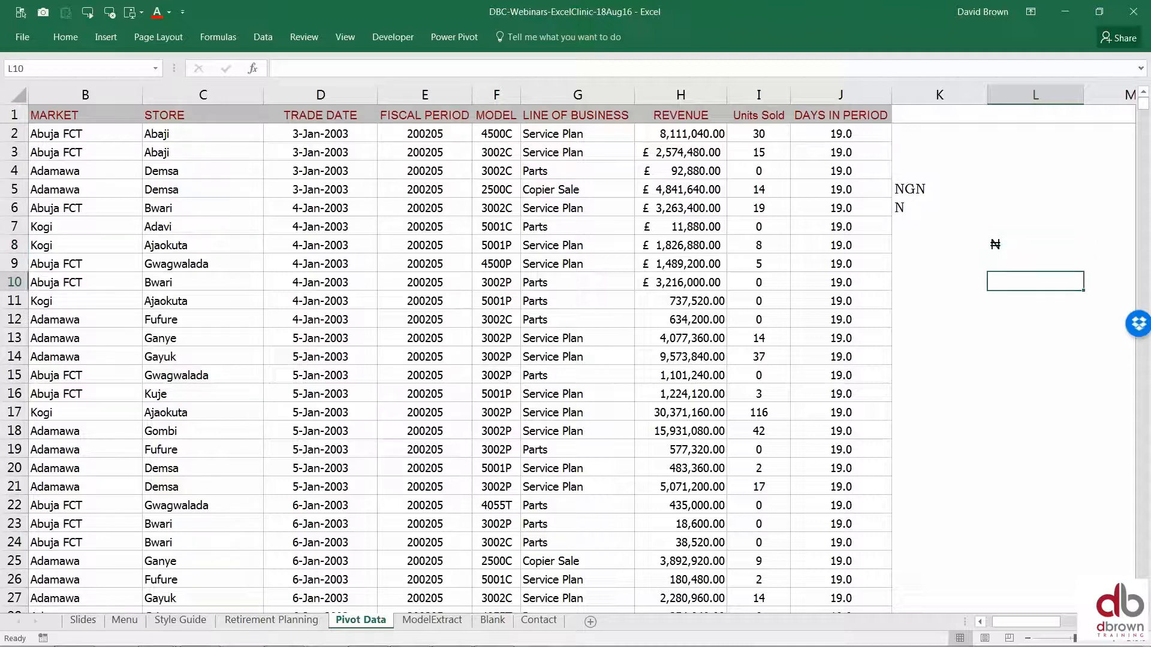
left_click(1022, 245)
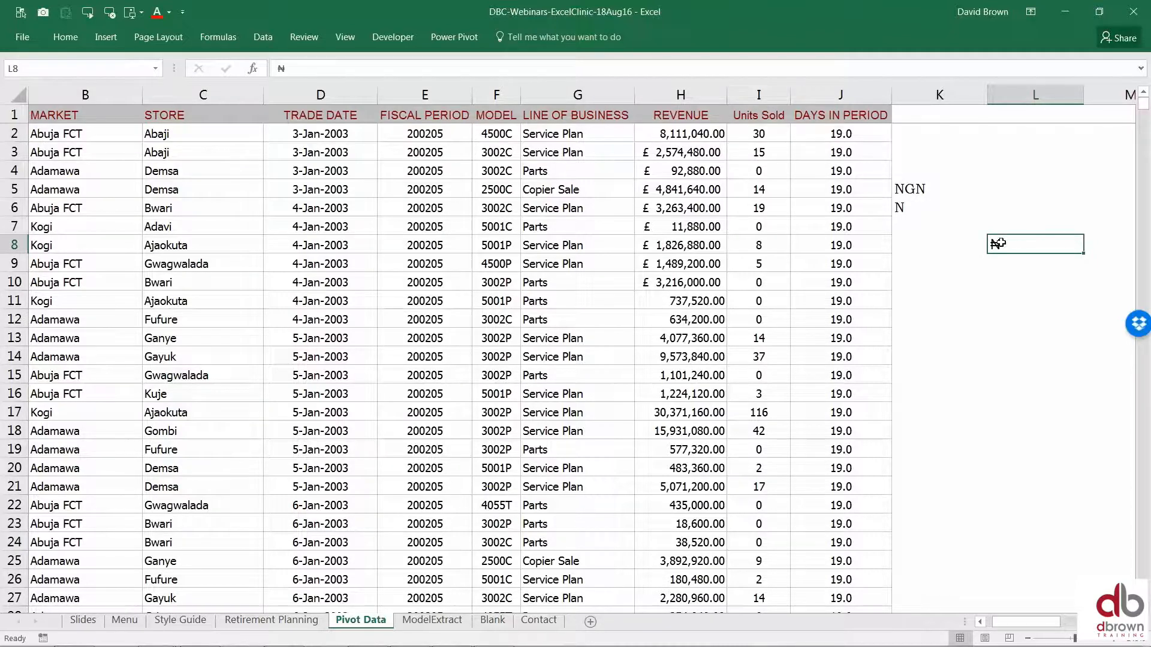
key("F2")
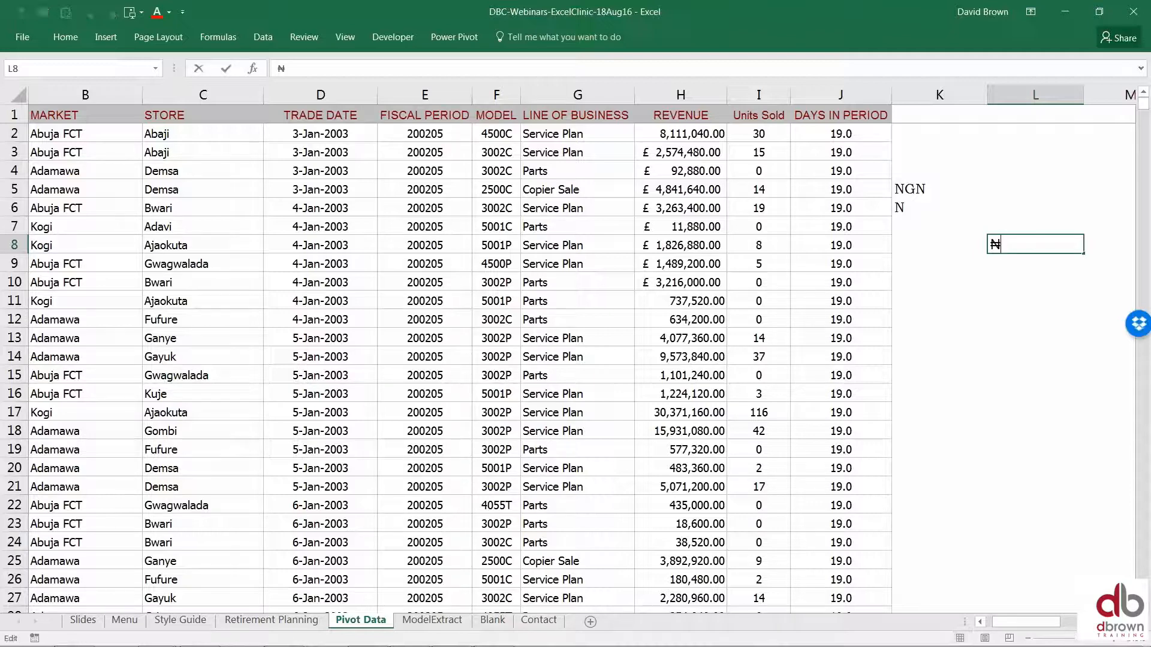
left_click_drag(1004, 245, 986, 245)
key("ctrl+c")
Step: Enter the text NGN in cell L10
left_click(997, 282)
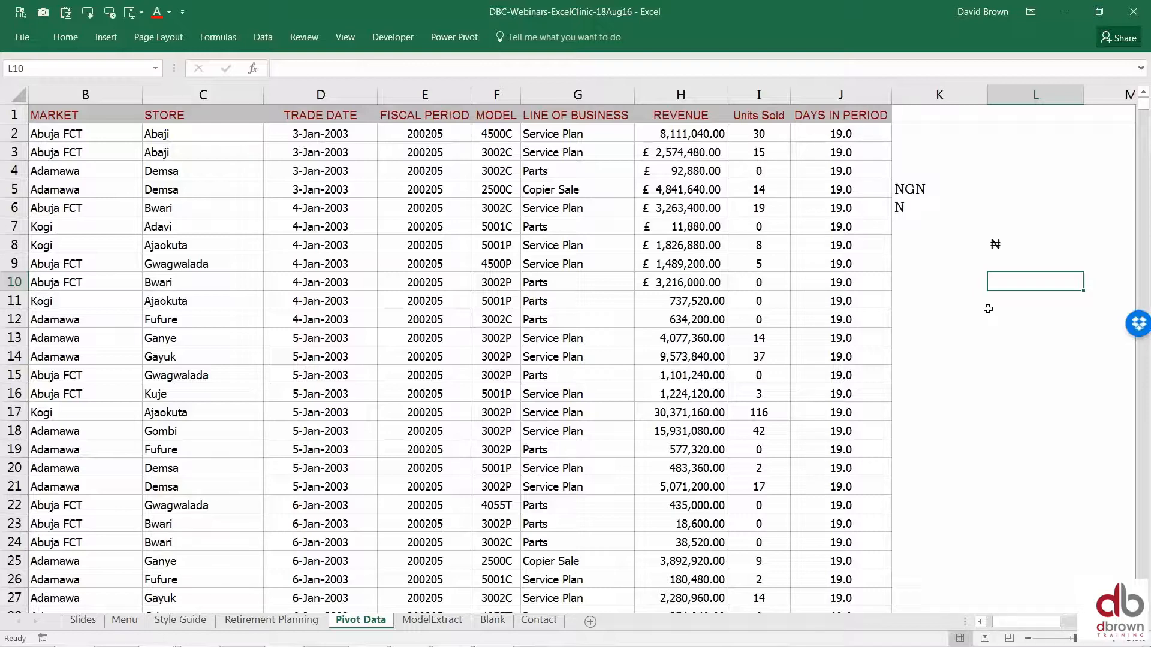
key("F2")
type("NGN")
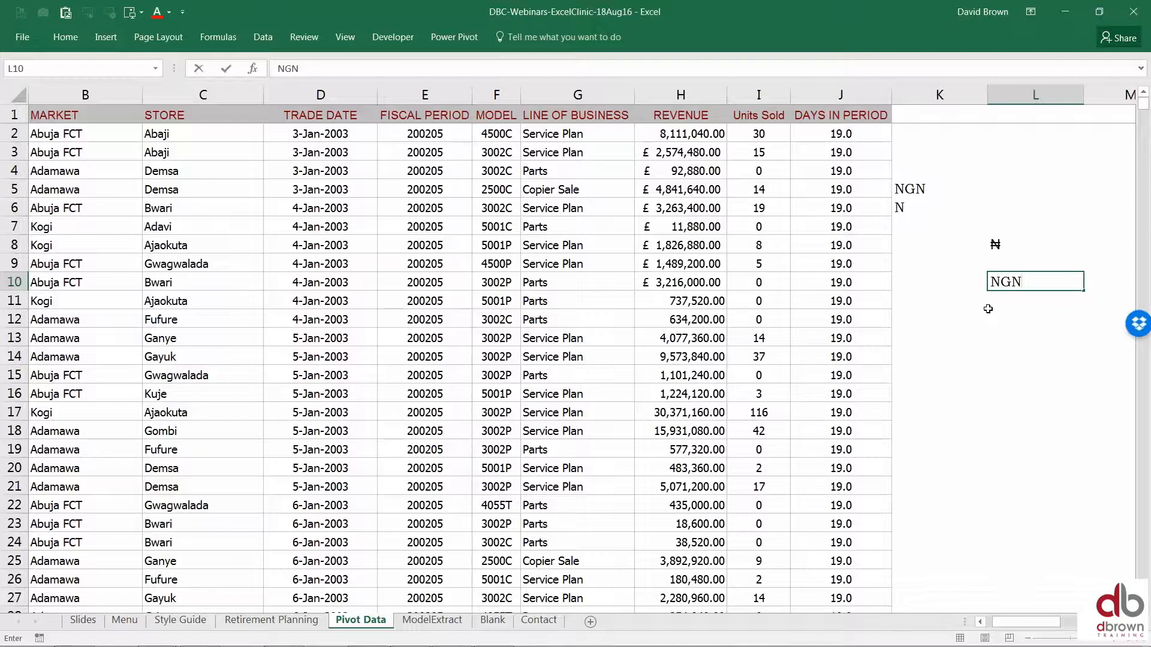
key("Return")
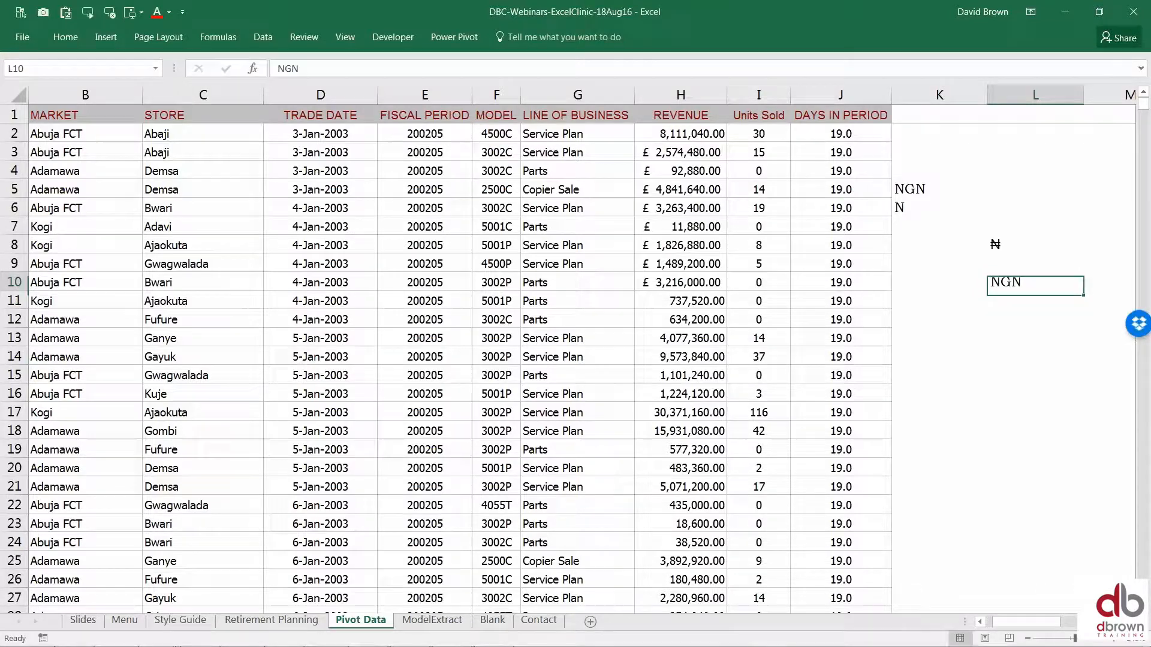
Step: Open the AutoCorrect settings from the Proofing section of Excel Options and move the dialog clear of the proofing options
left_click(1011, 245)
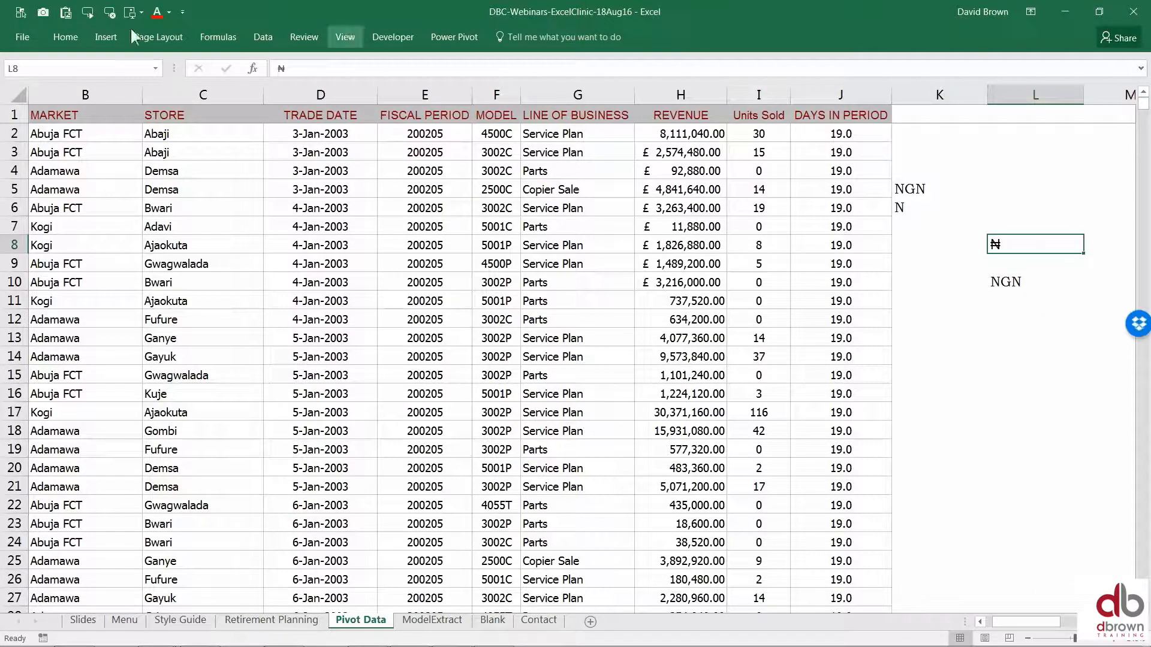
left_click(23, 36)
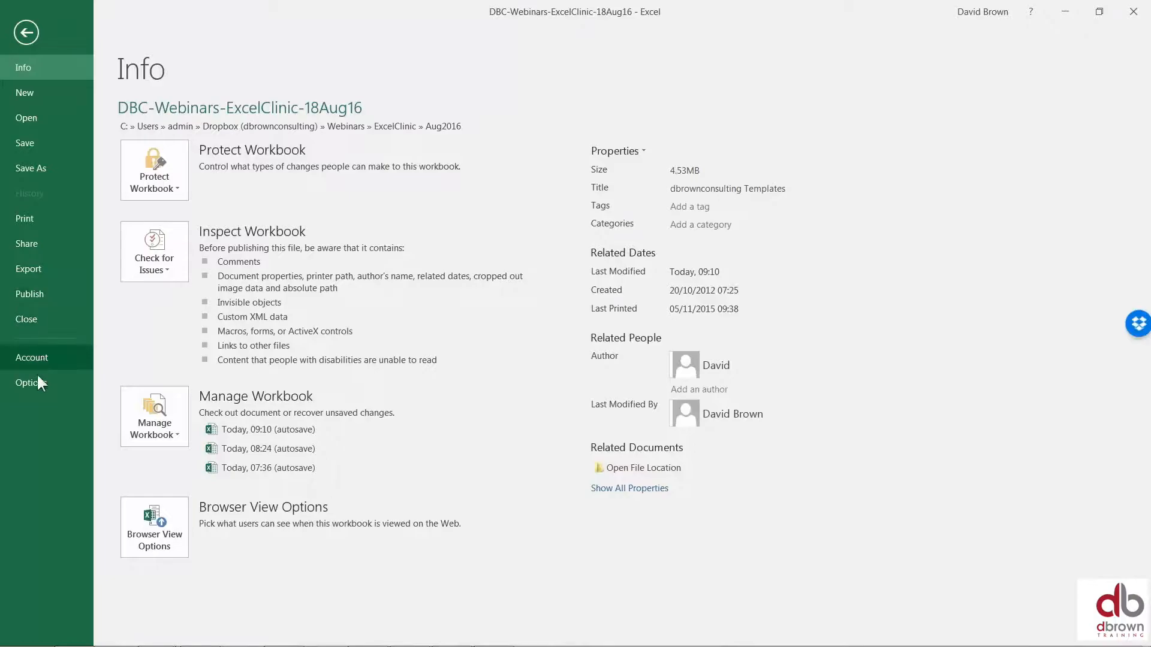
key("Escape")
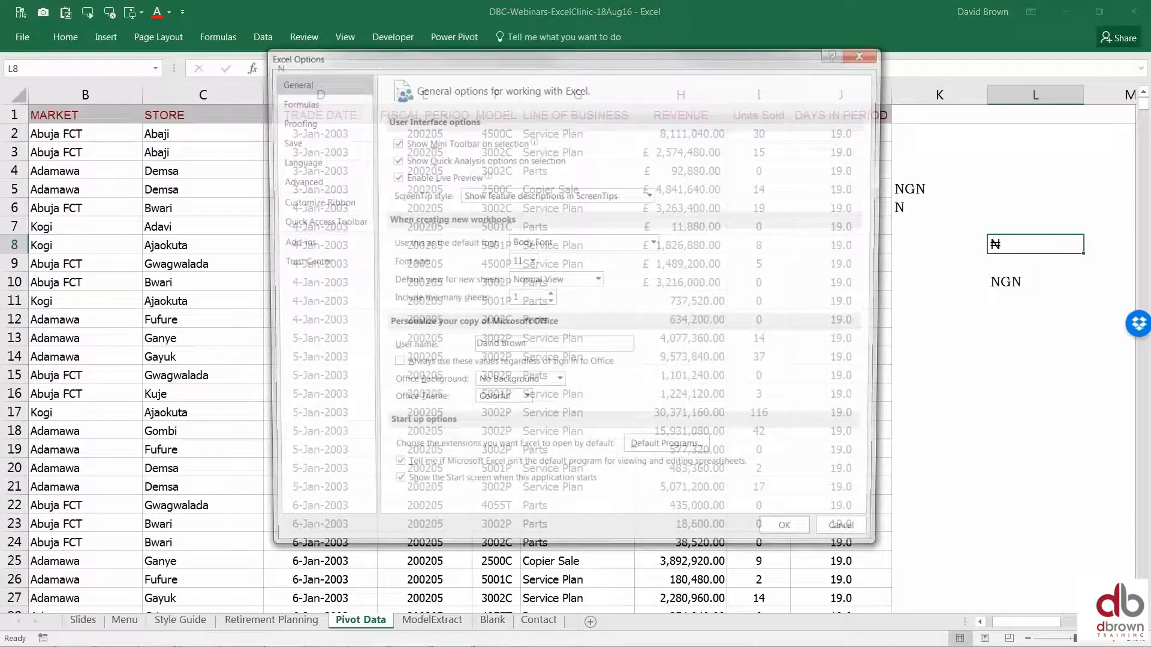
left_click_drag(567, 56, 631, 91)
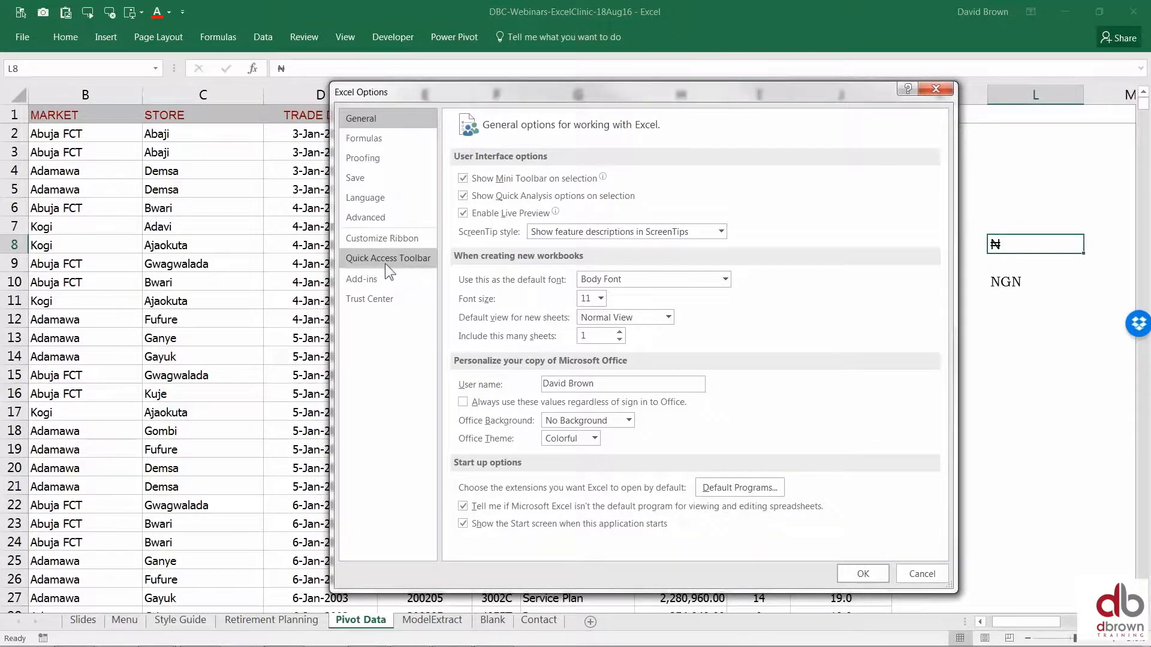
left_click(397, 155)
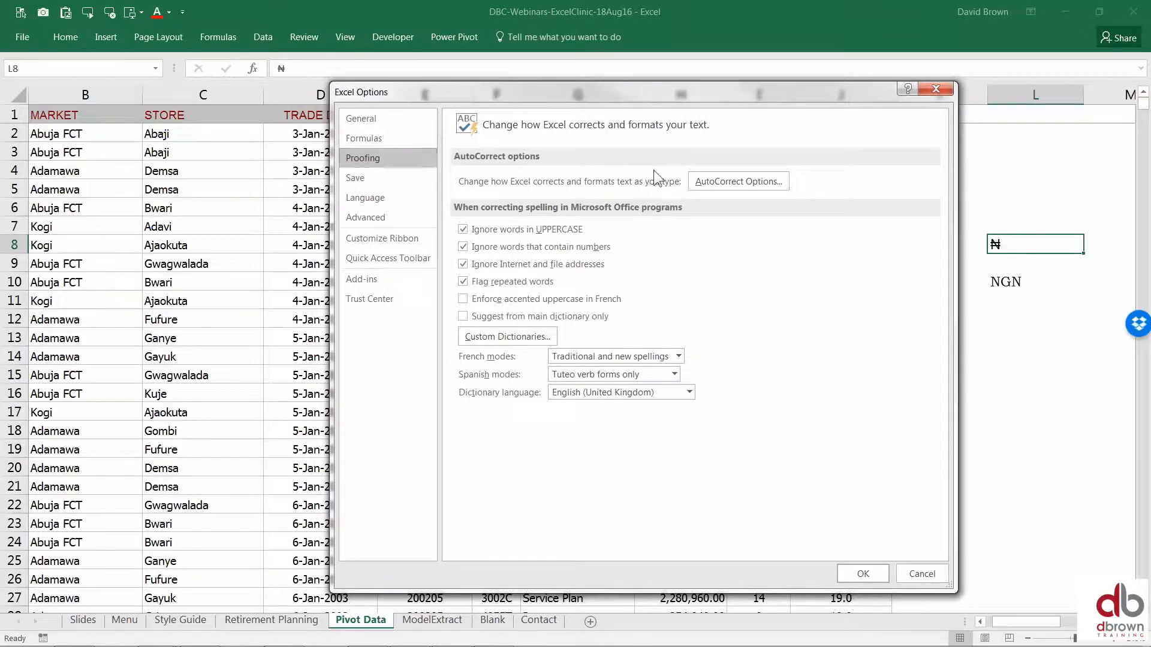
left_click(737, 182)
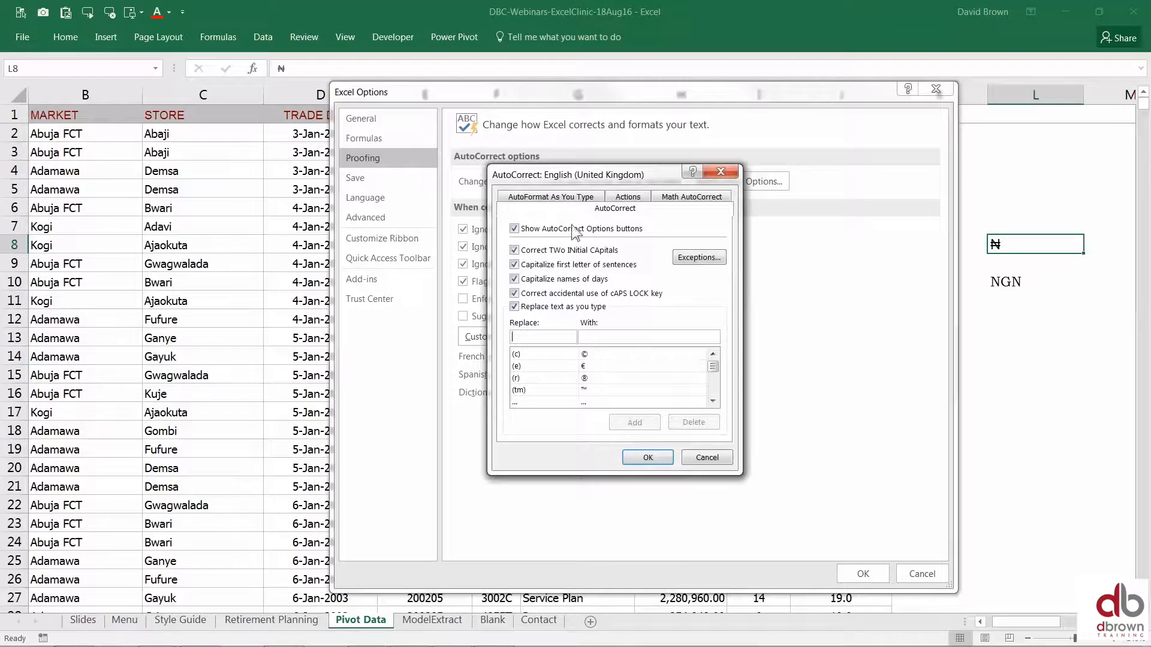
left_click_drag(592, 175, 865, 162)
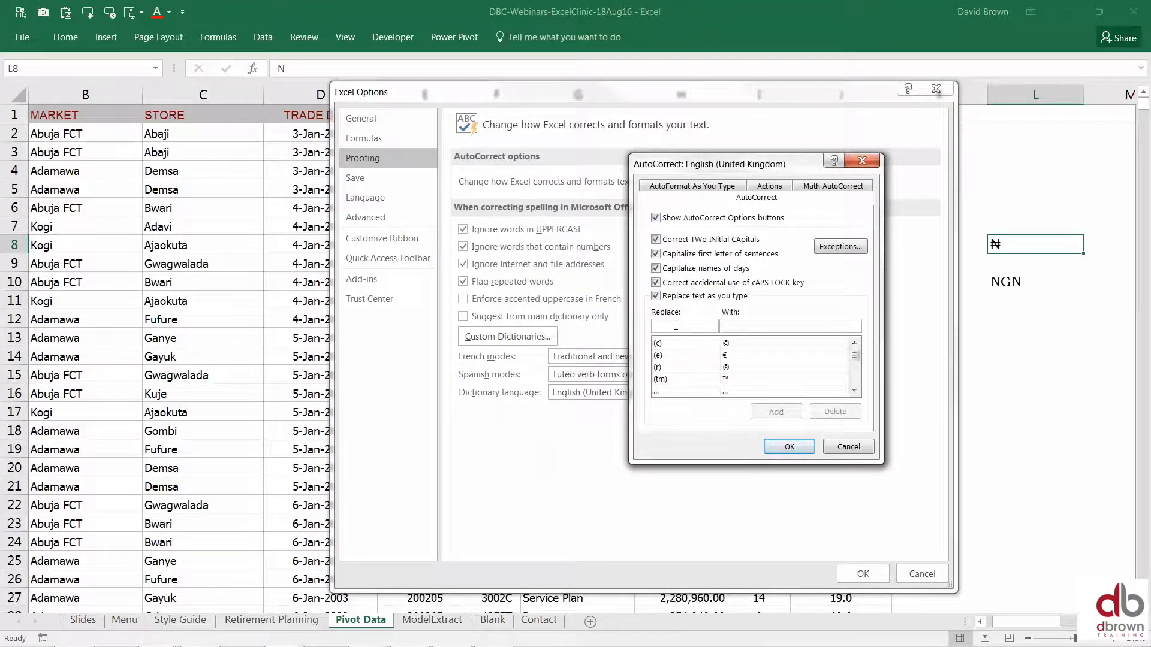
Step: Add an AutoCorrect entry that replaces NGN with the copied ₦ symbol, and accept the Excel Options
type("NGN")
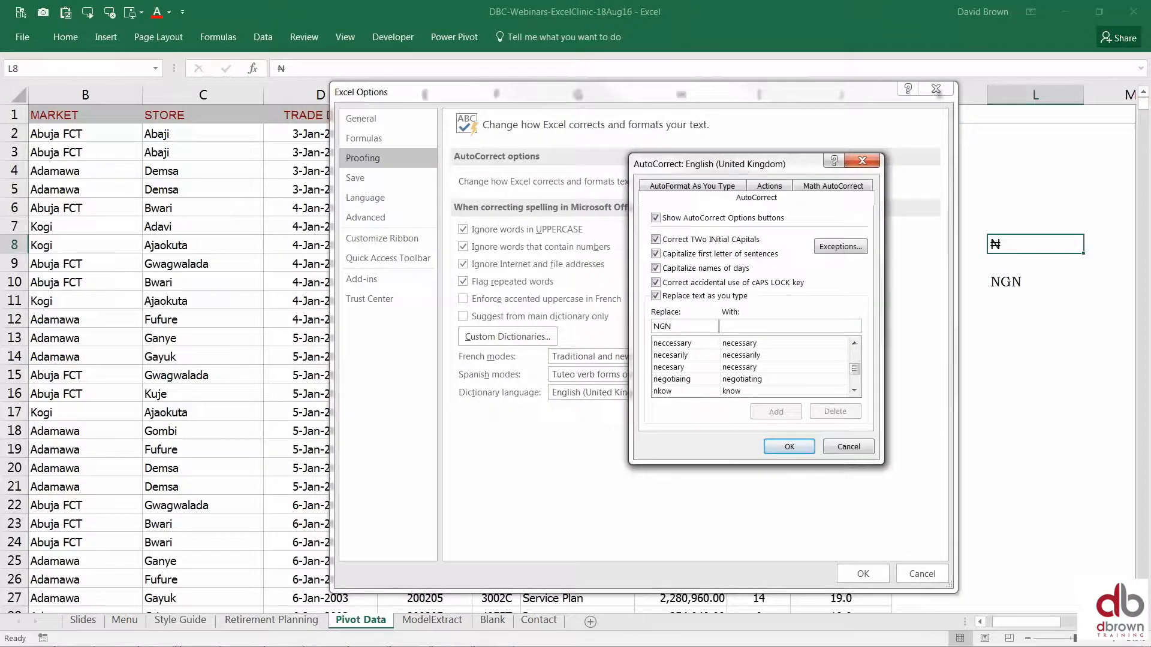
left_click(752, 323)
key("ctrl+v")
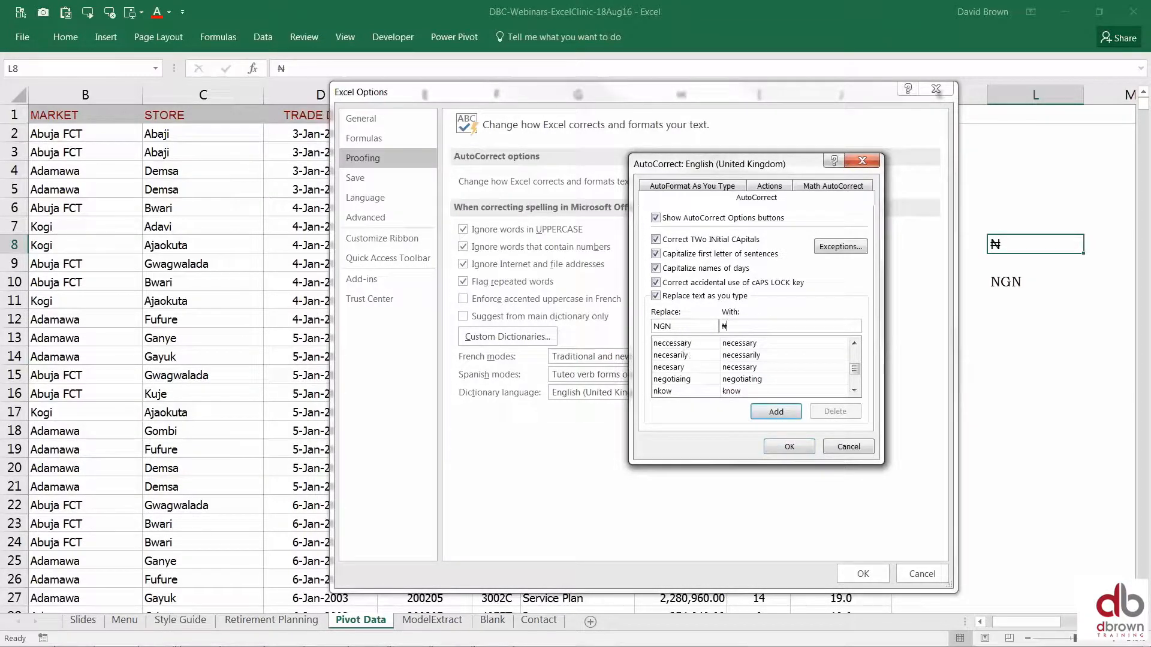
left_click(777, 412)
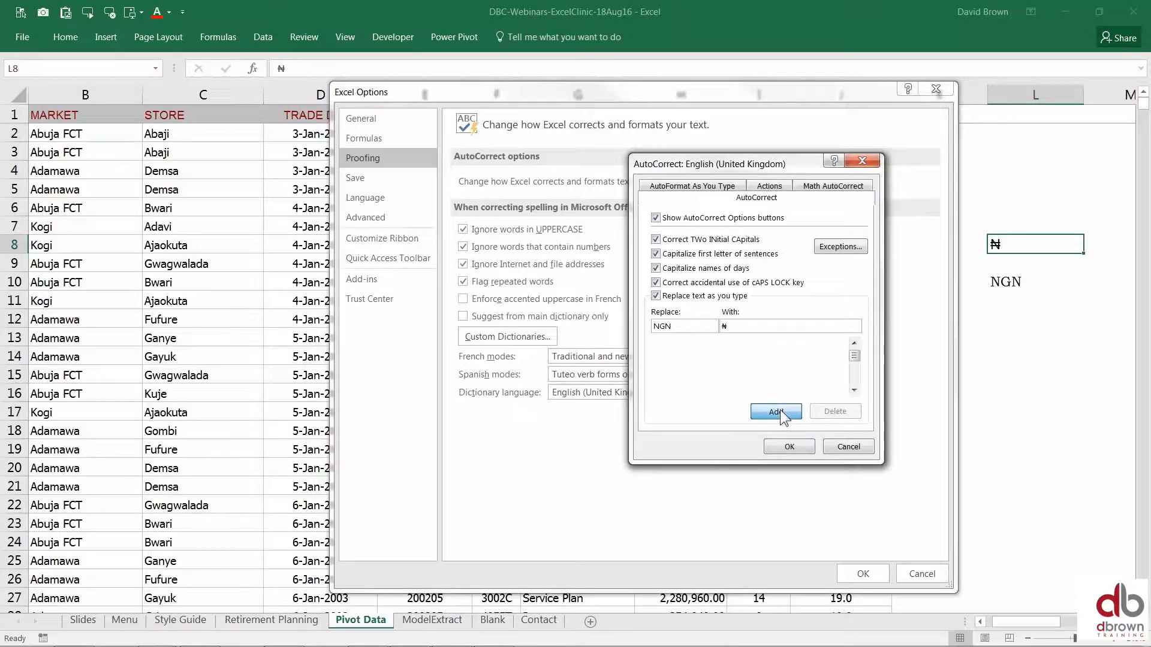
left_click(790, 446)
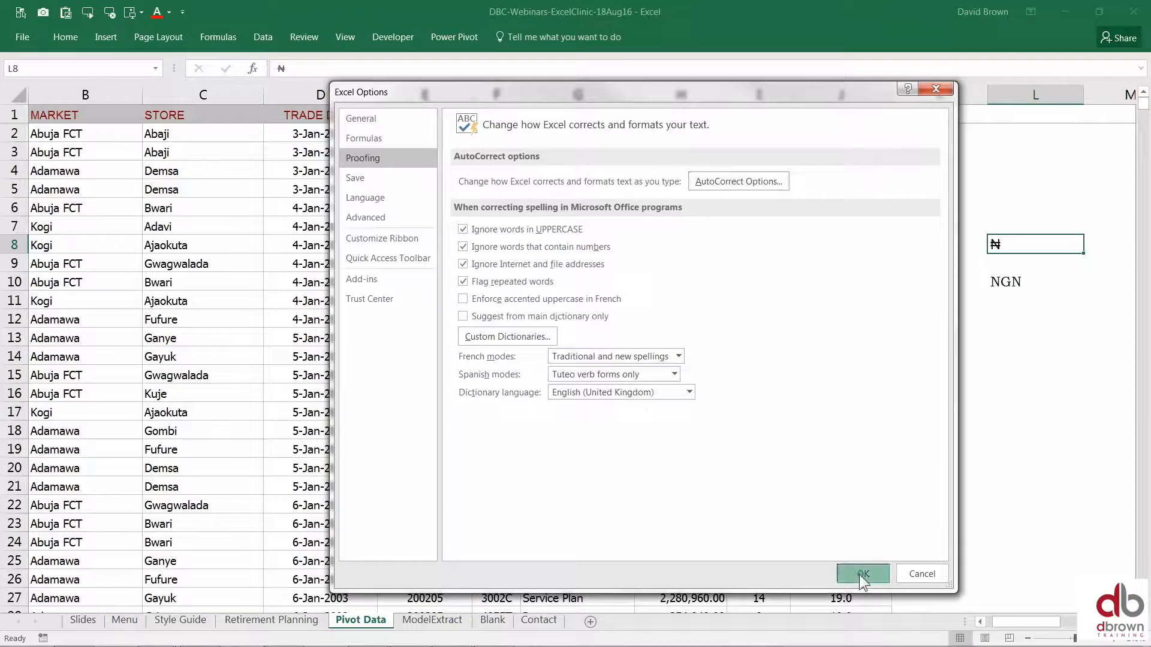
left_click(862, 573)
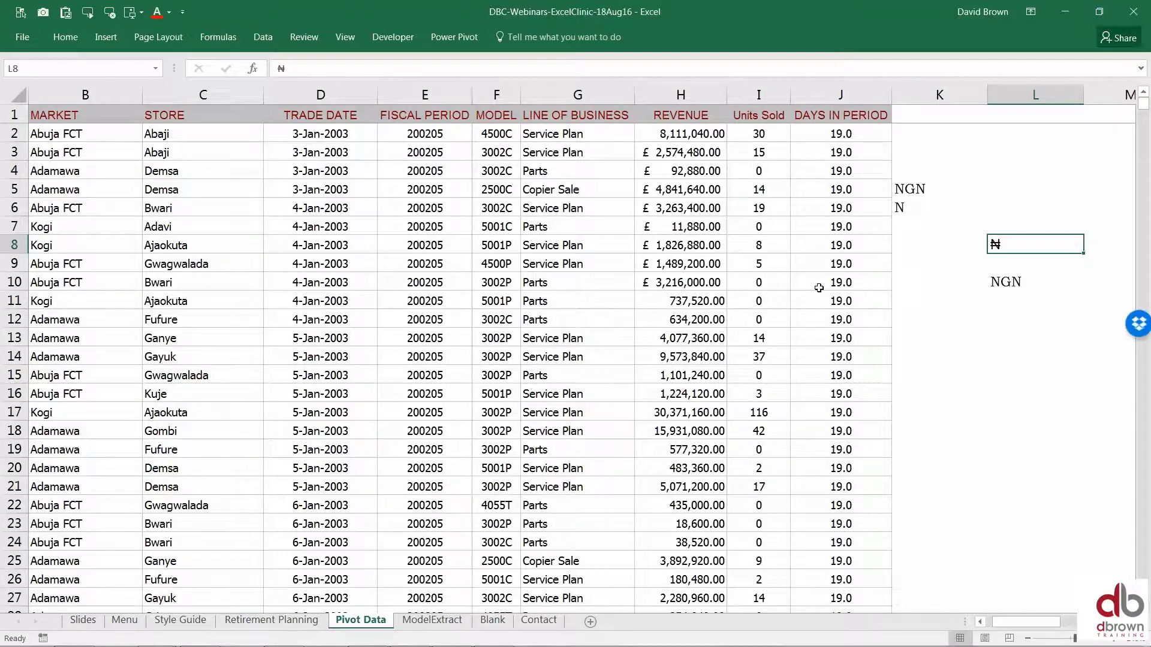
Step: Enter NGN in cell L12 to try out the new AutoCorrect replacement
key("Return")
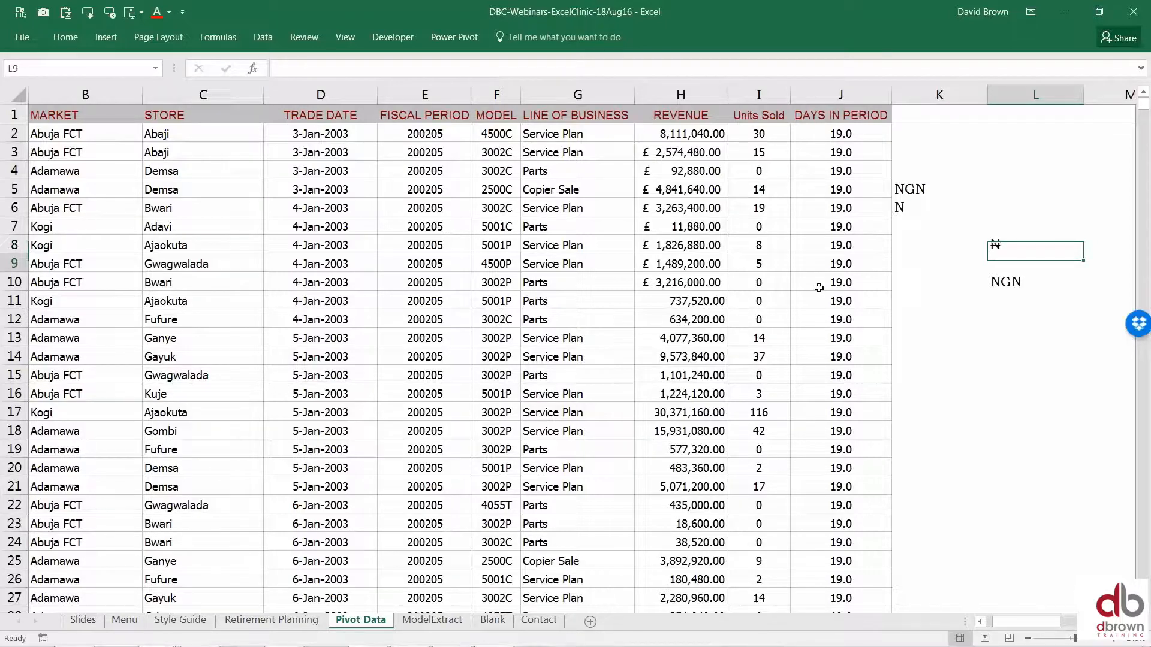
key("Down")
key("Down")
key("Down")
type("NG")
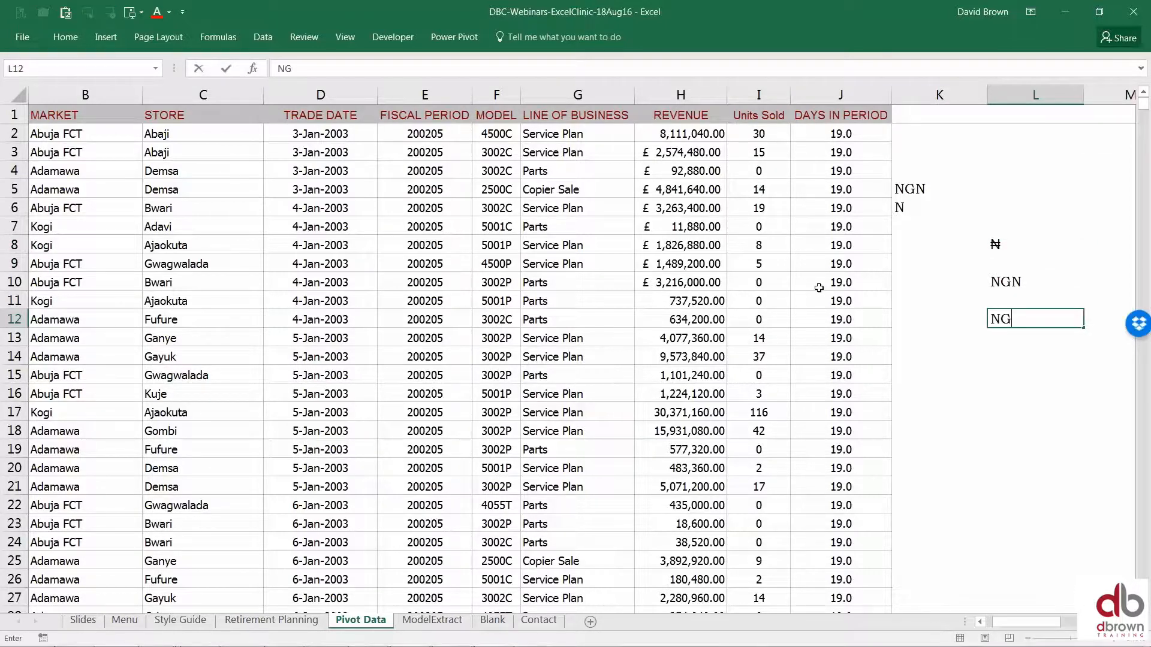
type("N")
key("Return")
key("Up")
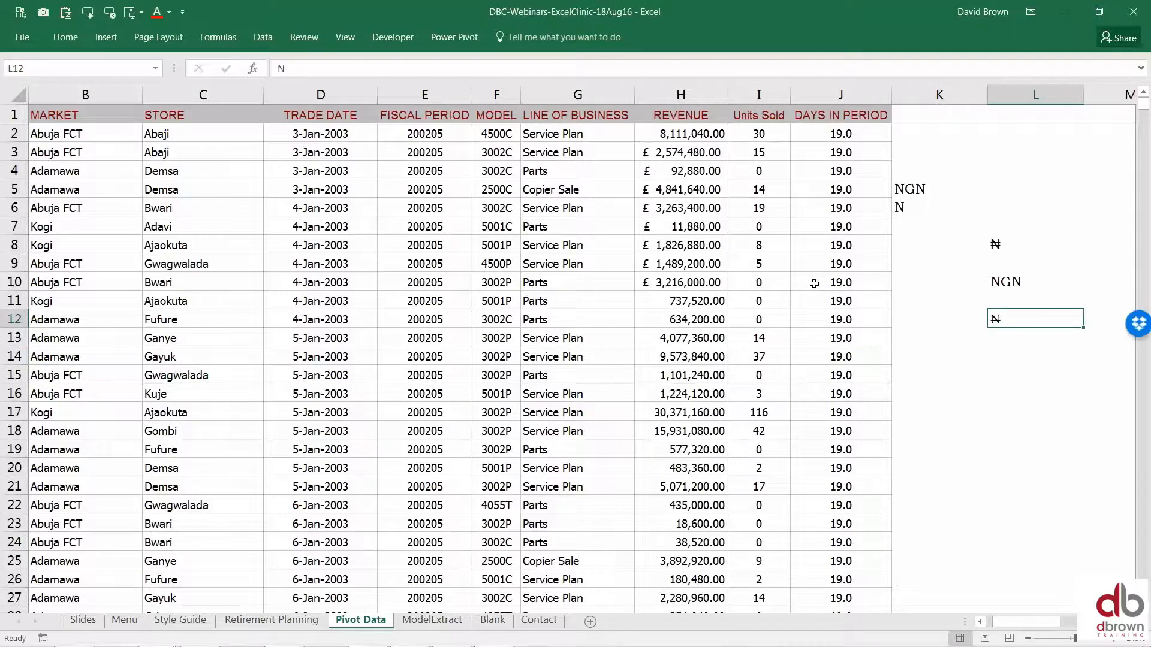
Step: Examine the accounting currency choices offered for revenue cells H3:H9 without applying one
left_click(689, 152)
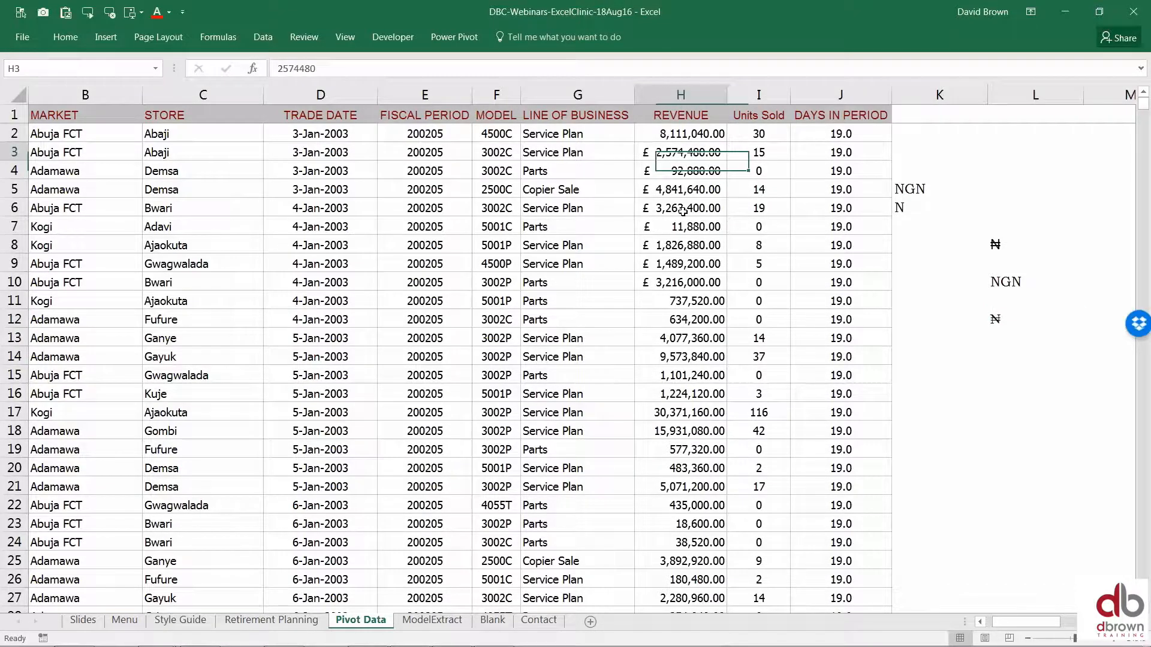
left_click_drag(683, 211, 684, 263)
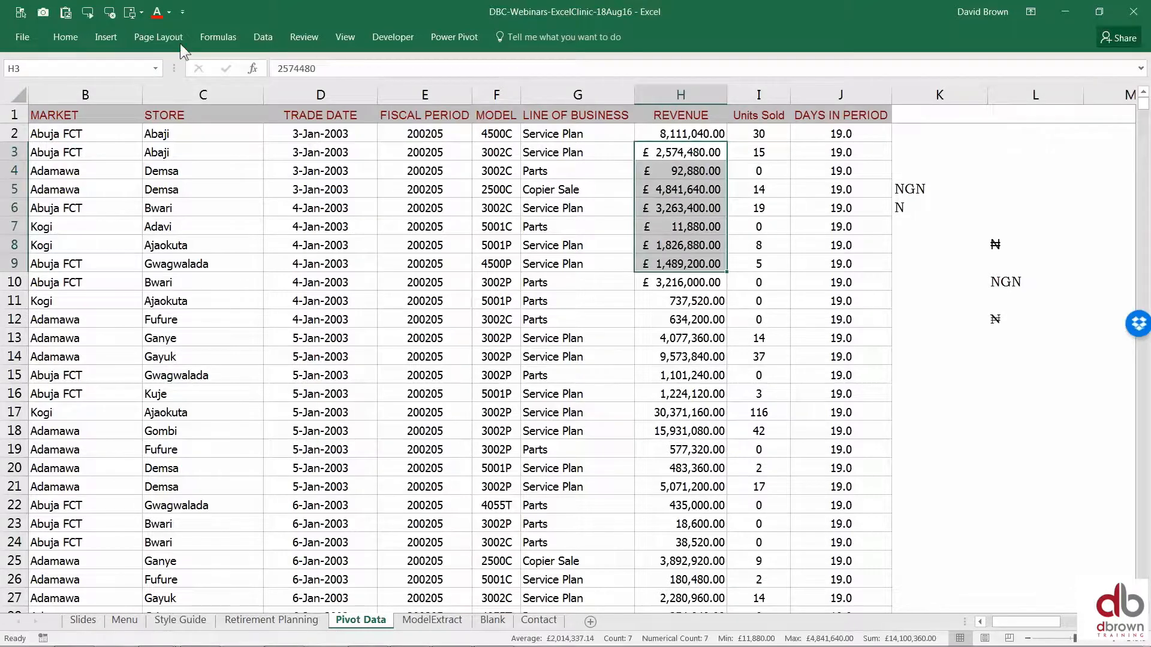
left_click(73, 39)
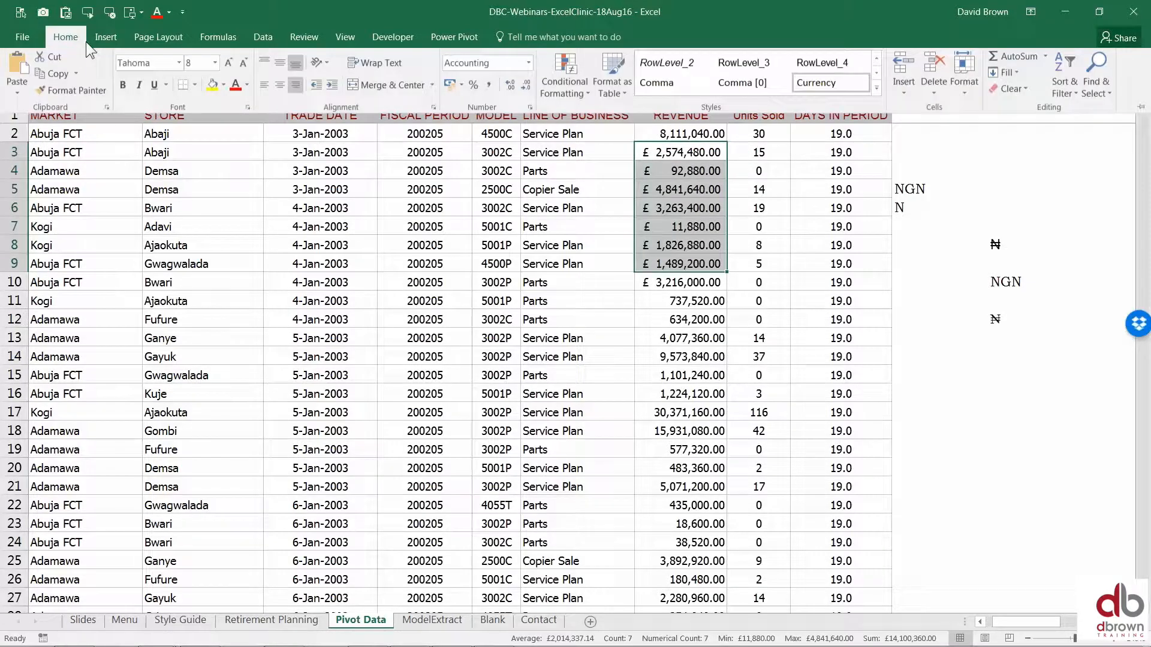
left_click(460, 86)
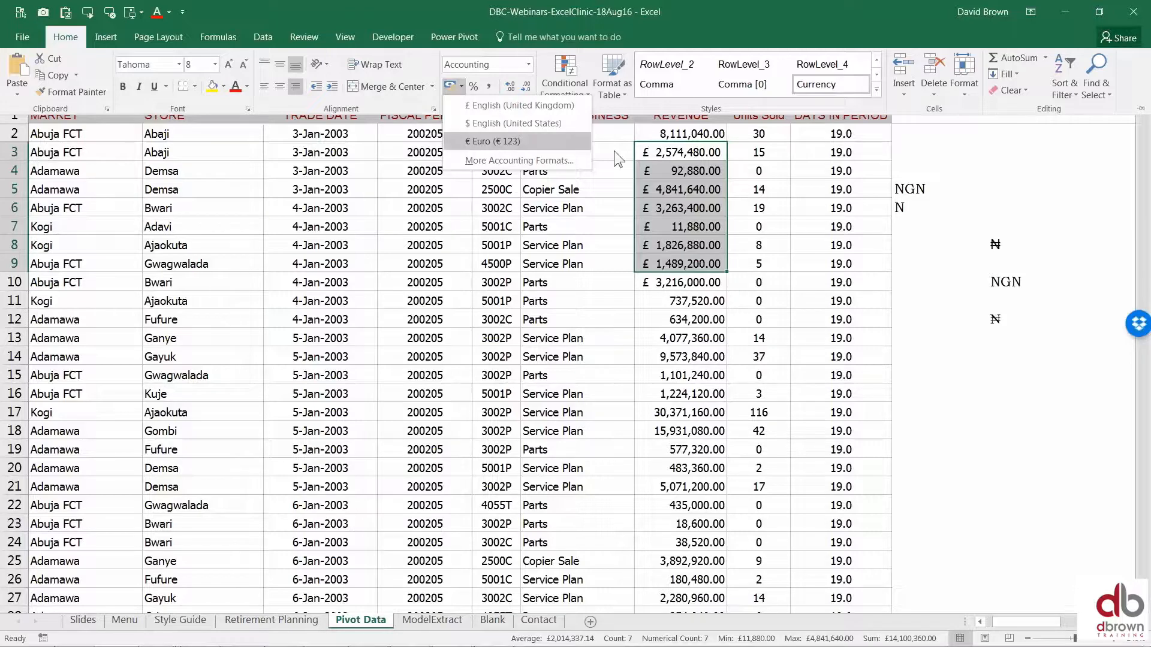
left_click(694, 148)
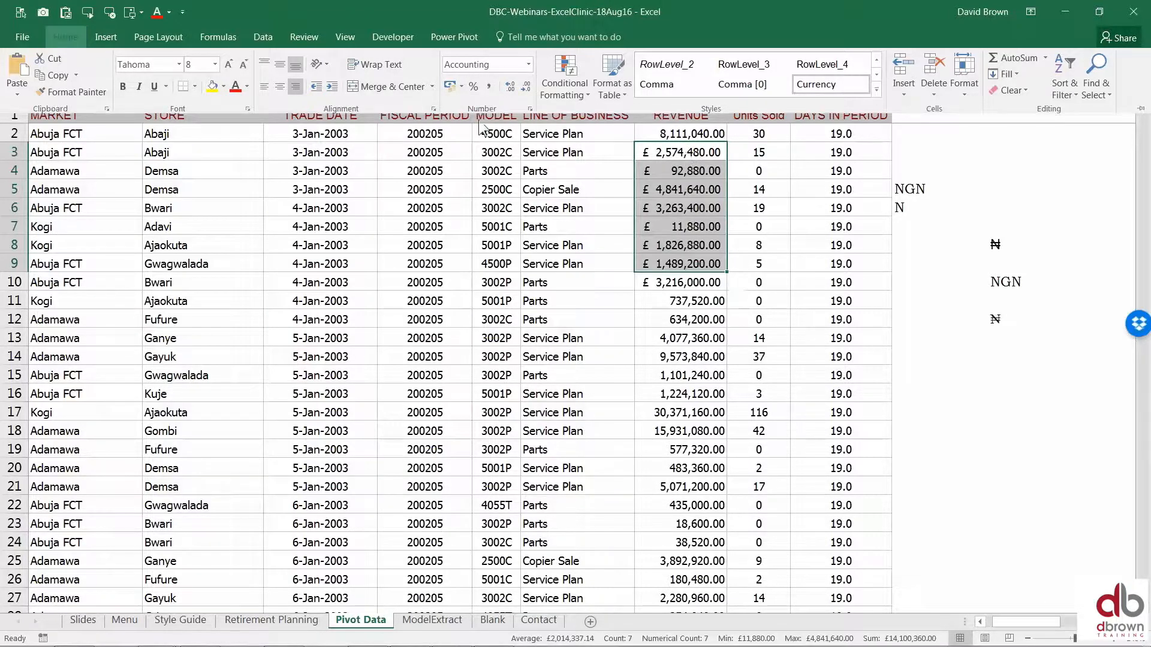
left_click(619, 154)
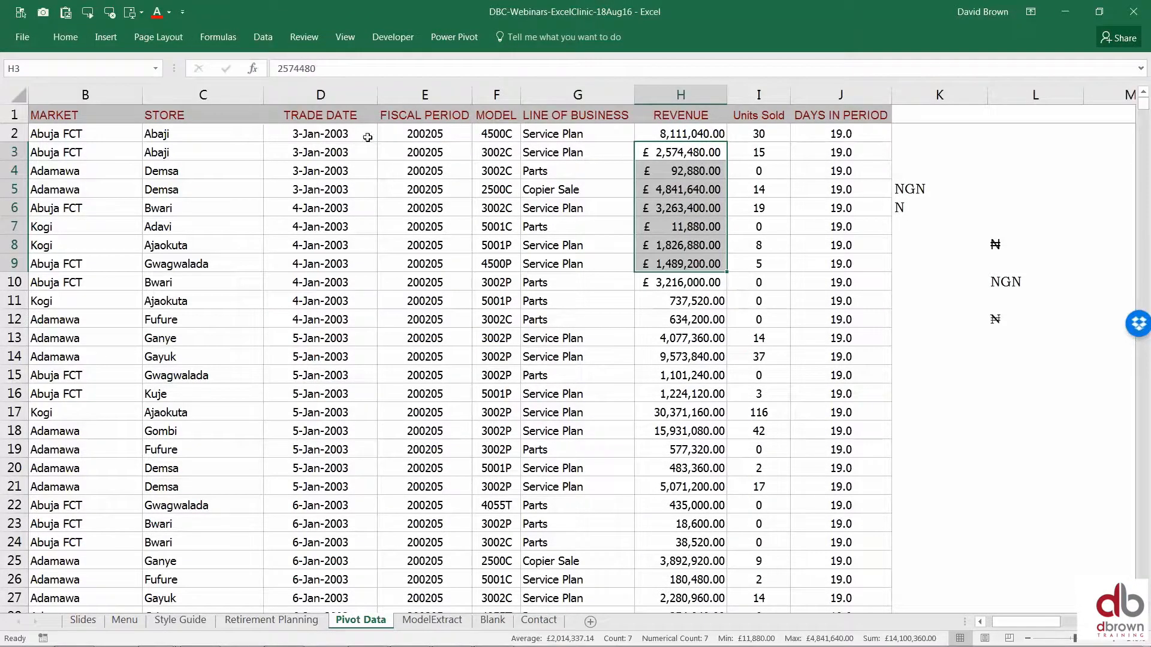
left_click(344, 133)
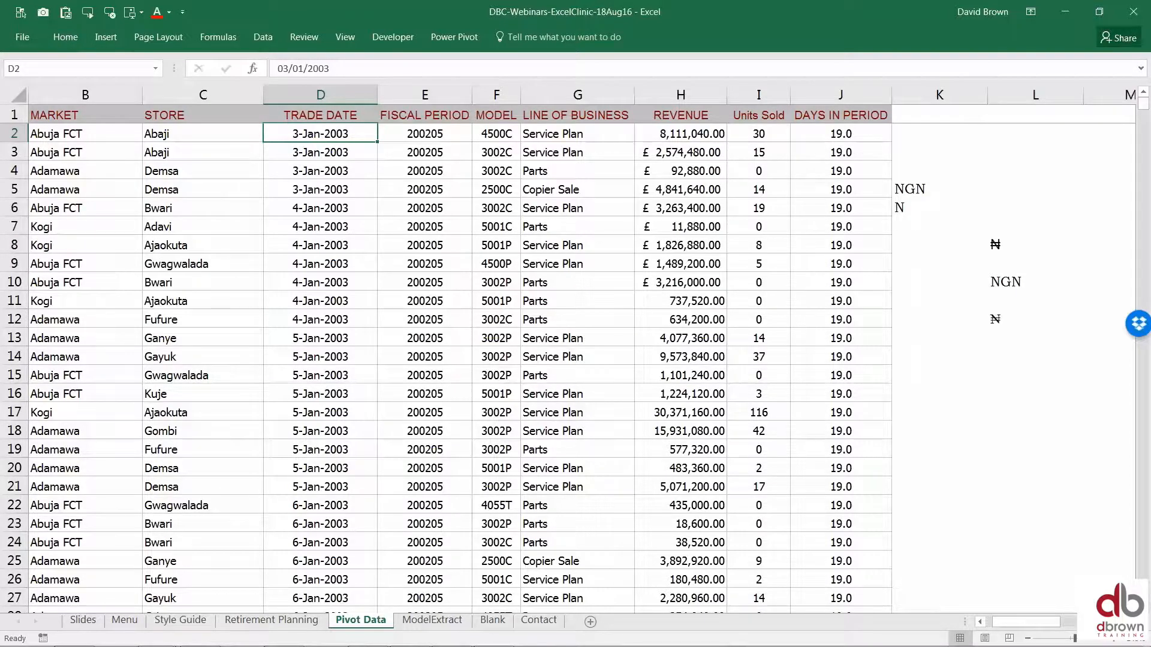
Step: Switch to the Windows Control Panel and open the additional format settings of Region and Language under Clock, Language, and Region
mouse_move(52, 644)
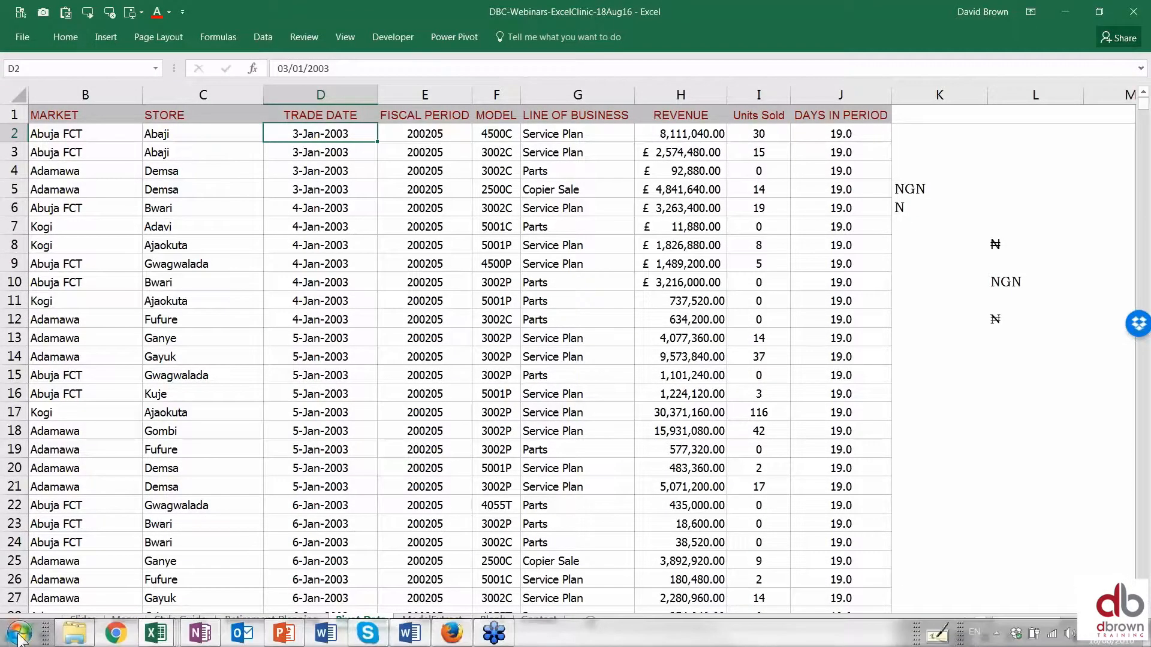
left_click(20, 634)
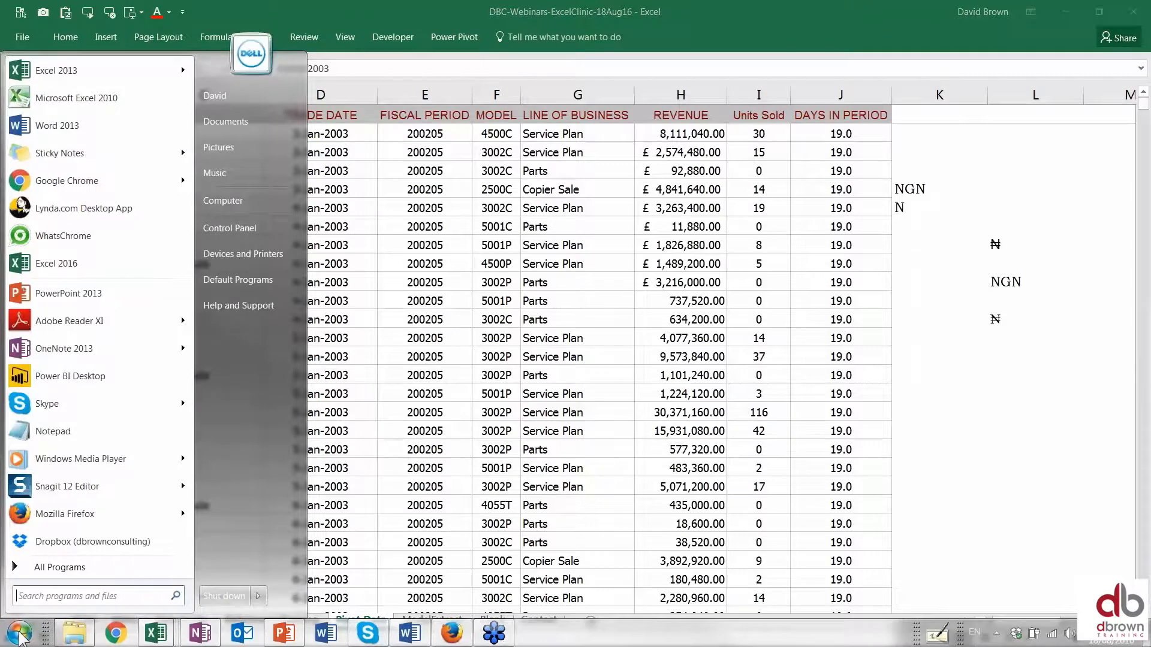
left_click(240, 229)
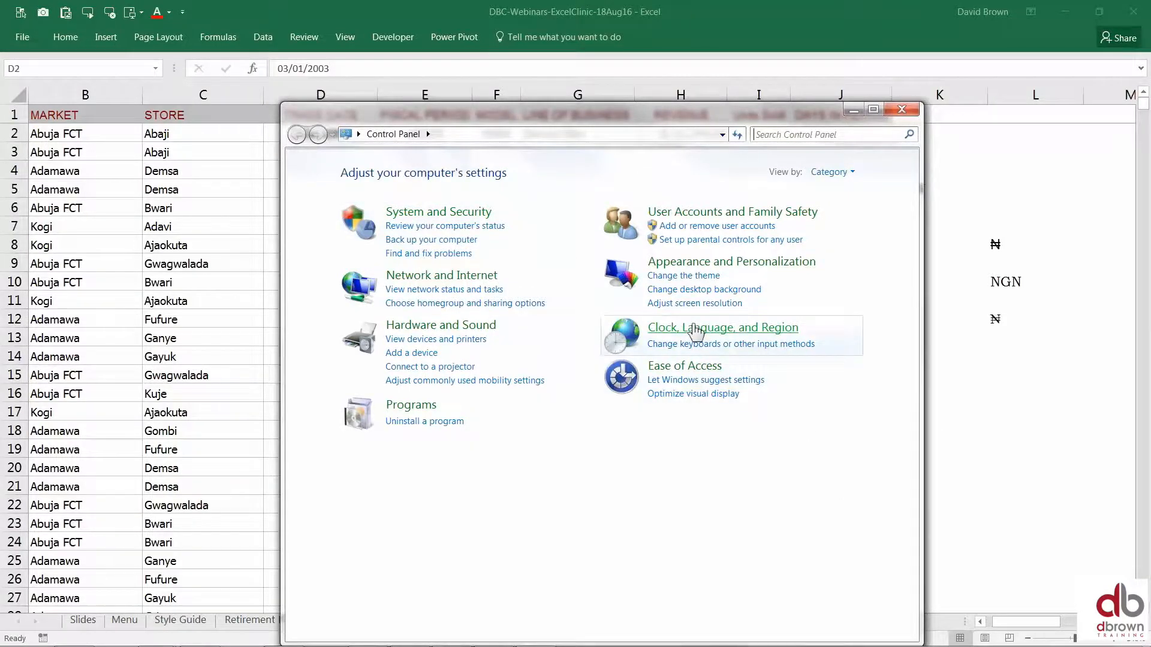
left_click(753, 333)
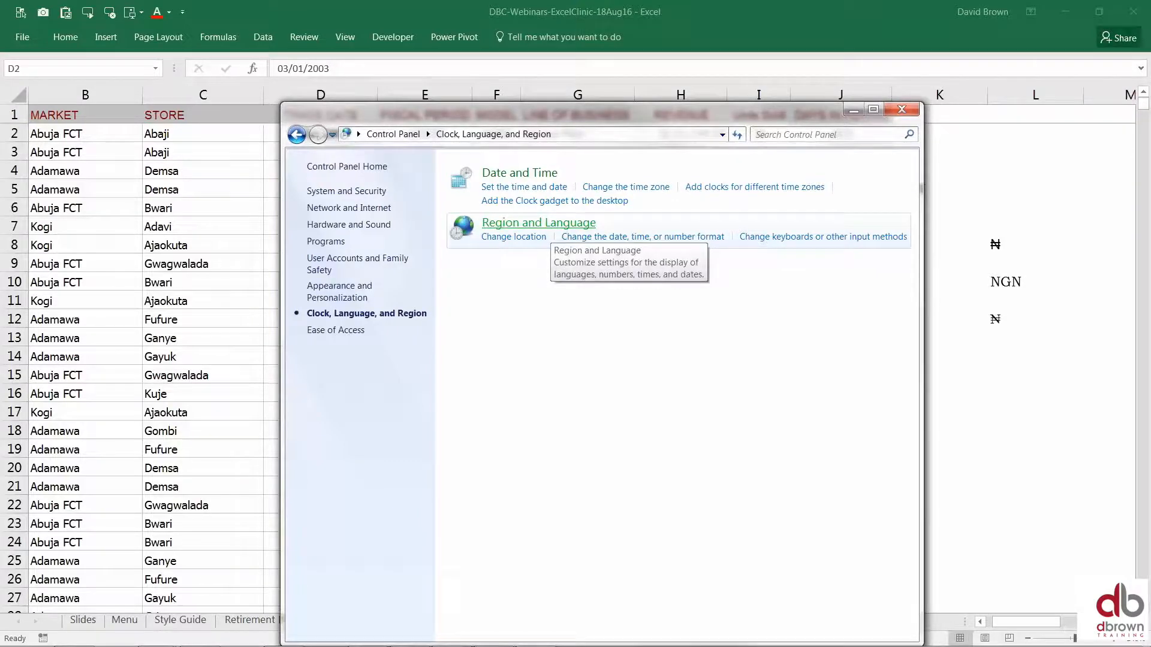
left_click(551, 224)
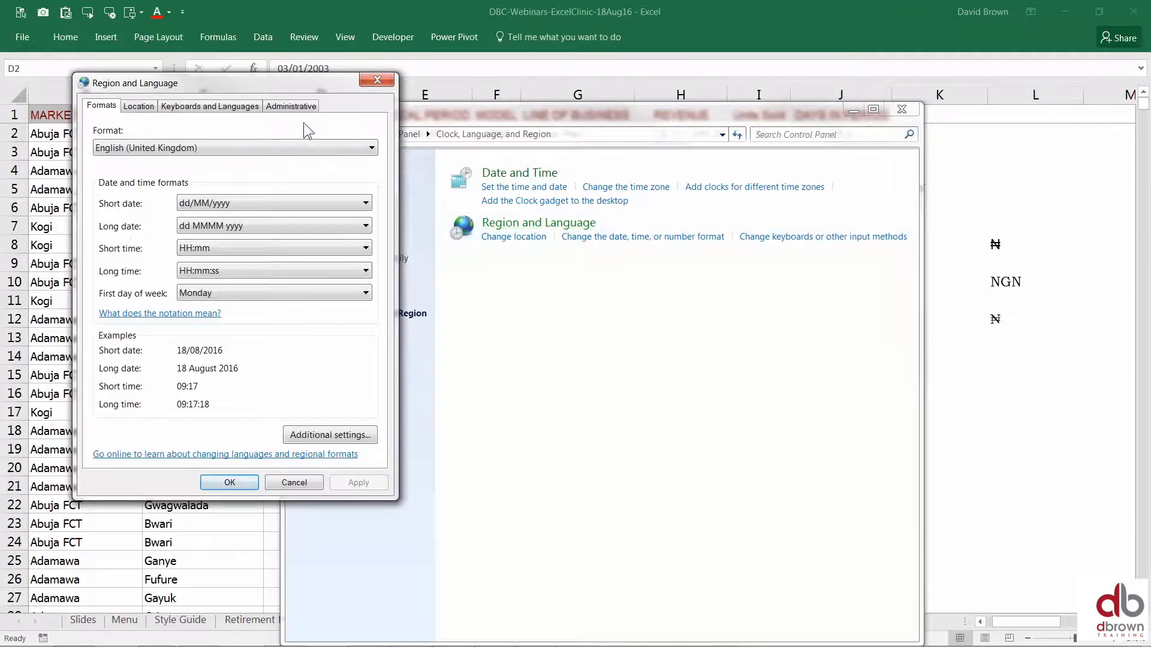
left_click_drag(309, 83, 617, 103)
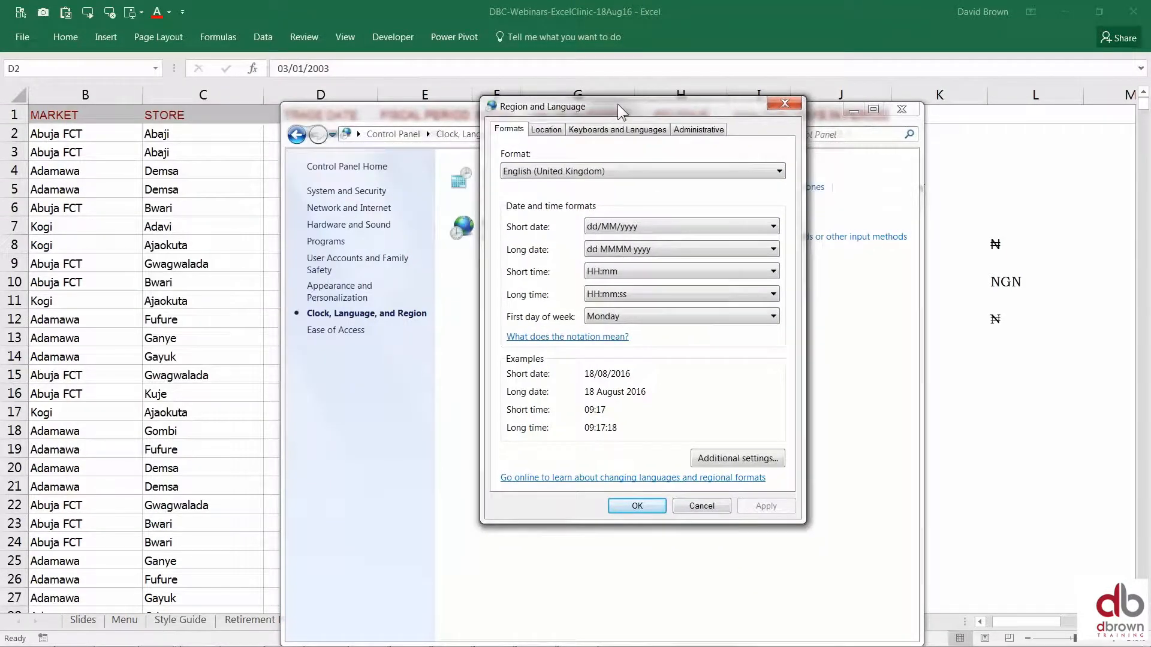
left_click(738, 459)
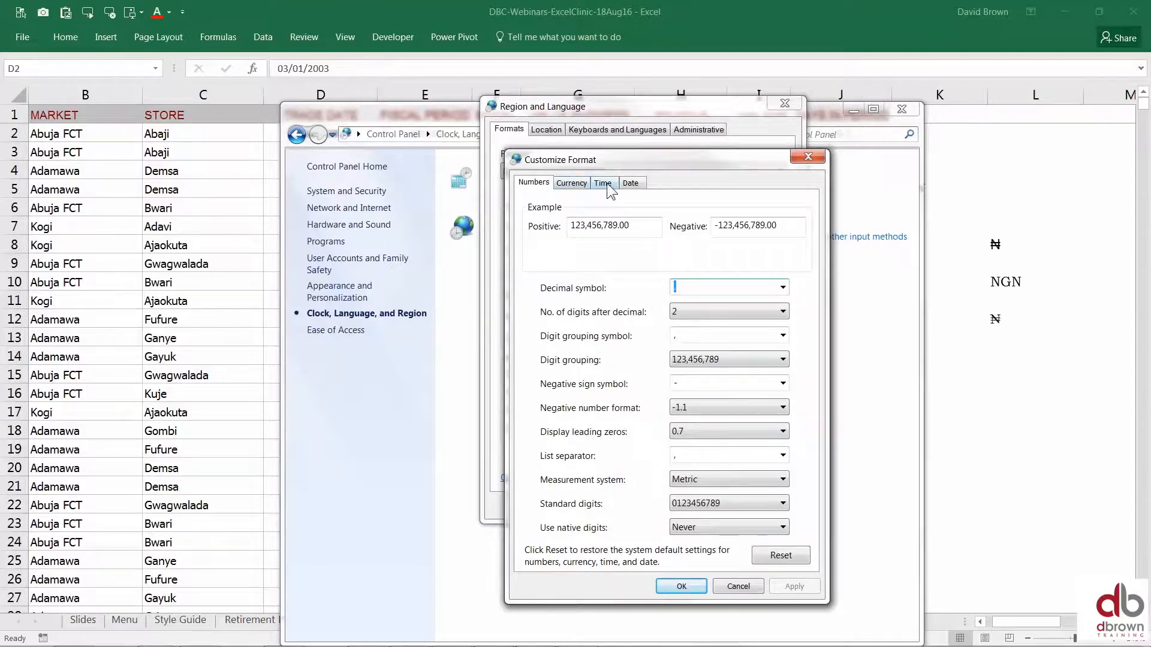
Step: Replace the currency symbol in the regional currency format settings with ₦
left_click(575, 181)
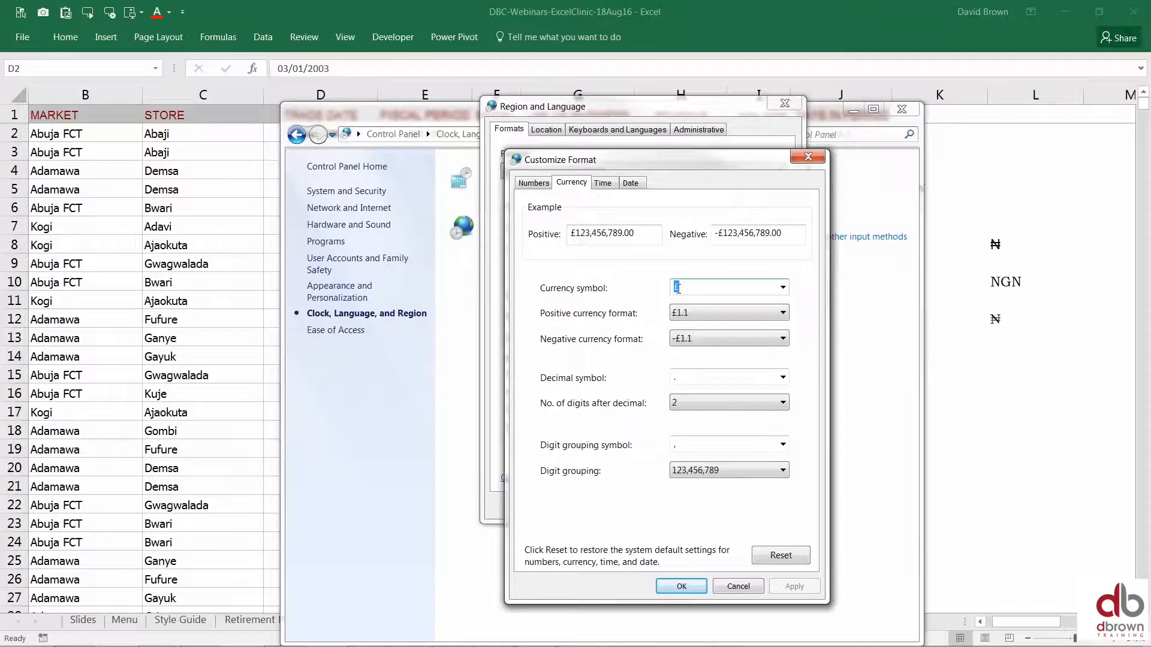
left_click(783, 289)
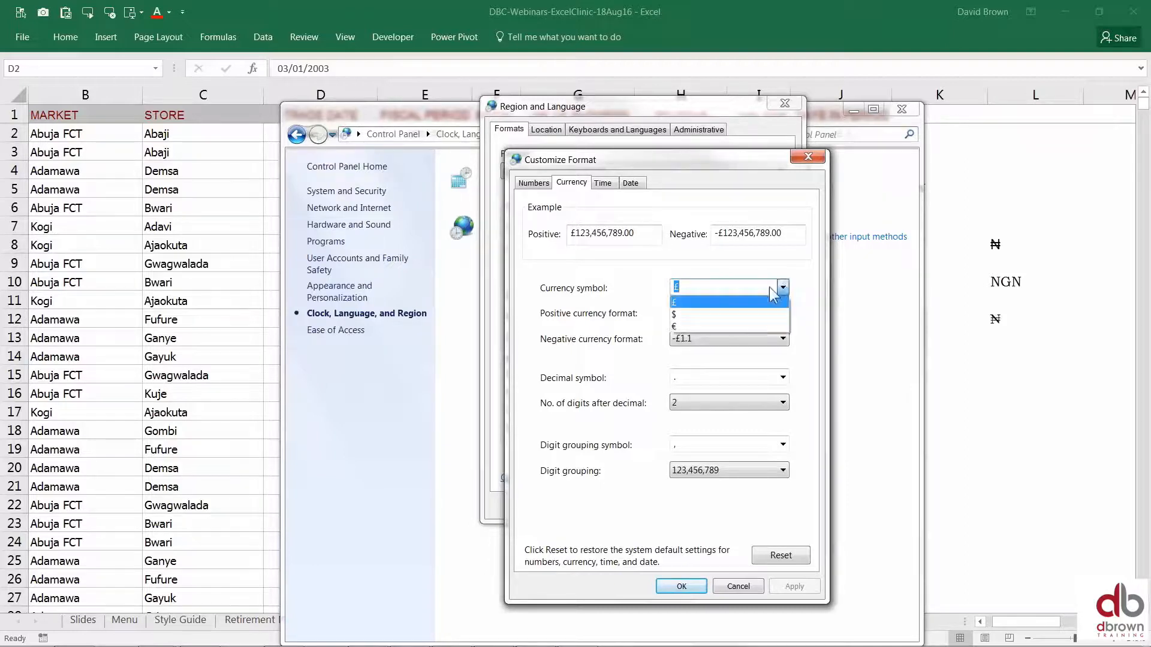
left_click(714, 301)
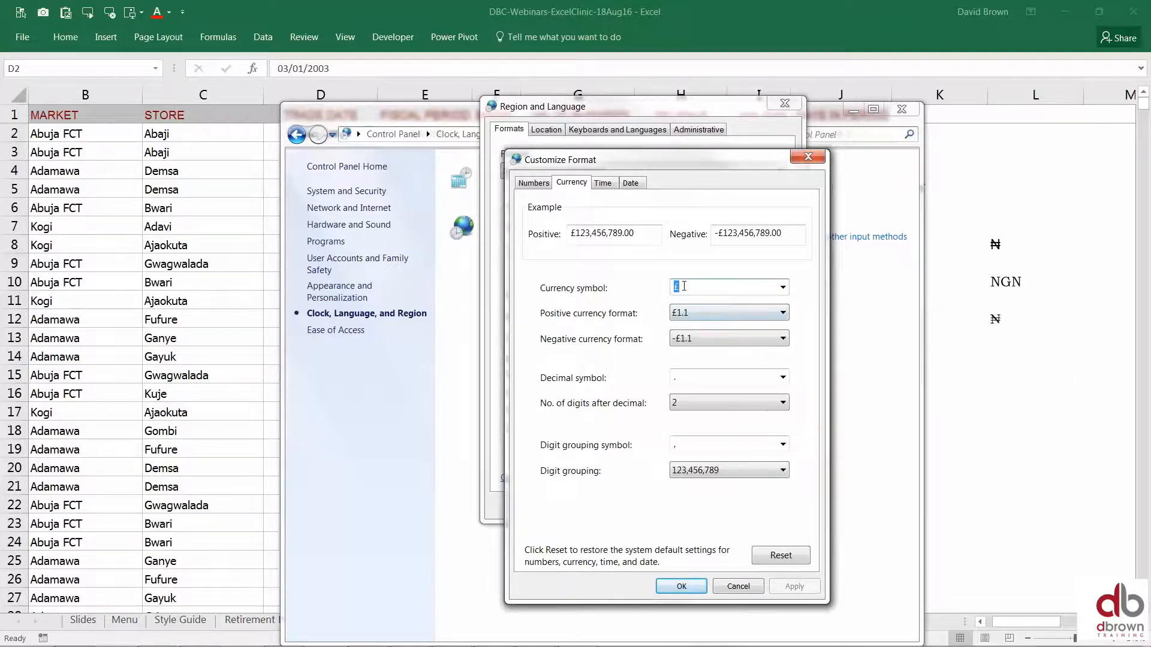
key("BackSpace")
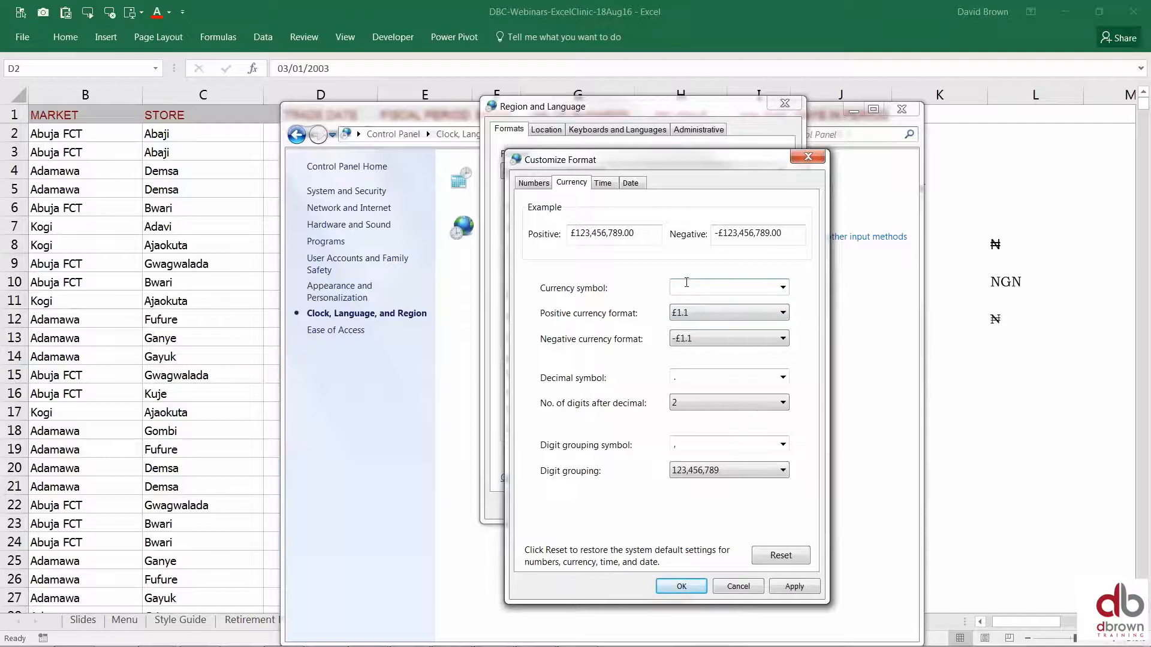
type("₦")
Step: Set the negative currency format to the parenthesised (£1.1) pattern, apply and accept the regional settings, and close the Control Panel
left_click(739, 338)
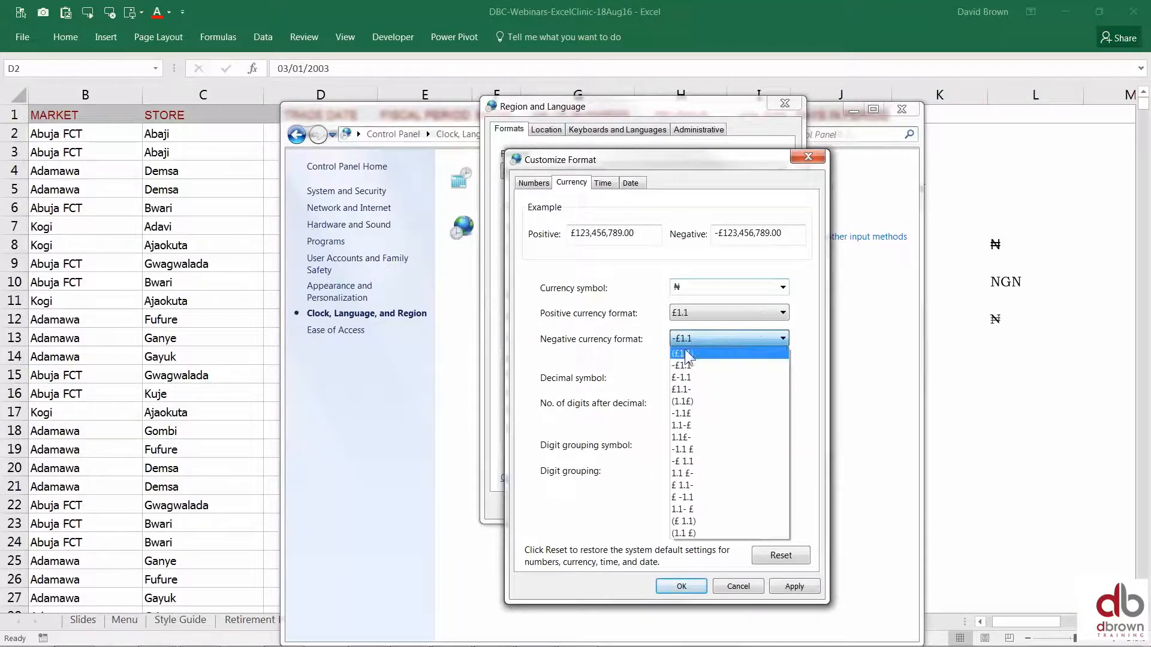
left_click(683, 349)
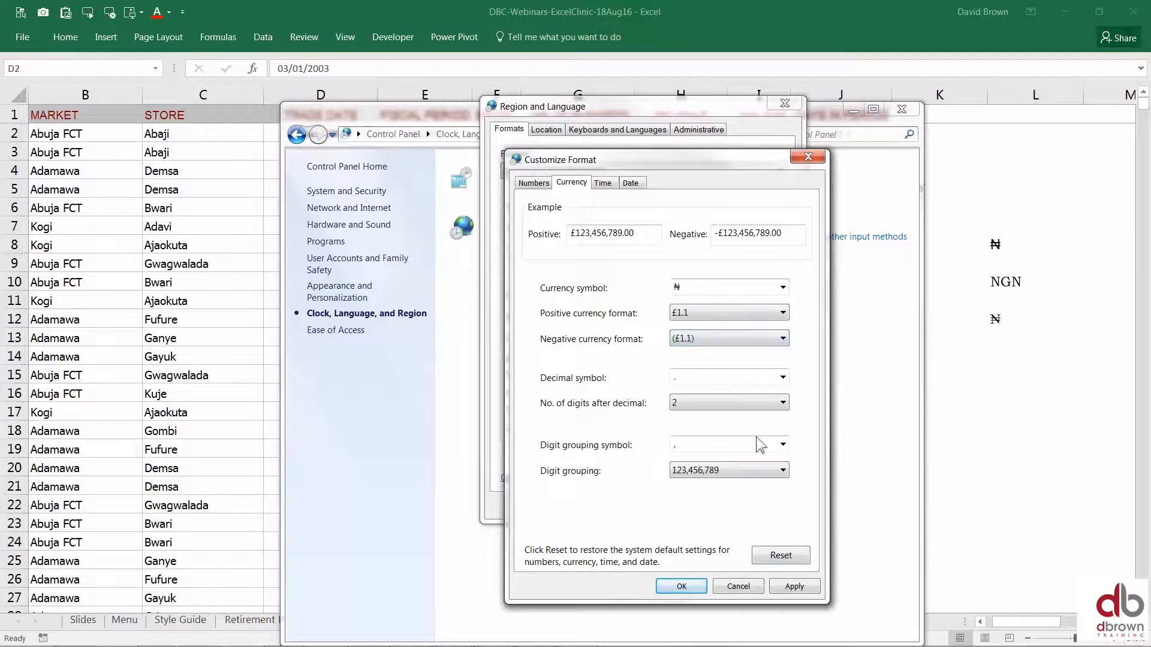
left_click(792, 587)
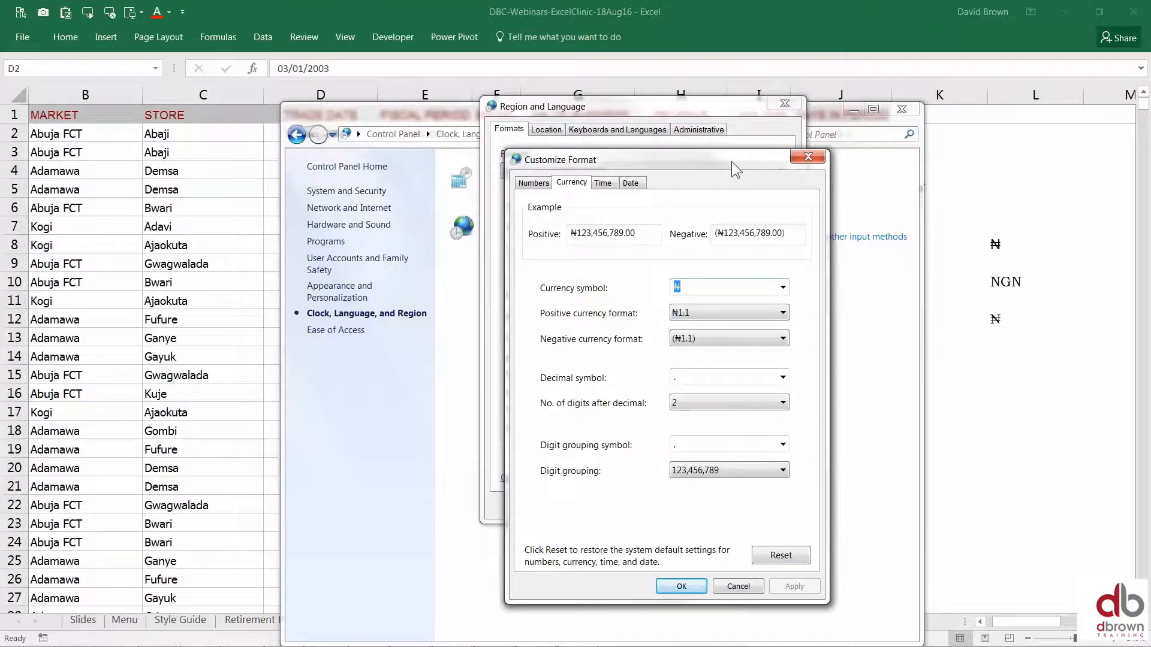
left_click(682, 586)
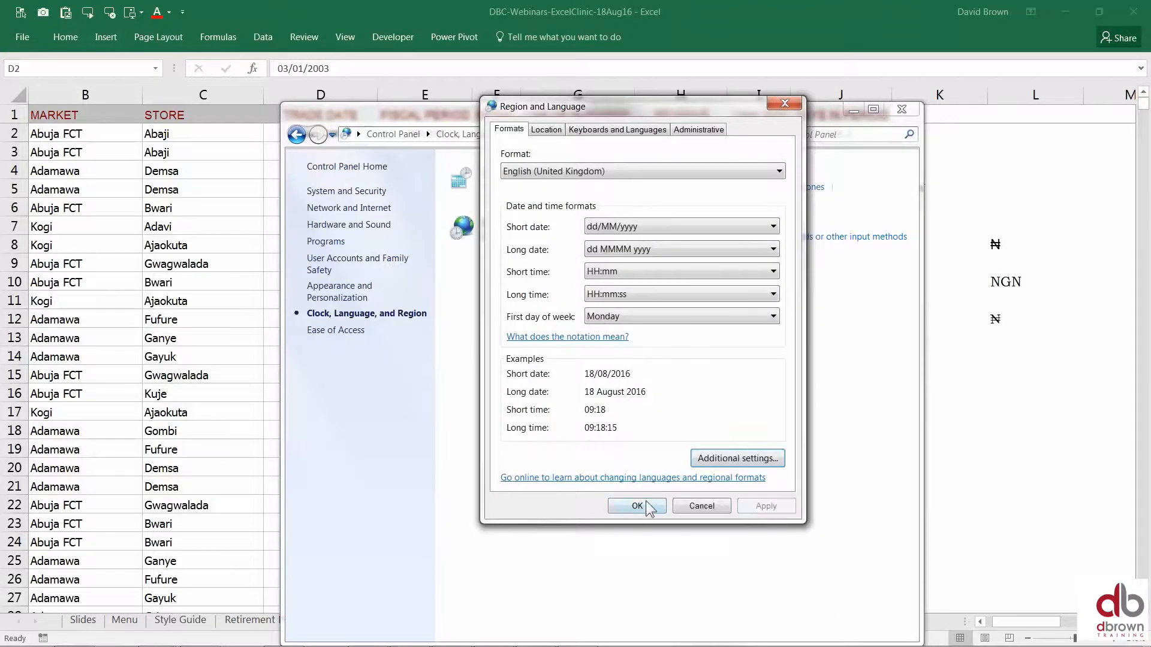
left_click(637, 506)
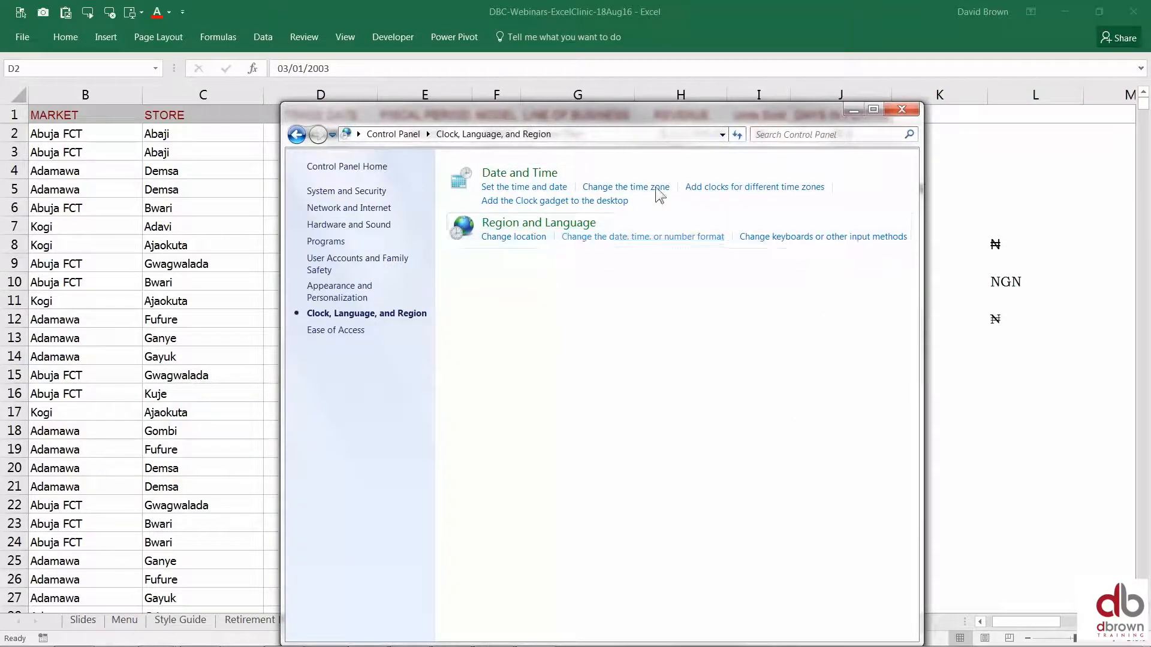
left_click(902, 110)
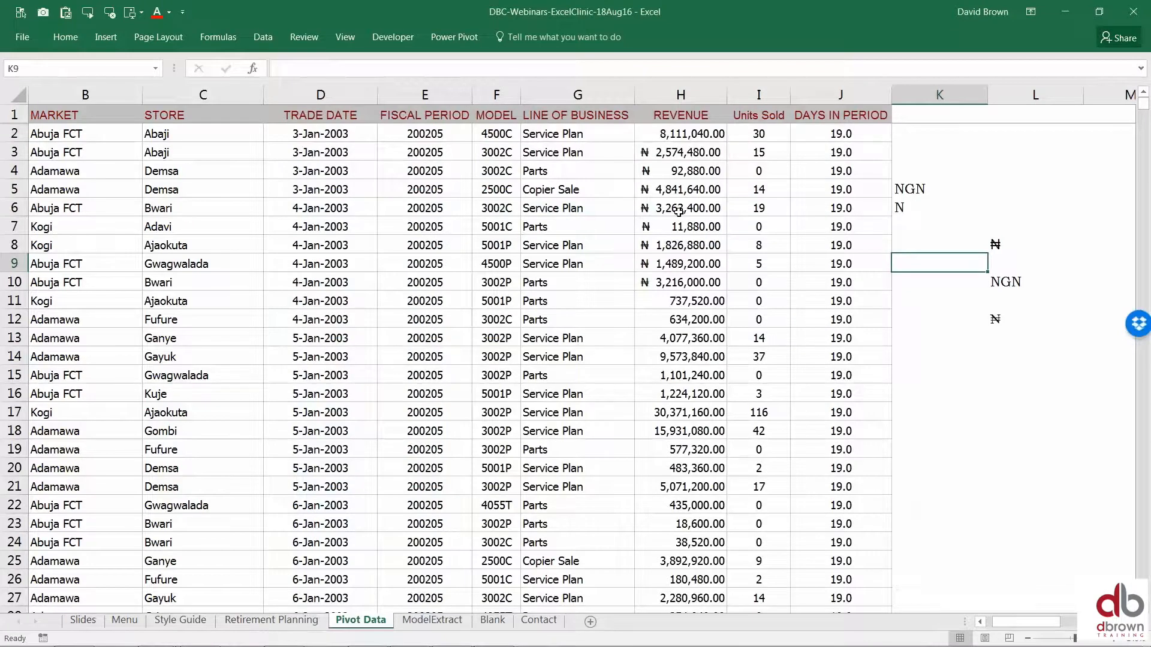
Step: Apply the default ₦ accounting number format to revenue cells H12:H18
left_click_drag(680, 152, 689, 431)
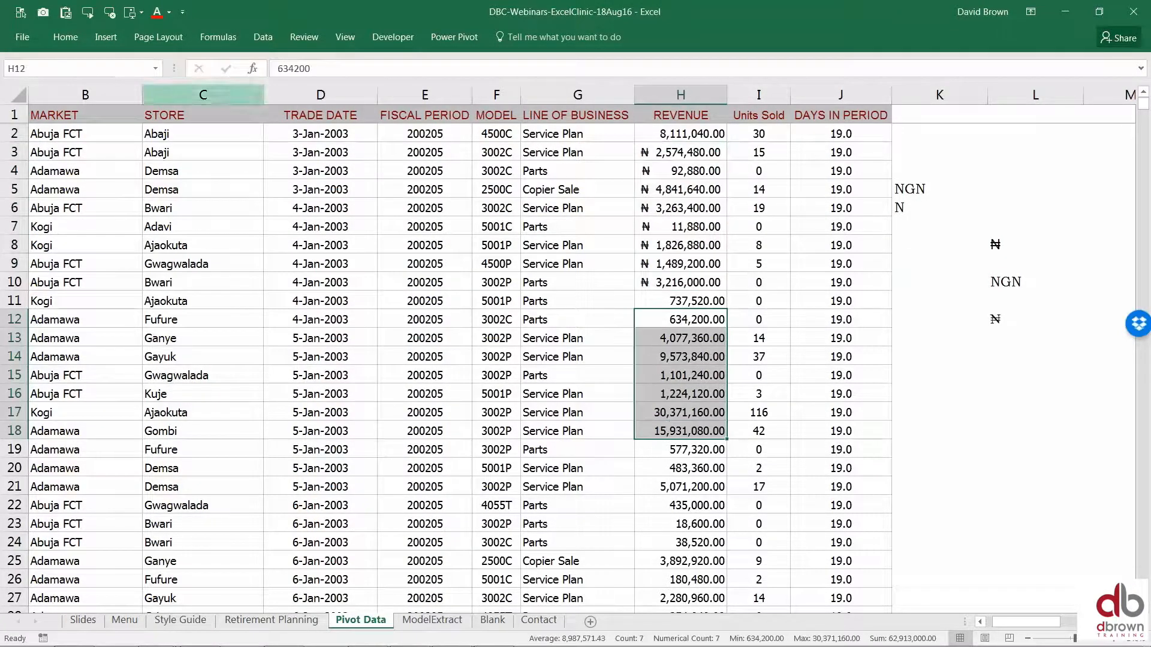
left_click(71, 35)
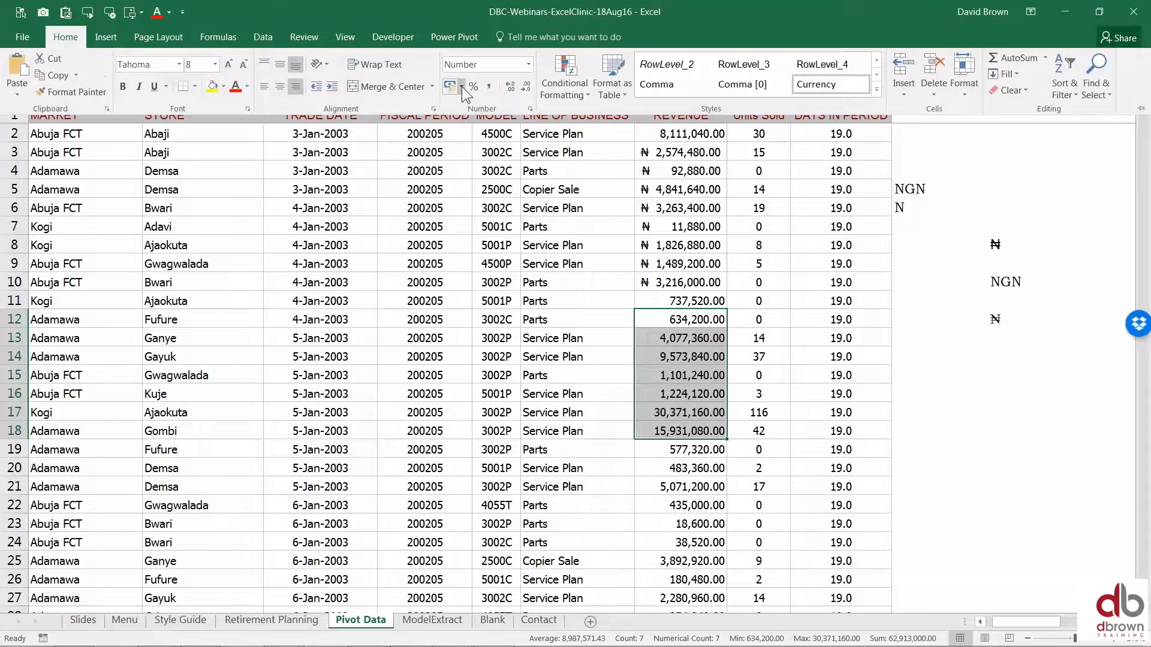
left_click(451, 86)
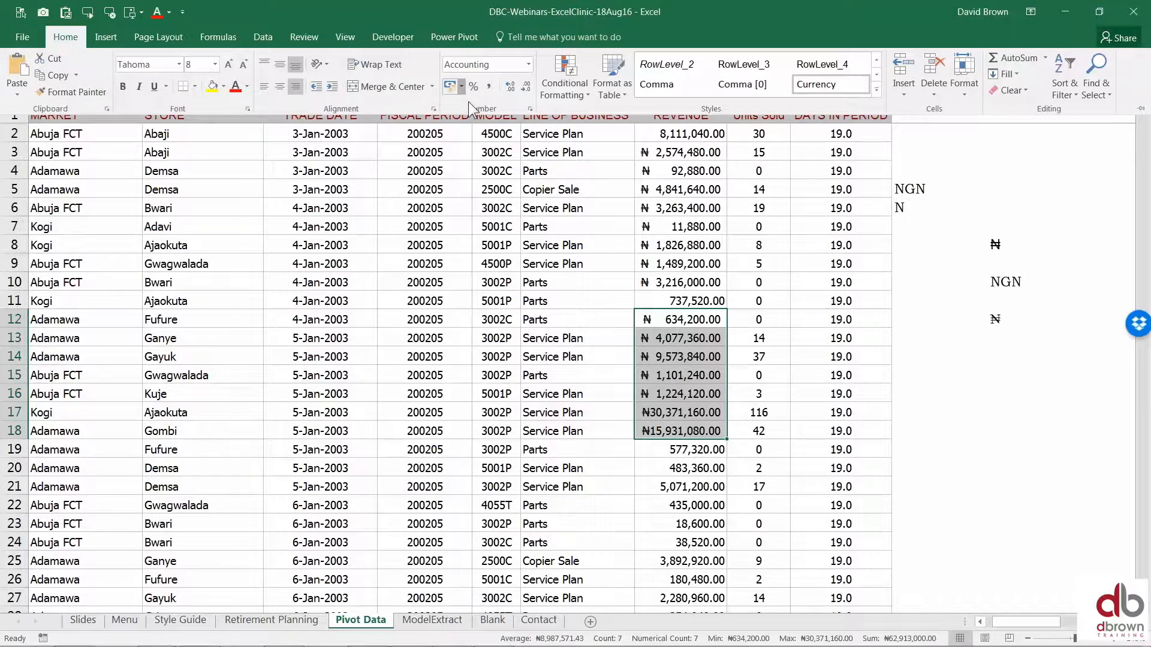
left_click(462, 87)
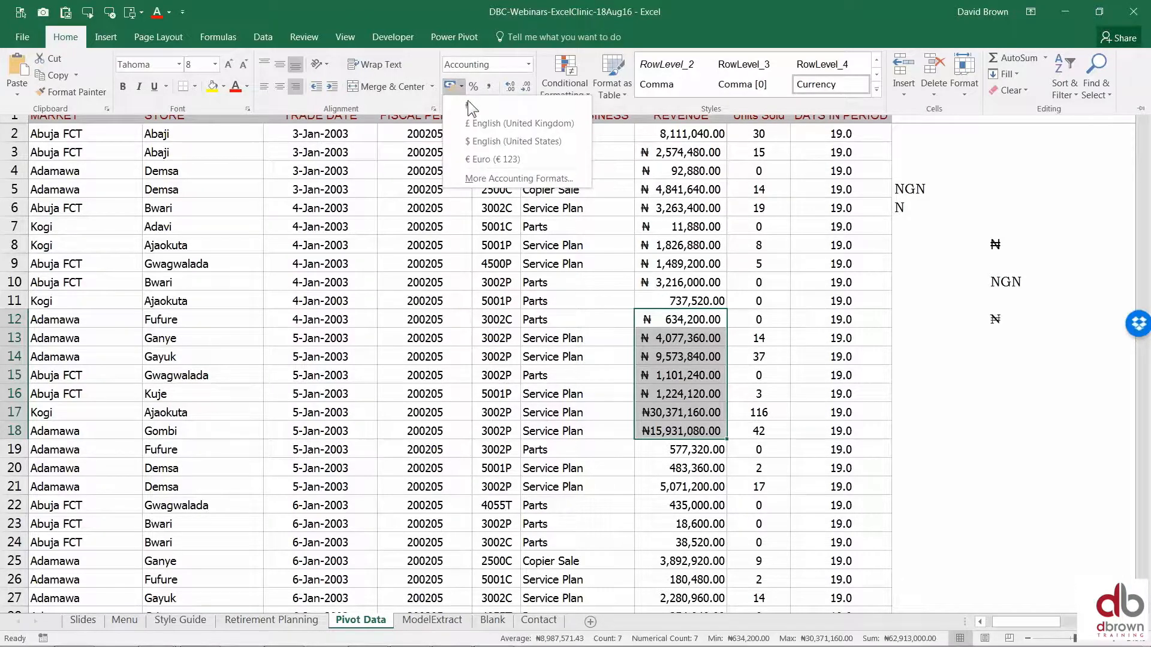
left_click(504, 140)
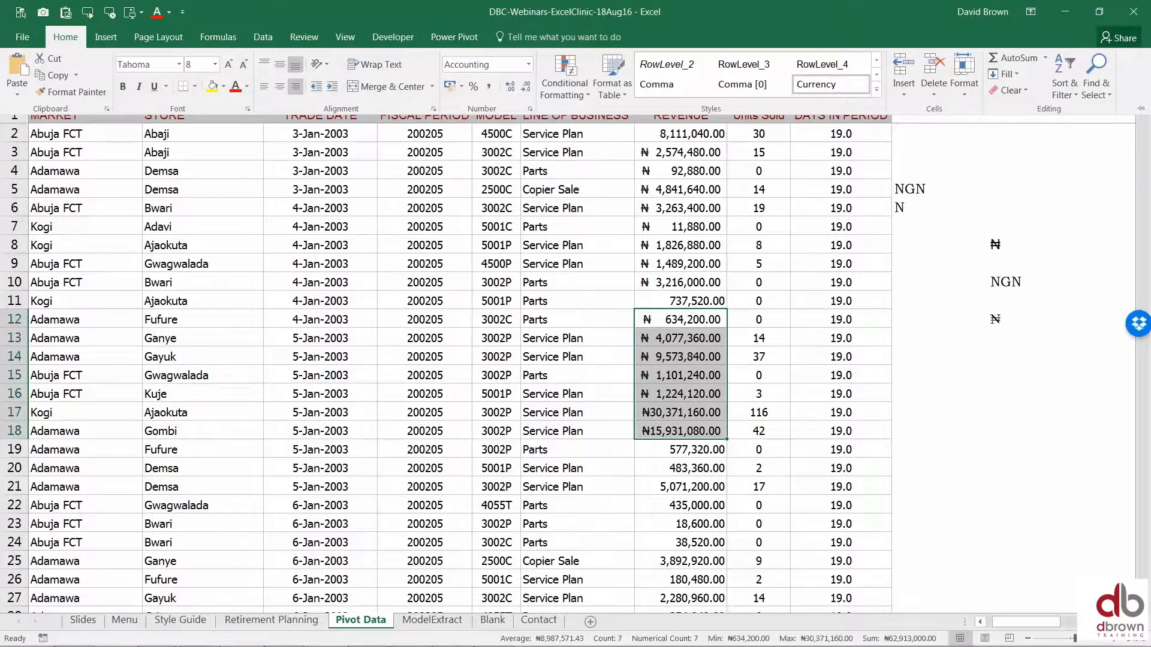
left_click(451, 86)
key("ctrl+F1")
left_click(787, 326)
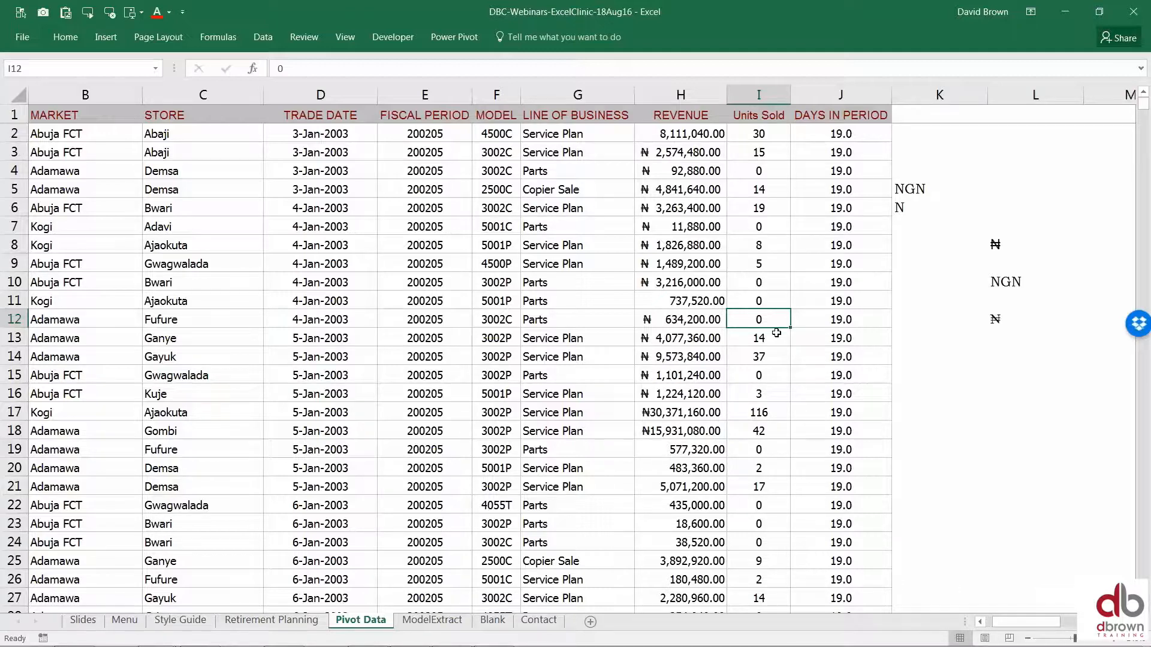
Step: Review the webinar's Menu sheet, and switch to the BI405-Sales Dashboard Case Study workbook to view its Menu sheet enlarged
left_click(126, 621)
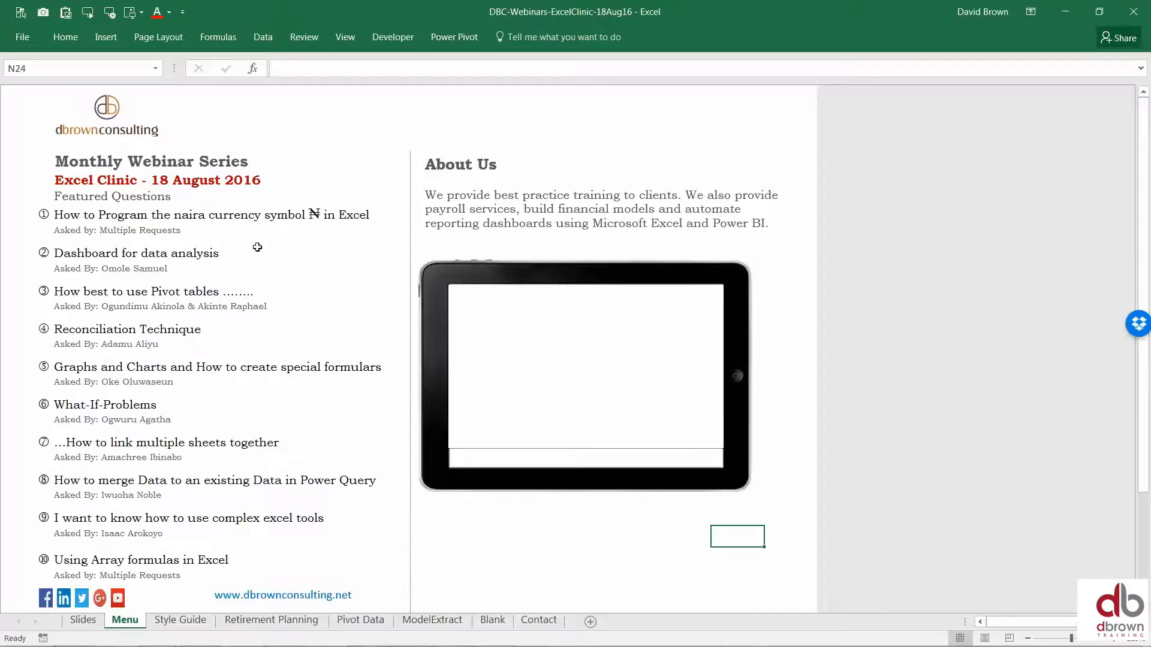
mouse_move(307, 644)
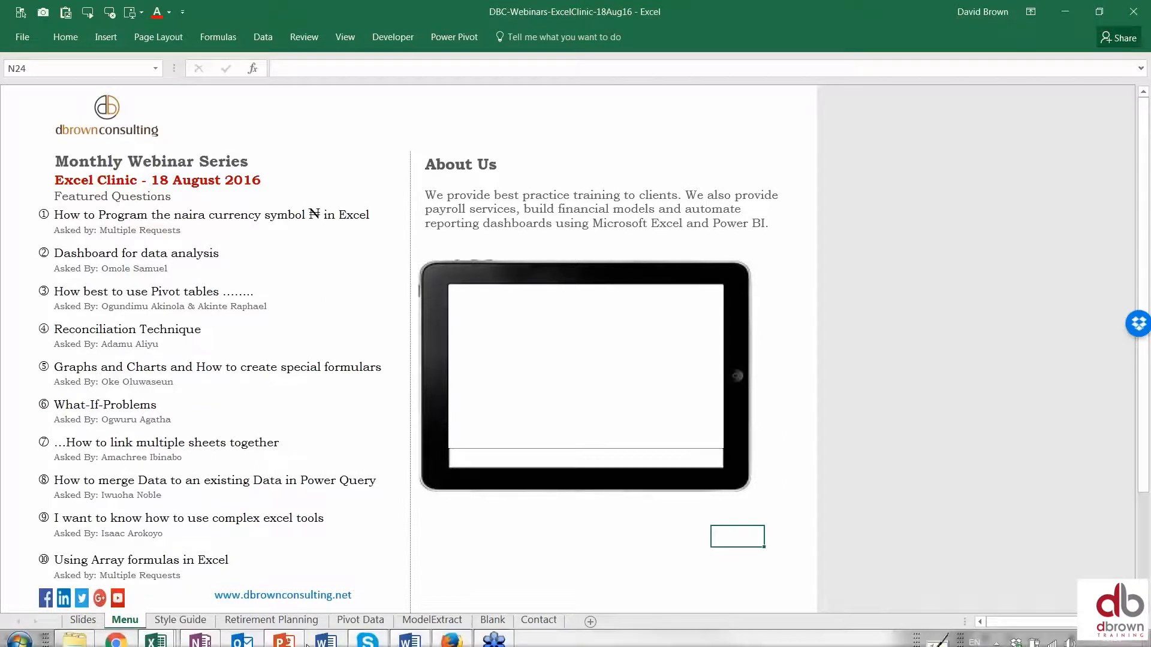
mouse_move(169, 640)
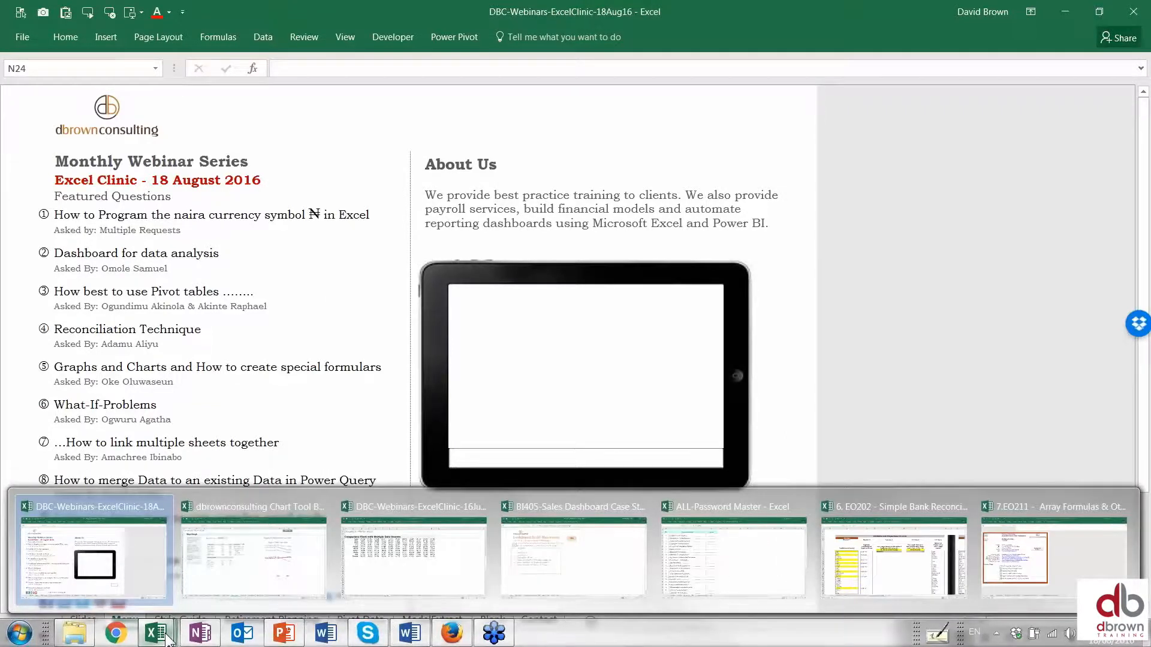
left_click(639, 550)
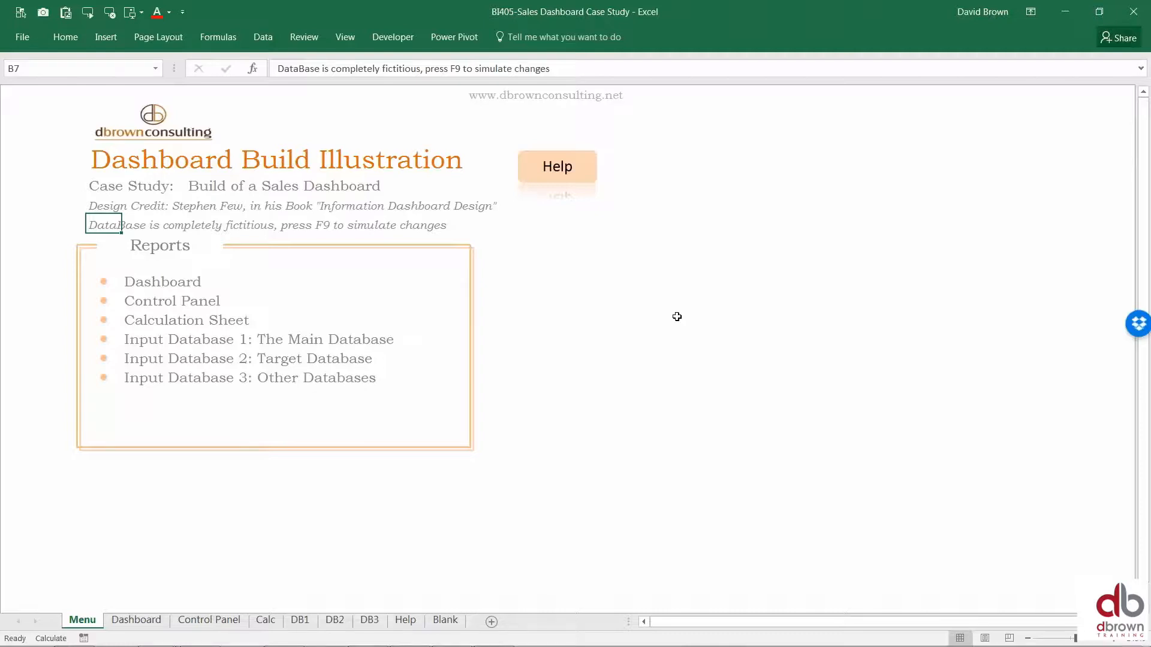
left_click(610, 335)
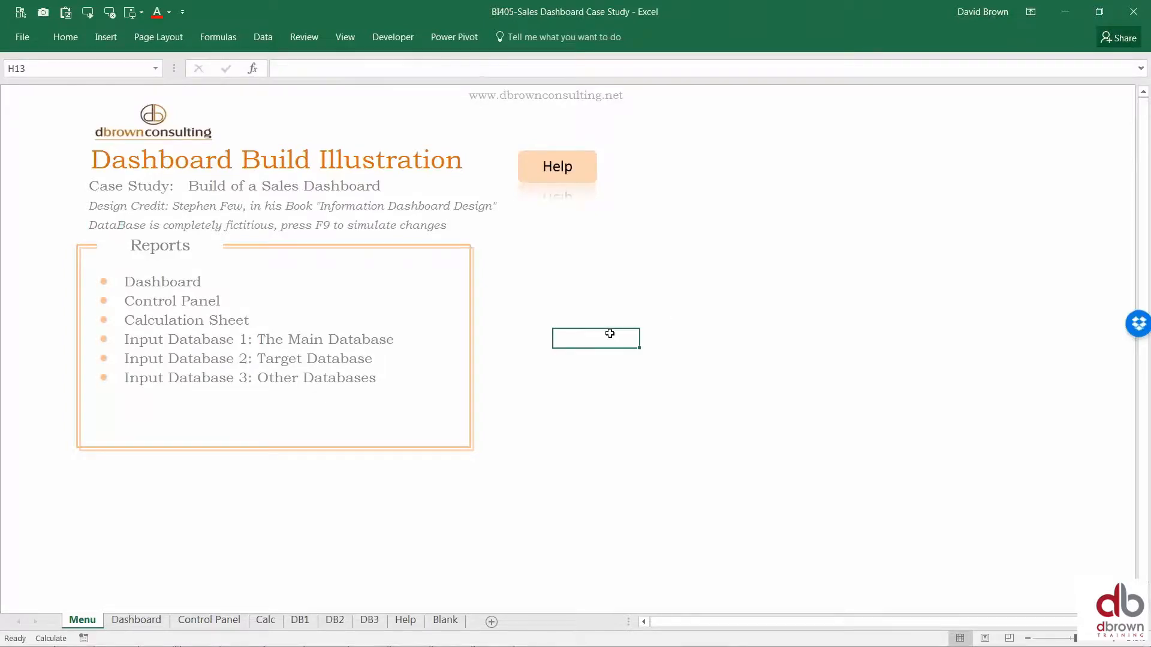
scroll(633, 350, "up", 1)
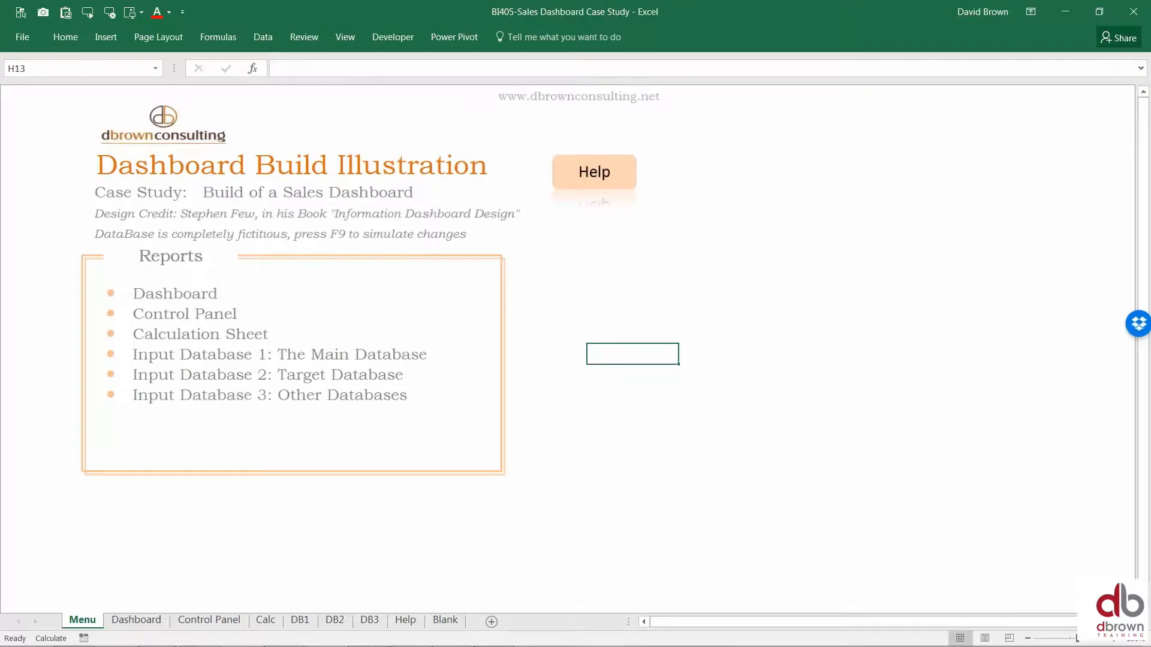
scroll(633, 353, "up", 1)
scroll(603, 314, "up", 1)
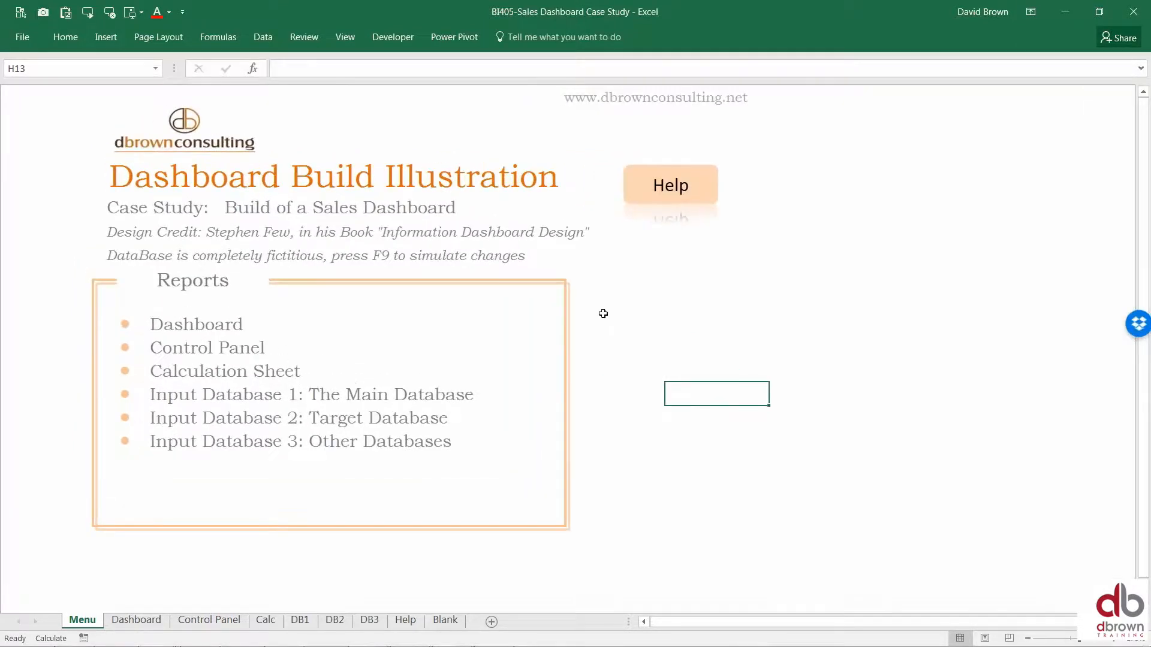
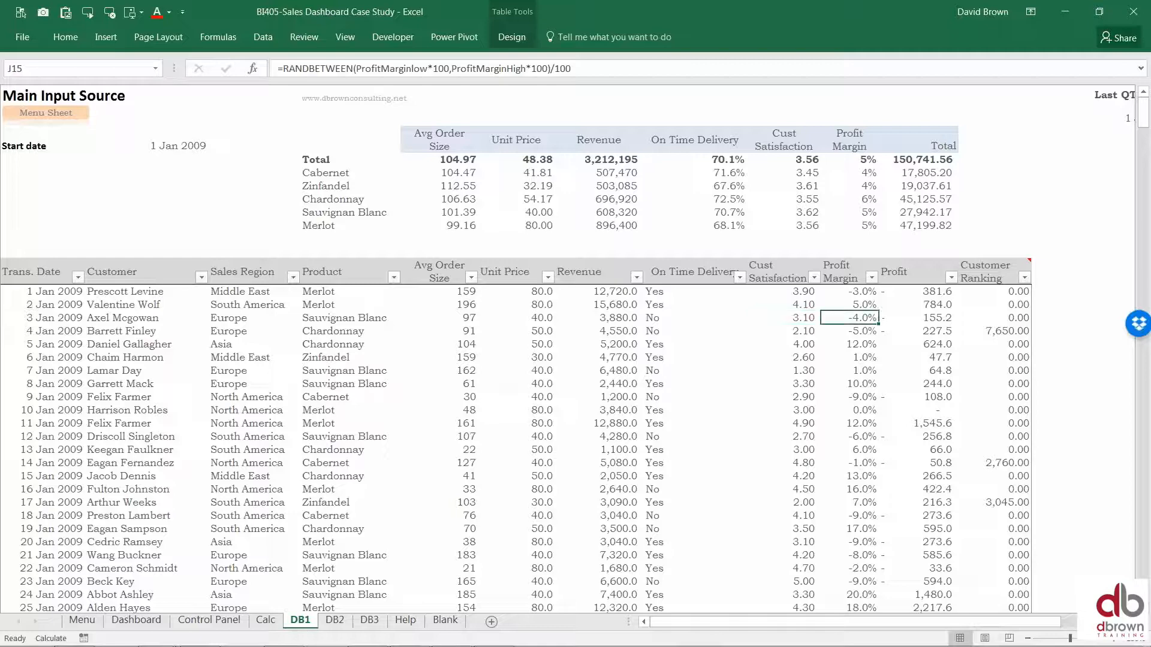
Step: Inspect the customer ranking formula in cell L15 of the DB1 sheet
key("Right")
key("Right")
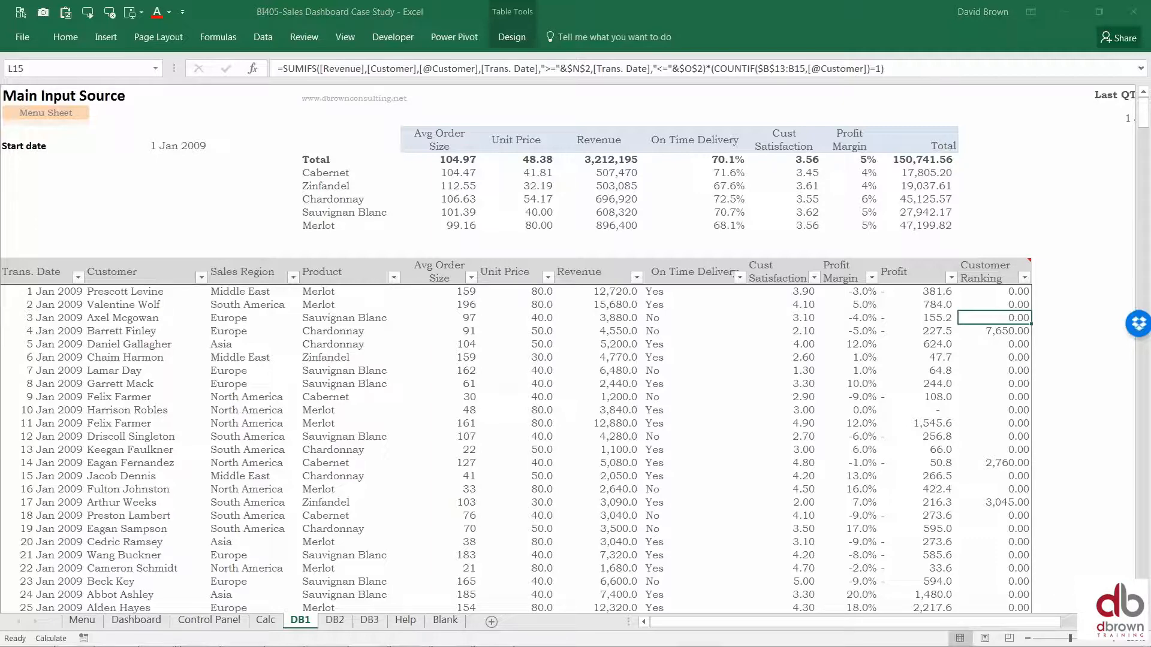
Step: Return to the DBC-Webinars-ExcelClinic-18Aug16 workbook and go to the first revenue figure, cell H2, on the Pivot Data sheet
key("alt+Tab")
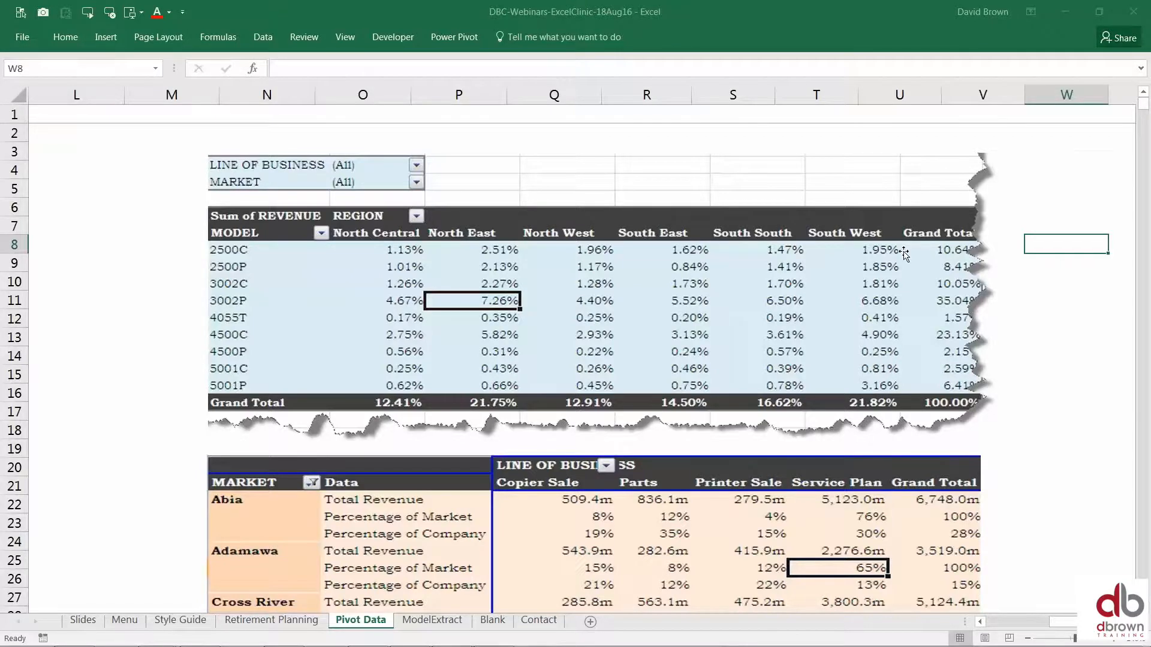
left_click(128, 326)
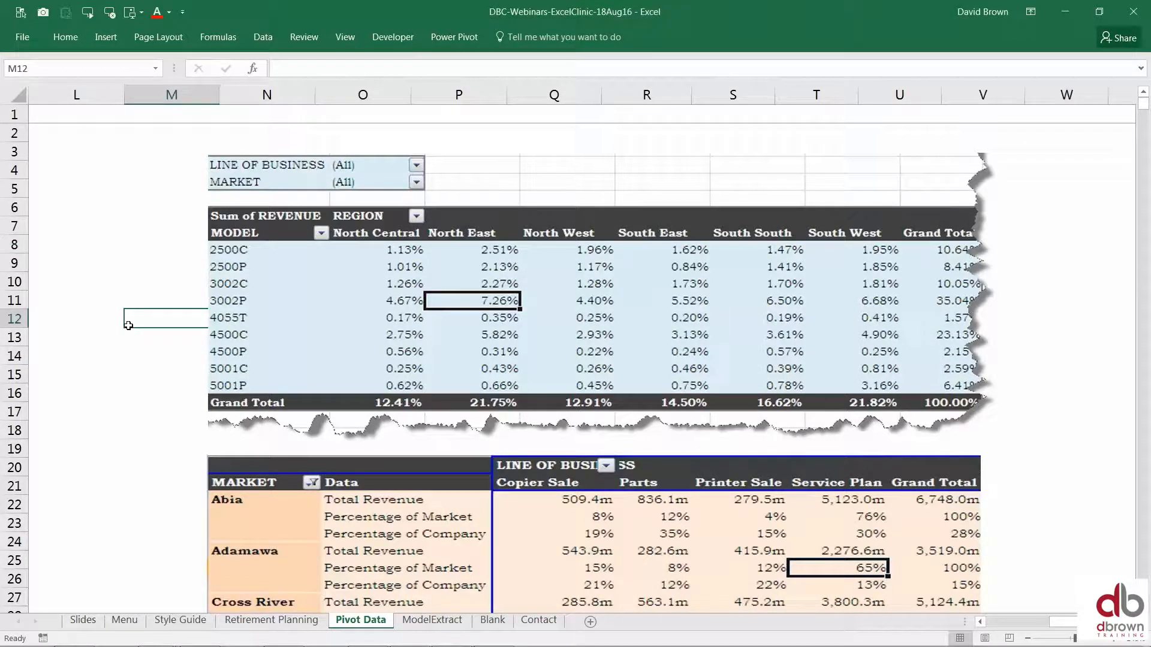
key("Left")
key("Left")
key("Left")
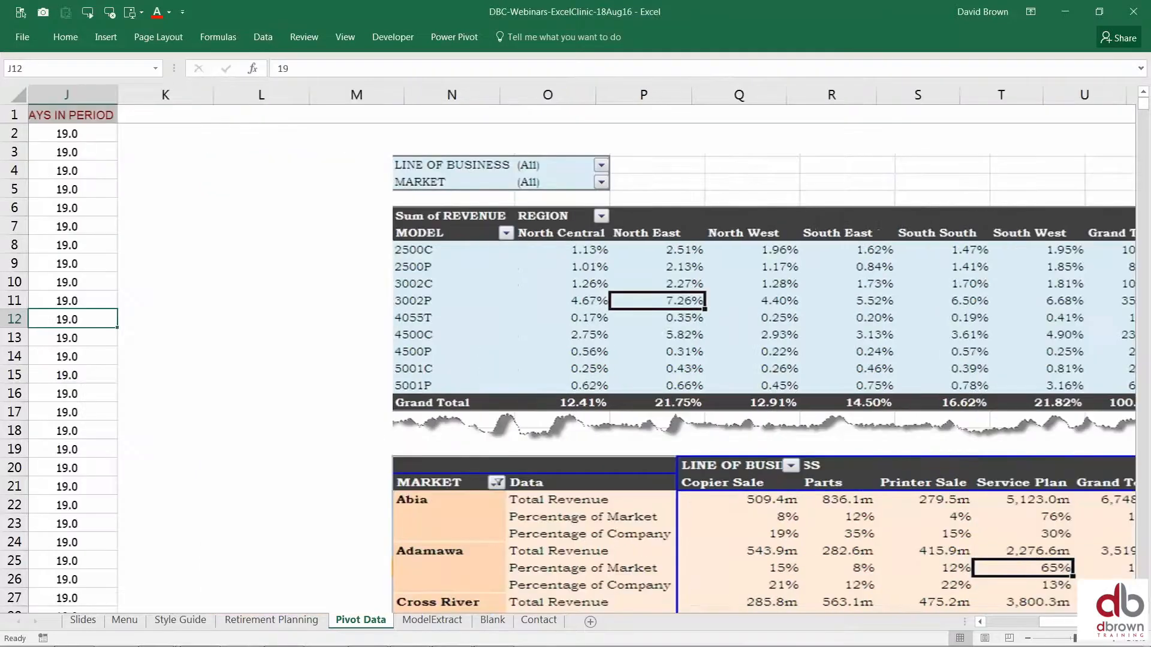
key("Left")
key("Left")
key("Left")
key("Left")
key("Left")
key("Left")
key("Left")
key("Left")
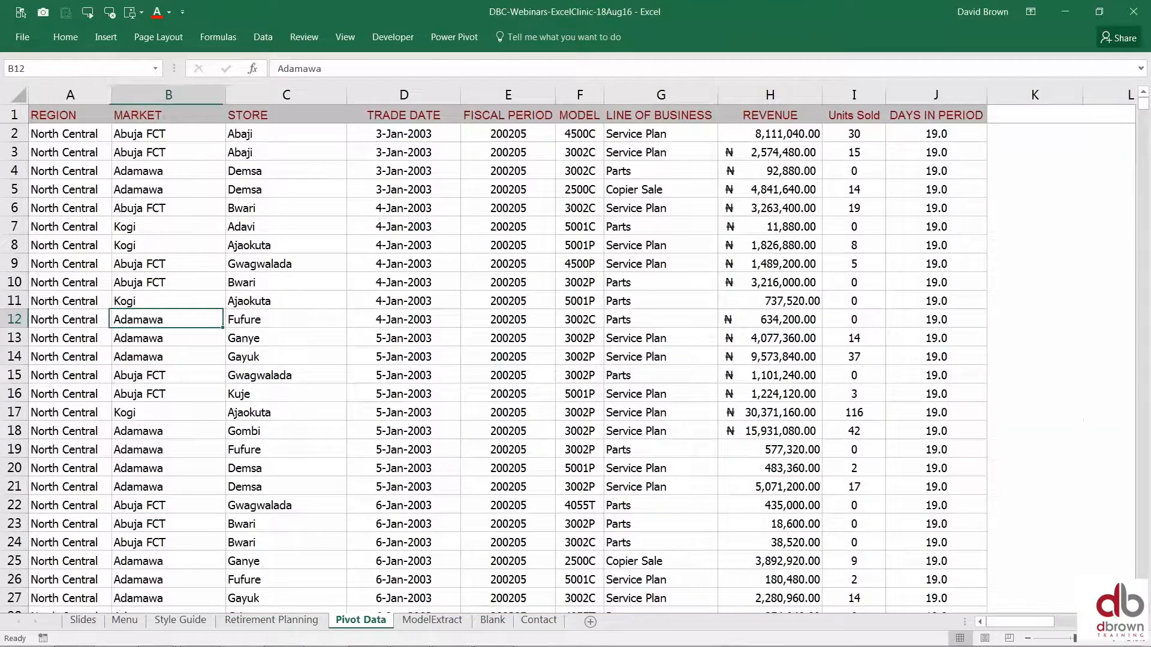
key("Right")
key("Right")
key("Right")
key("Right")
key("Right")
key("Right")
key("Up")
key("Up")
key("Up")
key("Up")
key("Up")
key("Up")
key("Up")
key("Up")
key("Up")
key("Up")
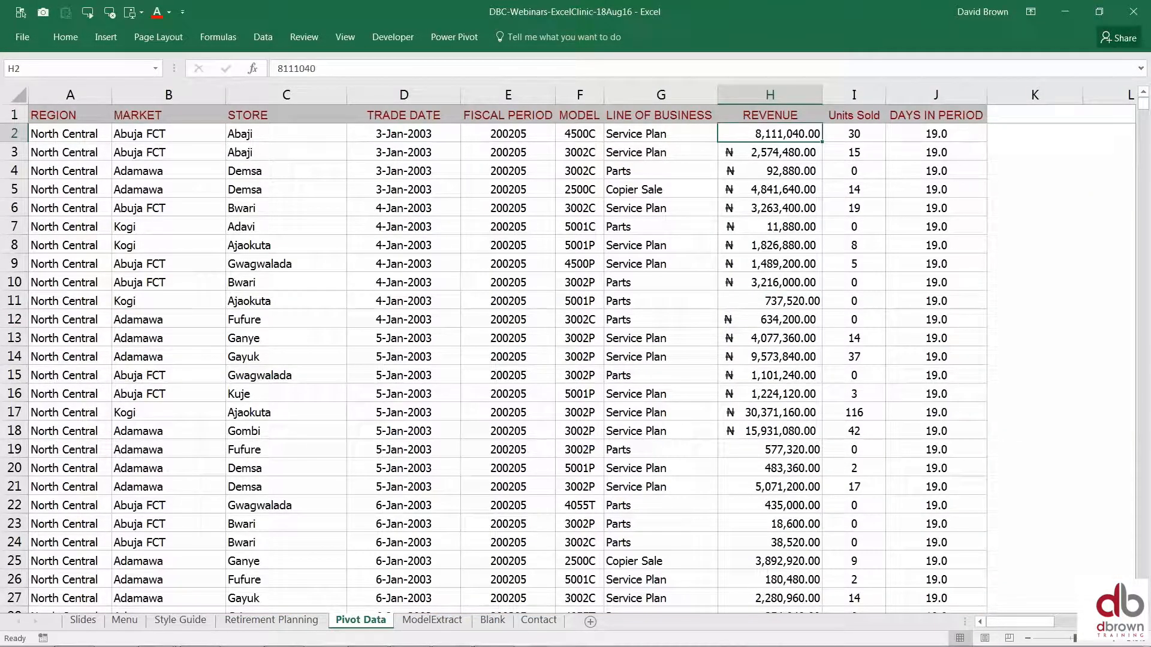
key("Down")
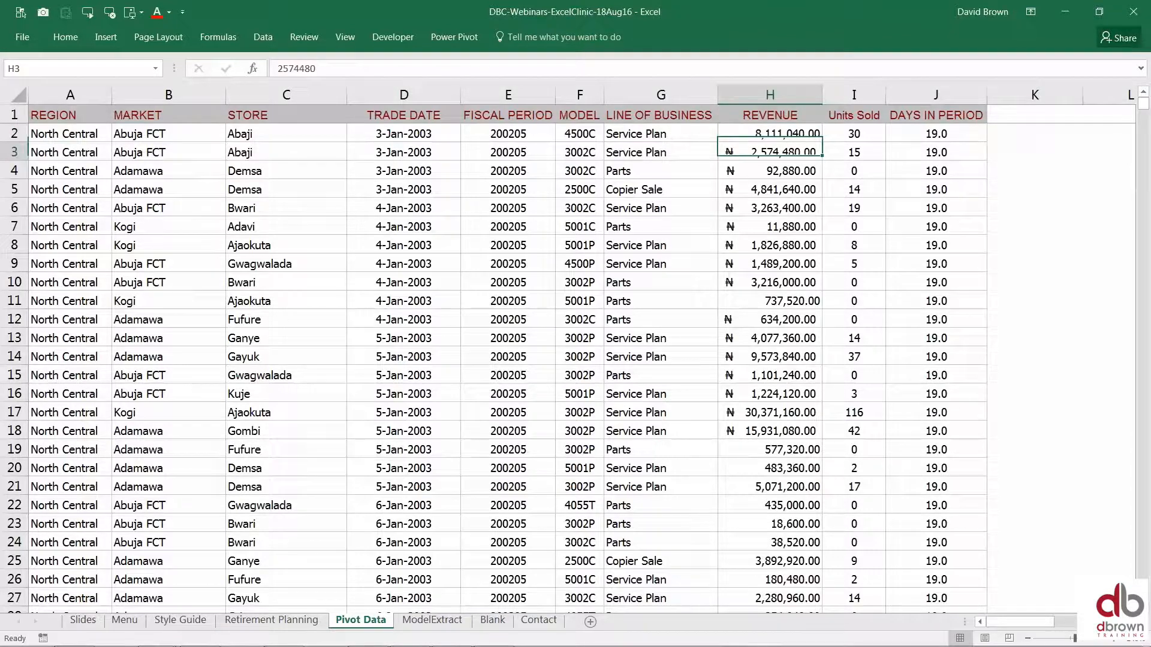
key("Up")
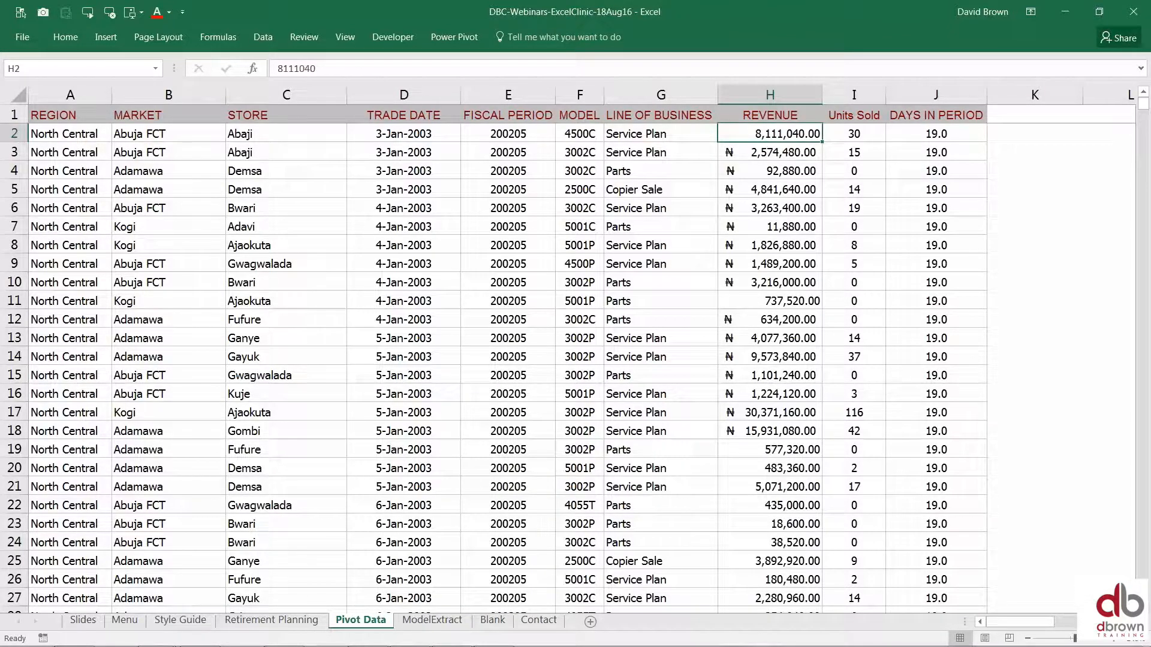
key("Down")
key("Up")
Step: Format all revenue figures in H2:H41550 with thousands separators and two decimals, without the ₦ symbol
key("ctrl+shift+Down")
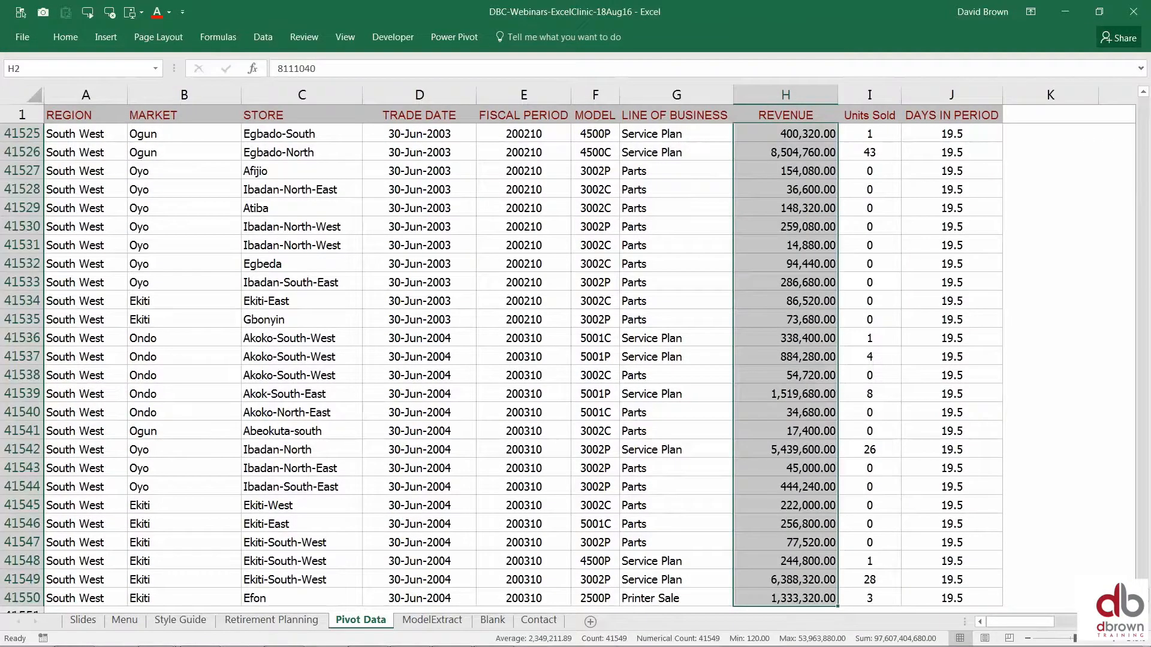
key("Up")
key("Down")
key("Down")
key("Right")
key("Left")
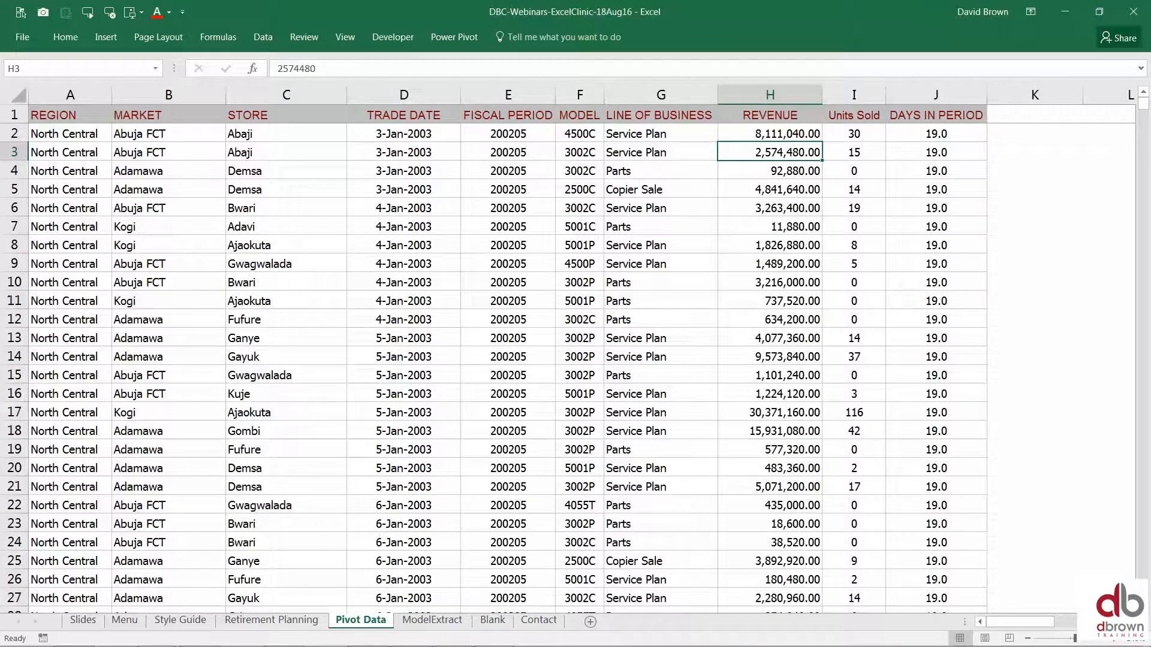
key("Right")
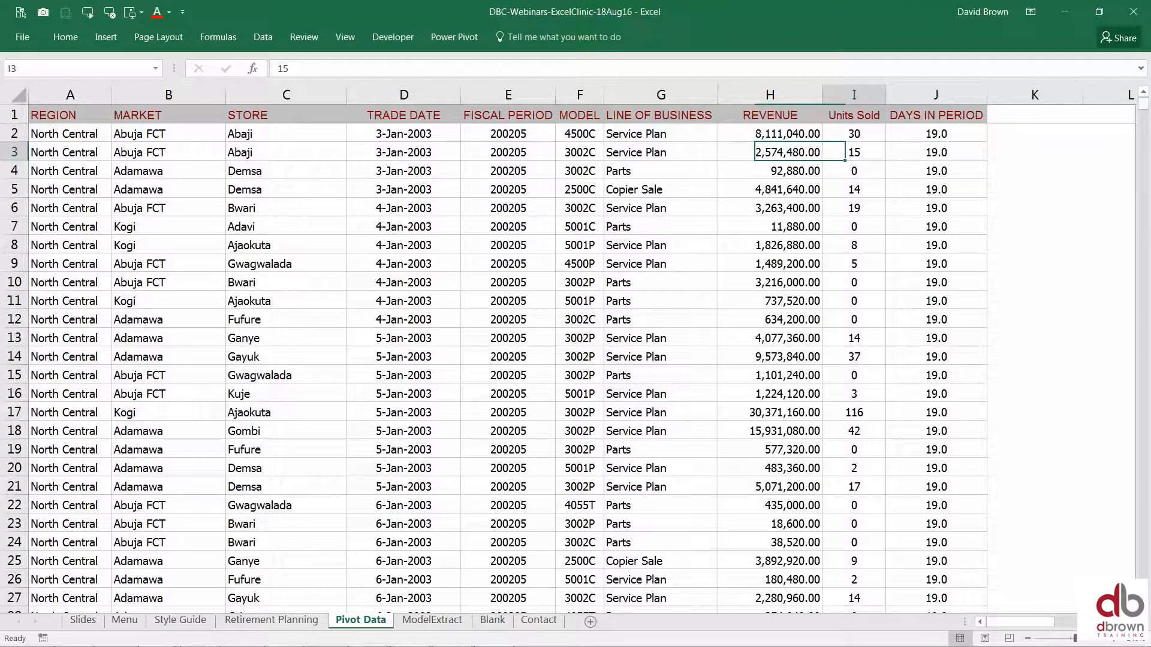
Step: Examine the two sample pivot reports placed to the right of the source data on the Pivot Data sheet
key("Right")
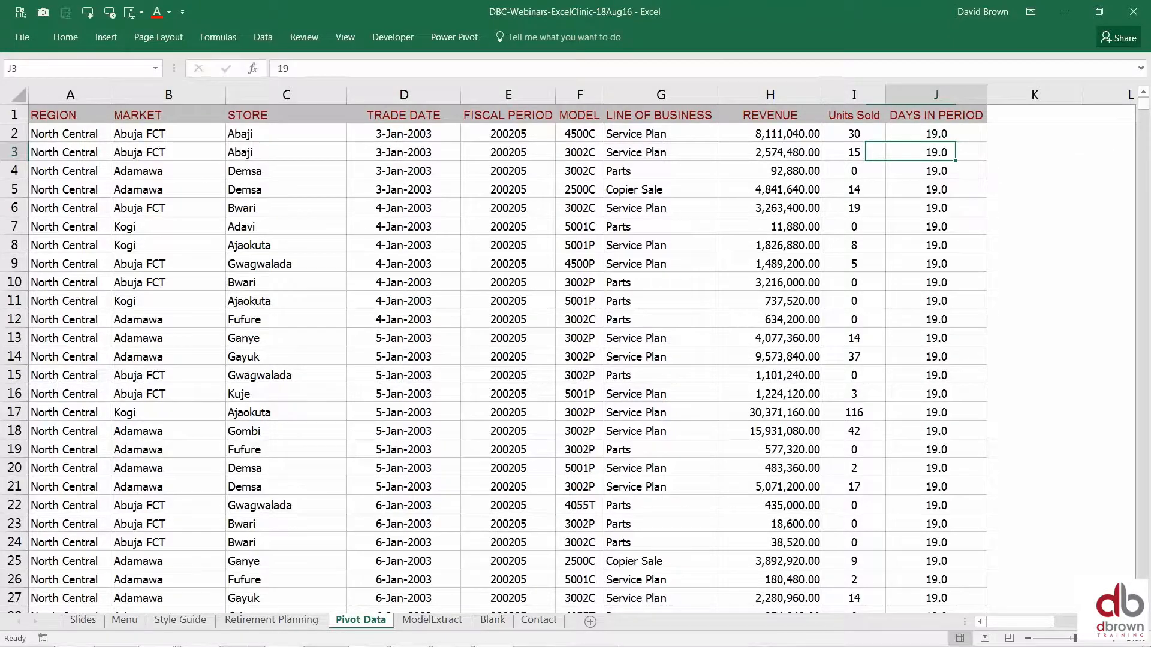
key("Right")
key("Right")
key("Right")
key("Right")
key("Right")
key("Right")
key("Right")
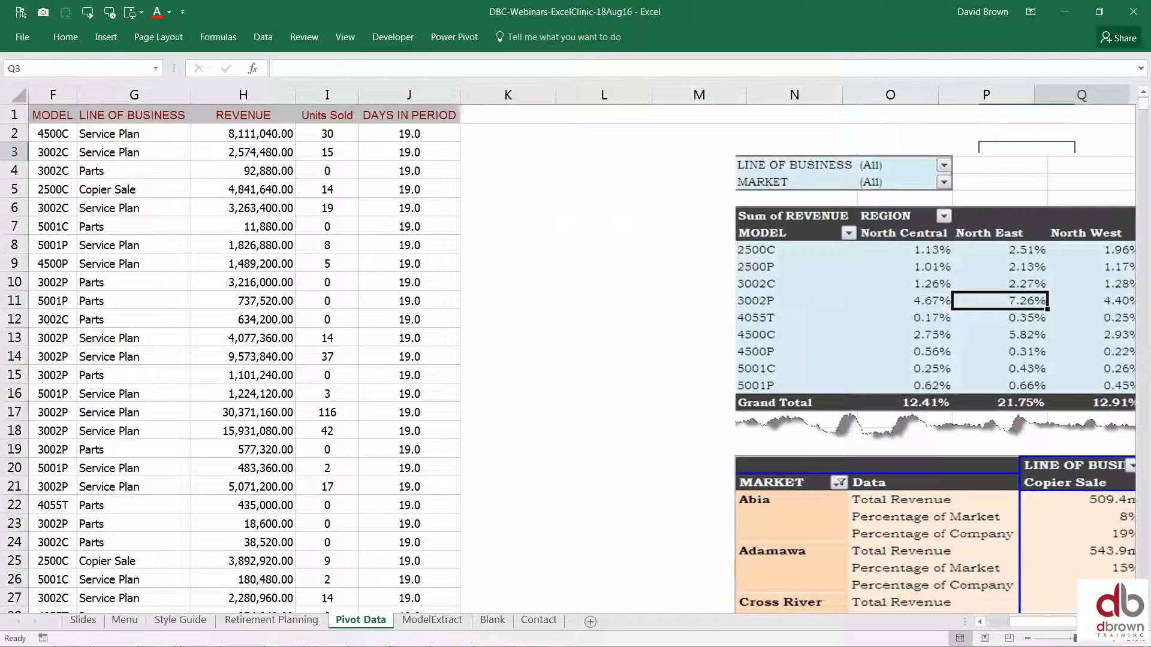
key("Right")
key("Right")
key("Right")
key("Right")
key("Right")
key("Right")
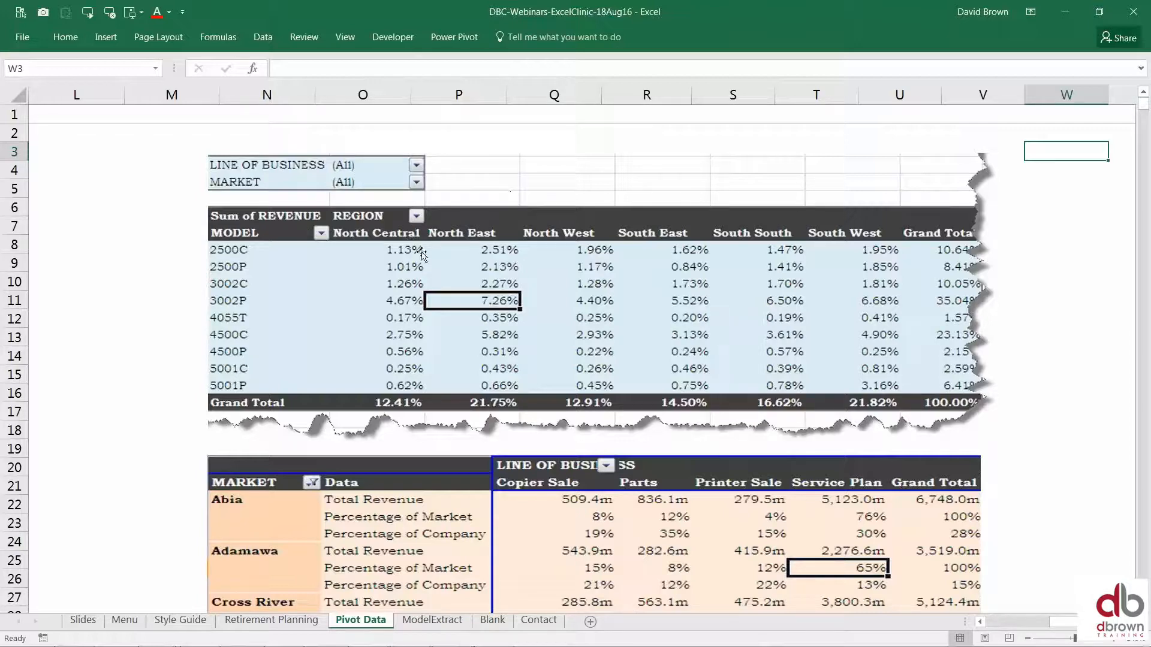
left_click(184, 281)
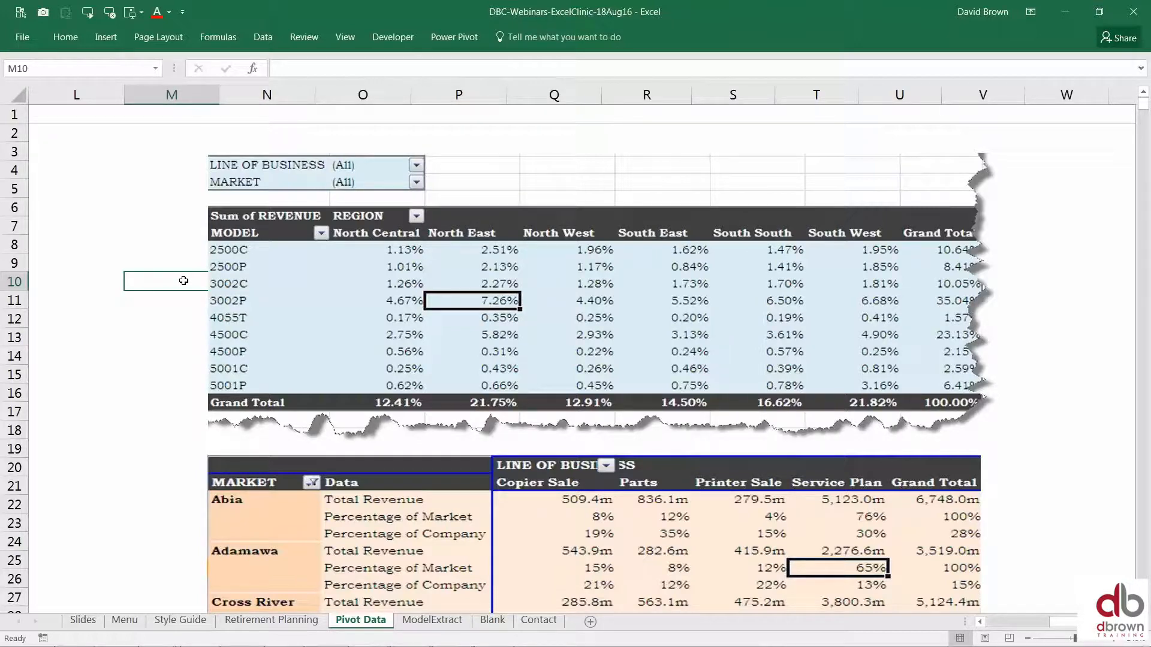
Step: Return to the source data and inspect its header row, individual records and the whole Trade Date column
key("ctrl+Left")
key("ctrl+Left")
key("Right")
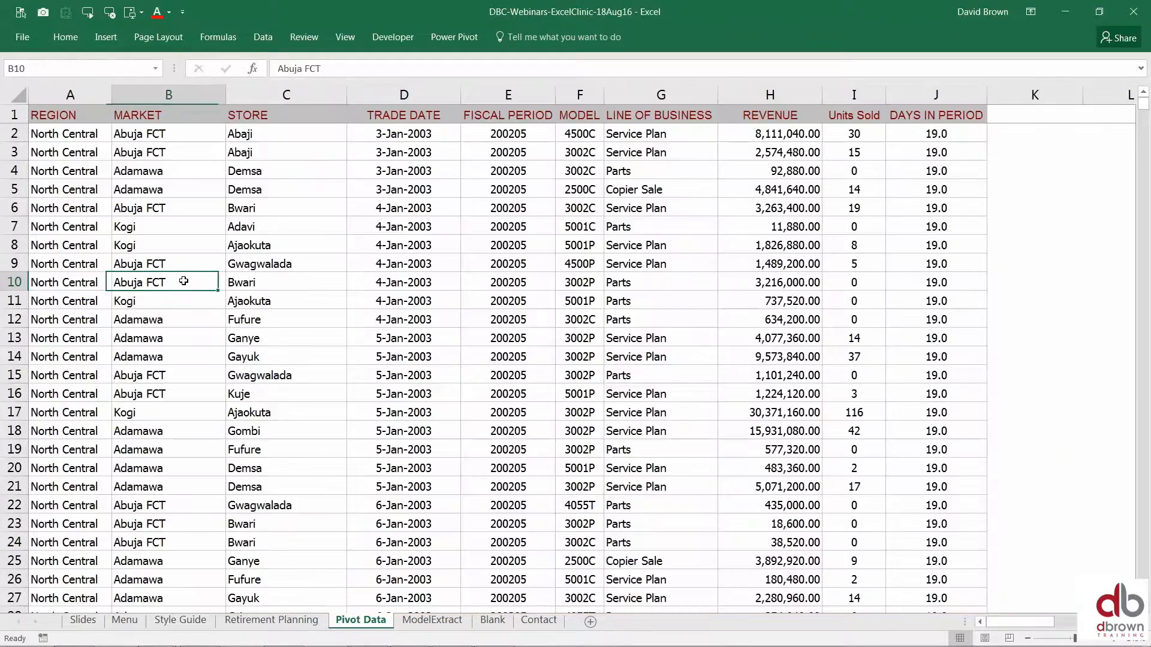
key("Right")
key("Right")
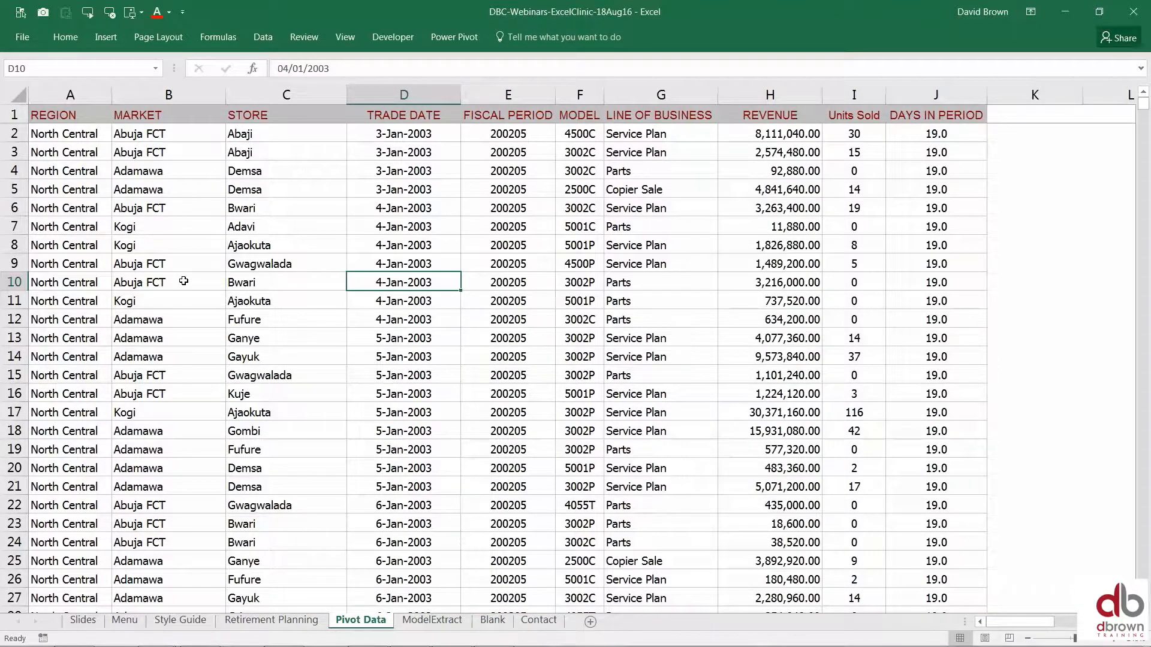
key("ctrl+Up")
key("shift+space")
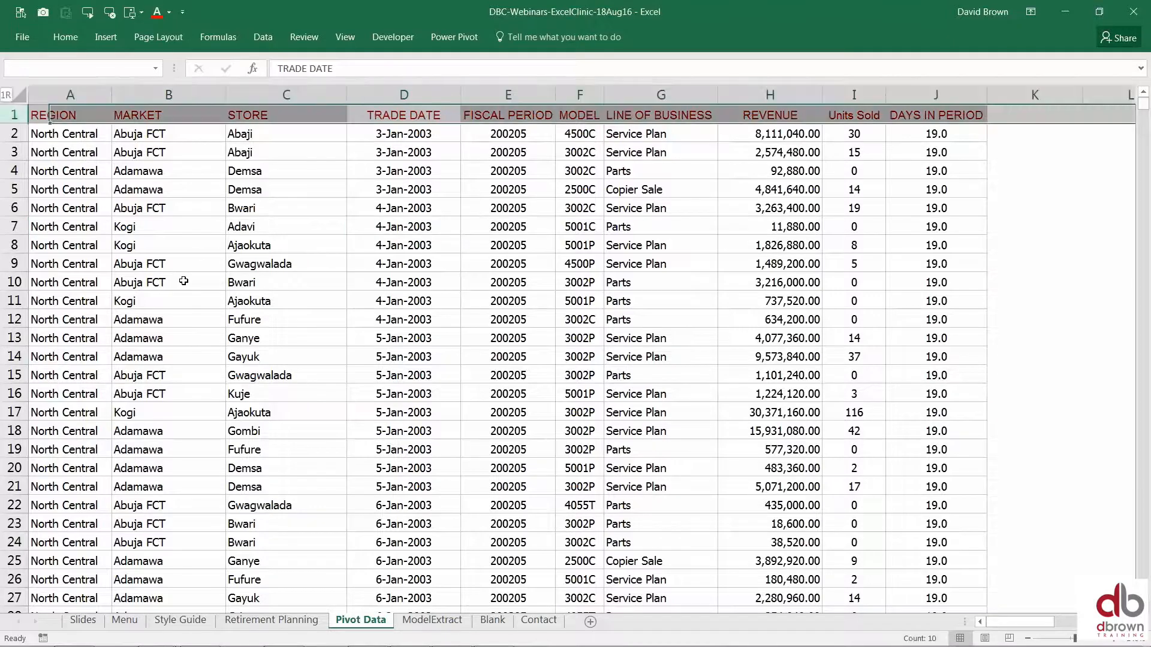
key("Down")
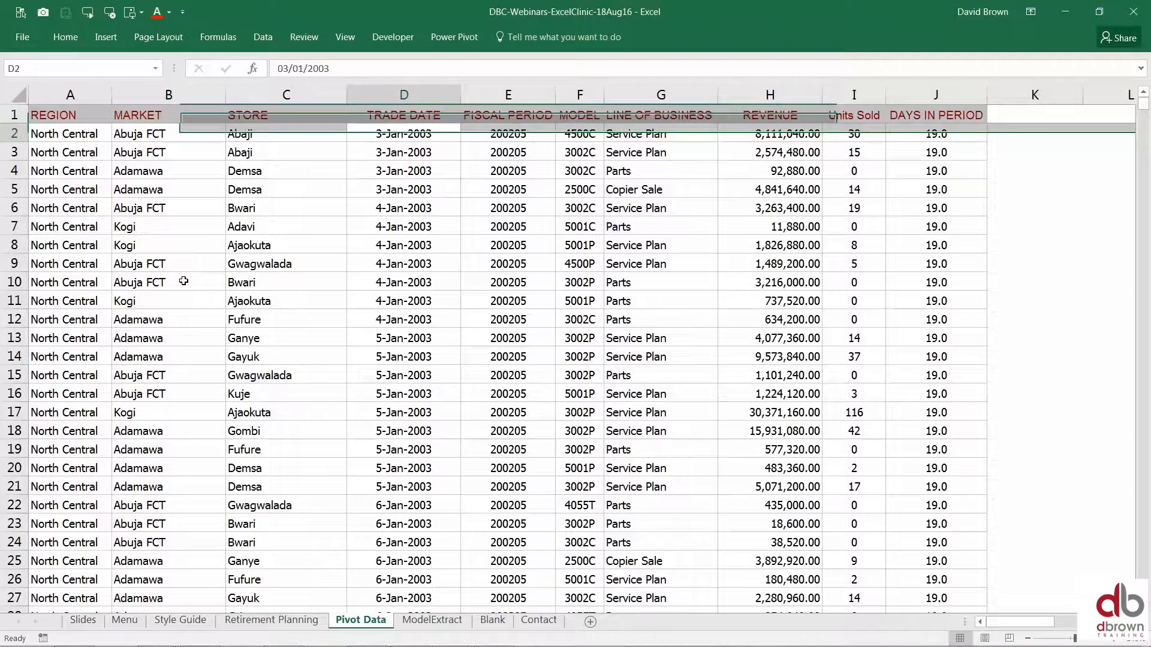
key("ctrl+shift+Down")
key("Down")
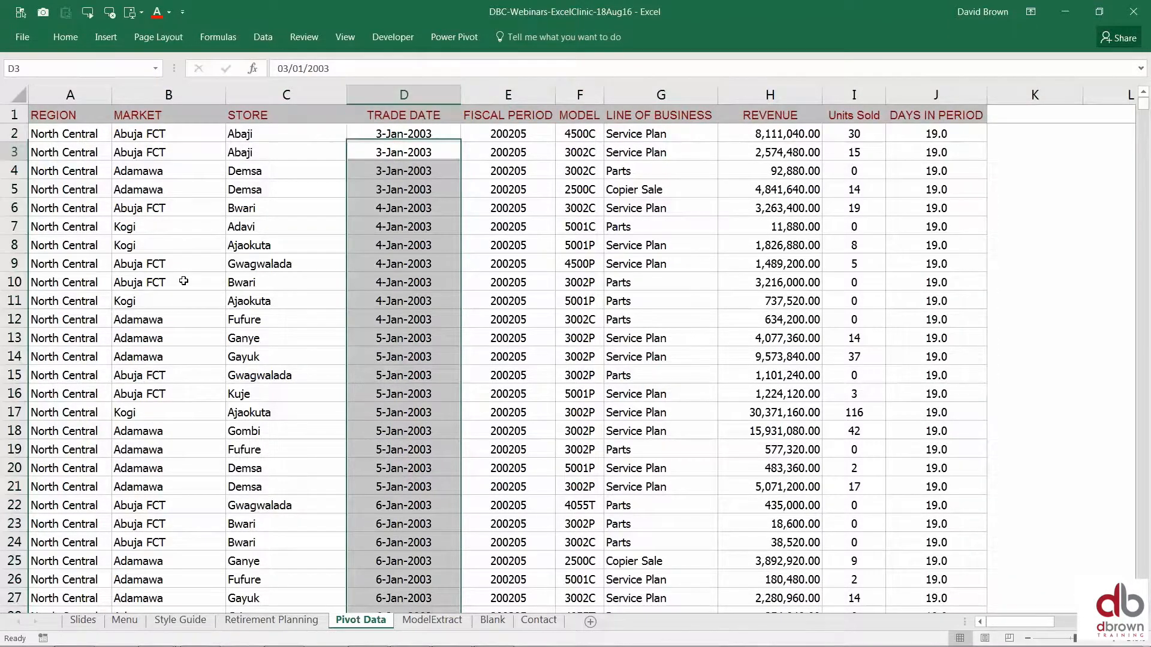
key("shift+space")
key("Down")
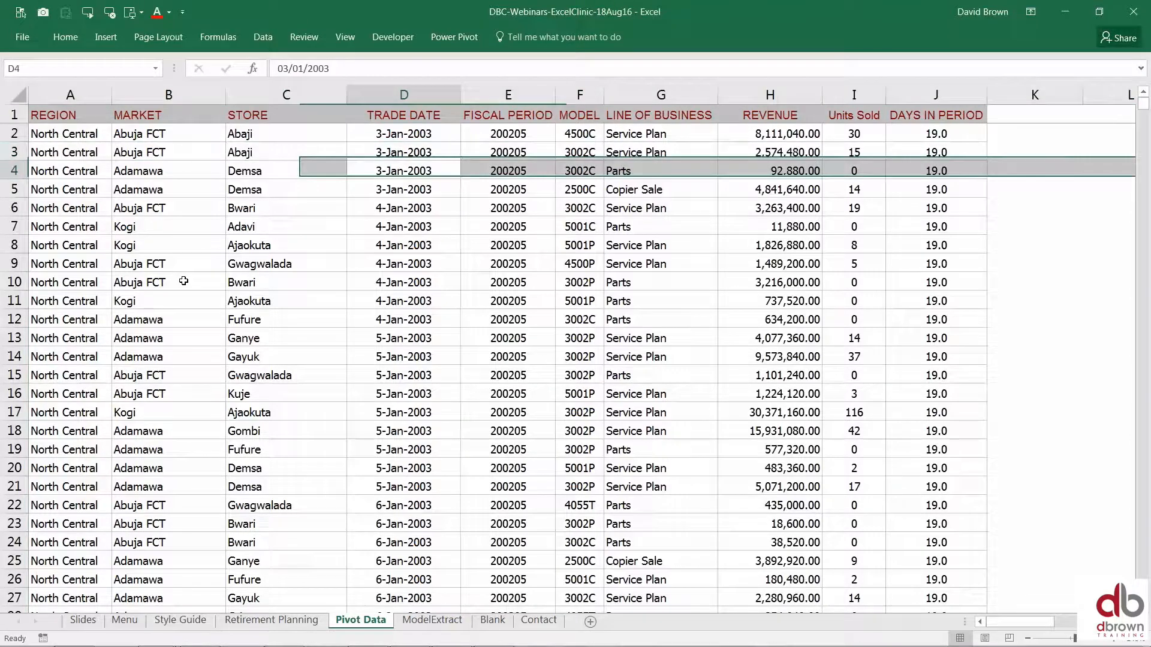
key("Up")
key("ctrl+space")
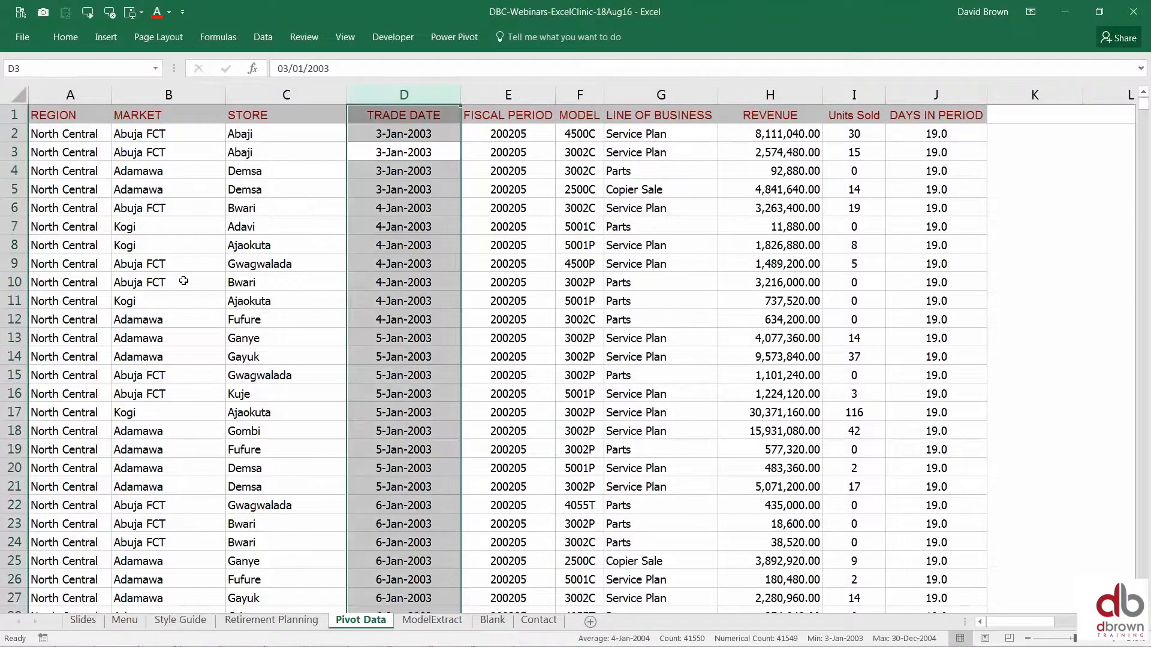
Step: Review the fields from Fiscal Period through Days in Period and the empty column K beside the source data
key("Right")
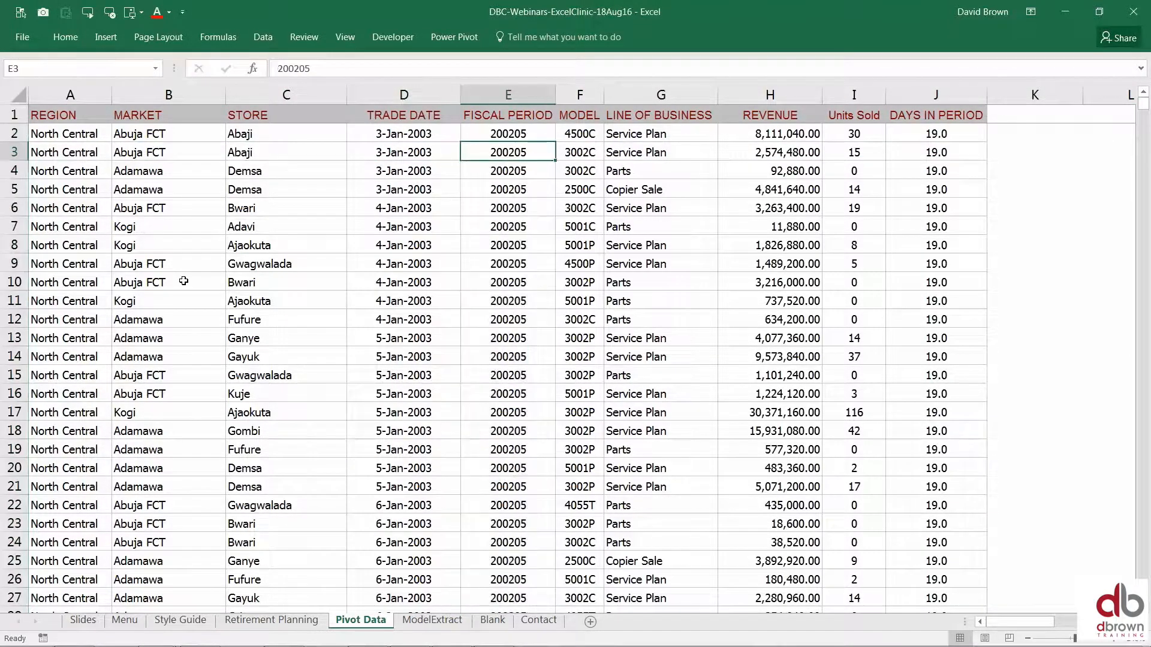
key("Right")
key("Right")
key("Right")
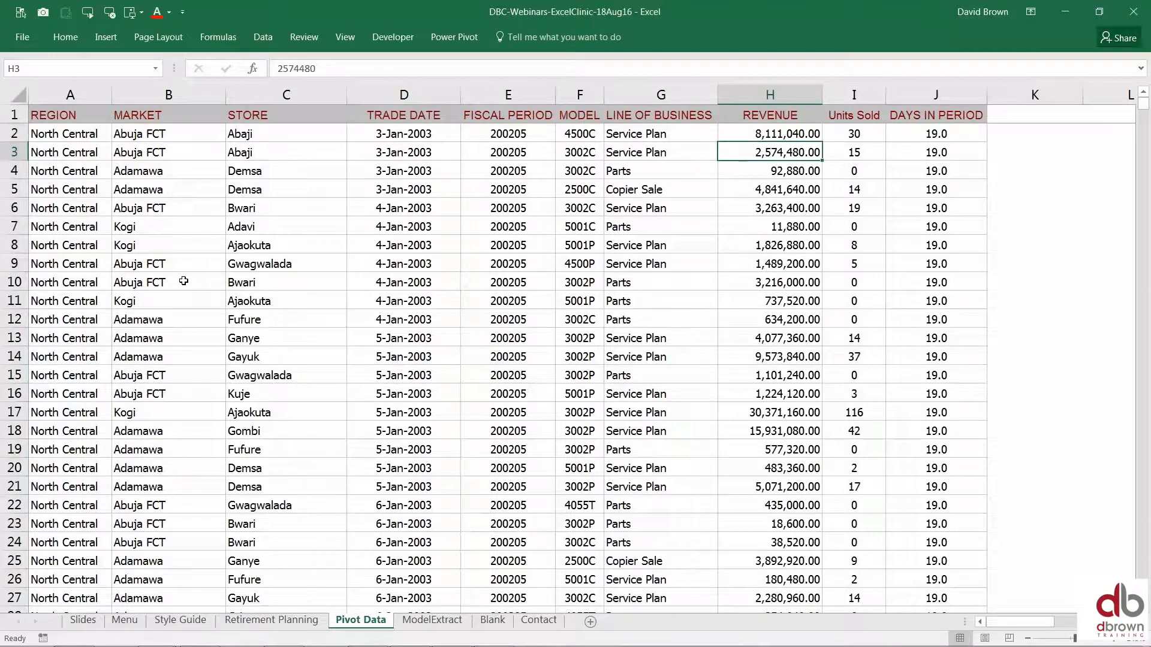
key("Right")
key("Right")
key("Right")
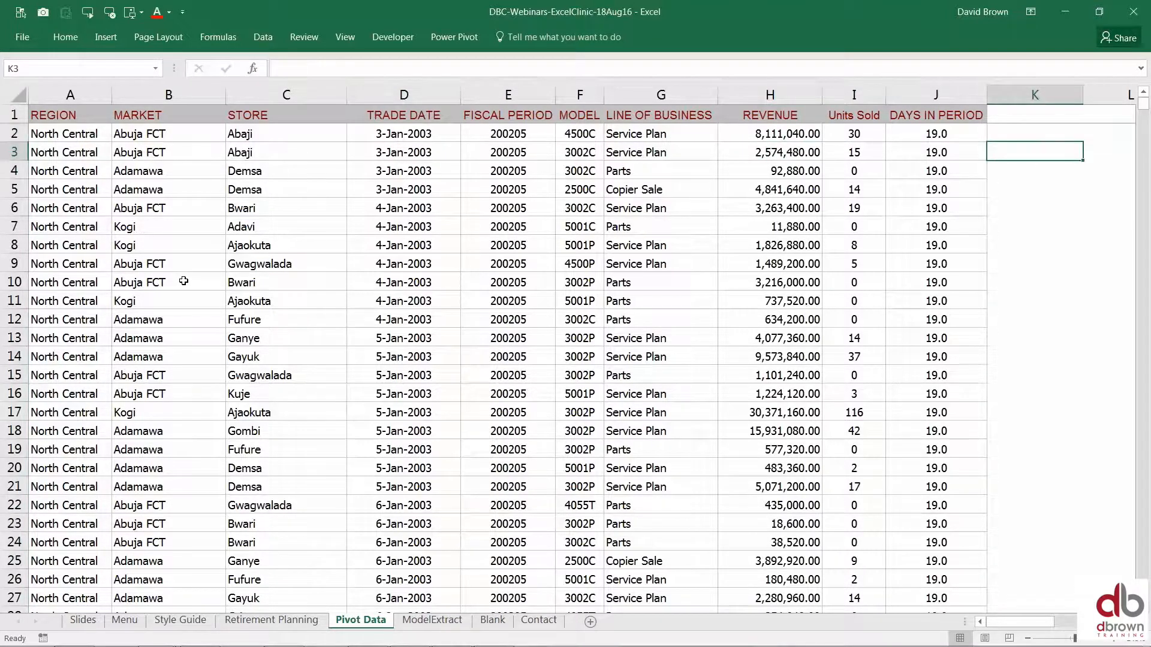
key("Right")
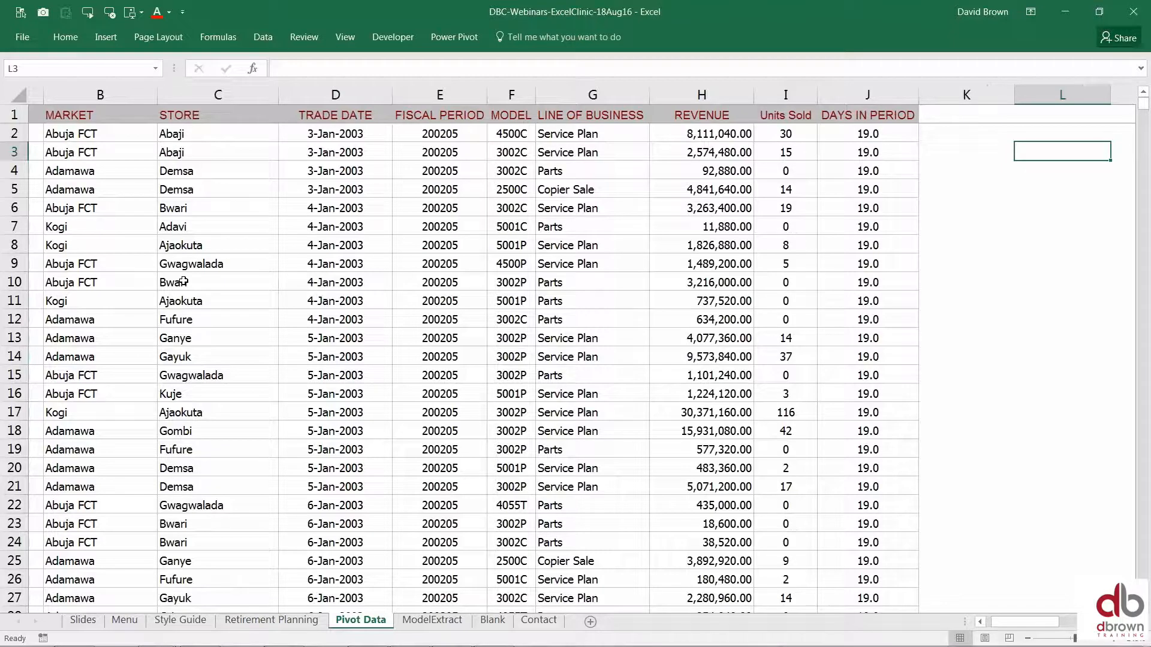
key("Left")
key("shift+Down")
key("shift+Down")
key("shift+Down")
key("shift+Down")
key("shift+Down")
key("shift+Down")
key("shift+Down")
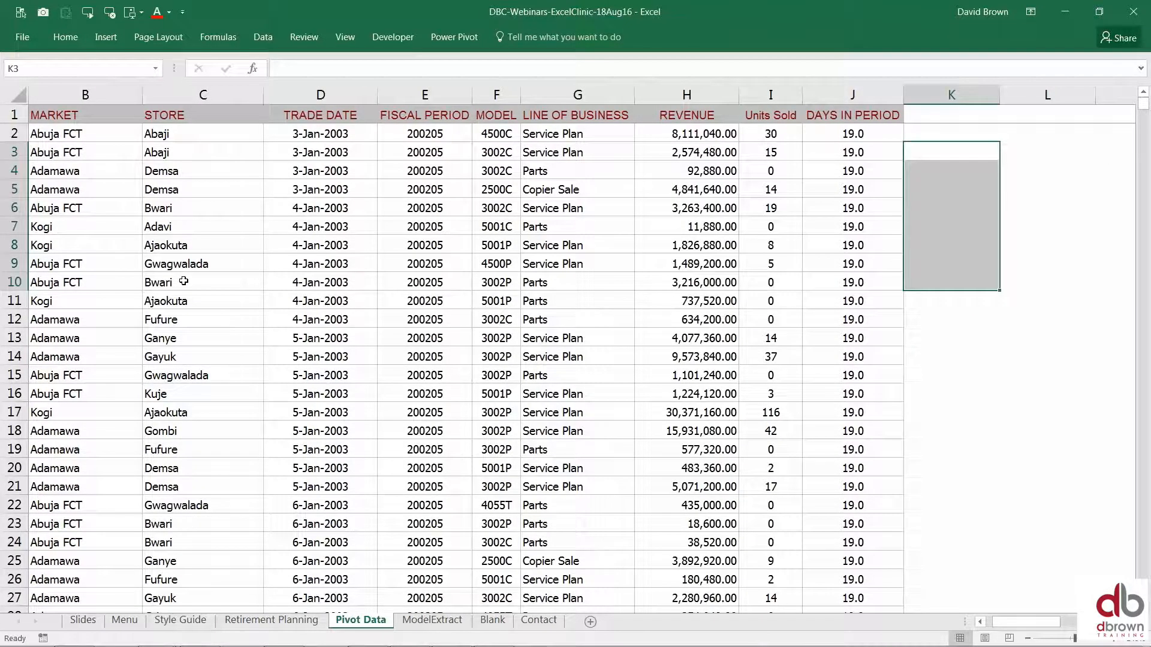
key("Left")
key("Left")
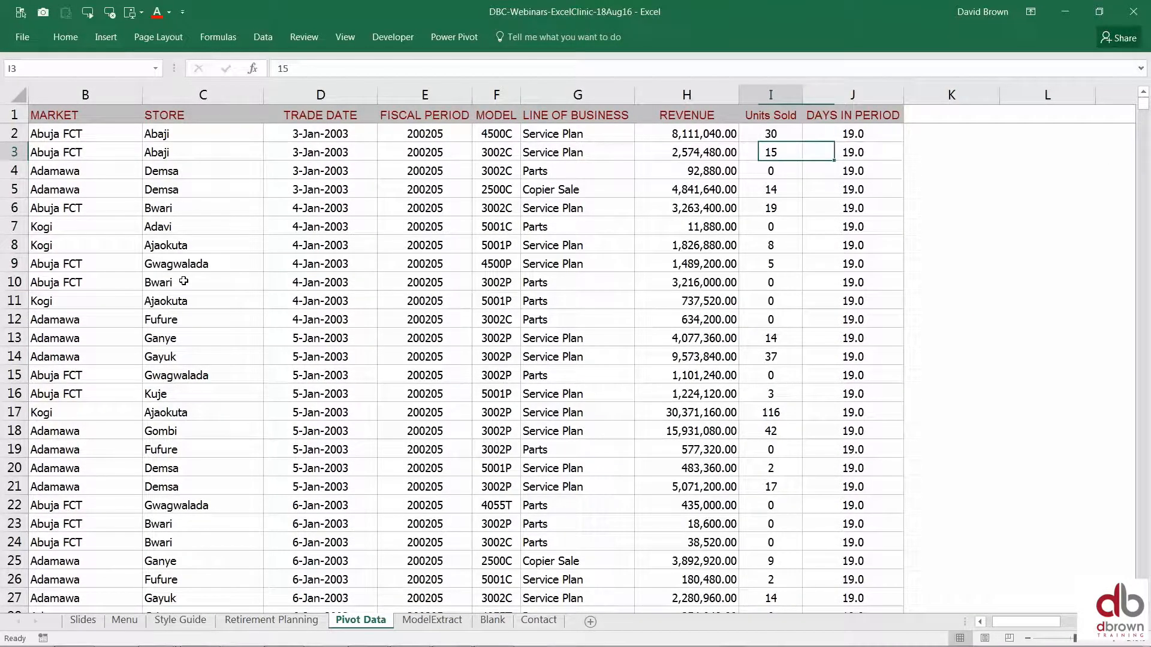
Step: Inspect the Region, Market and Store columns of the source data as whole fields
key("Home")
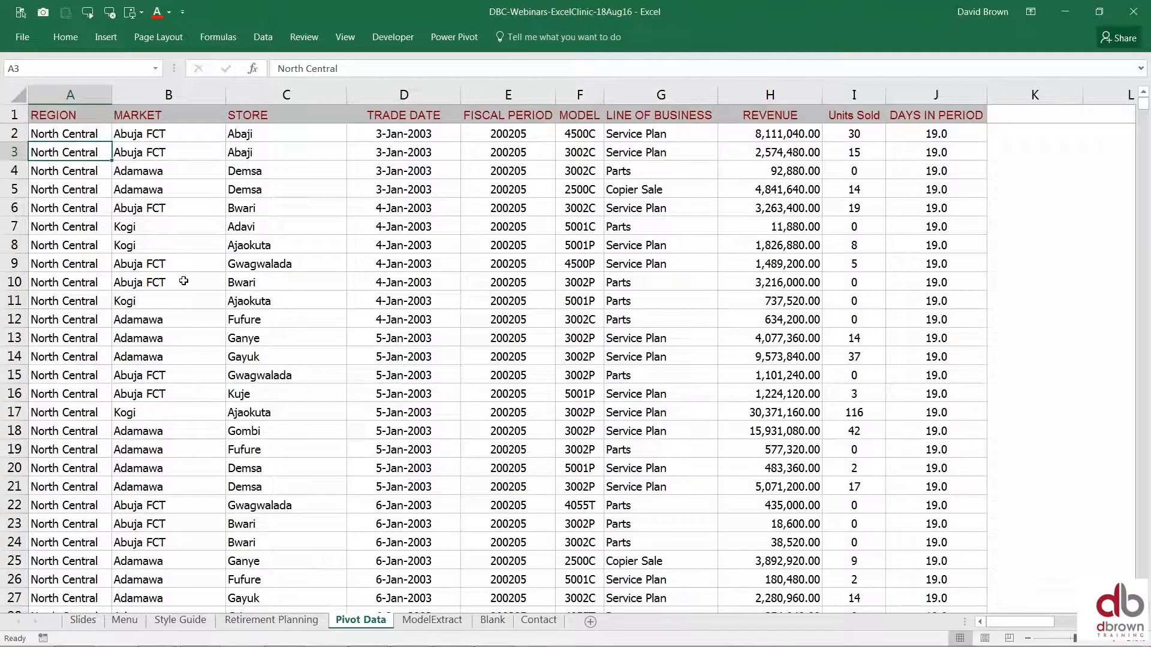
key("ctrl+space")
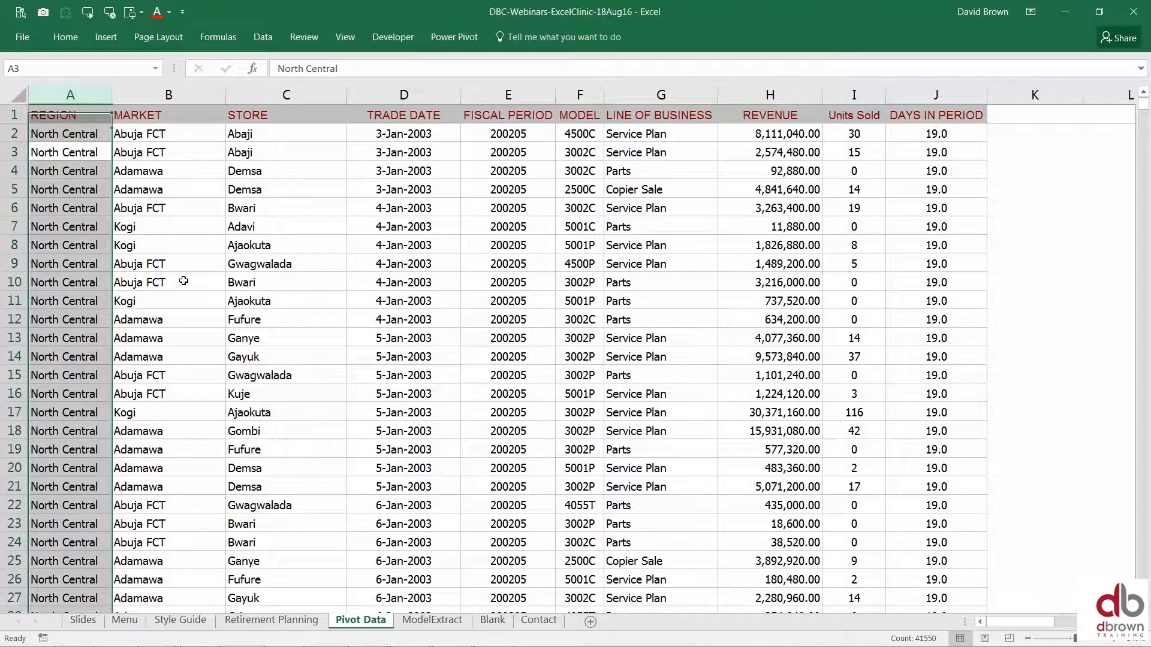
key("Right")
key("ctrl+space")
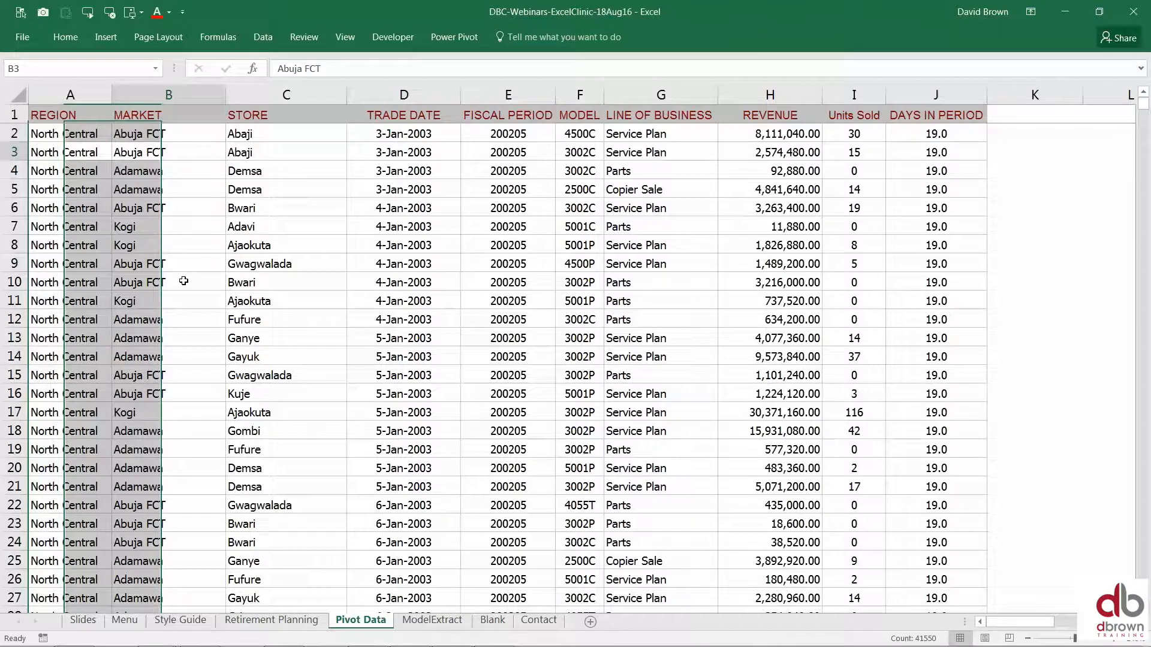
key("Up")
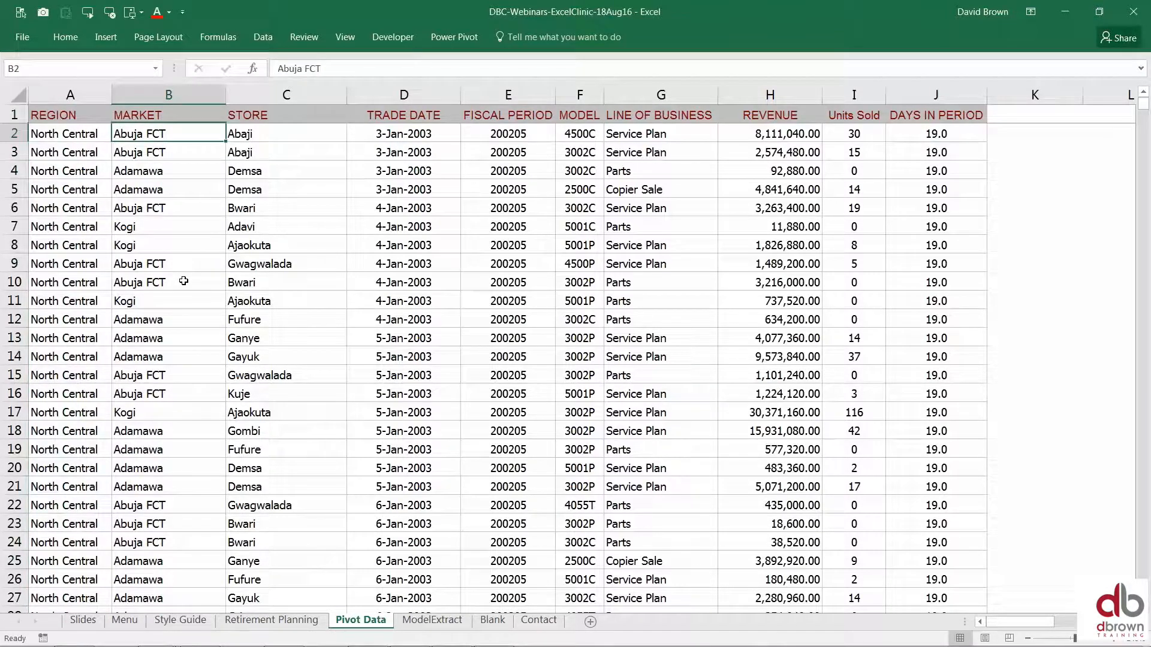
key("ctrl+space")
key("Left")
key("ctrl+space")
key("Right")
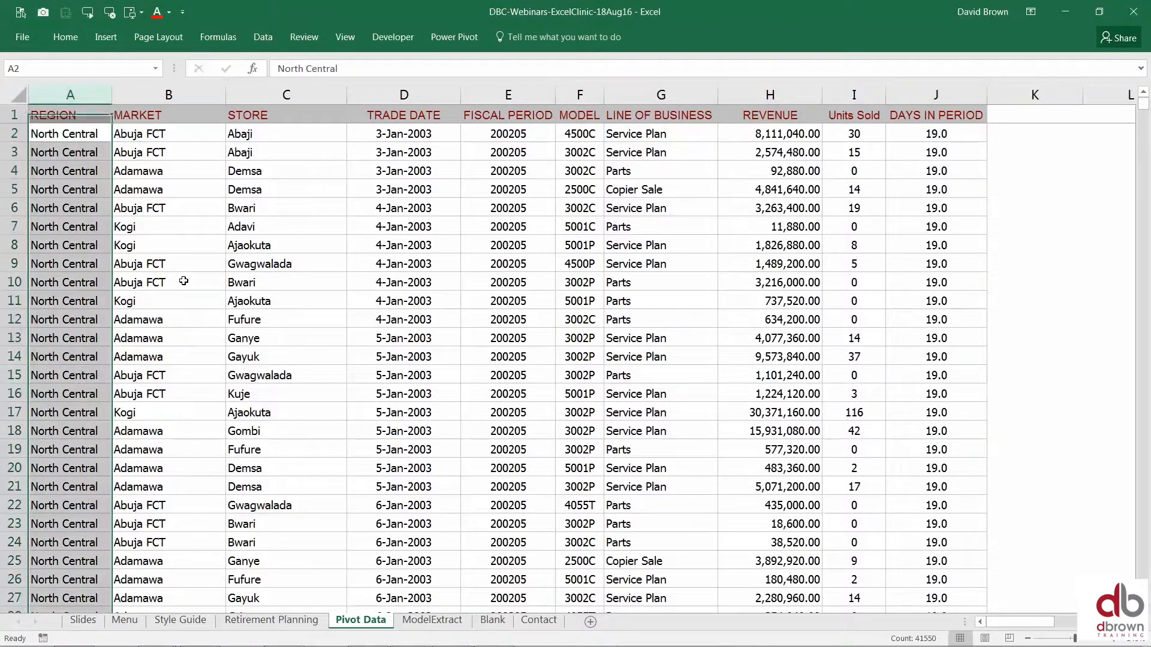
key("ctrl+space")
key("Right")
key("ctrl+space")
key("Left")
key("ctrl+space")
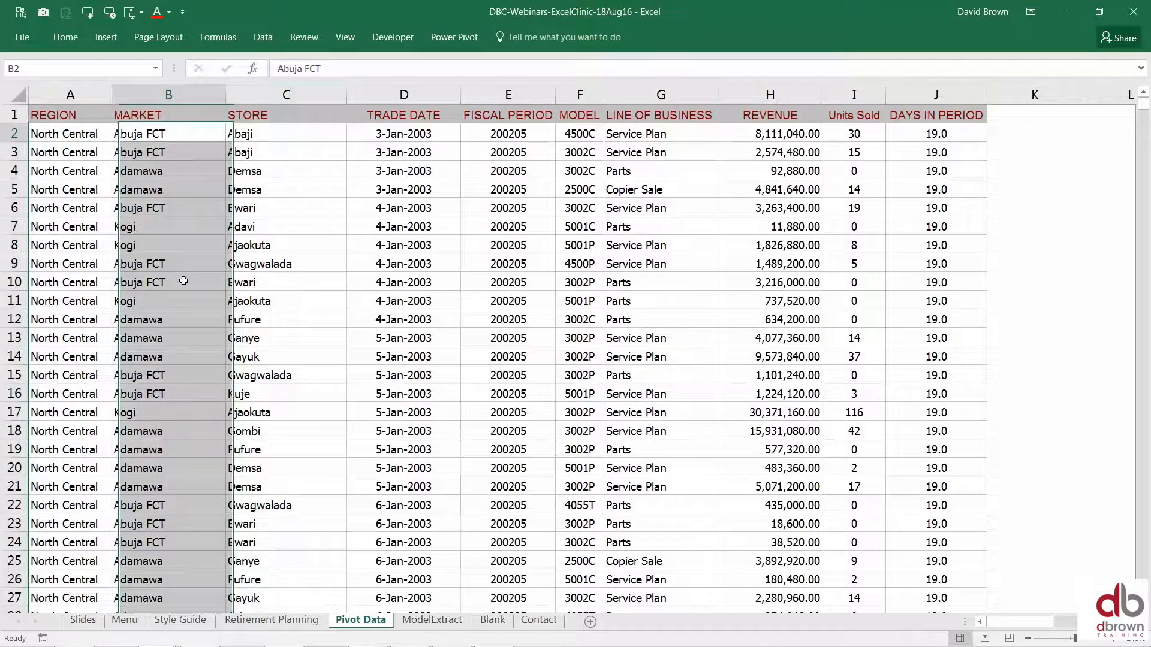
Step: Create a PivotTable on a new worksheet from the source range 'Pivot Data'!$A$1:$J$41550
key("Left")
key("Down")
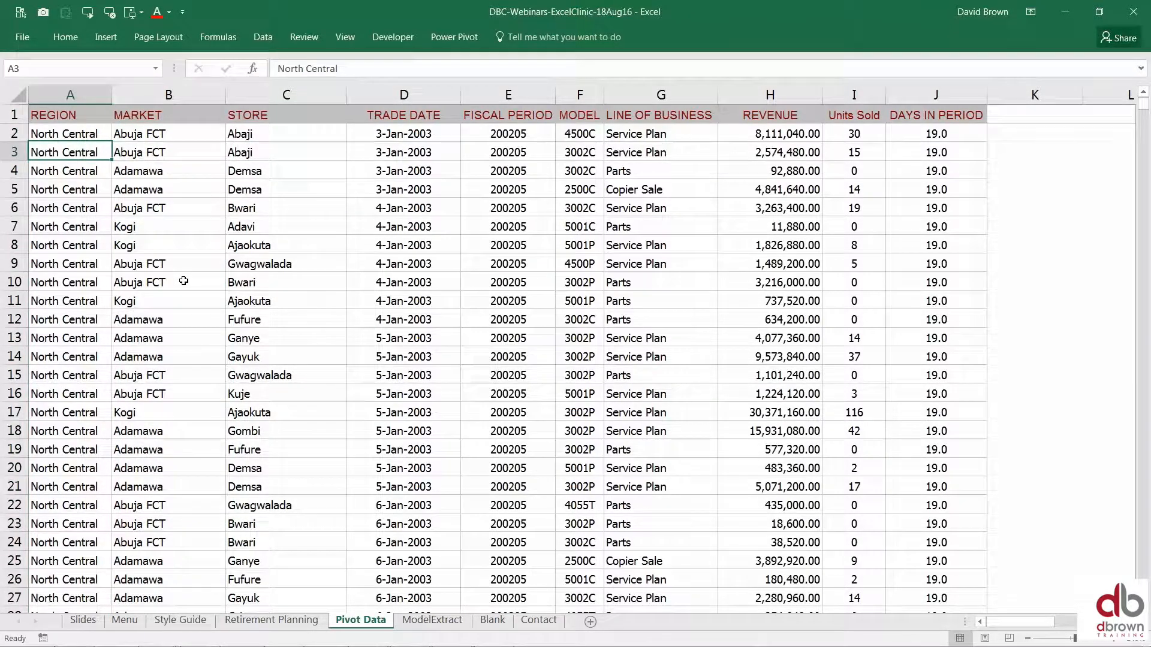
left_click(111, 37)
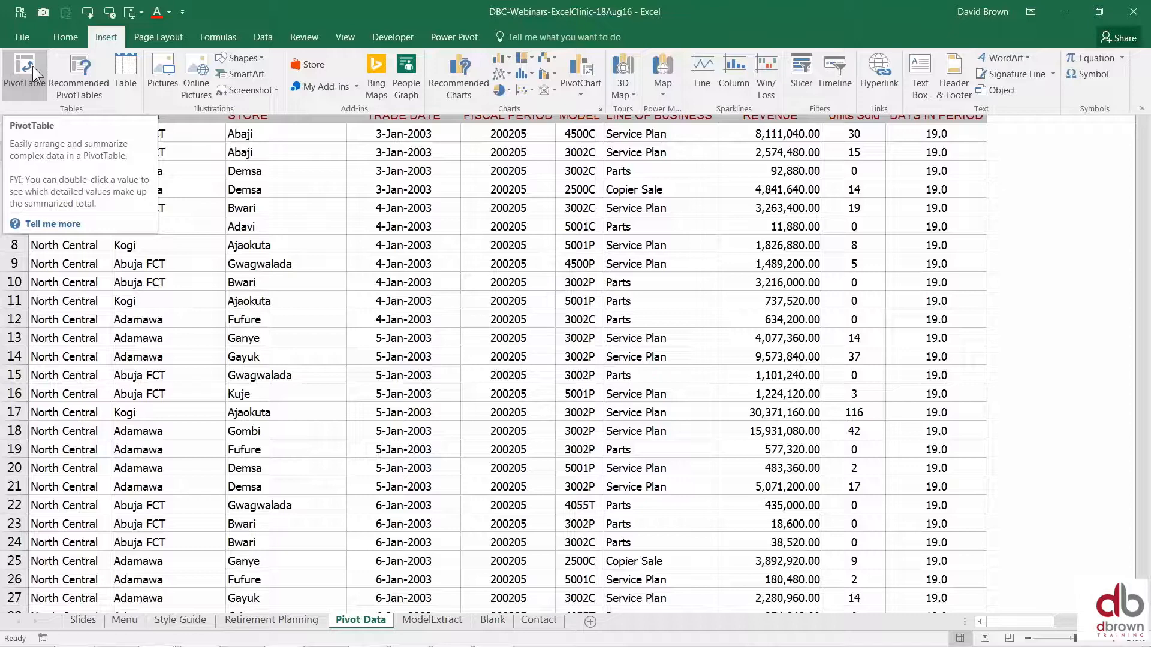
left_click(32, 66)
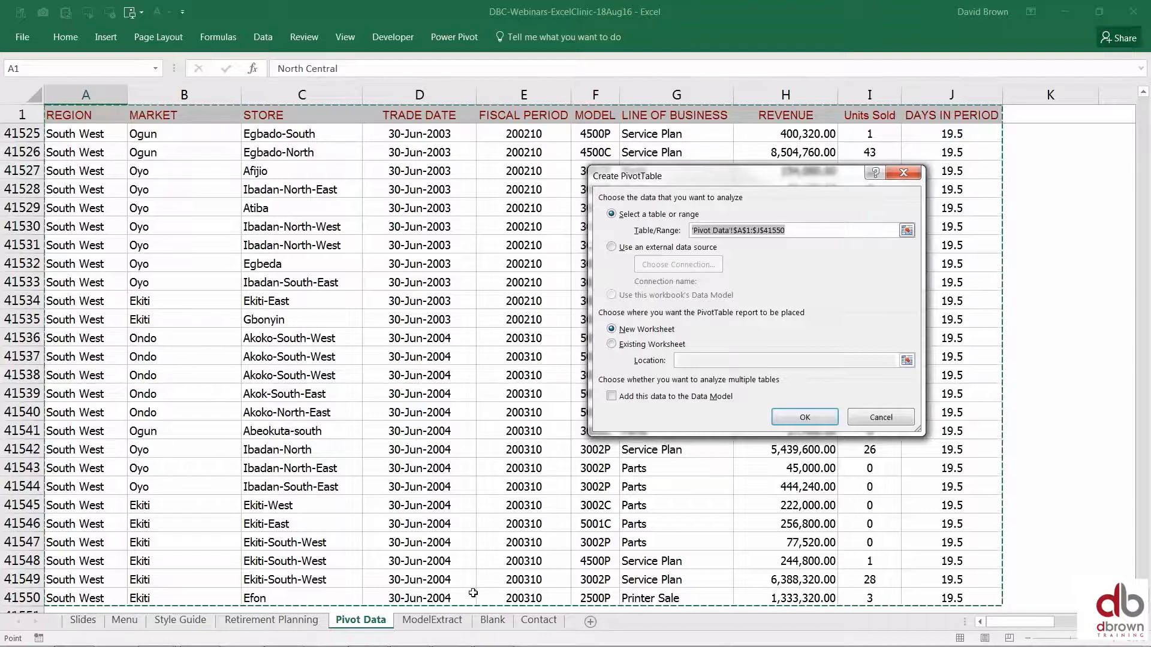
left_click(801, 418)
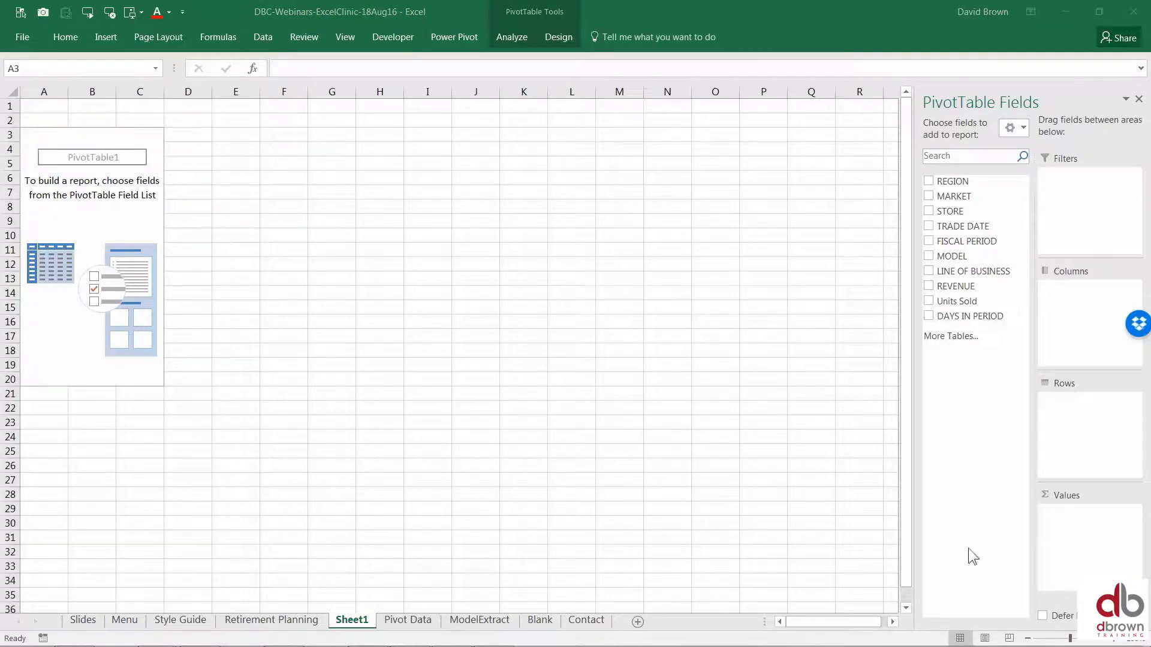
Step: Go back to the Pivot Data sheet and study the layout of the sample revenue report by model and region
left_click(410, 621)
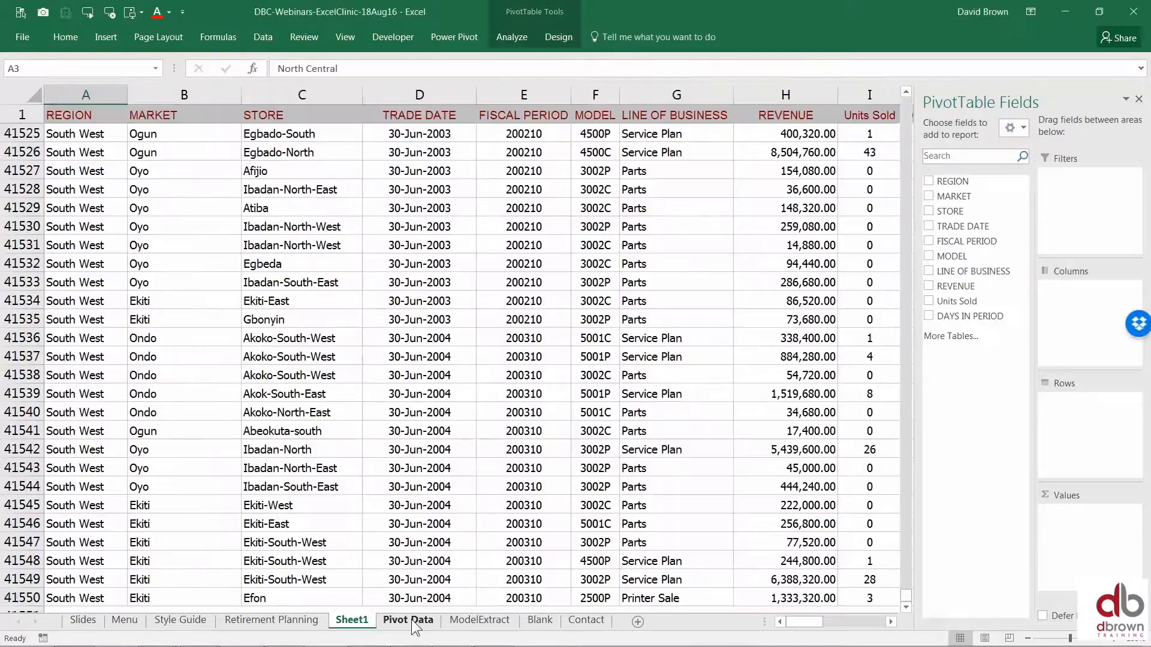
left_click(763, 322)
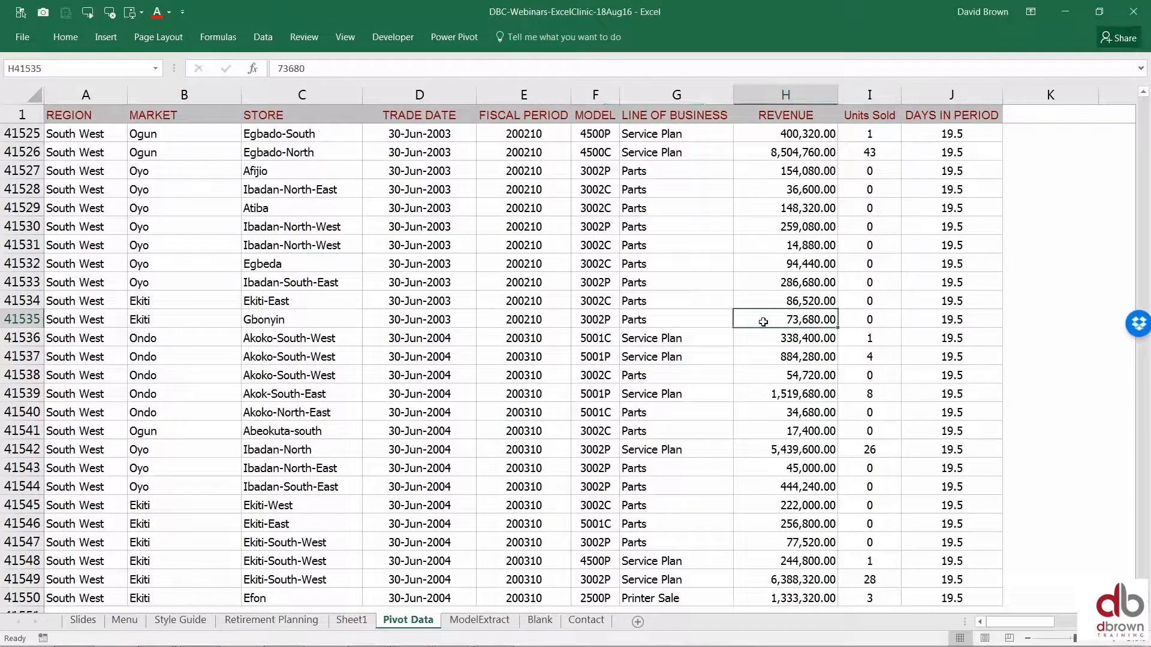
key("Right")
key("Right")
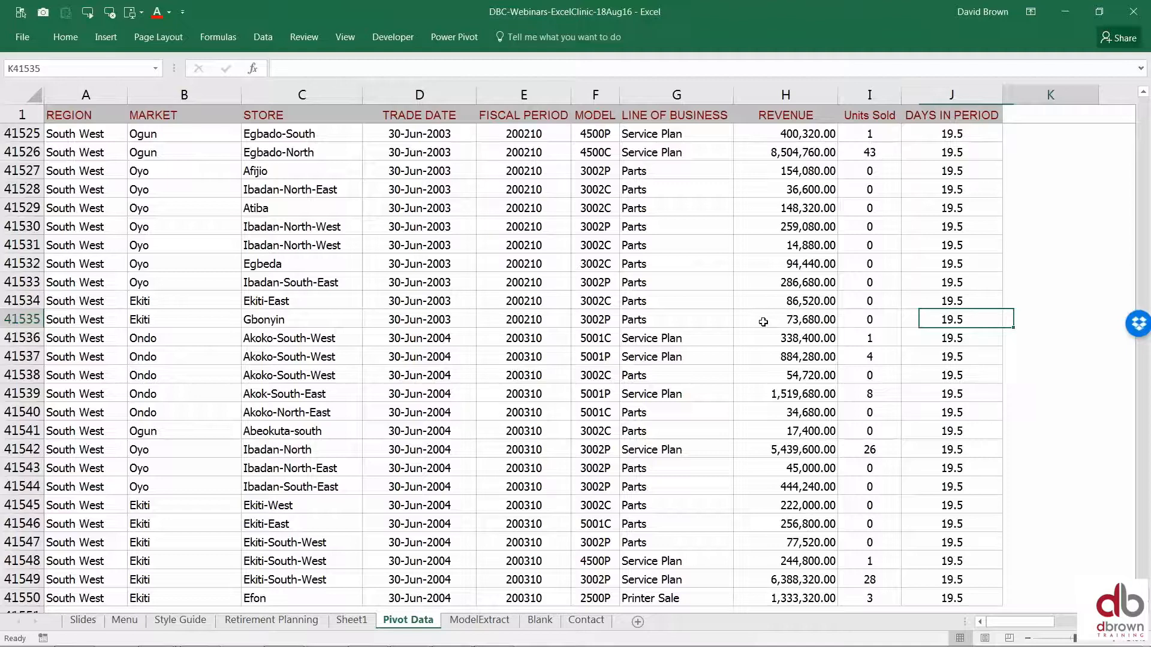
key("Right")
key("Right")
key("Right")
key("Right")
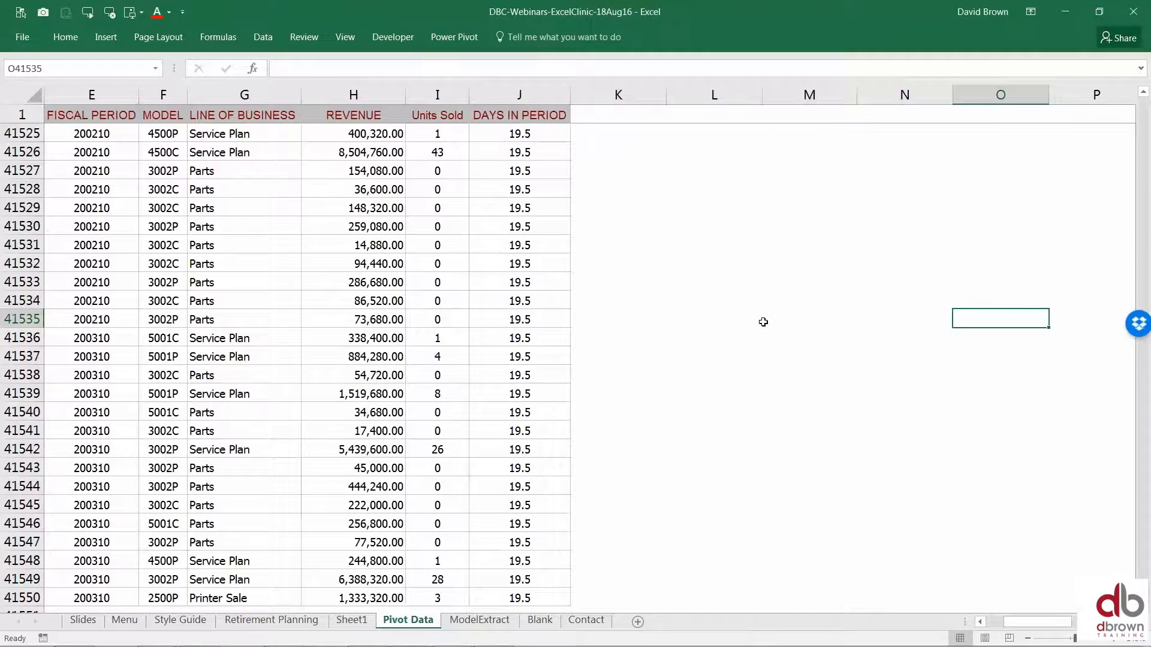
key("ctrl+Up")
key("Down")
key("Down")
key("Right")
key("Right")
key("Right")
key("Right")
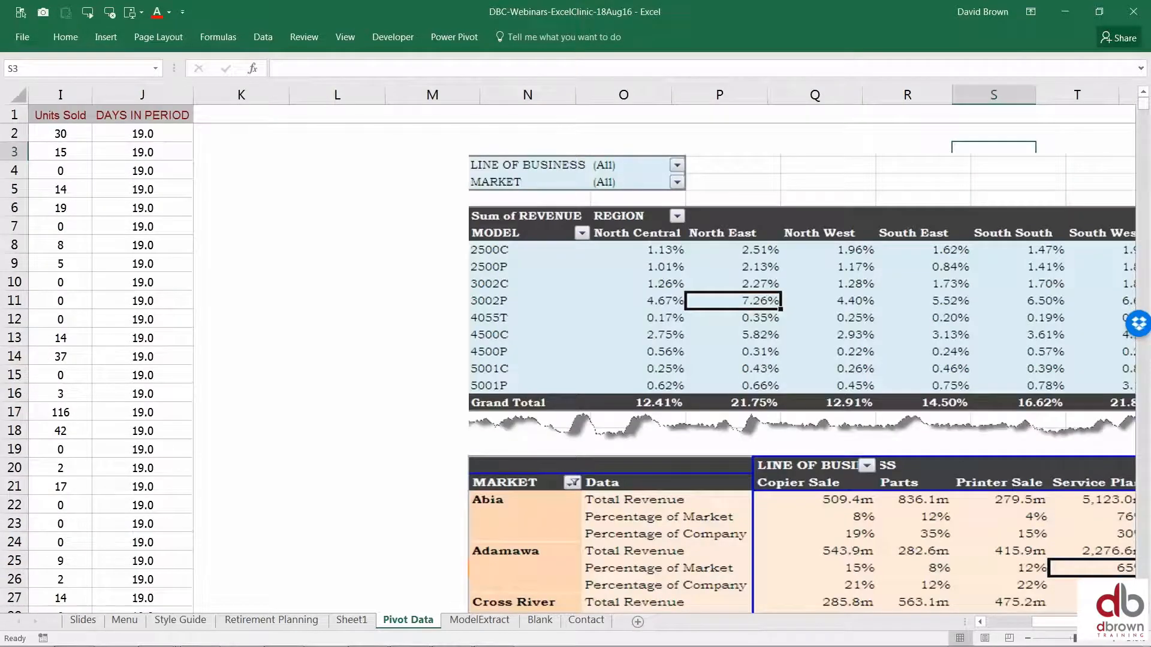
key("Right")
key("Right")
key("Right")
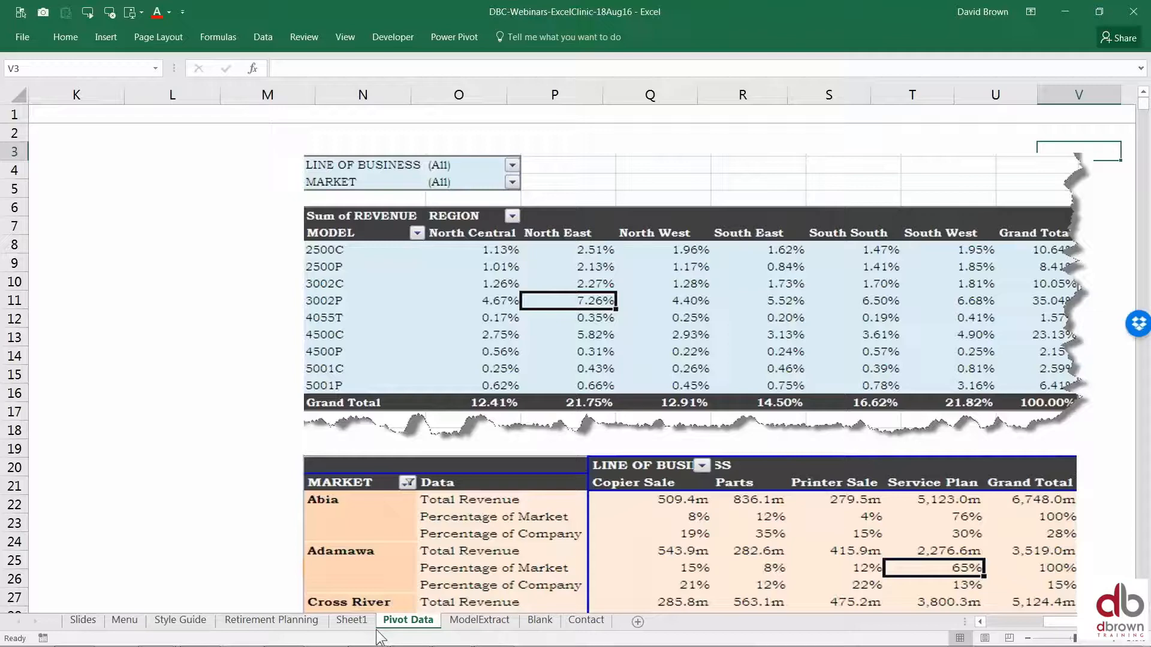
Step: Add the MODEL field to the rows of the empty PivotTable on Sheet1
left_click(352, 620)
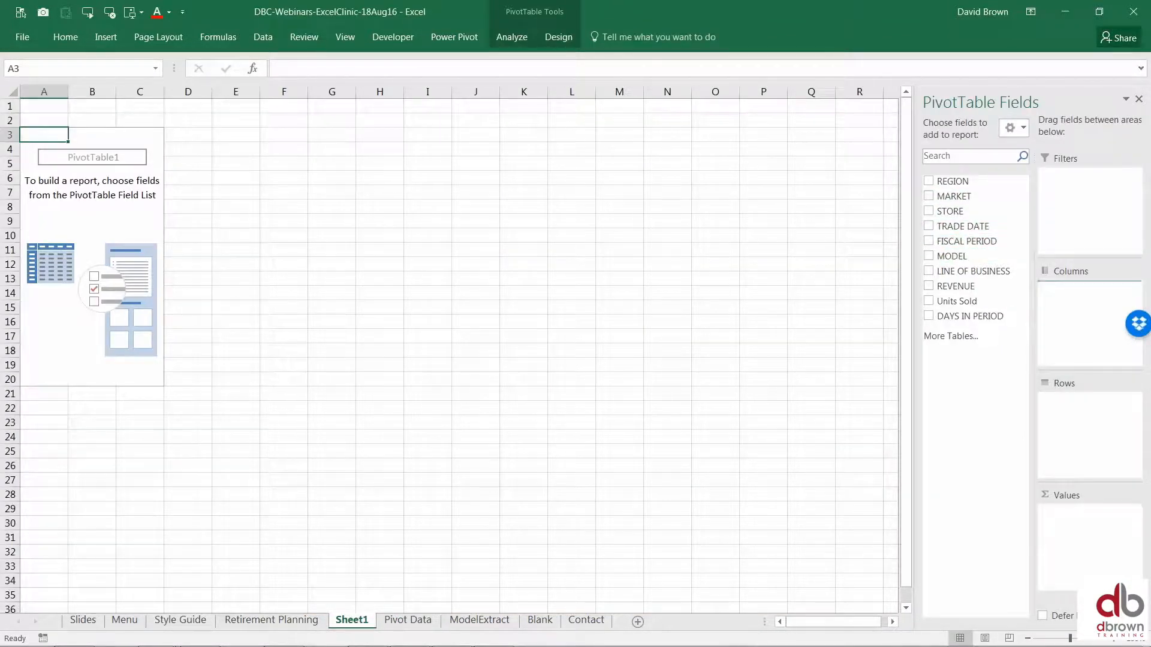
left_click_drag(952, 256, 1096, 413)
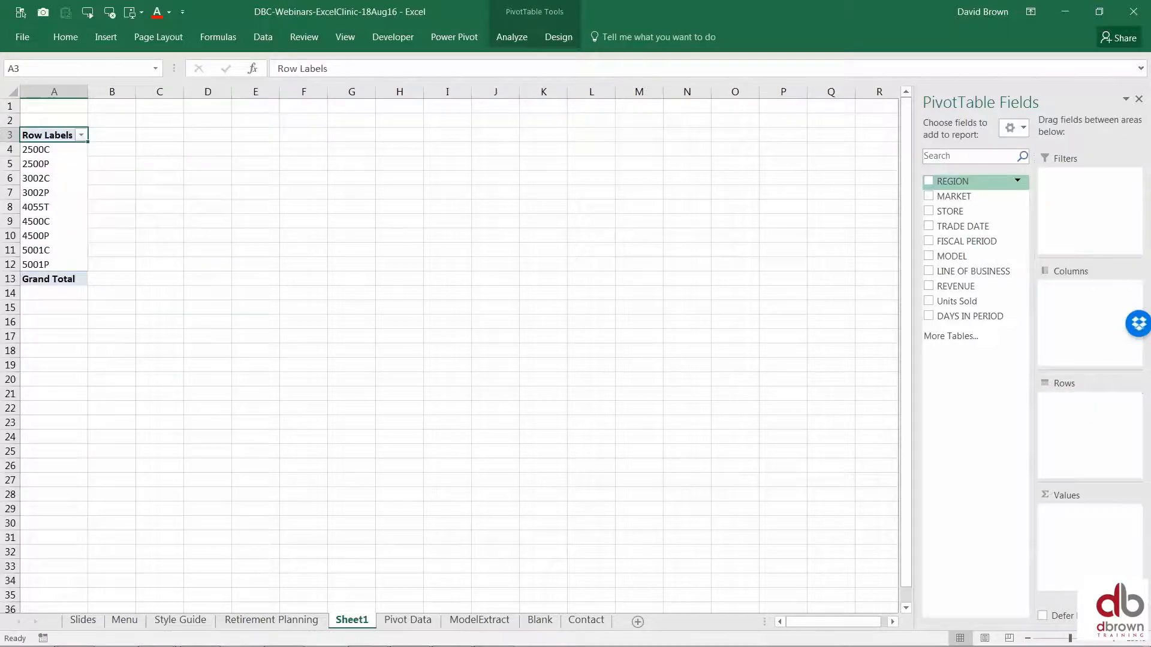
Step: Complete the PivotTable layout with REGION as columns, REVENUE as summed values, and LINE OF BUSINESS and MARKET as report filters
left_click_drag(953, 181, 1070, 308)
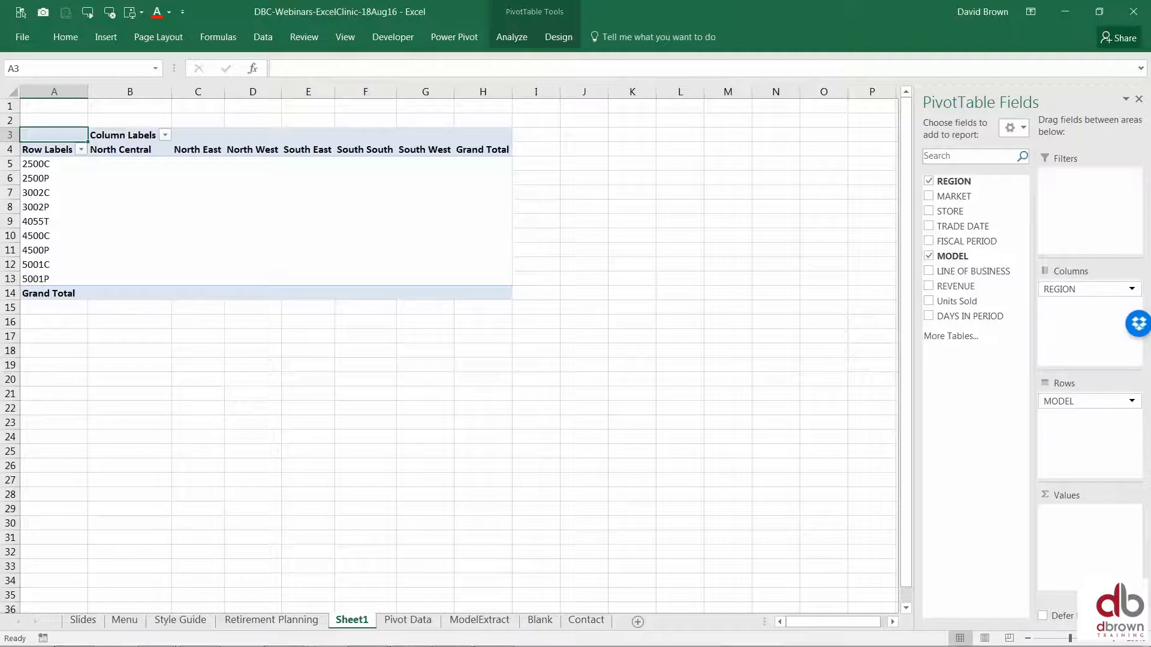
left_click_drag(955, 286, 1091, 544)
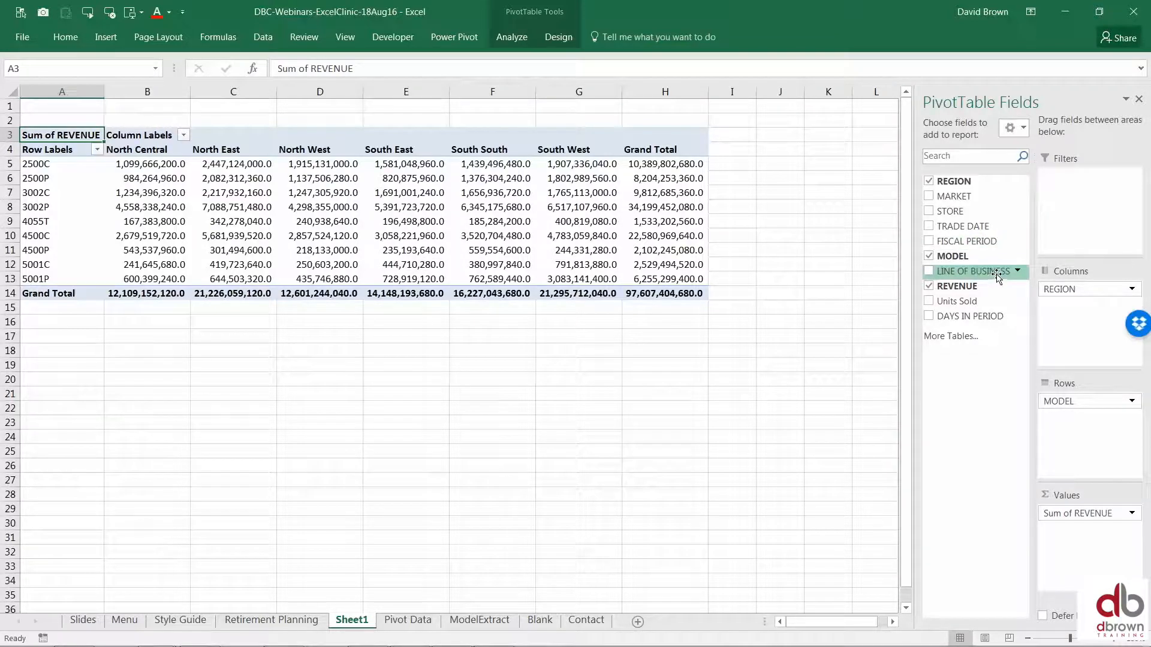
left_click_drag(997, 274, 1076, 206)
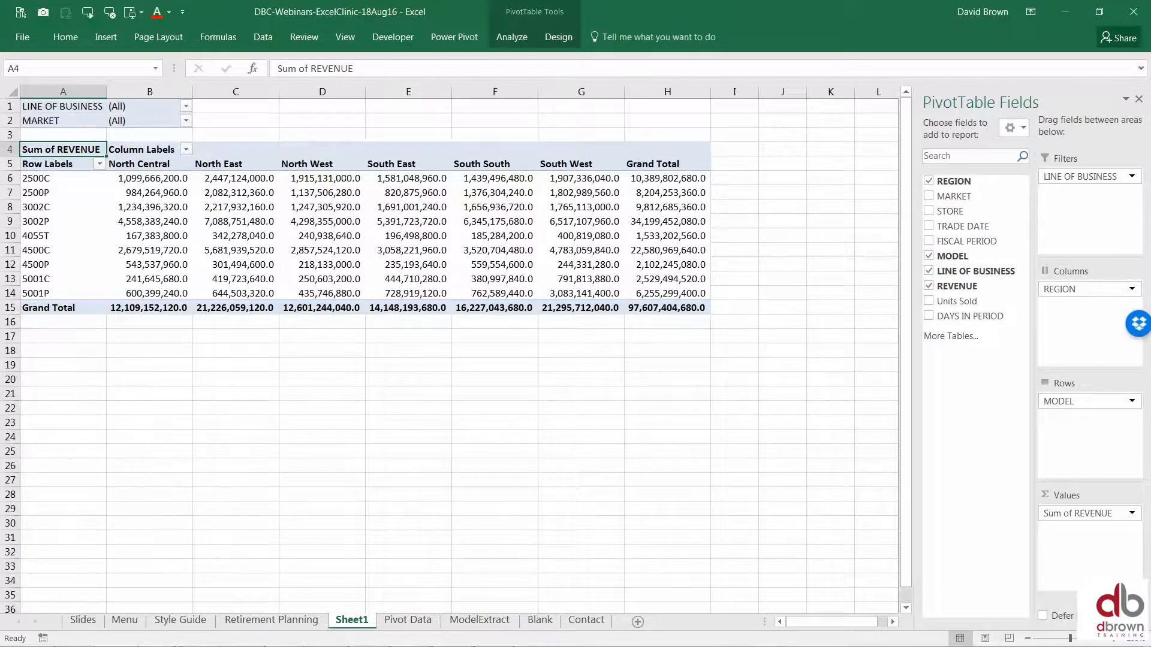
left_click(344, 220)
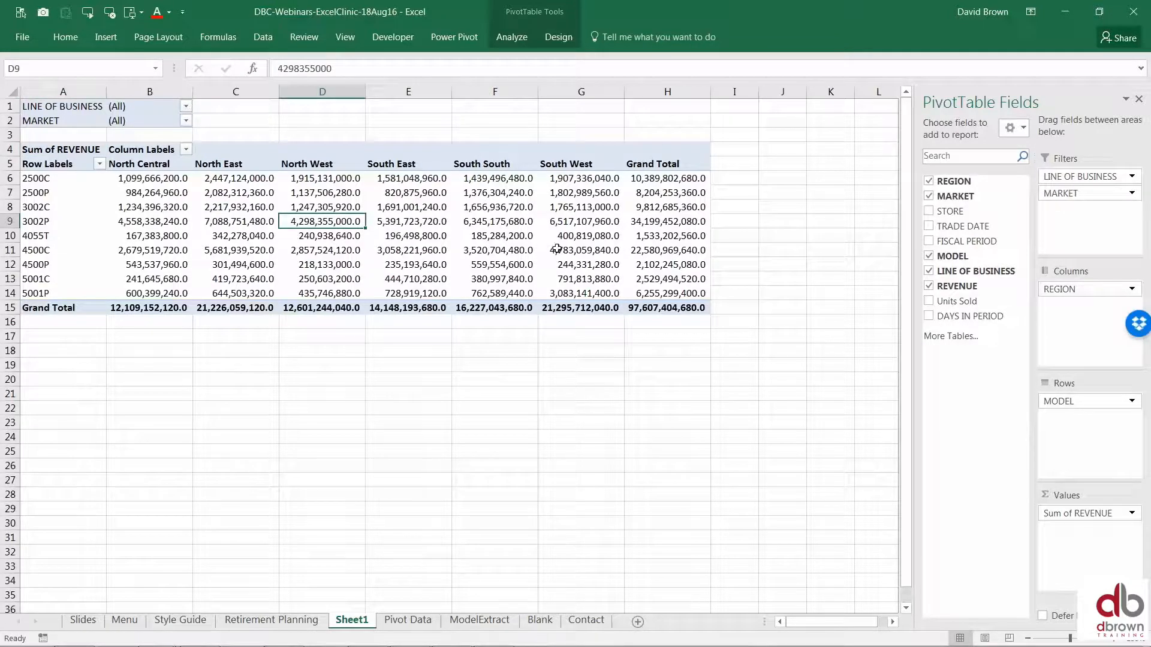
mouse_move(482, 278)
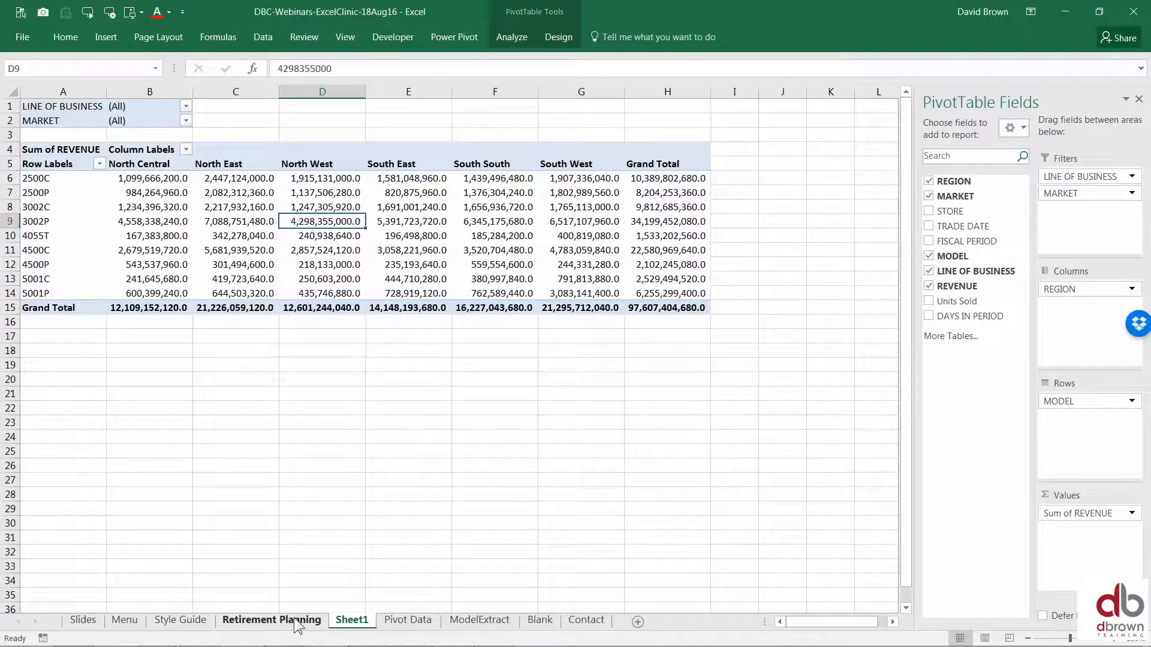
Step: Check the sample report on the Pivot Data sheet, and show the Sheet1 PivotTable's revenue values as % of Grand Total
left_click(408, 621)
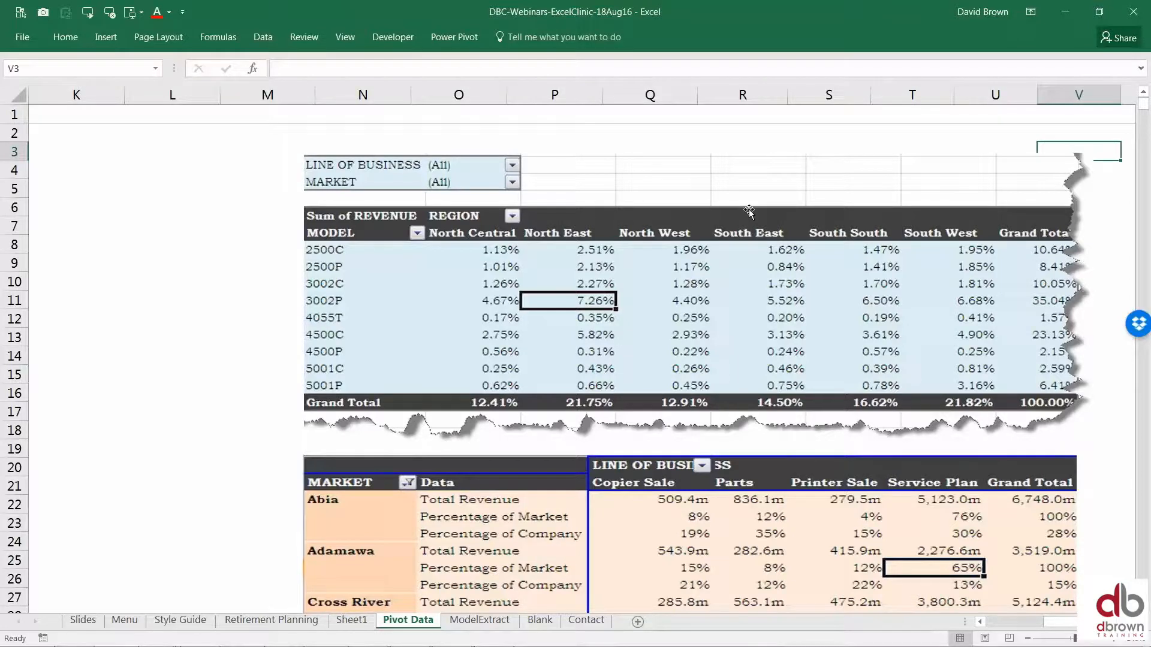
key("alt+Tab")
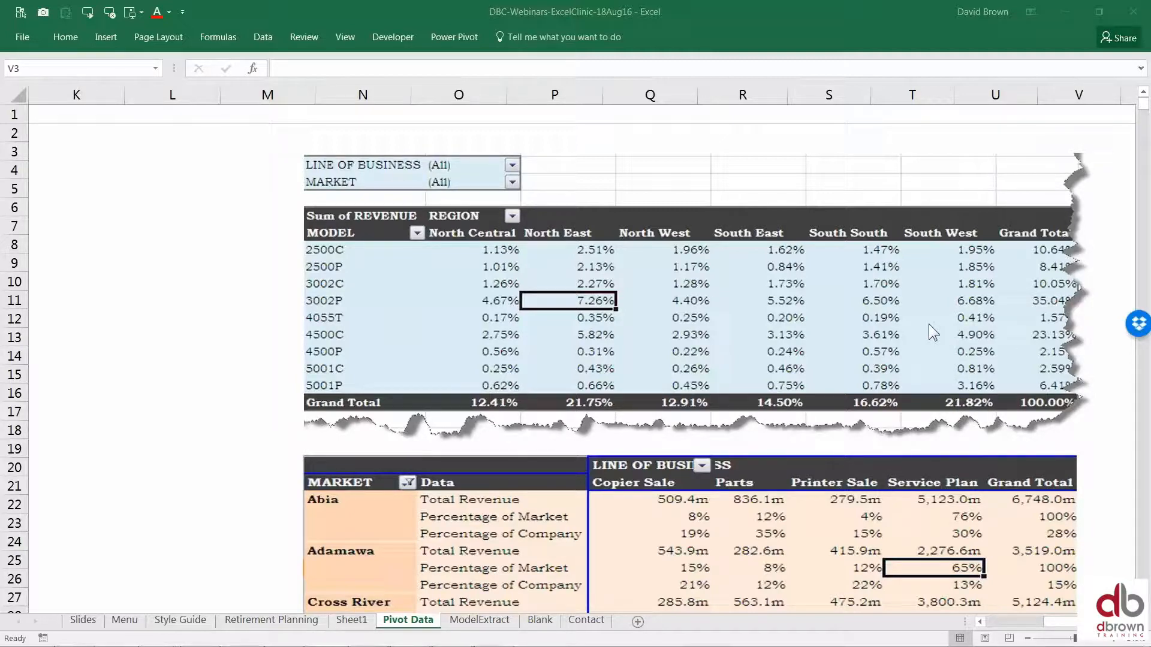
left_click(344, 624)
left_click(350, 621)
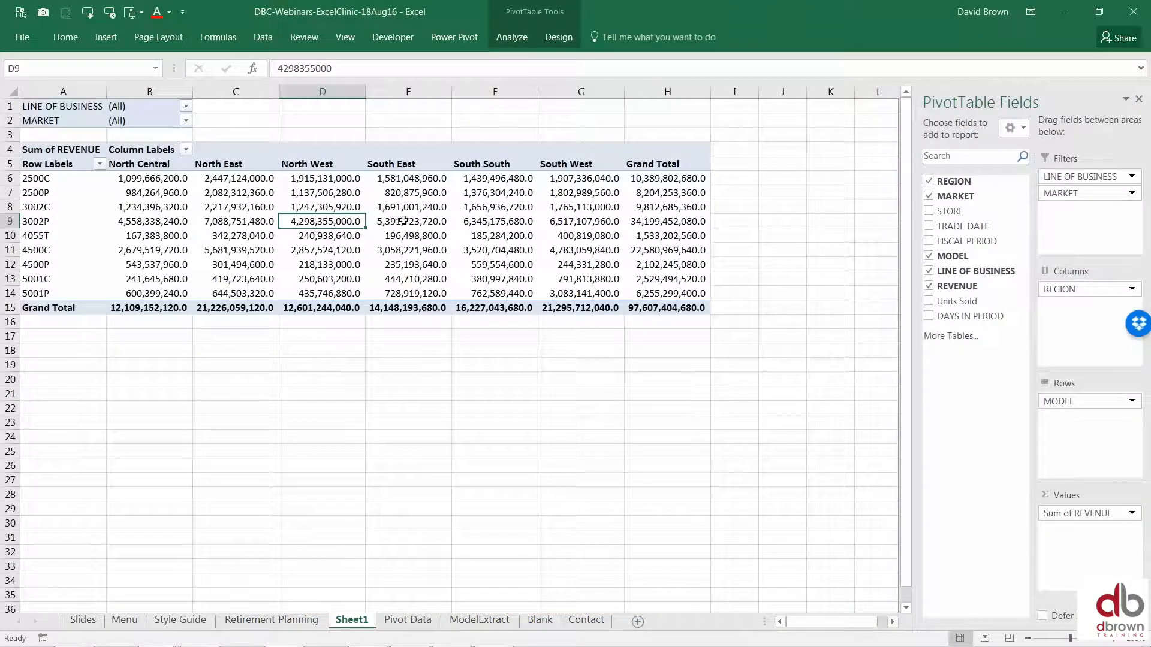
mouse_move(405, 220)
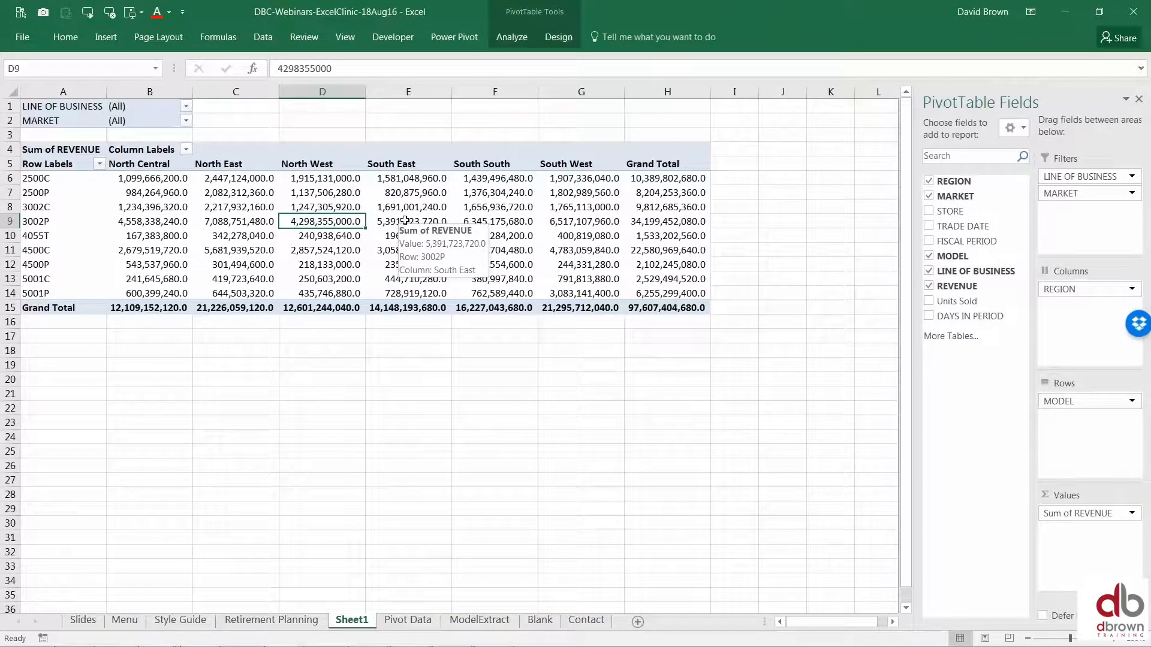
right_click(344, 223)
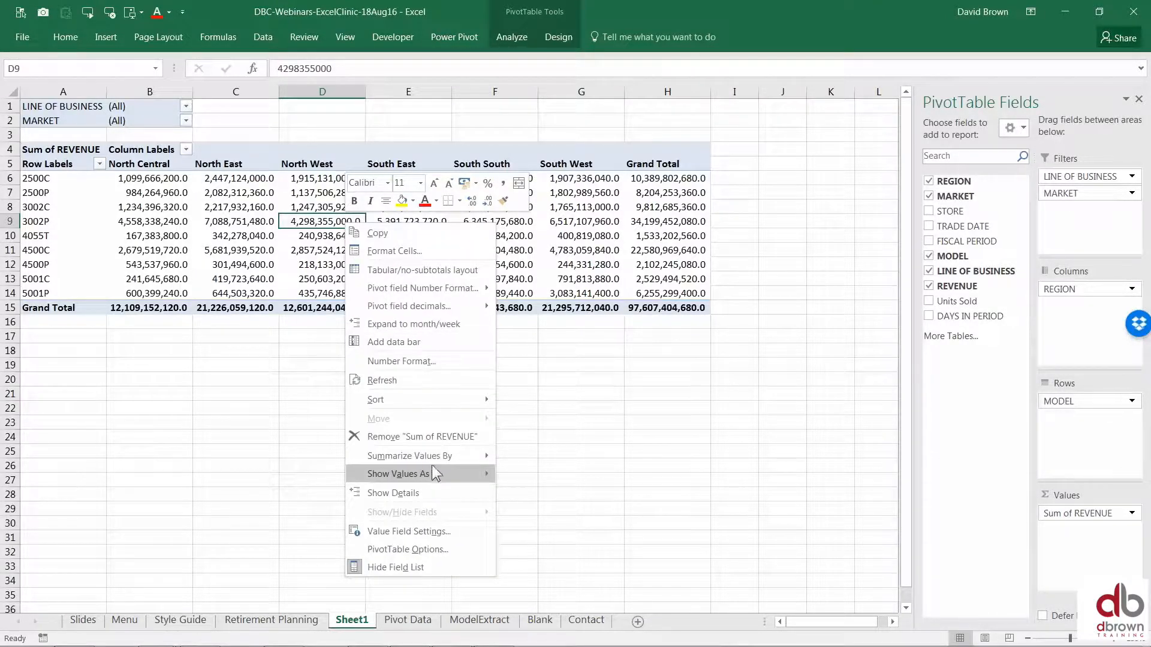
mouse_move(433, 464)
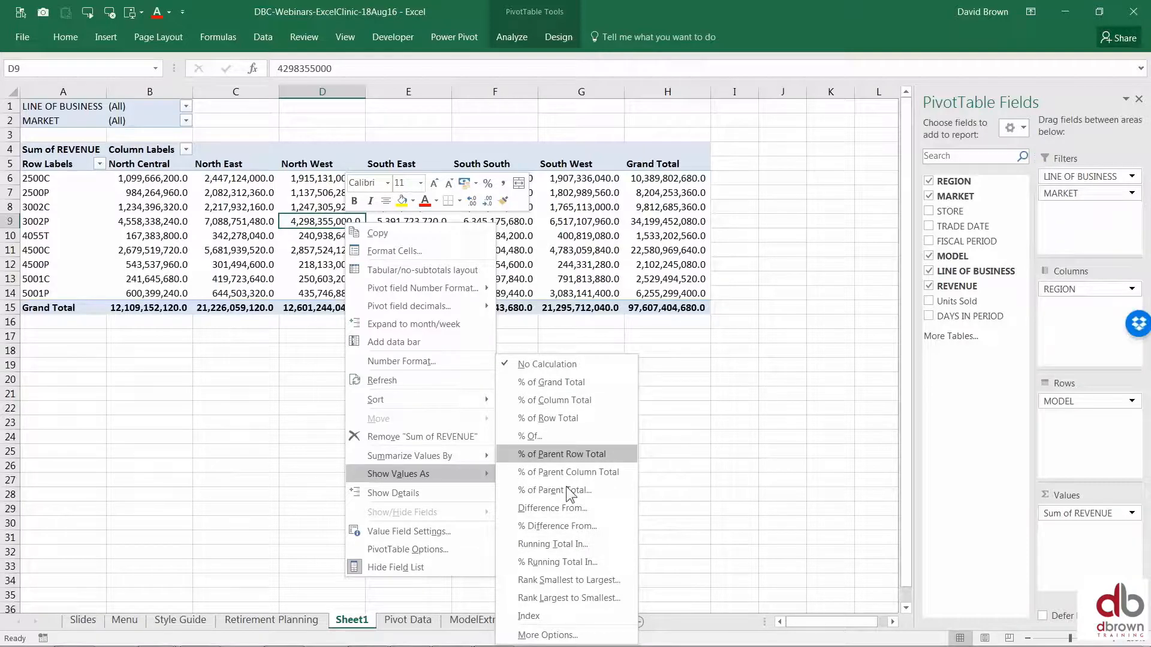
left_click(557, 383)
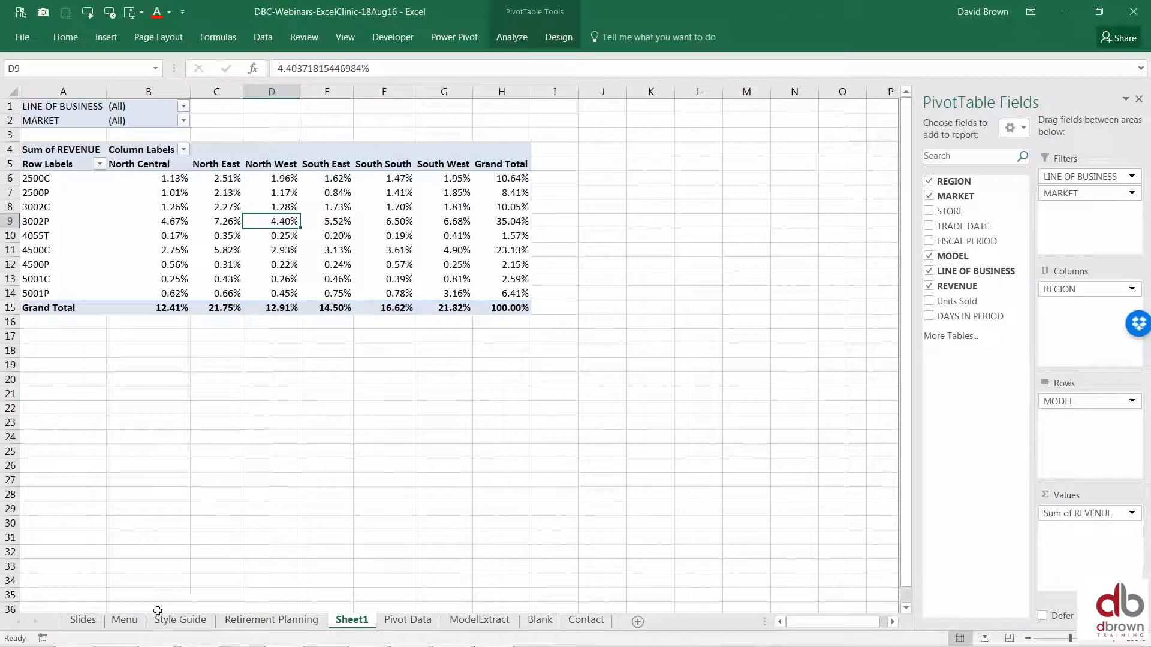
Step: Return to the Menu sheet with the list of featured questions and raise the computer's speaker volume
left_click(127, 621)
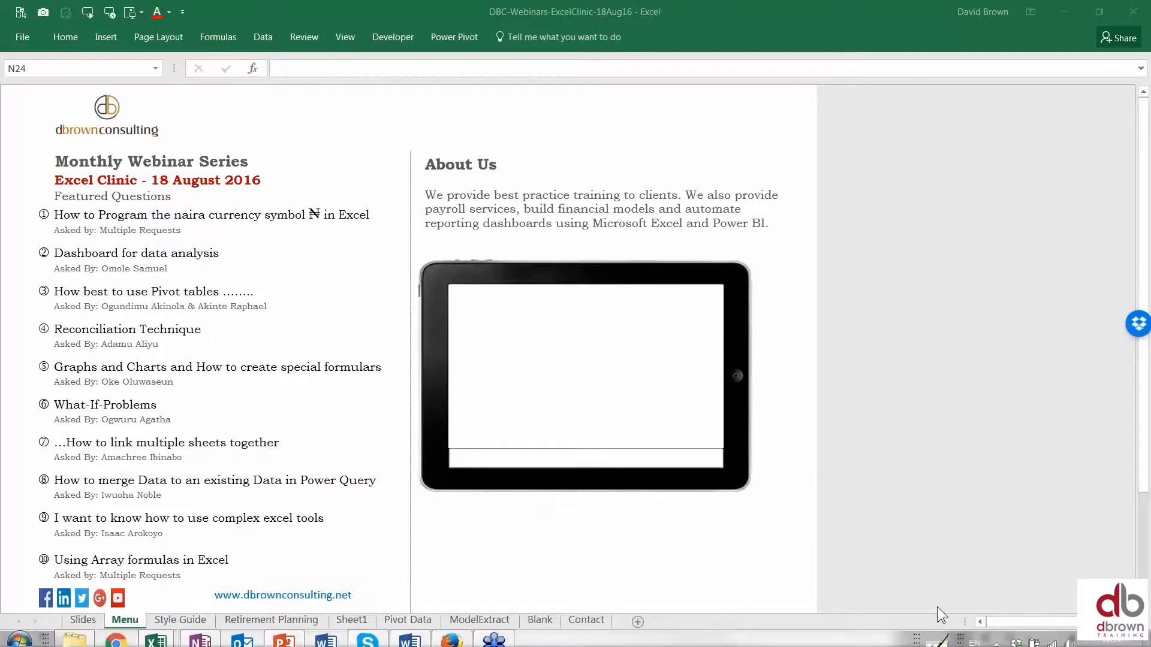
mouse_move(1070, 637)
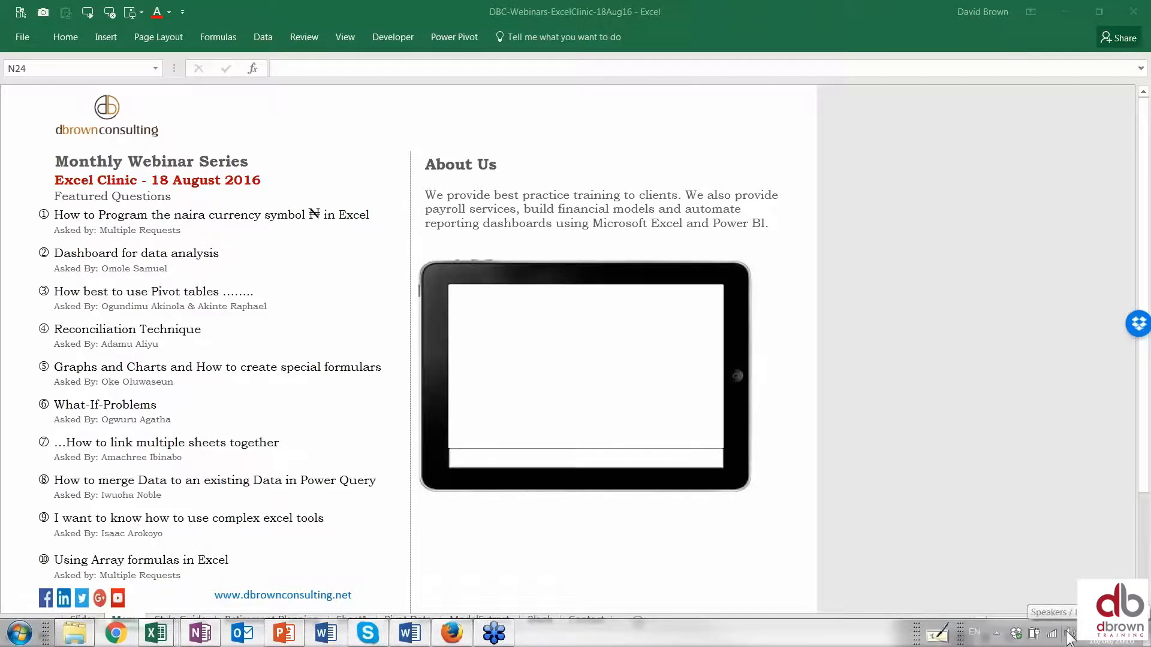
left_click(1069, 634)
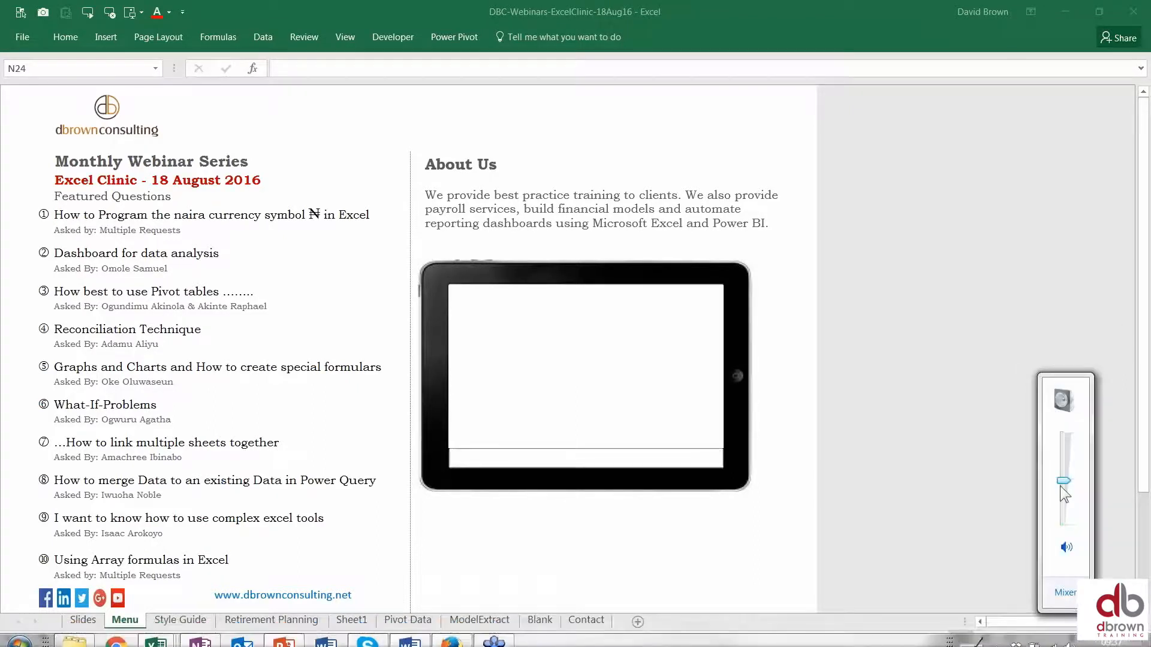
left_click_drag(1062, 481, 1063, 446)
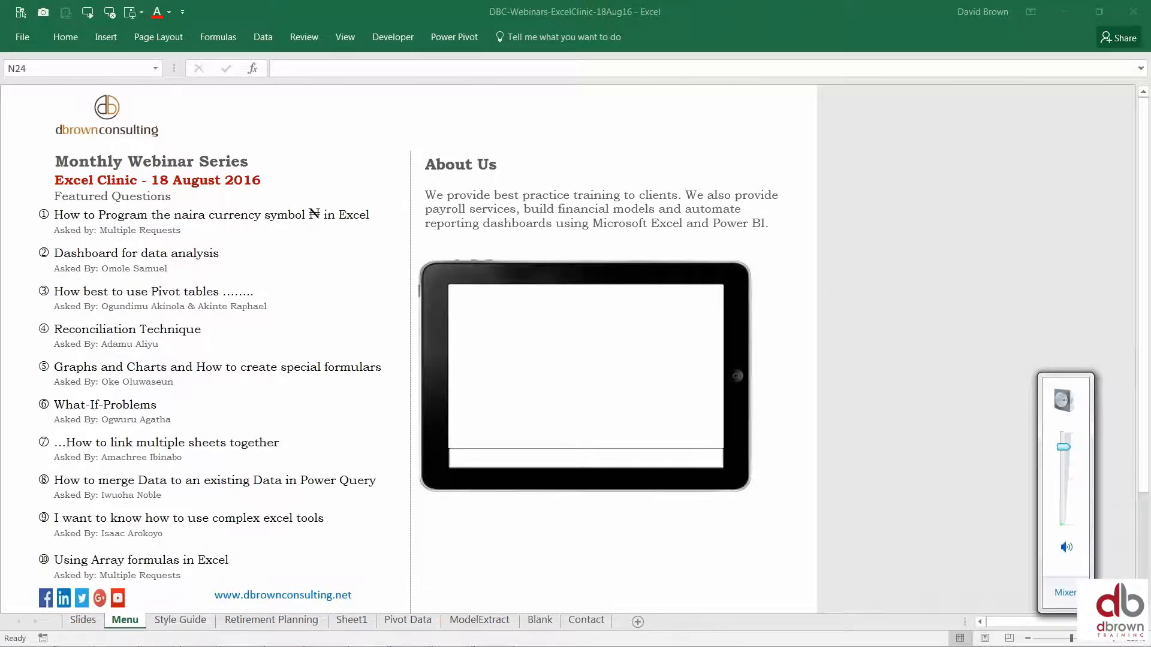
key("Escape")
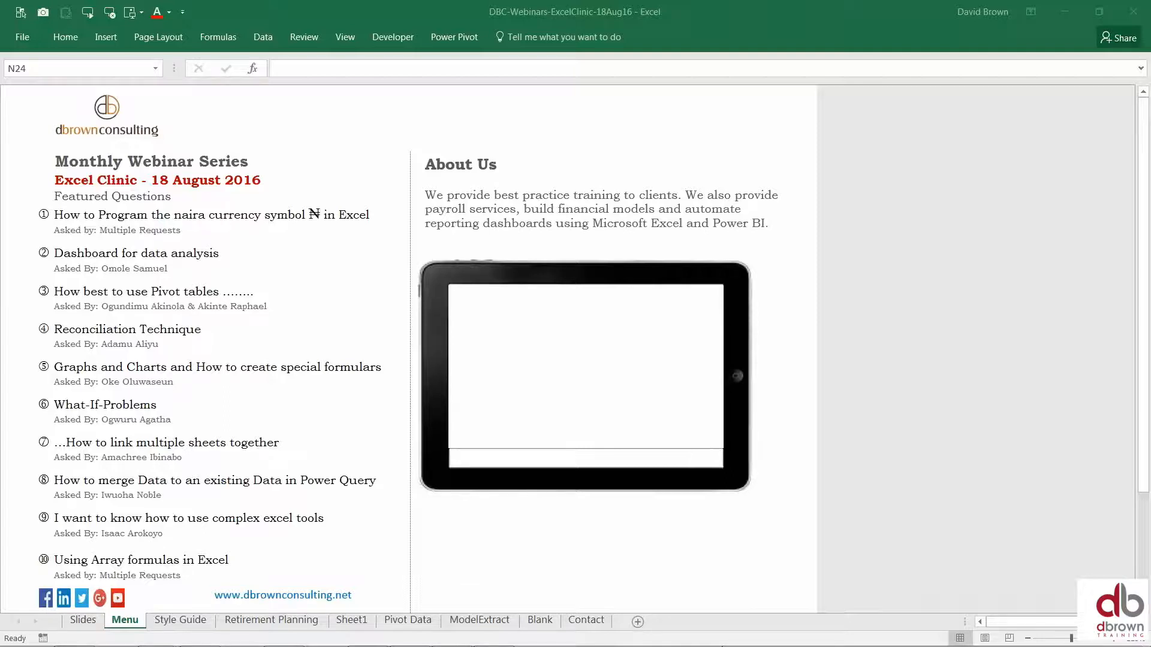
Step: Switch to the workbook "6. EO202 - Simple Bank Reconciliation in Excel" and show its Bank Statement sheet enlarged
mouse_move(228, 642)
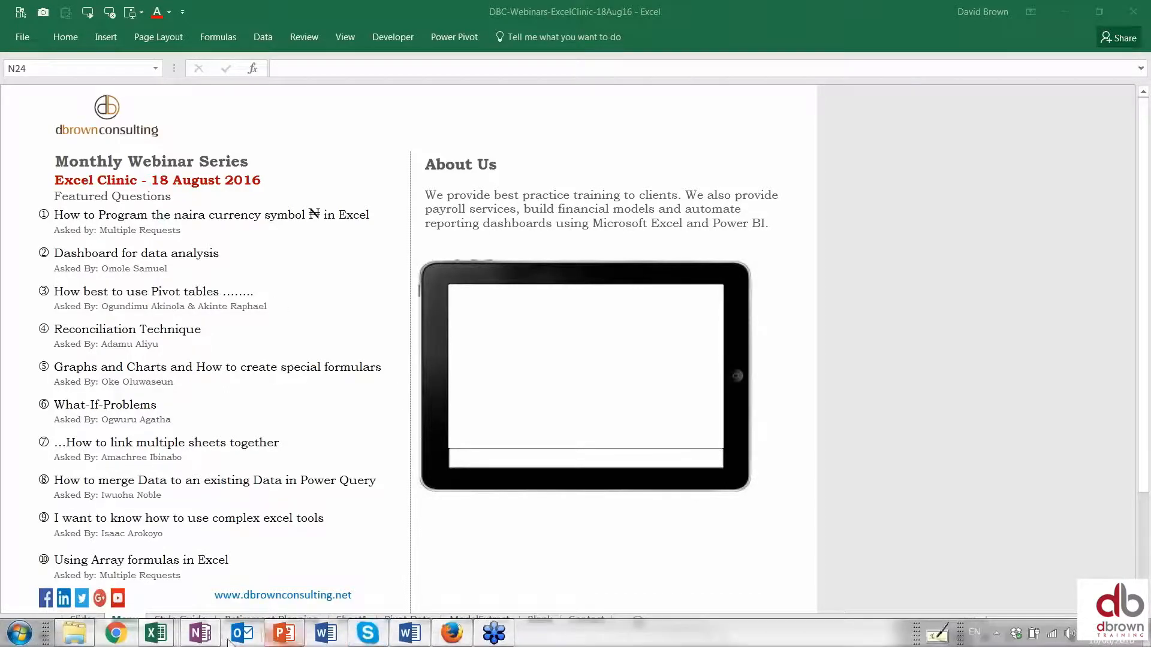
mouse_move(169, 640)
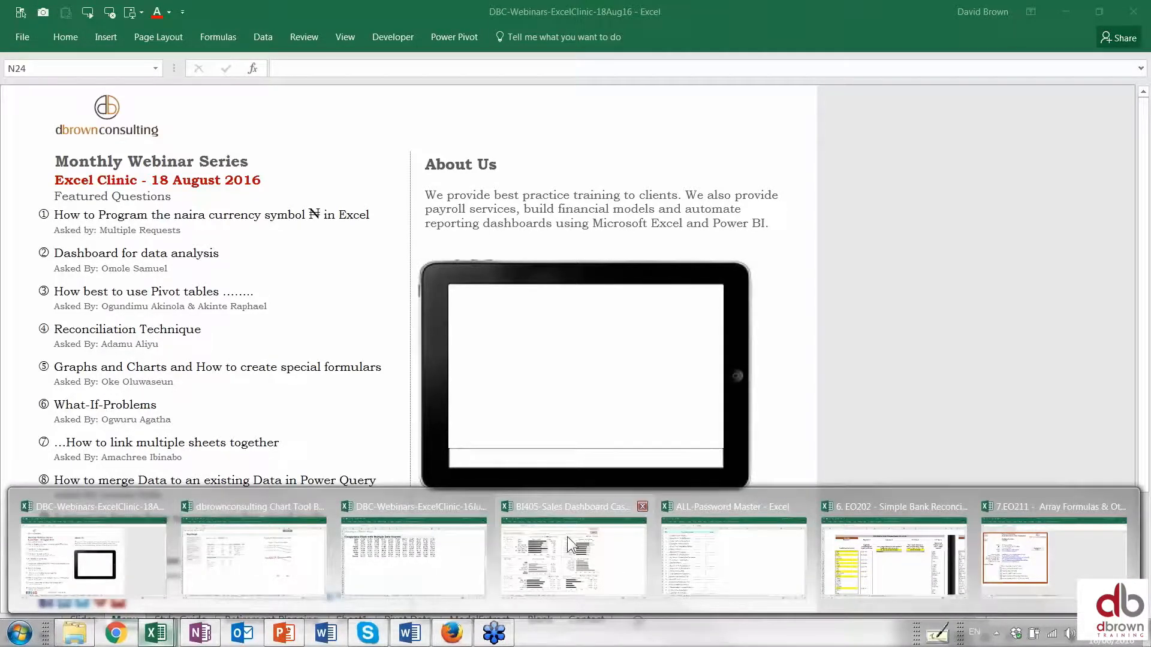
left_click(875, 558)
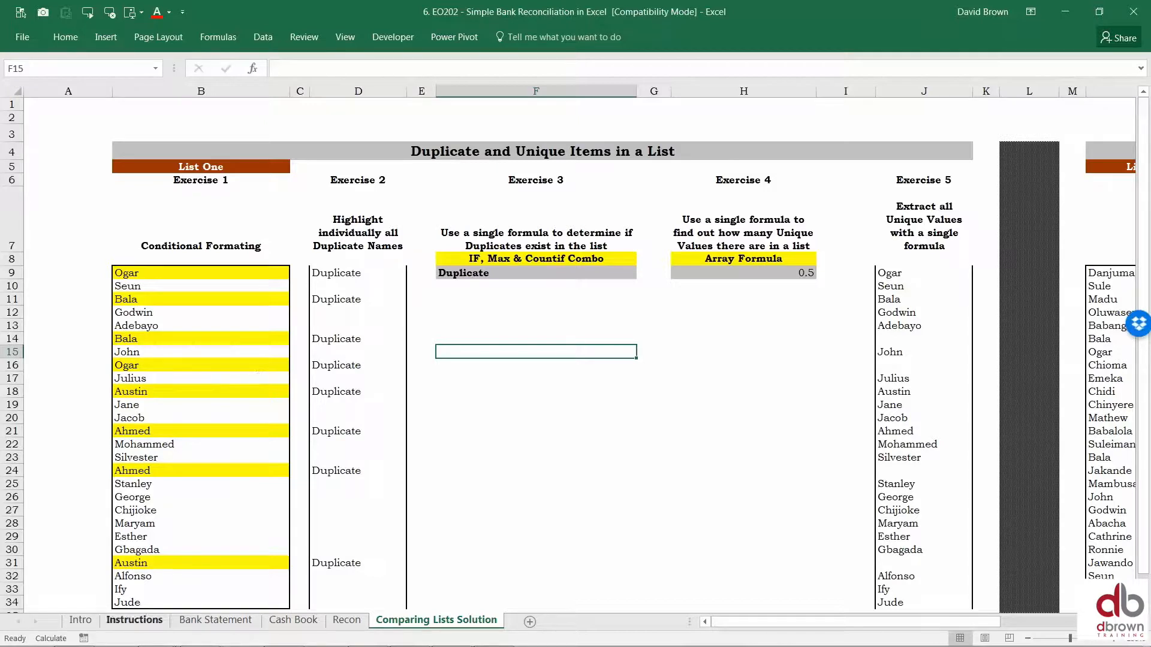
left_click(205, 623)
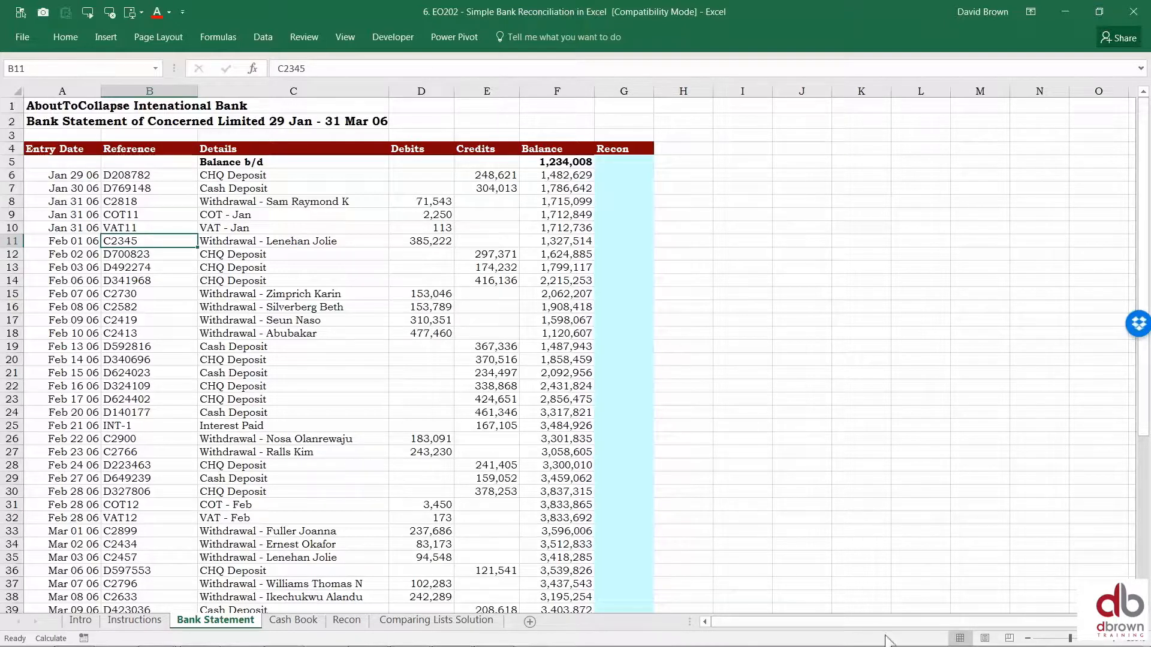
key("Right")
key("Down")
key("Down")
key("Down")
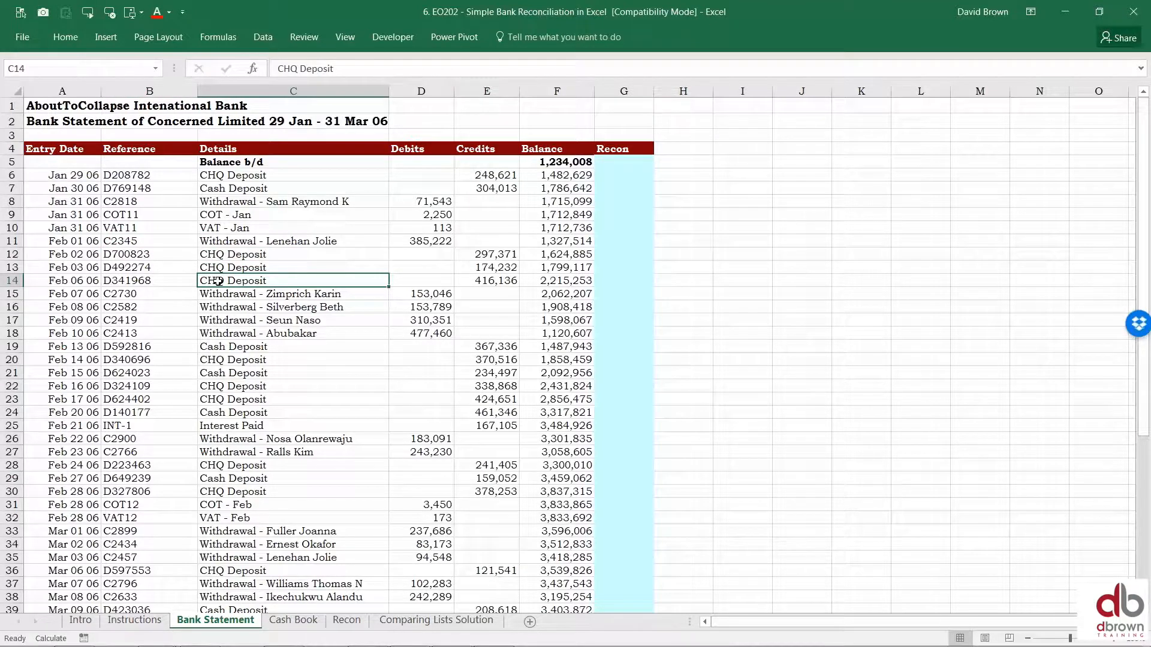
scroll(217, 280, "up", 1)
scroll(231, 270, "up", 1)
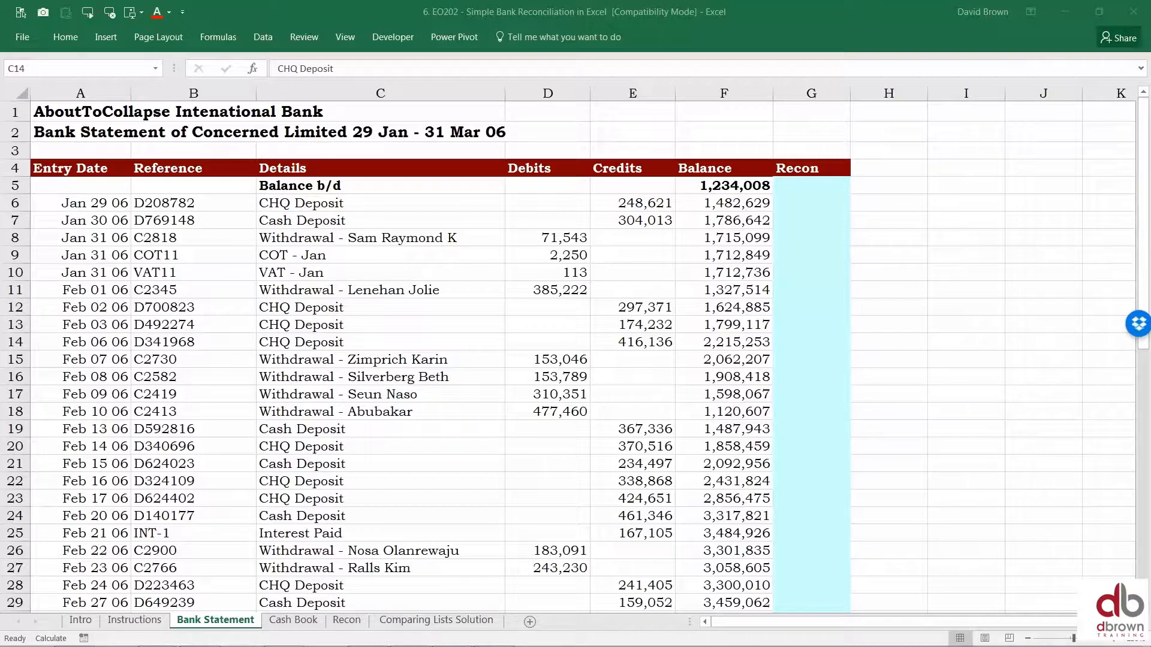
Step: Examine the first bank statement entry's Recon, Balance and Credits cells, including the balance formula
left_click(642, 272)
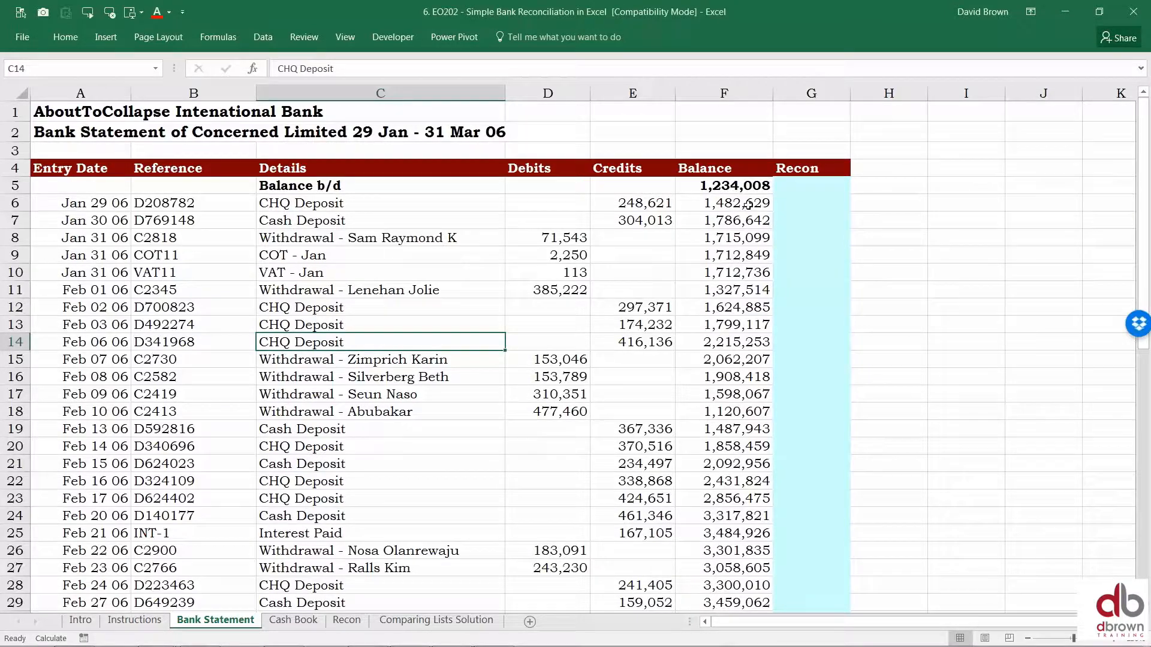
left_click(748, 206)
left_click(807, 205)
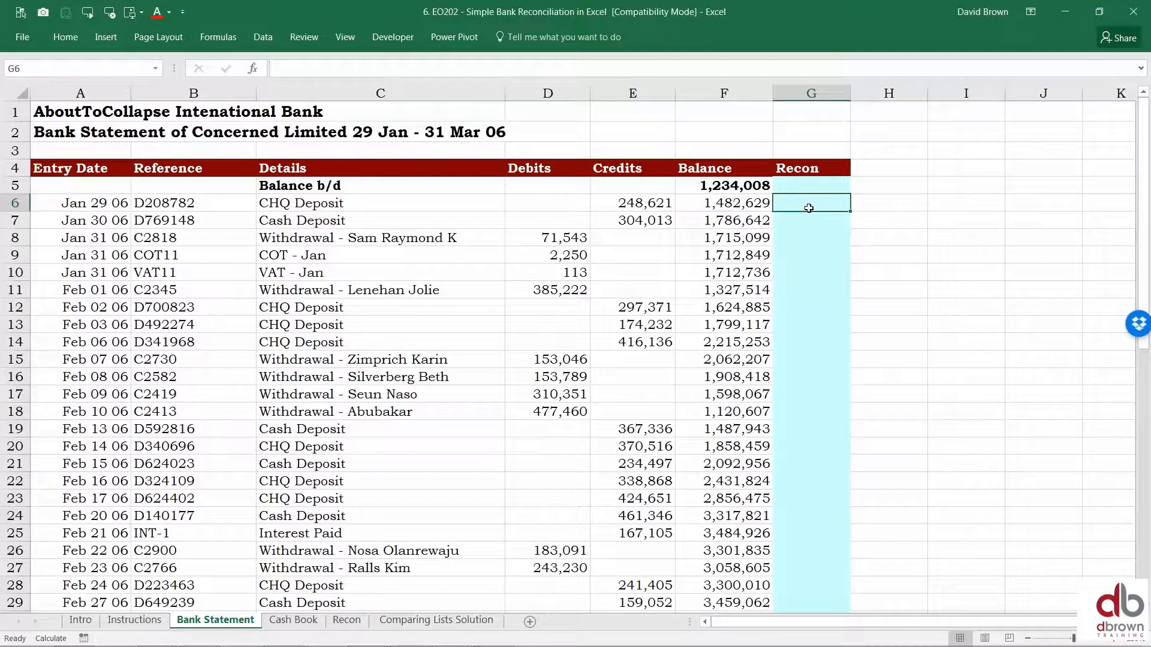
key("Left")
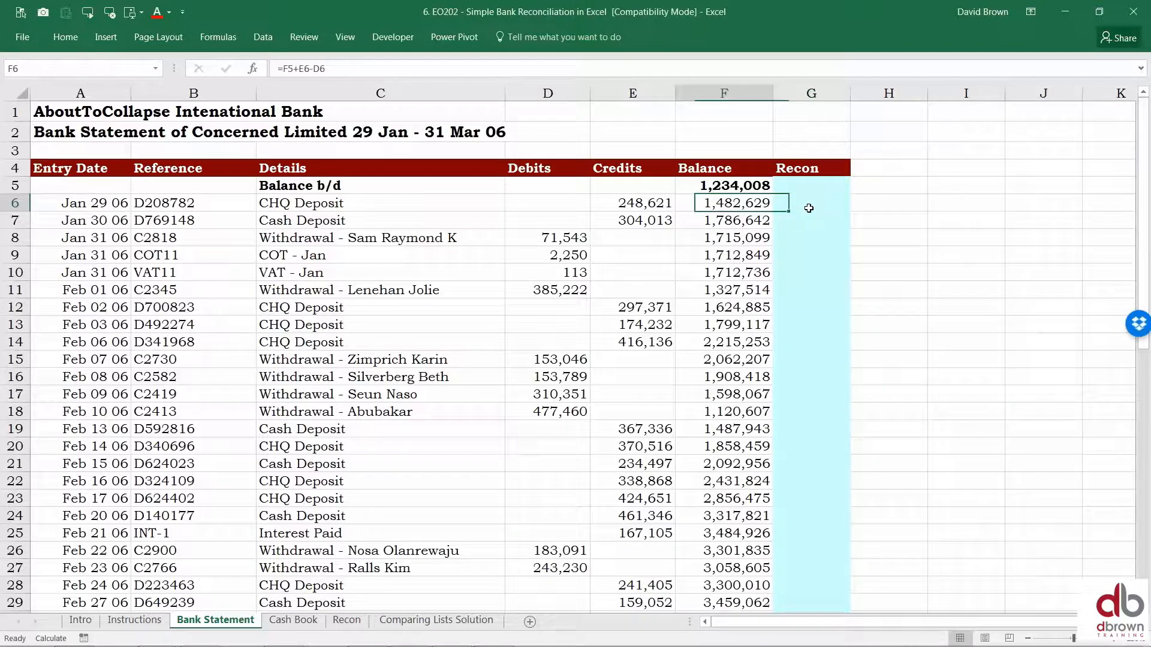
key("Right")
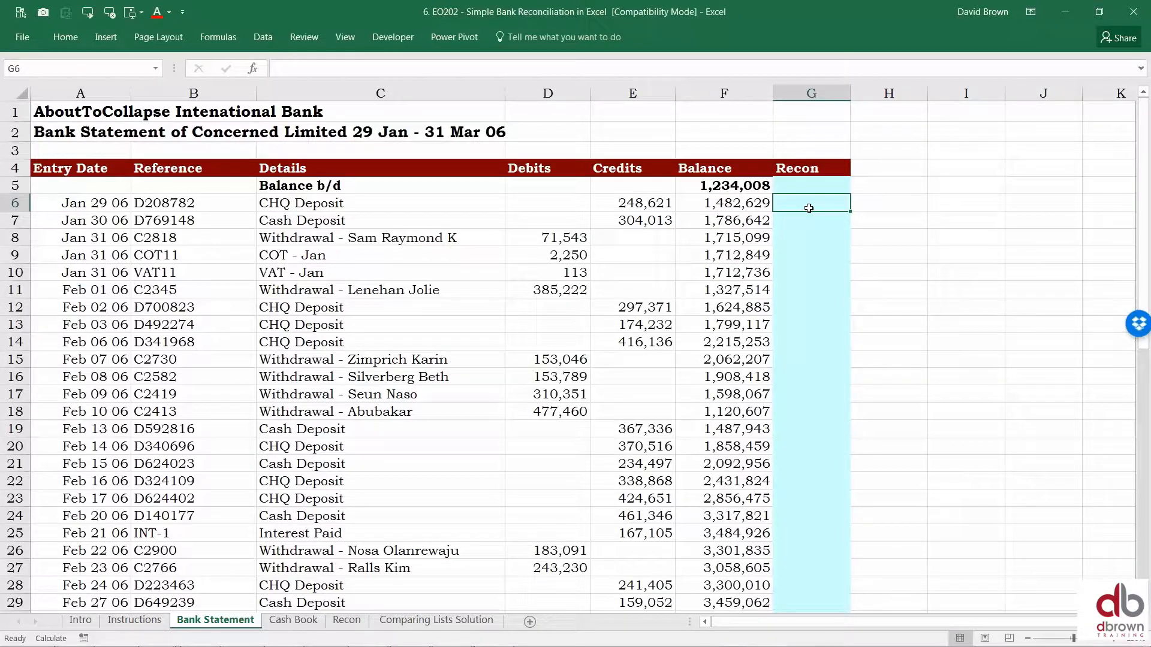
key("Left")
key("Left")
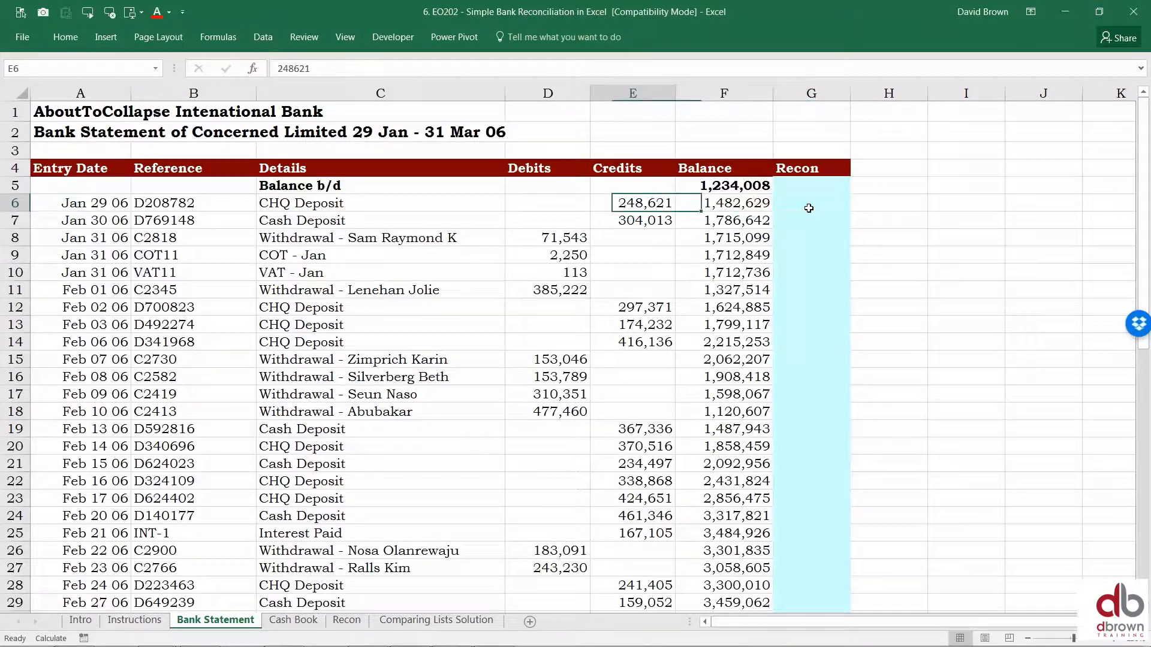
Step: Examine the first rows of the statement's Entry Date, Reference, Details and Balance columns, ending on the first Recon cell, G6
key("Home")
key("shift+Down")
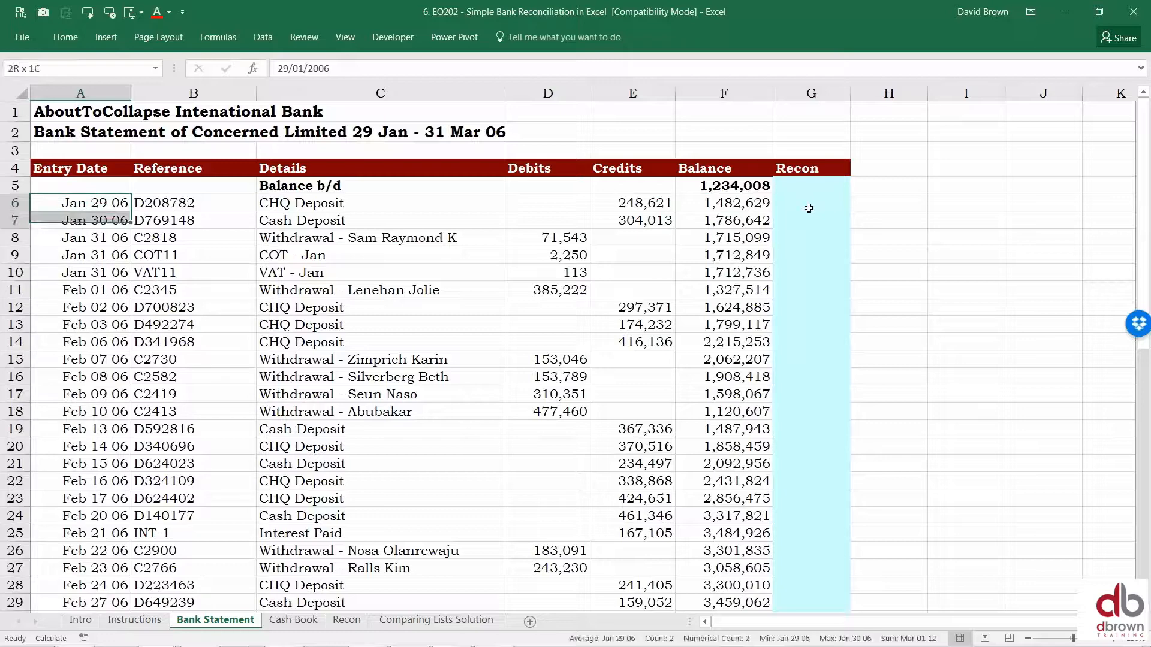
key("shift+Down")
key("shift+Down")
key("shift+Down")
key("shift+Down")
key("Right")
key("shift+Down")
key("shift+Down")
key("shift+Down")
key("shift+Down")
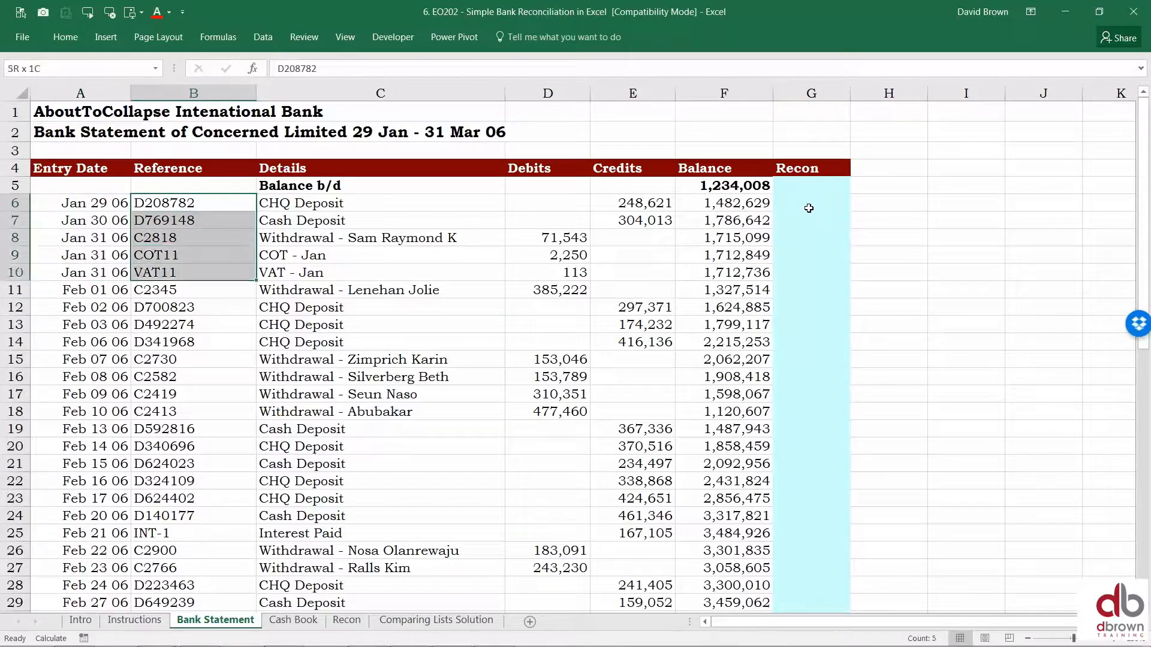
key("Right")
key("shift+Down")
key("shift+Down")
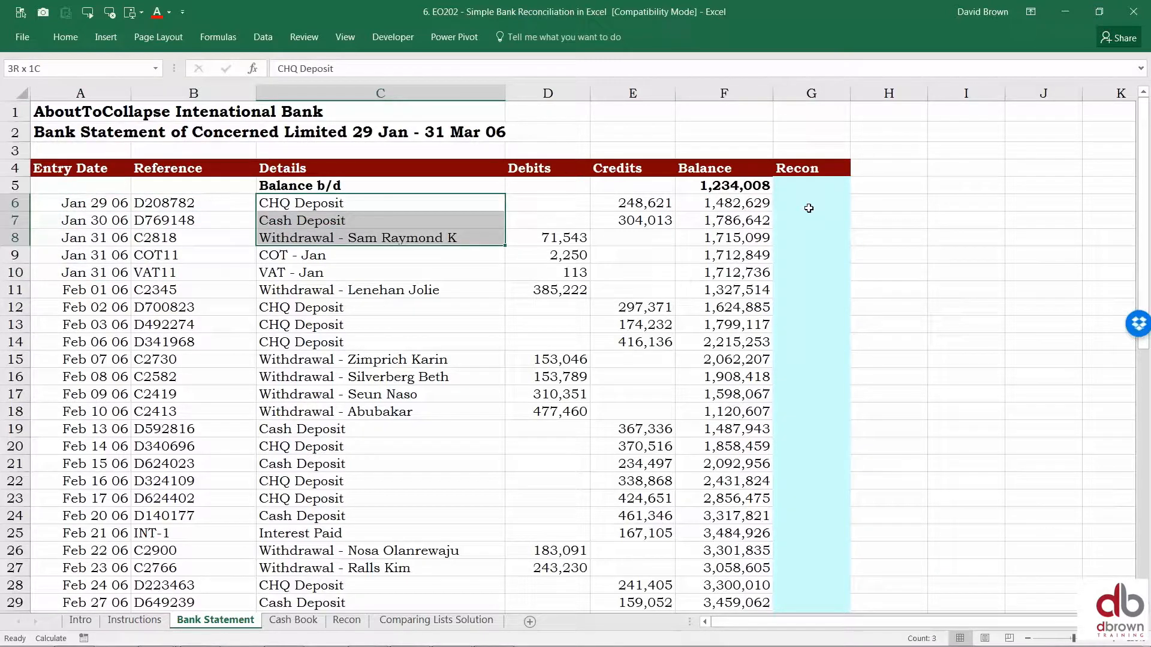
key("shift+Down")
key("Right")
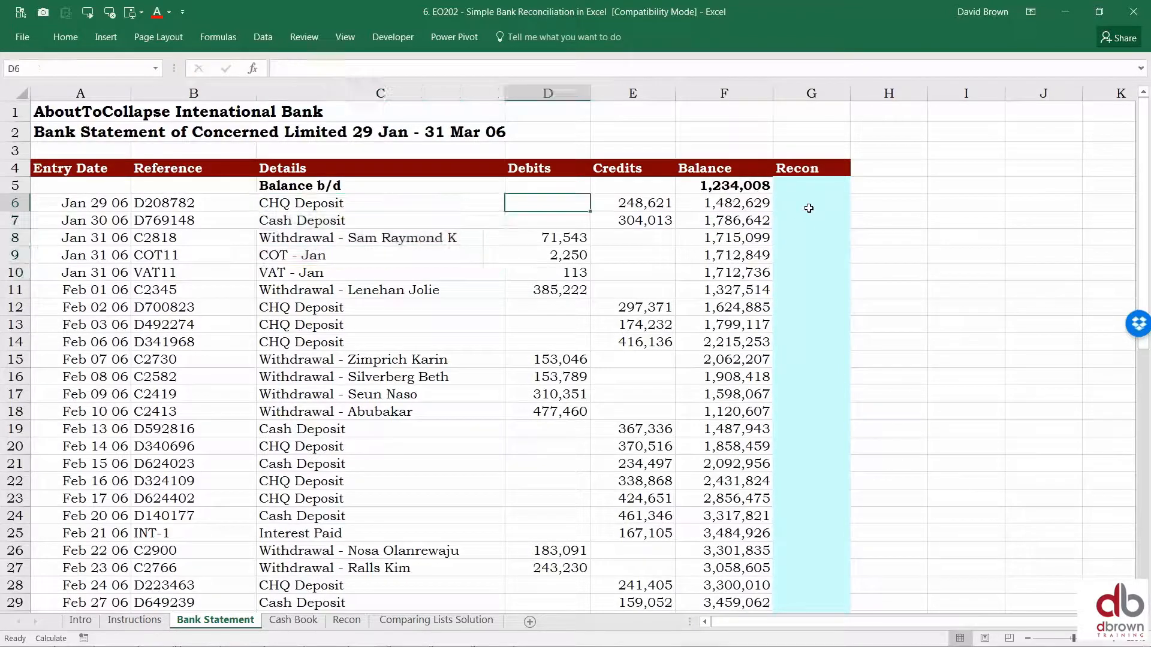
key("Right")
key("Right")
key("shift+Down")
key("shift+Down")
key("shift+Down")
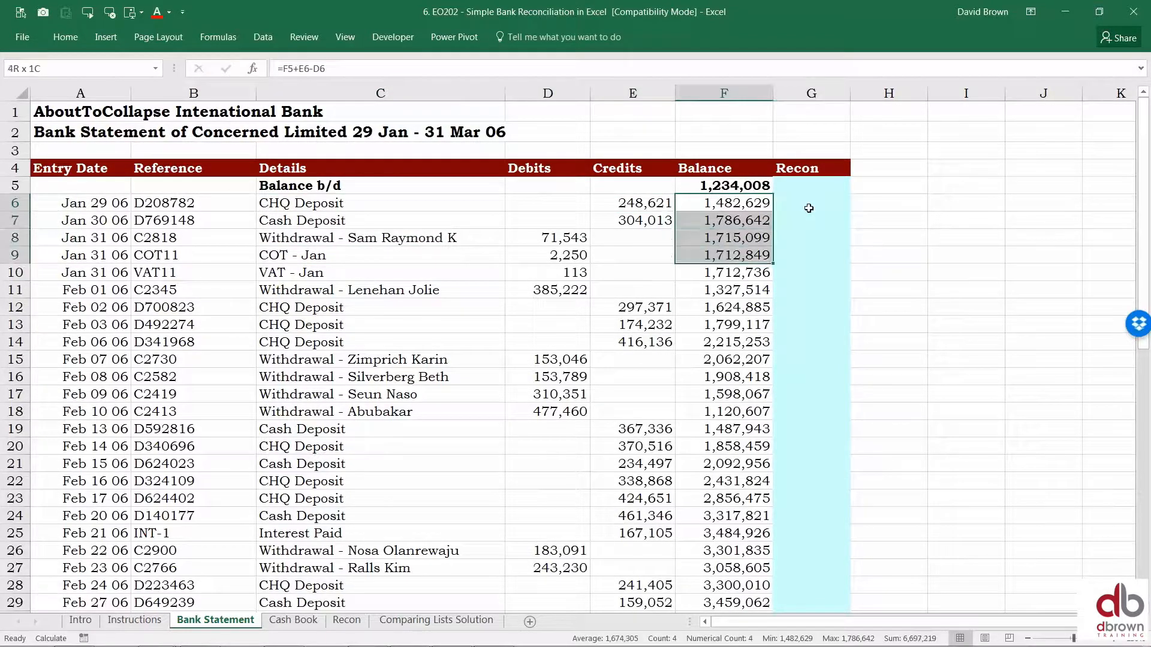
key("Right")
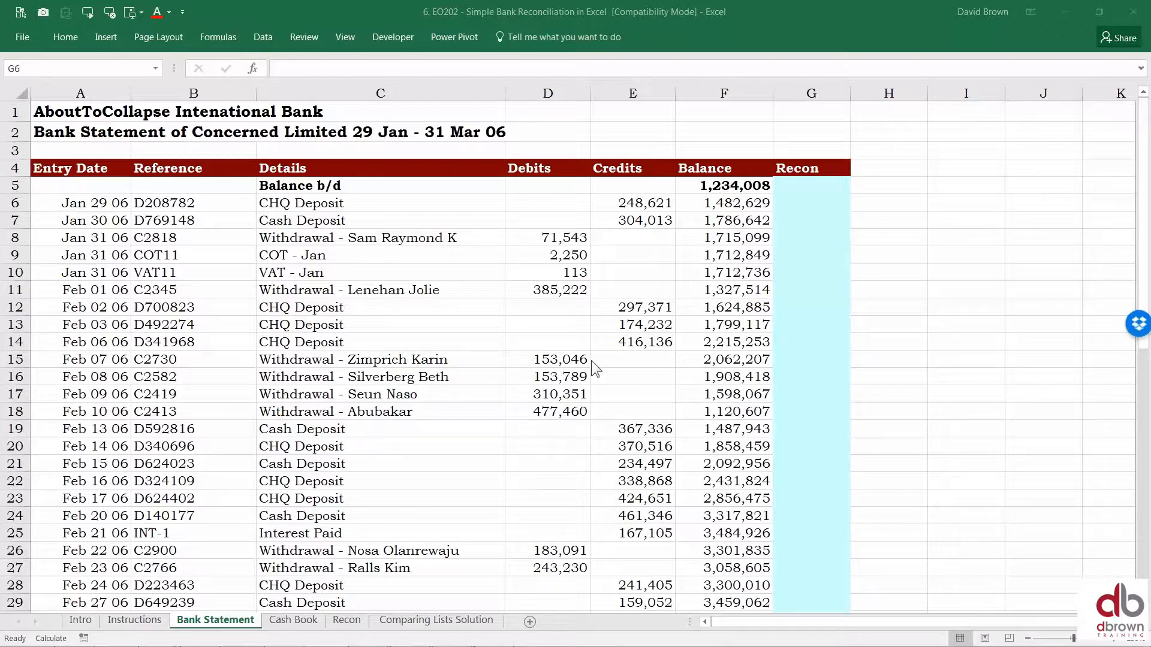
left_click(796, 205)
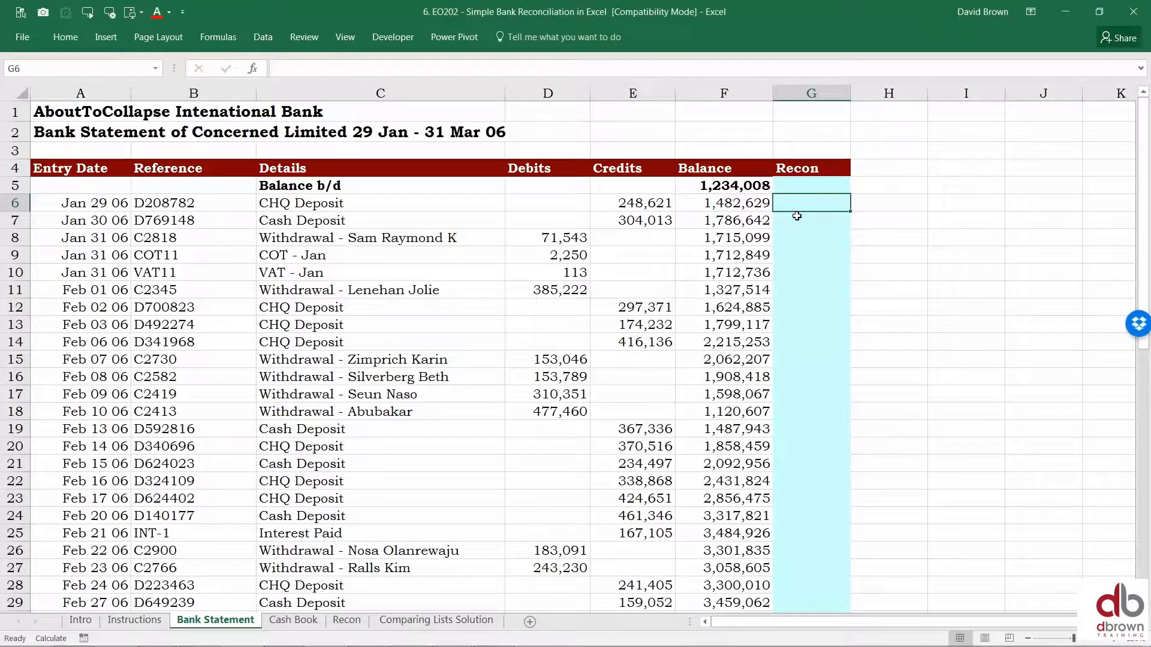
Step: Examine the whole Debits column and then the whole Credits column of the bank statement
key("Left")
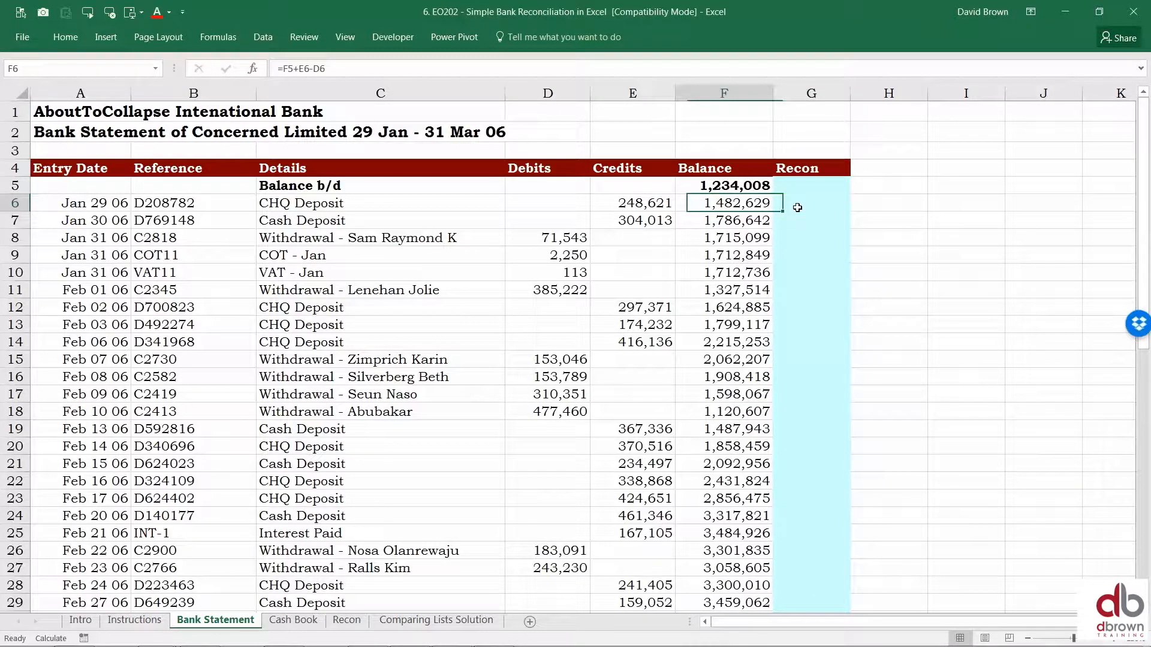
key("Left")
key("Left")
key("ctrl+space")
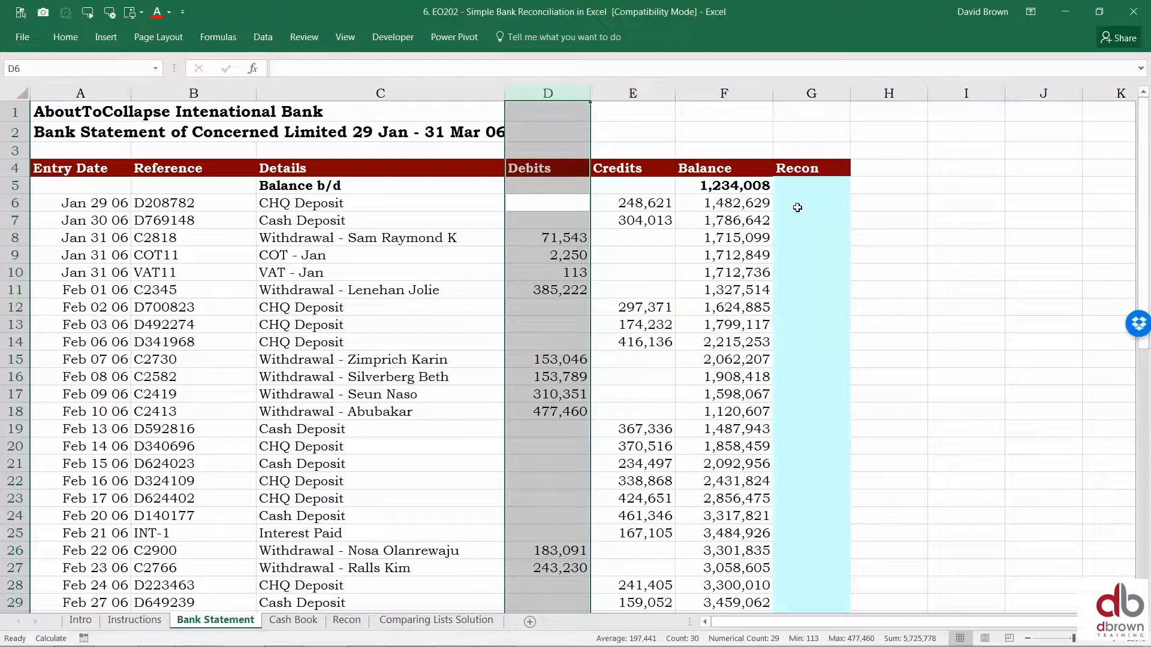
key("Right")
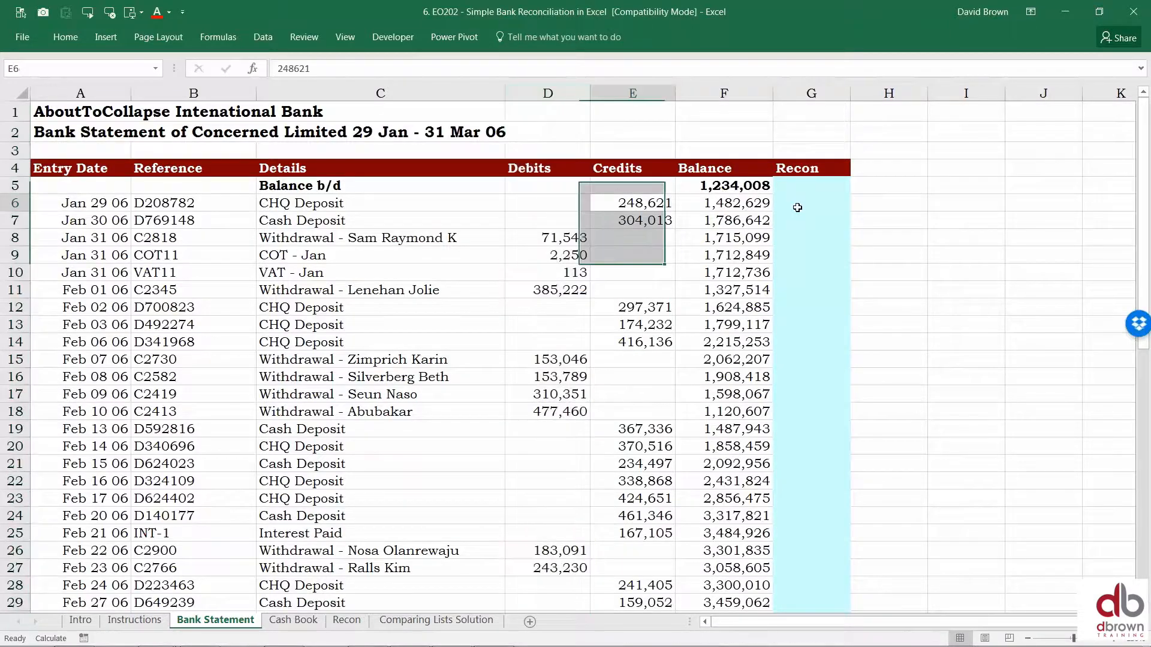
key("ctrl+space")
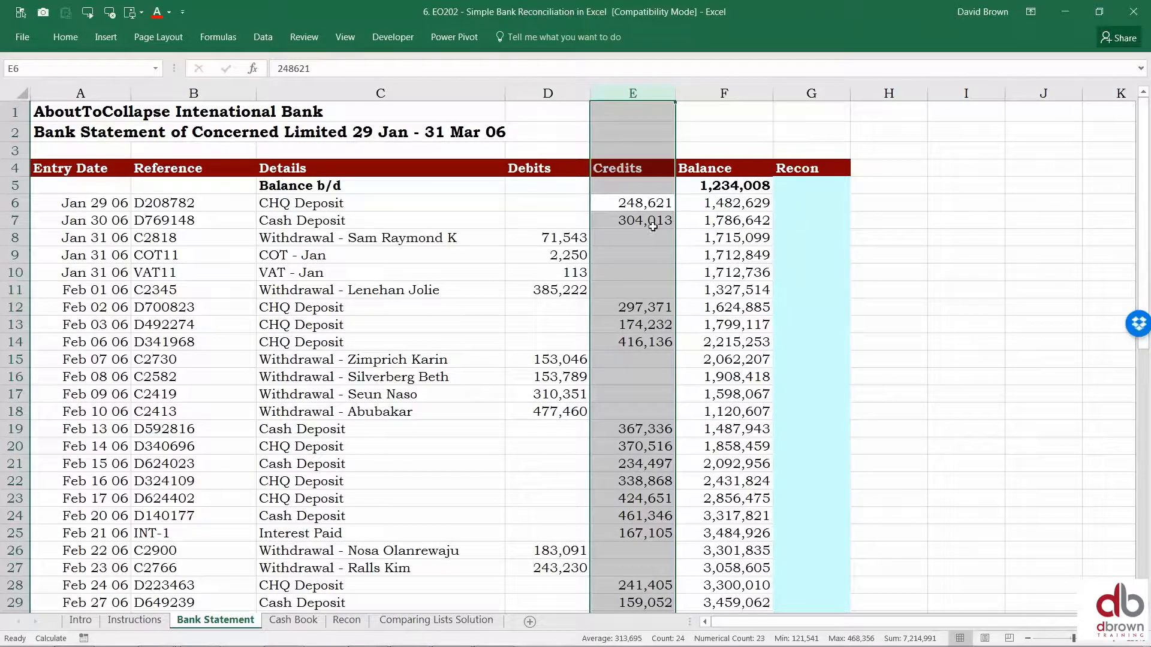
Step: Show the Cash Book sheet from its first row and examine its Debit and Credit columns
left_click(293, 621)
left_click(421, 186)
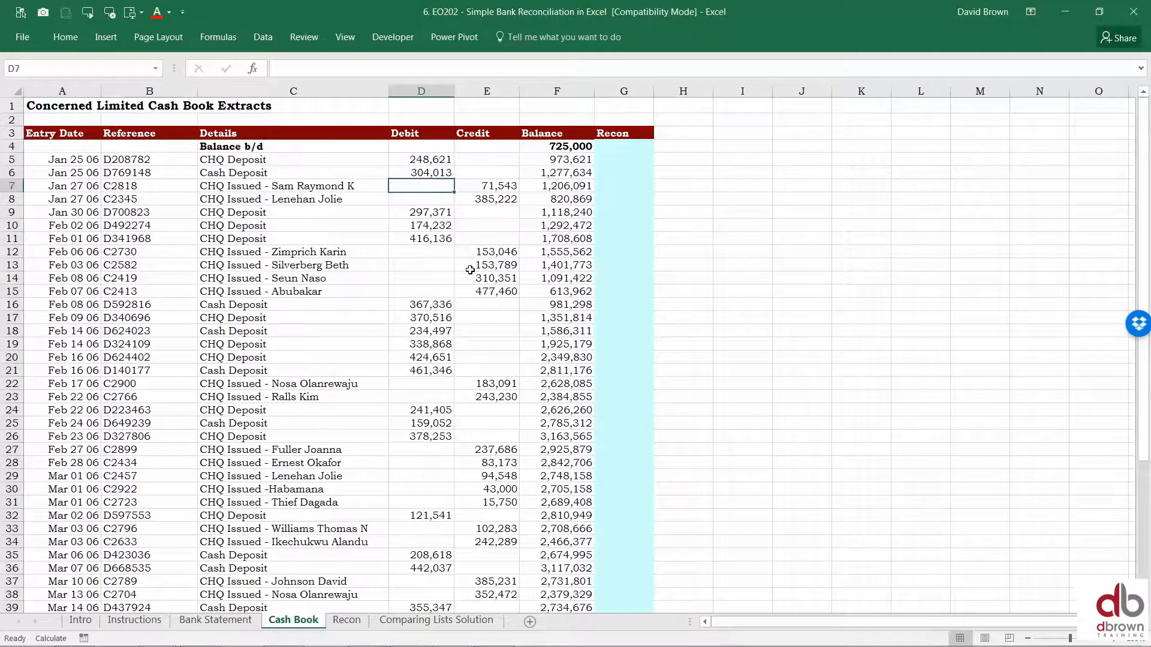
scroll(470, 270, "up", 1)
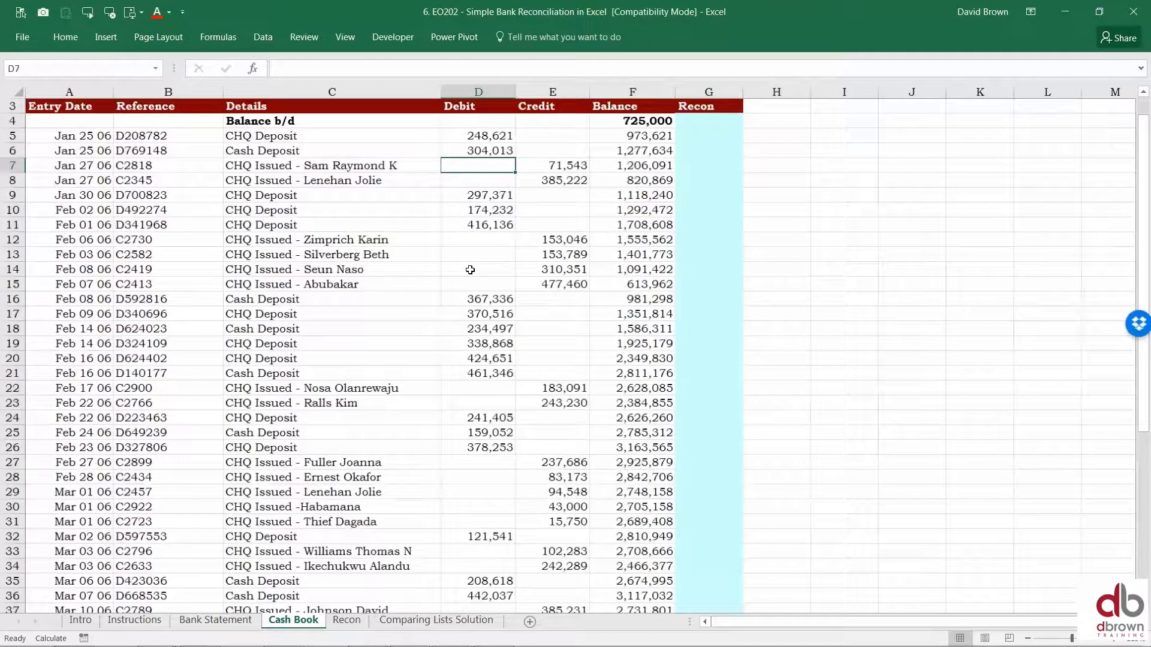
scroll(470, 270, "up", 1)
left_click(483, 91)
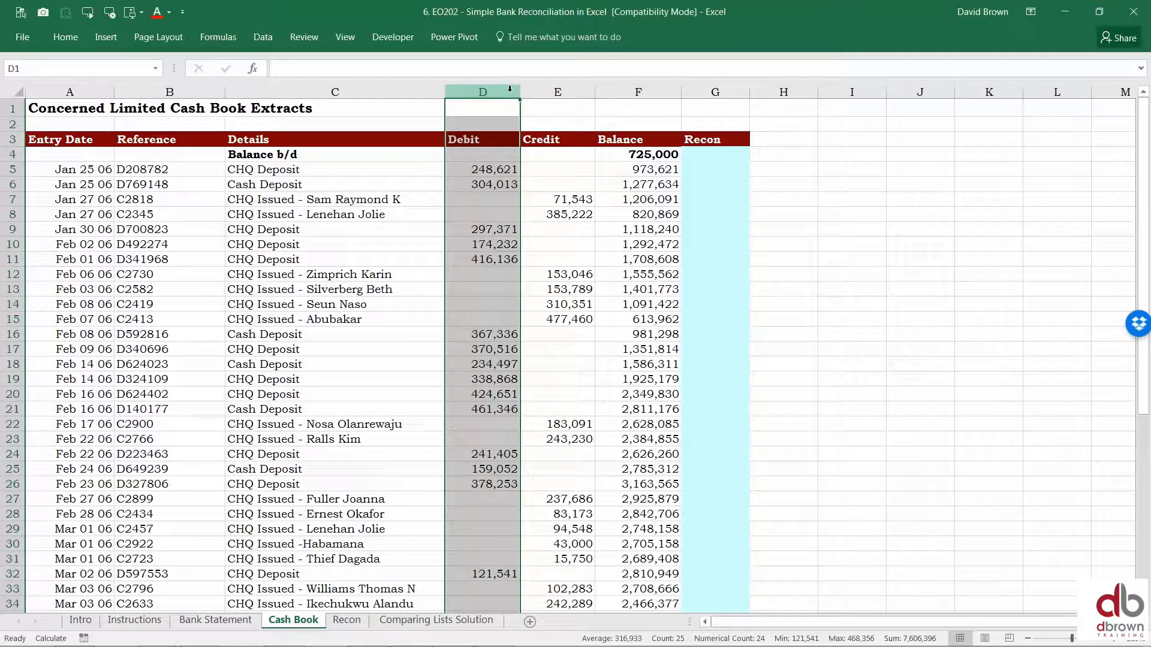
left_click(558, 91)
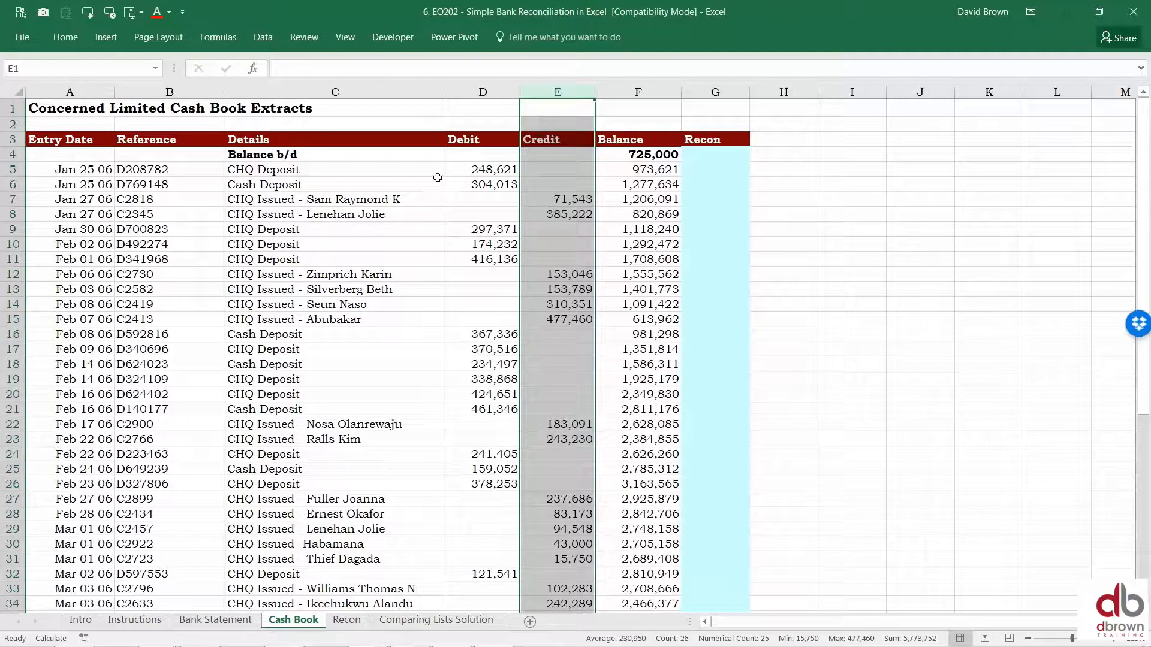
Step: Compare the first entry's row in the Bank Statement and Cash Book, then examine the first cash book references
left_click(242, 622)
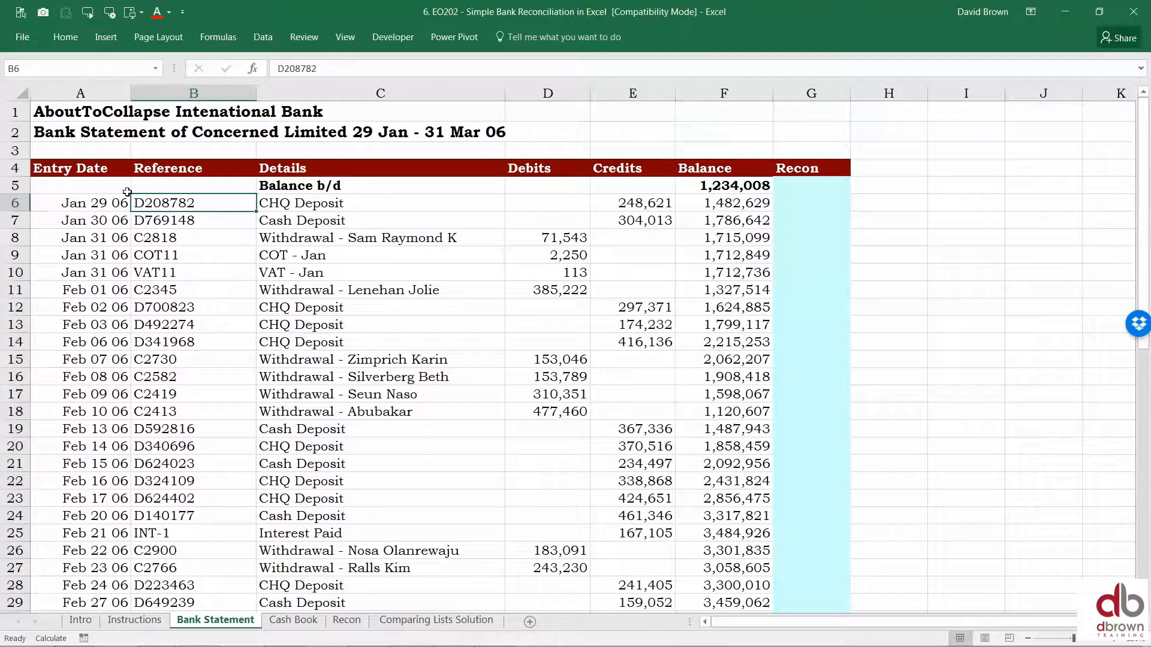
left_click_drag(15, 202, 64, 204)
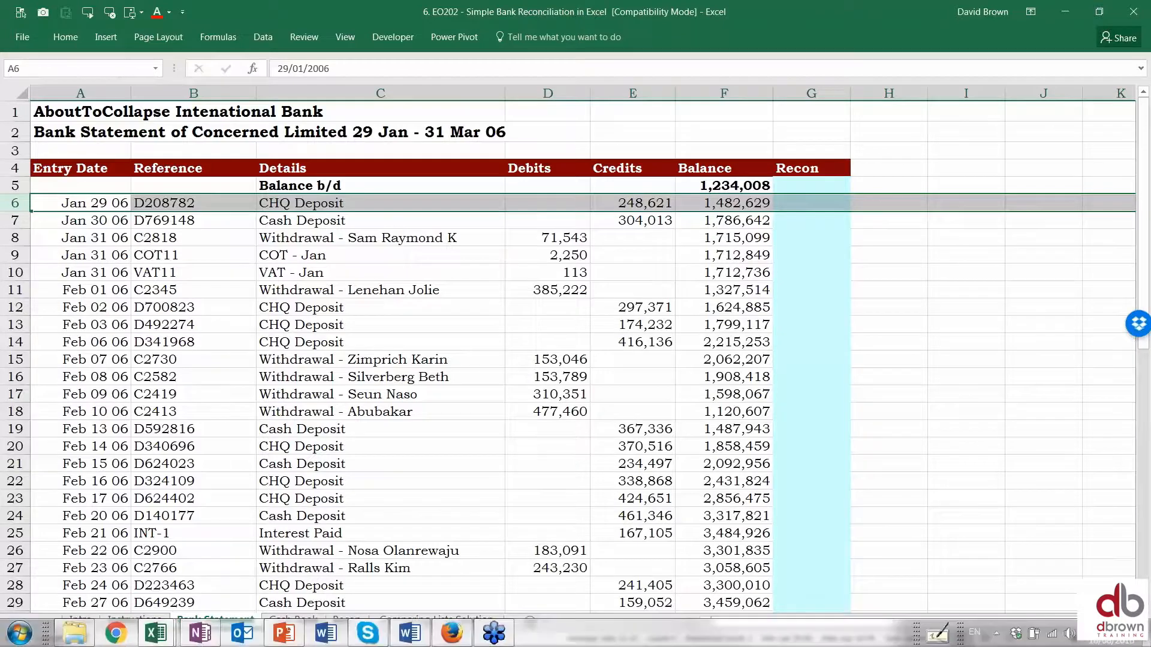
left_click(298, 621)
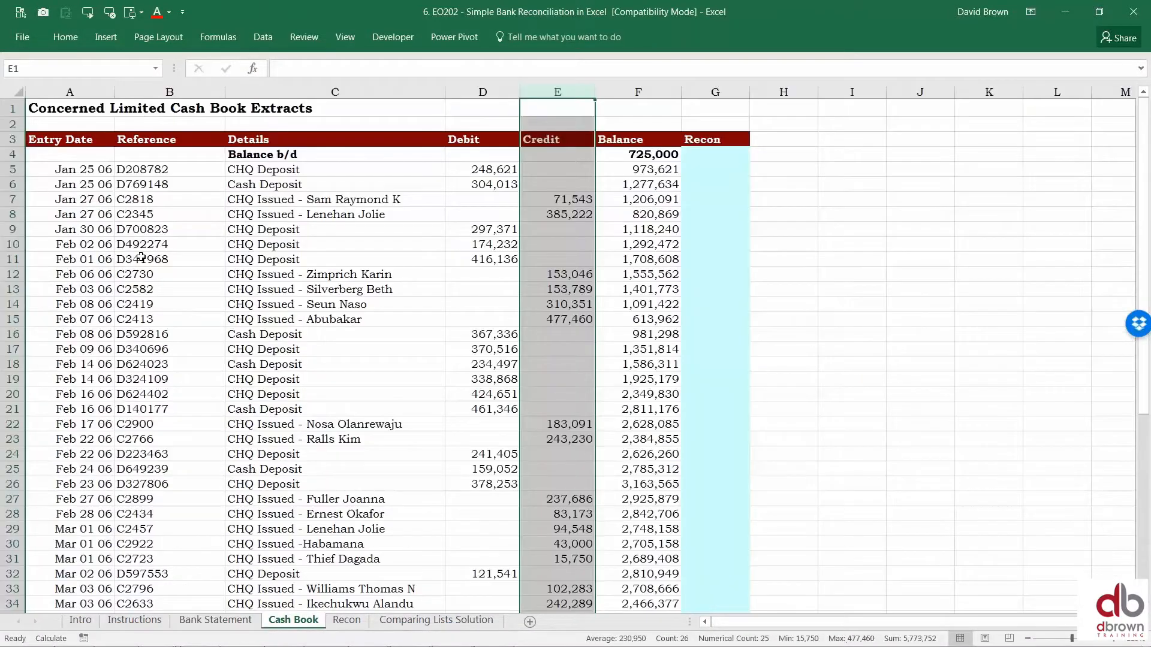
left_click(15, 170)
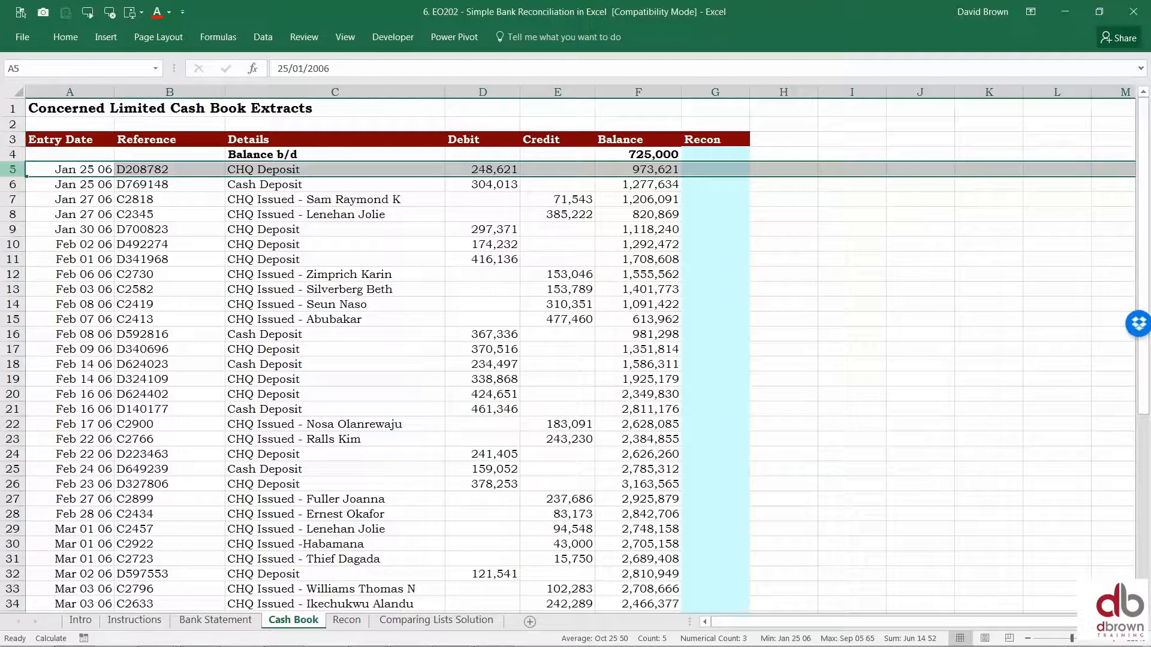
left_click(185, 172)
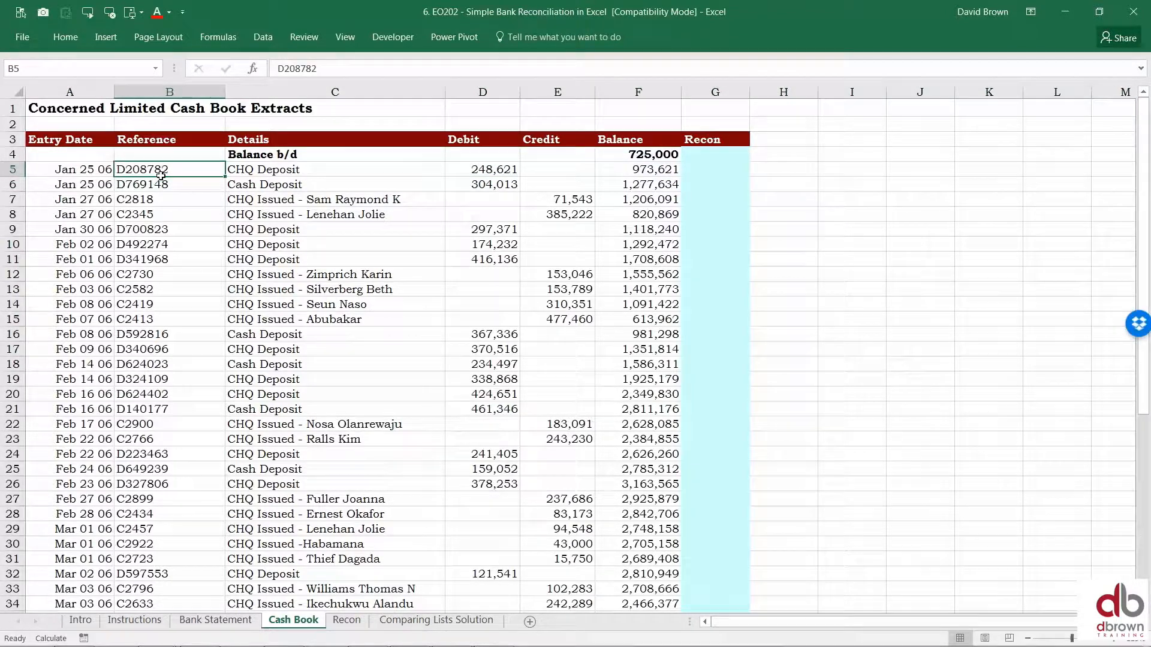
left_click_drag(161, 174, 154, 259)
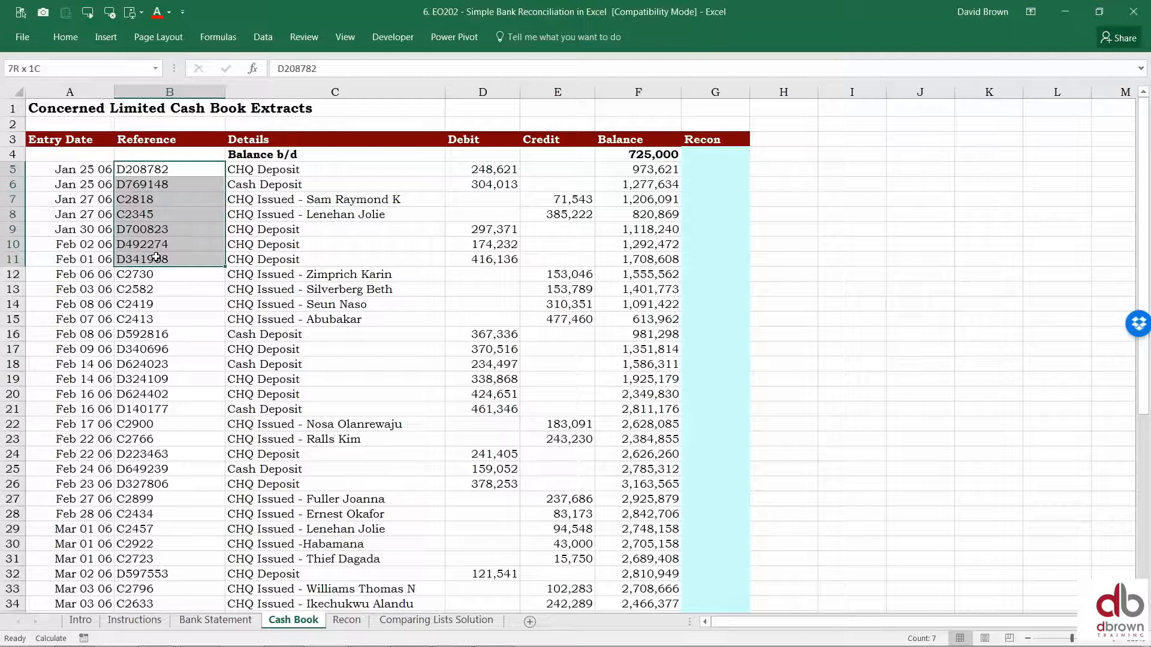
left_click(149, 216)
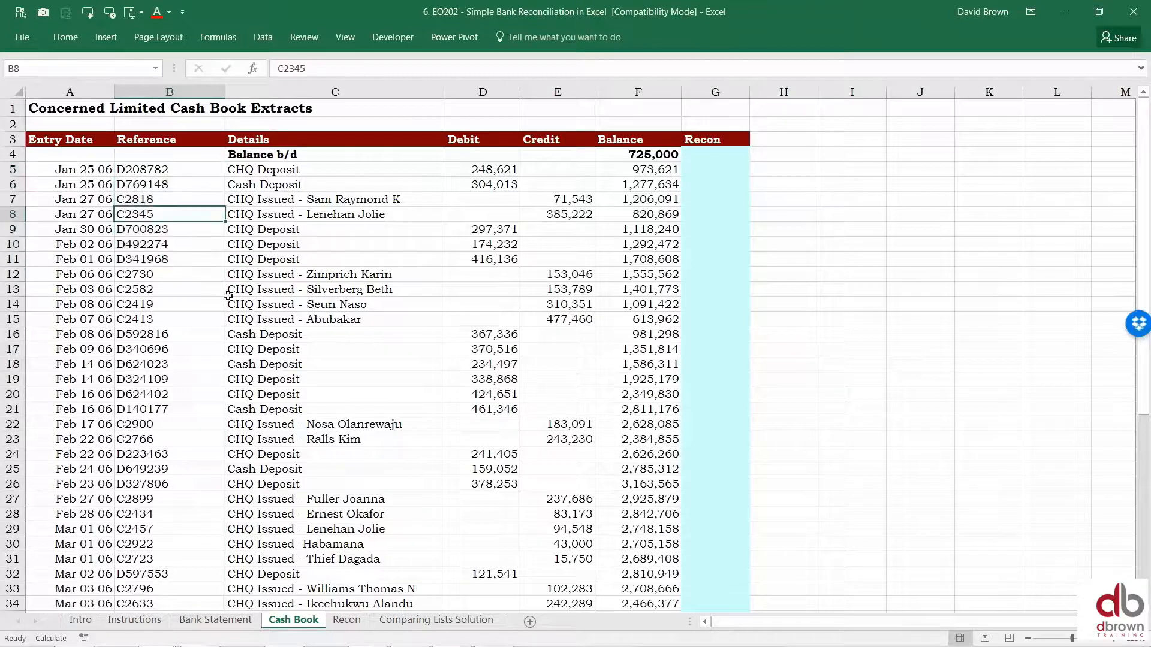
Step: Compare the first deposit's Reference cell, B6 in the Bank Statement, with B5 in the Cash Book
left_click(227, 623)
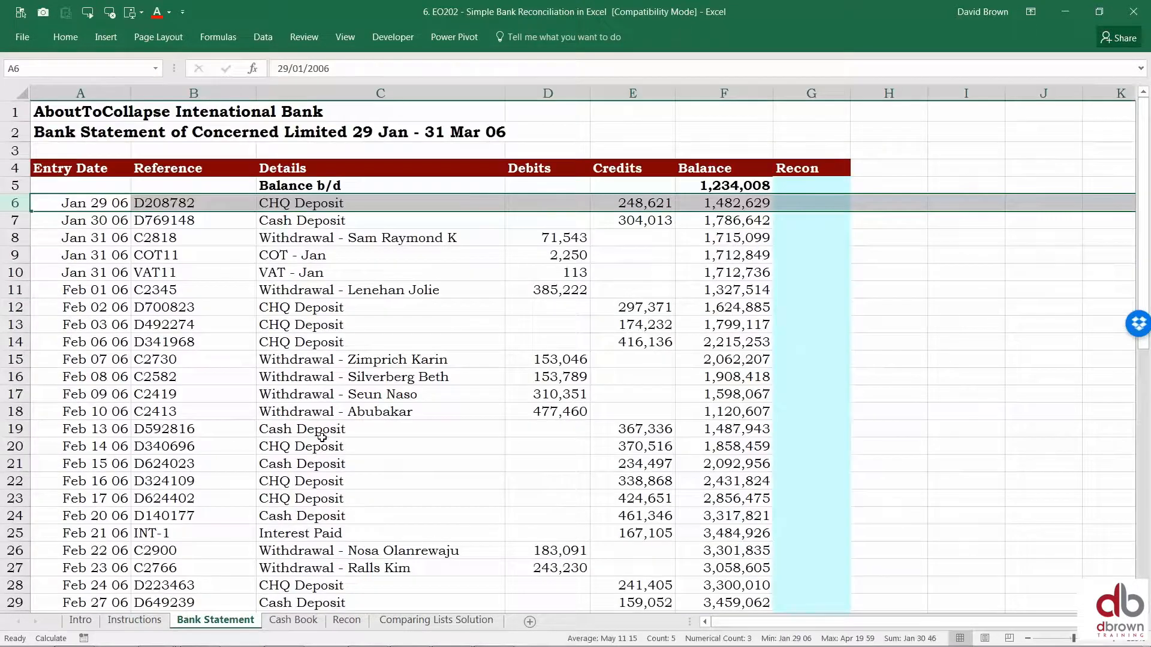
left_click(228, 239)
left_click(202, 208)
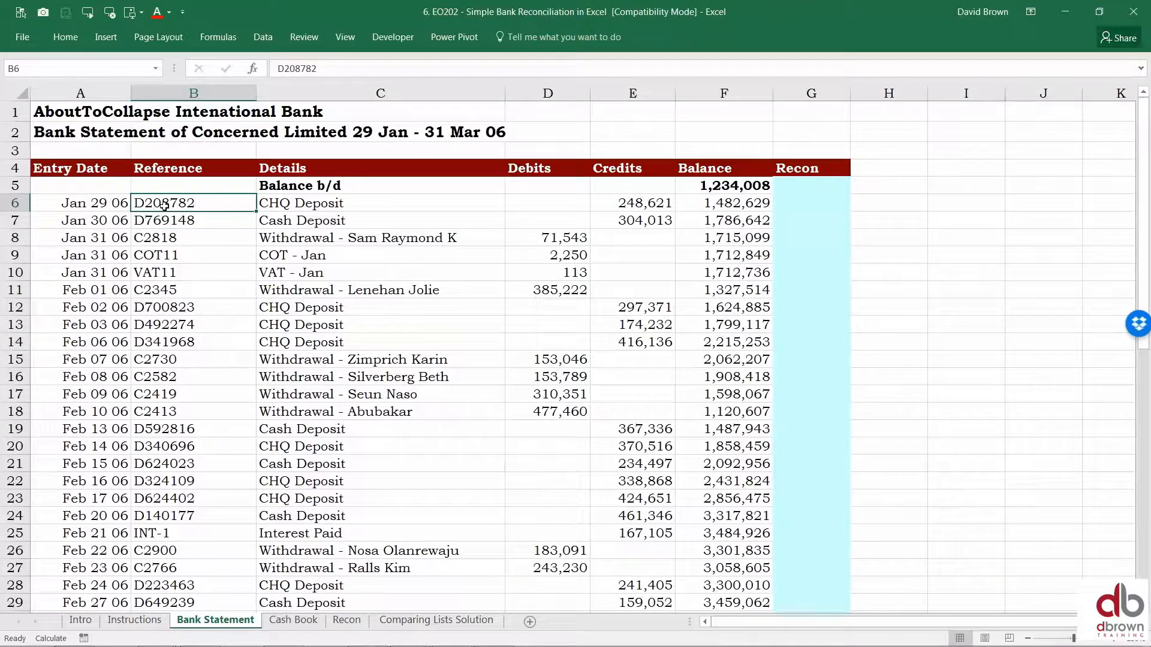
left_click(293, 620)
left_click(139, 171)
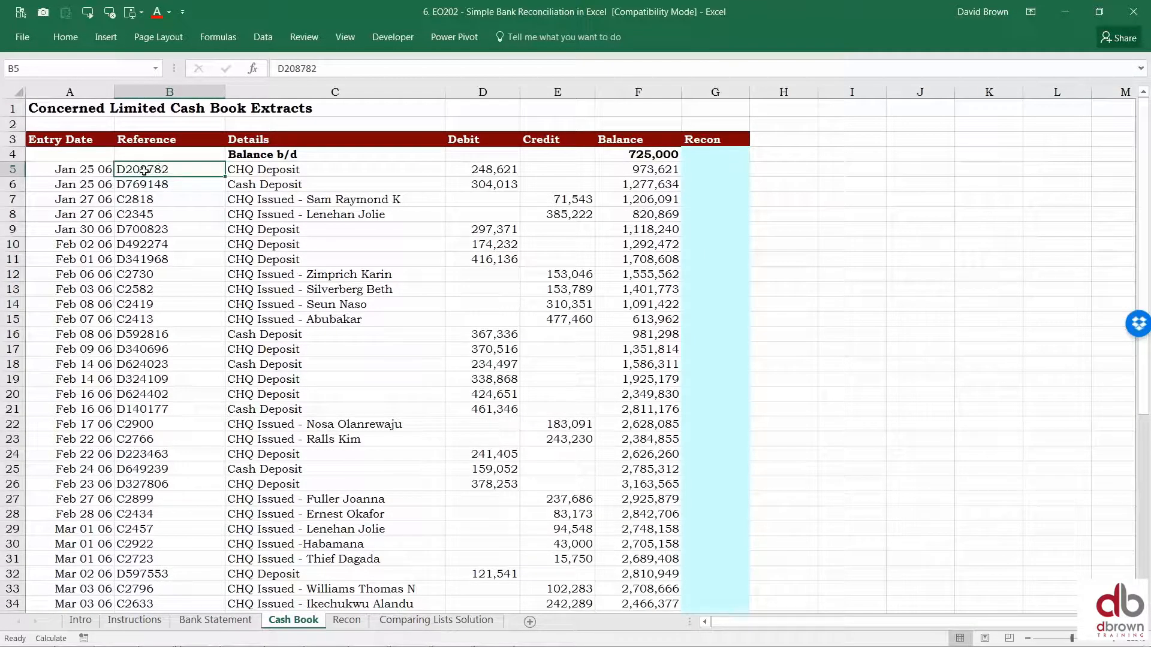
Step: On the Bank Statement sheet, review the first entry's cells from Reference to Recon, ending on reference cell B6
left_click(217, 621)
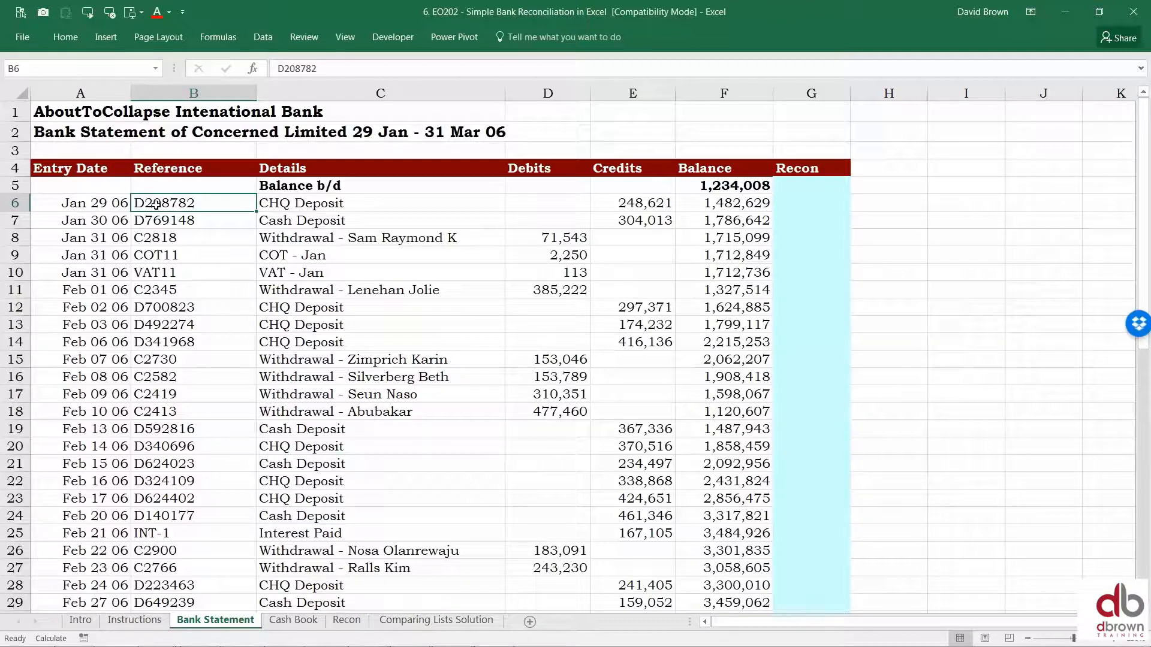
key("Right")
key("Right")
key("Right")
key("Right")
key("Right")
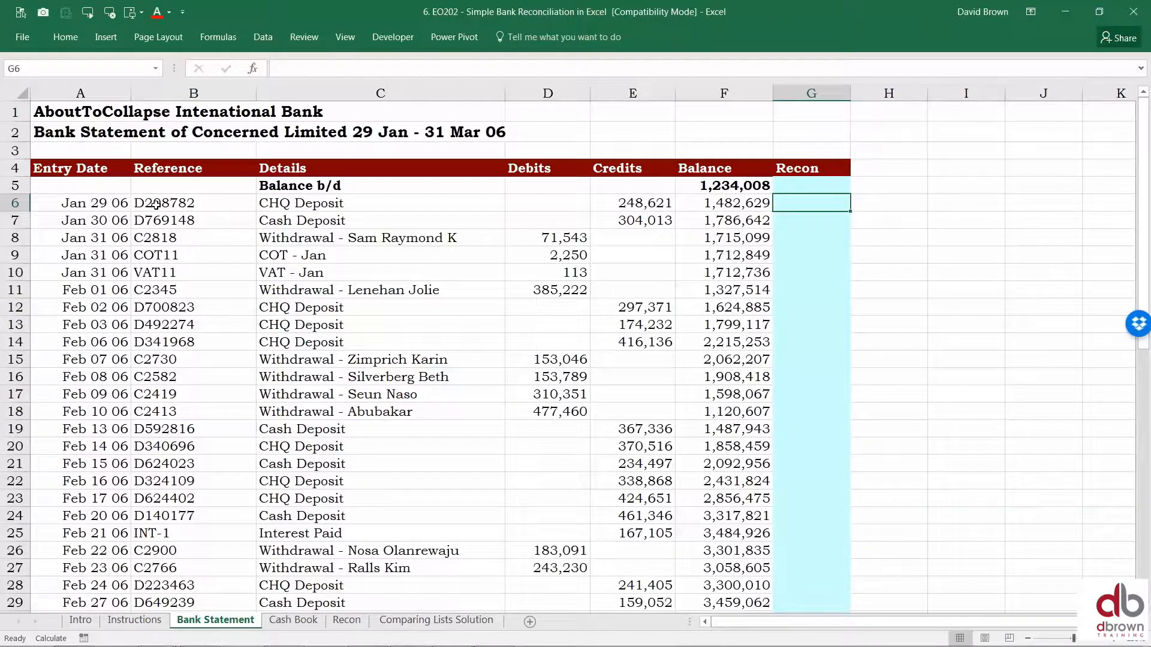
key("Left")
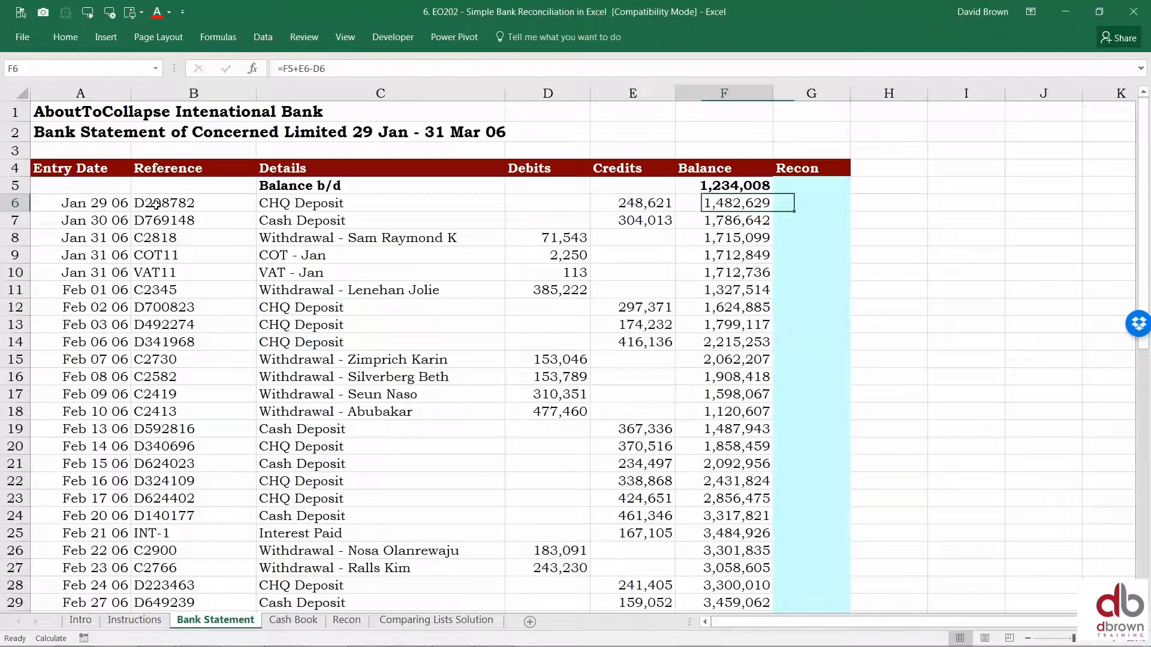
key("Right")
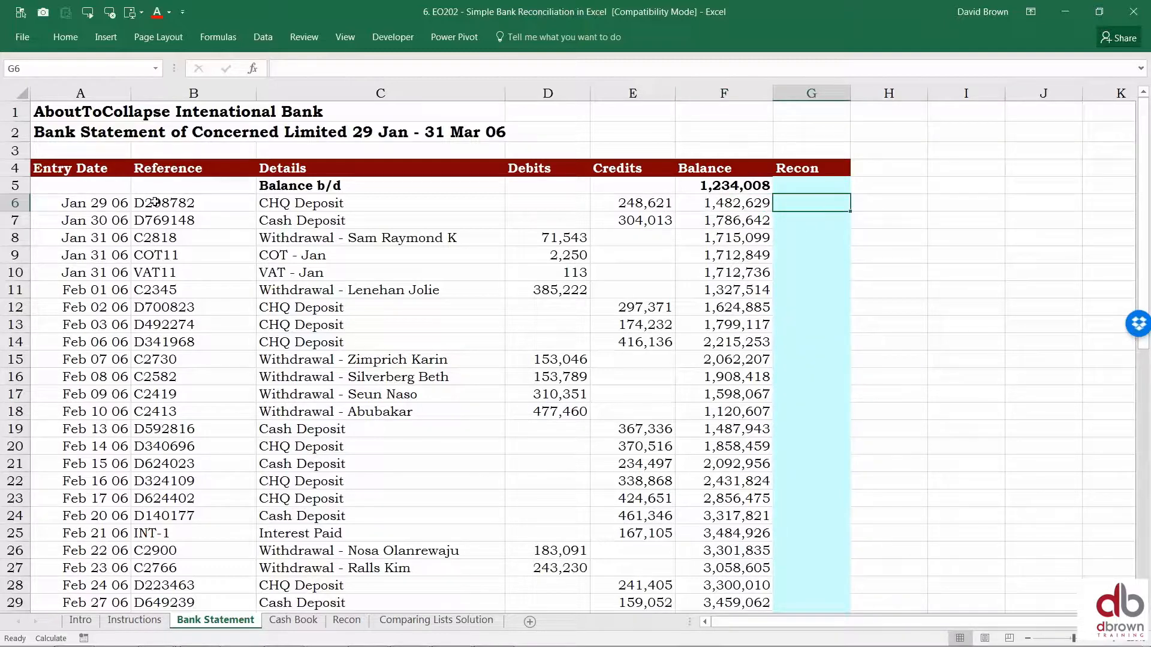
left_click(171, 204)
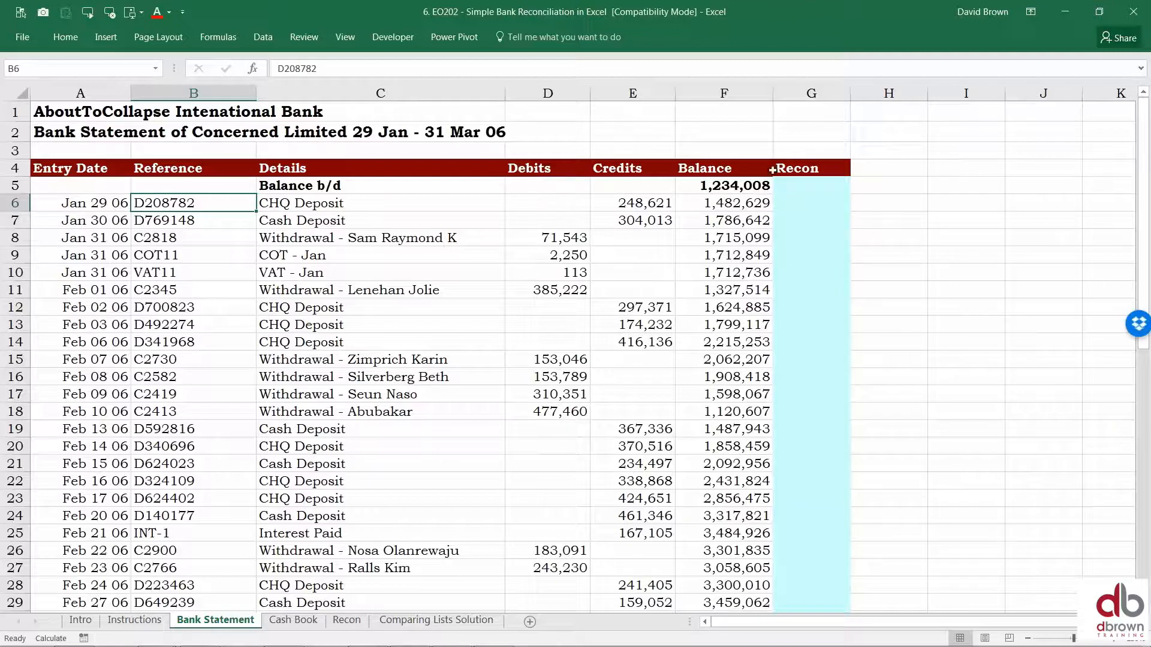
Step: Start a MATCH formula in Recon cell G6 of the Bank Statement, with reference cell B6 as the lookup value
left_click(800, 208)
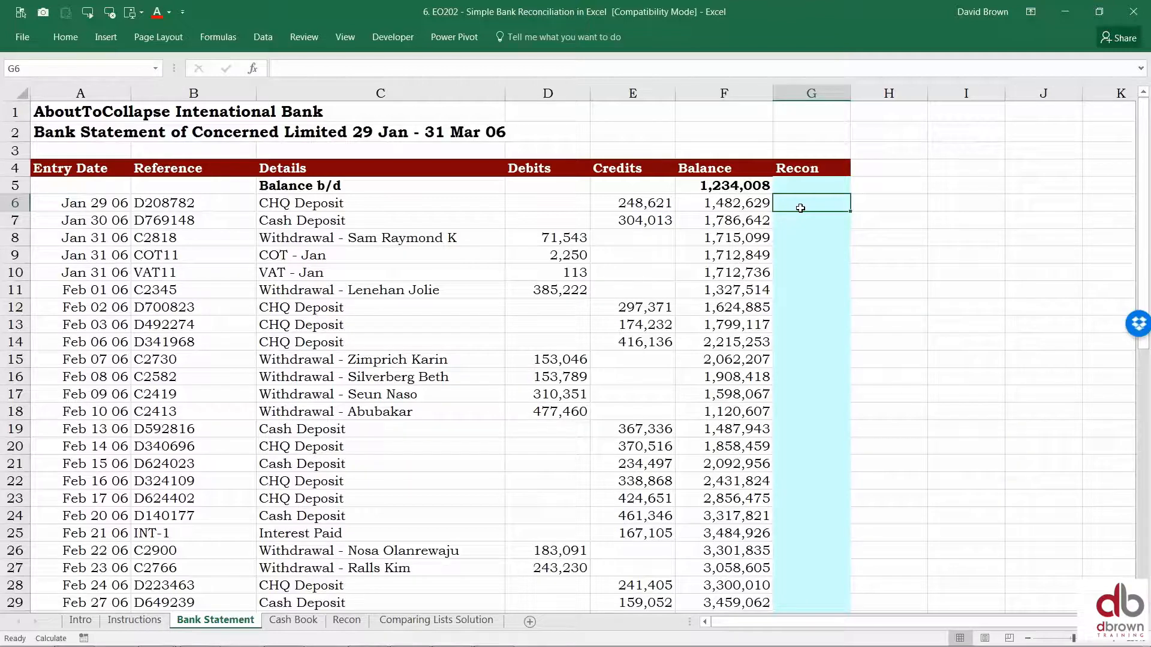
type("=")
type("=M")
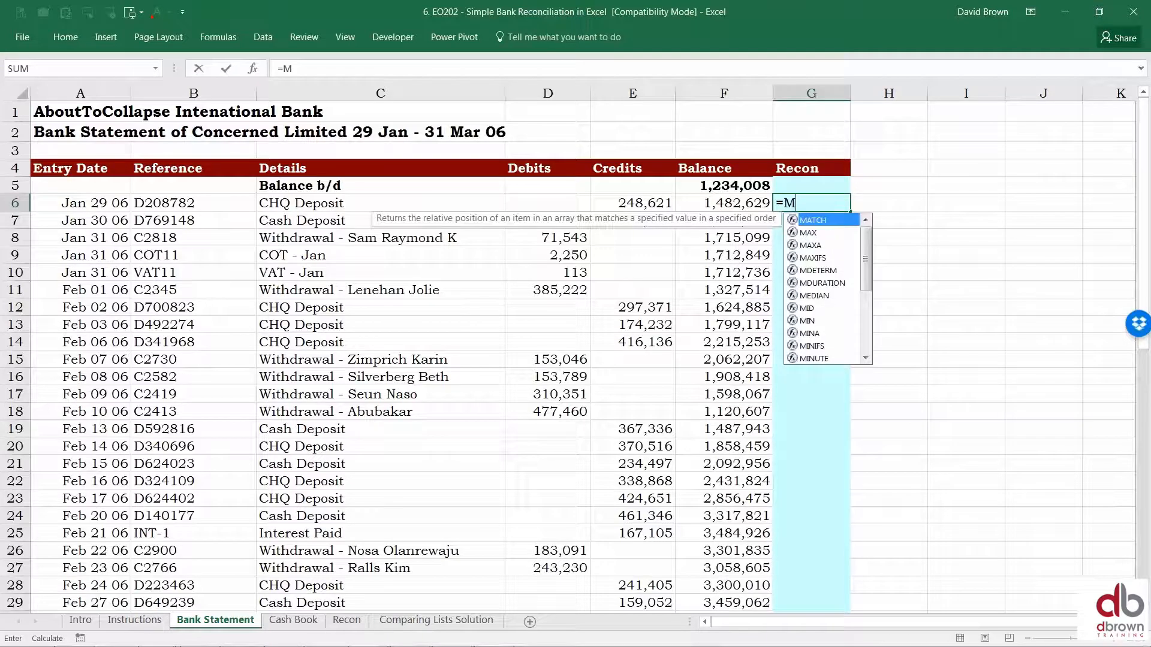
type("ATC")
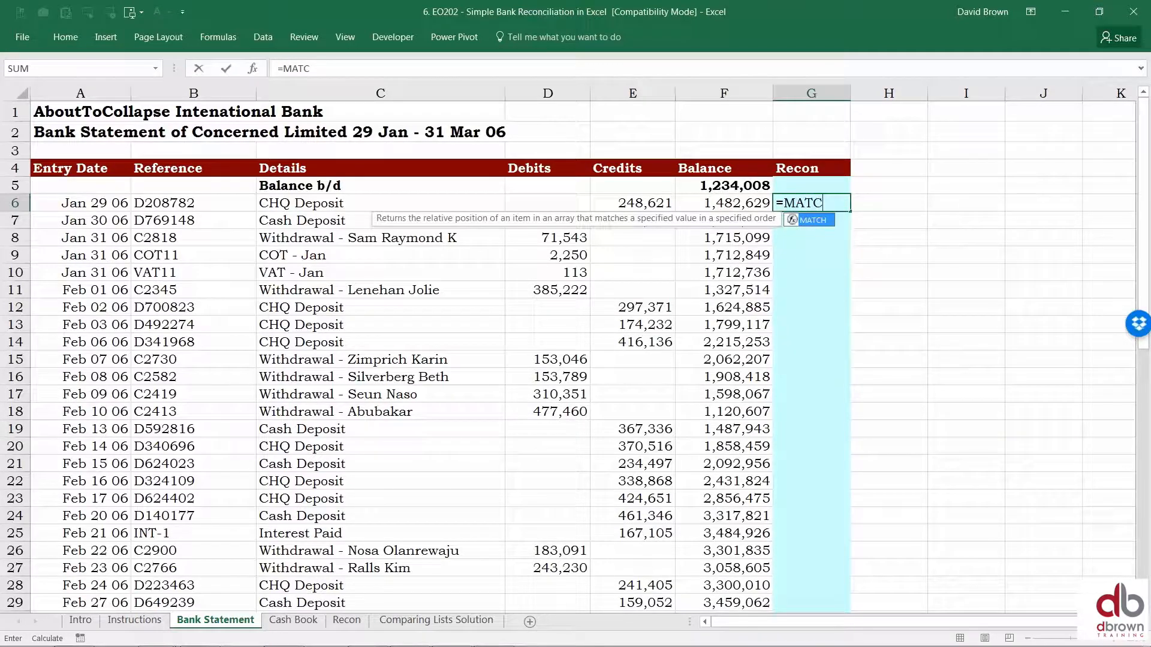
key("Tab")
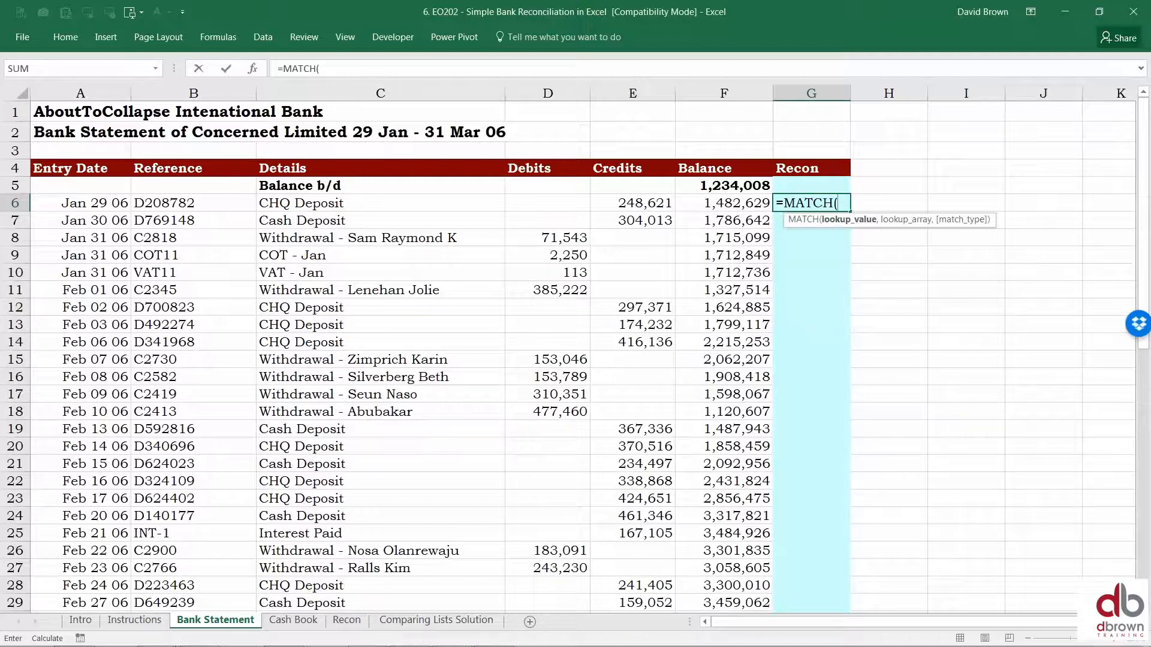
key("Left")
key("Left")
key("Left")
key("Left")
key("Left")
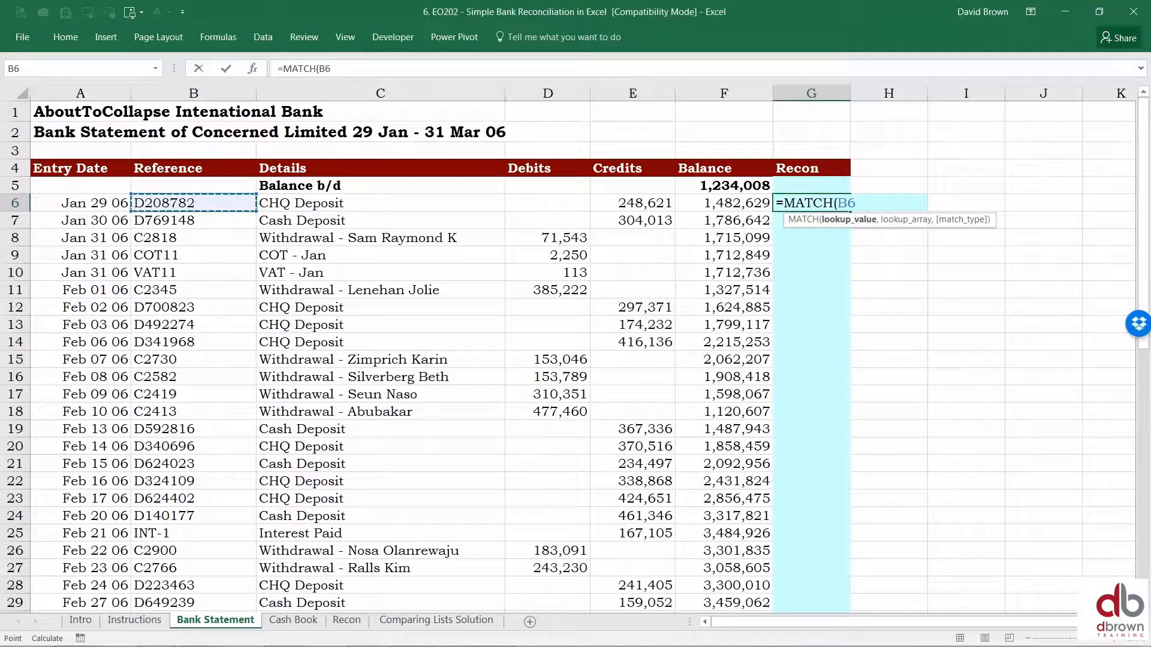
type(",")
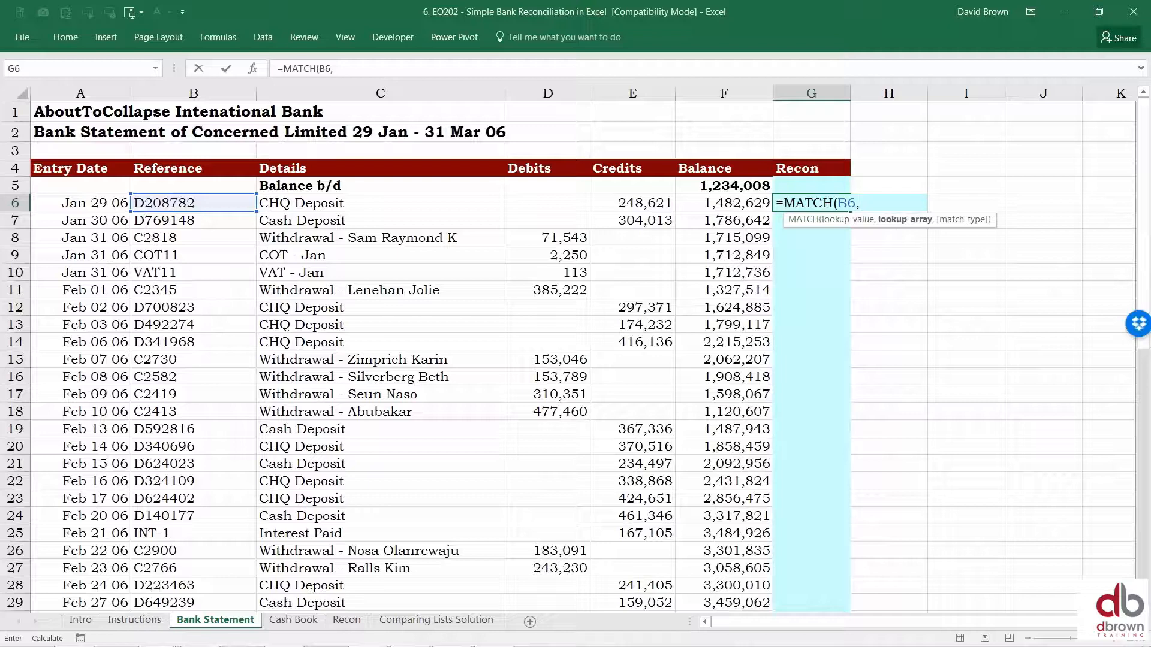
Step: Set the MATCH formula's lookup array to the Cash Book sheet's whole Reference column as the absolute range $B:$B
left_click(304, 623)
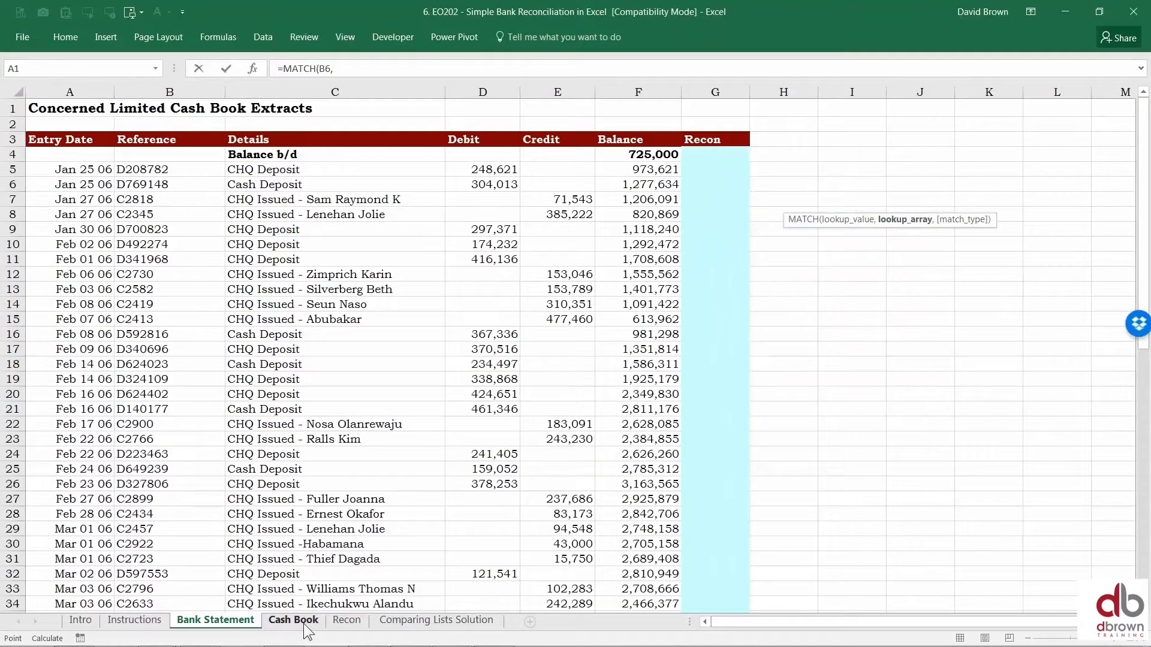
left_click(170, 91)
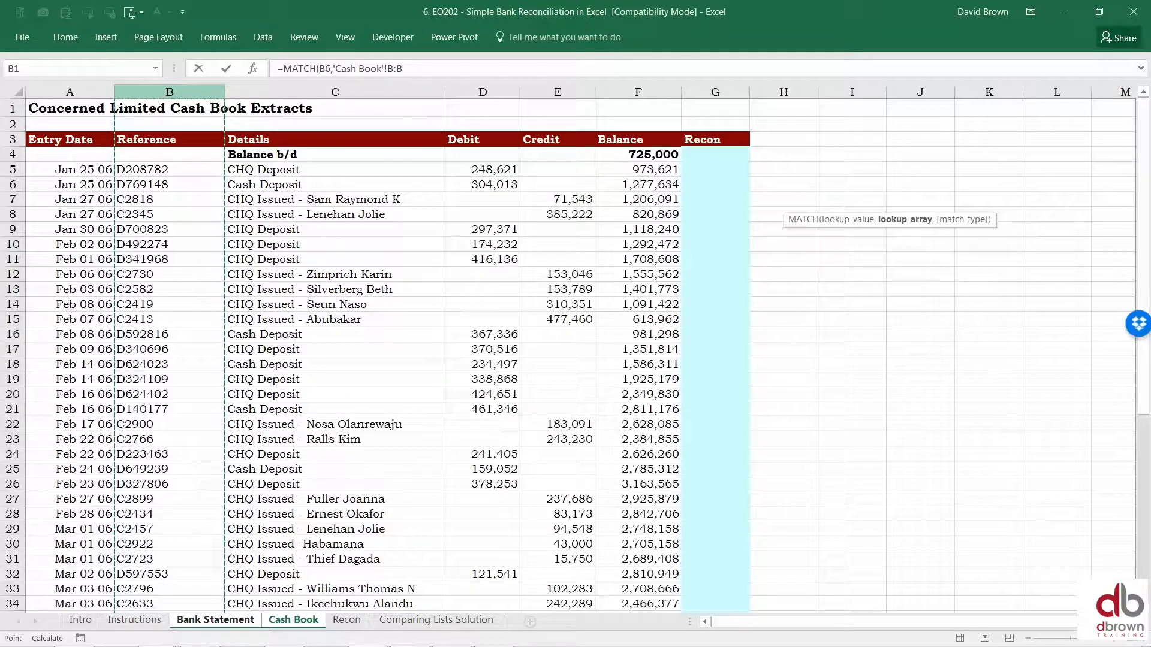
key("F4")
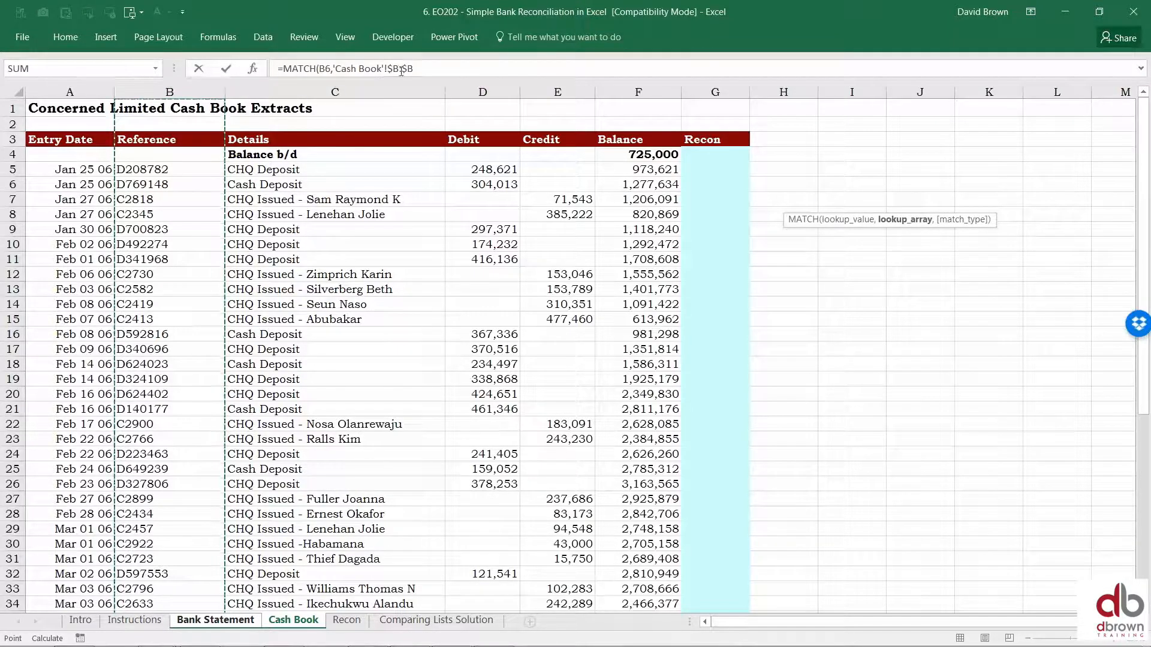
key("F4")
key("F4")
Step: Set the match type to 0 for an exact match, complete the MATCH formula, and return to Bank Statement cell G6
type(",")
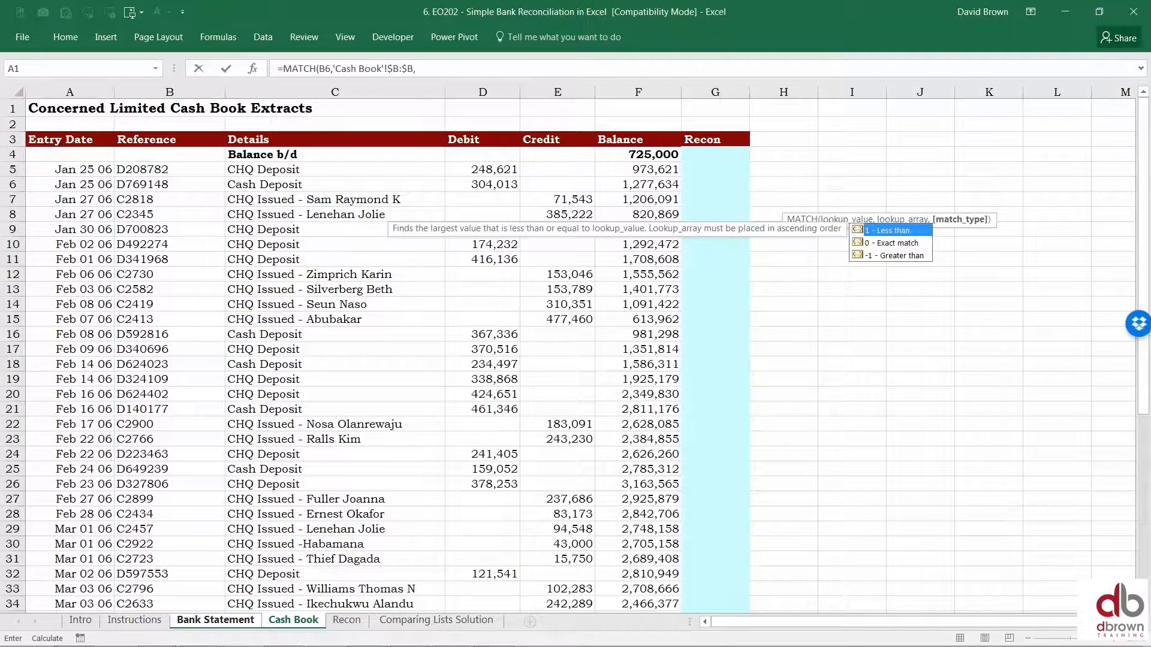
left_click(911, 244)
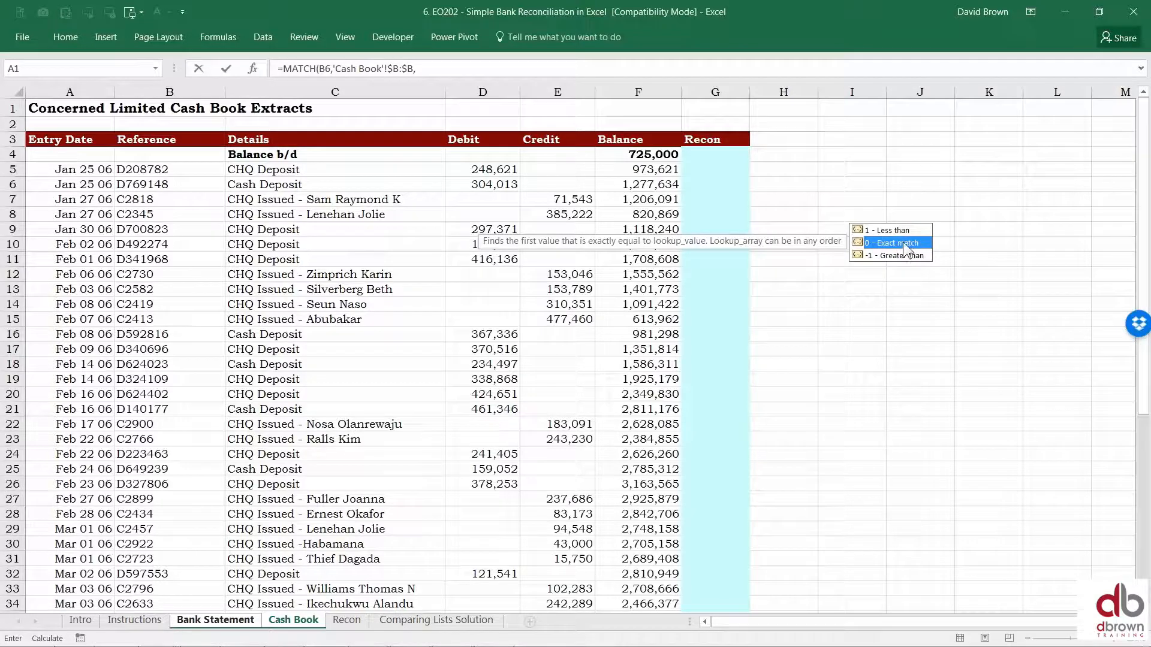
key("Tab")
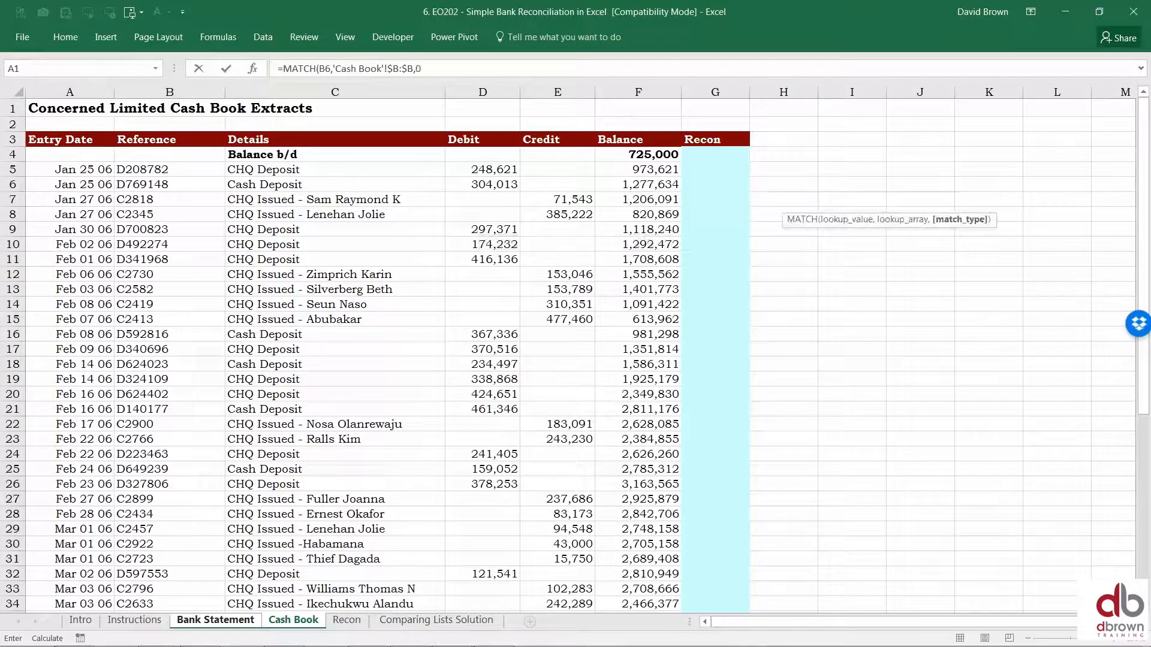
type(")")
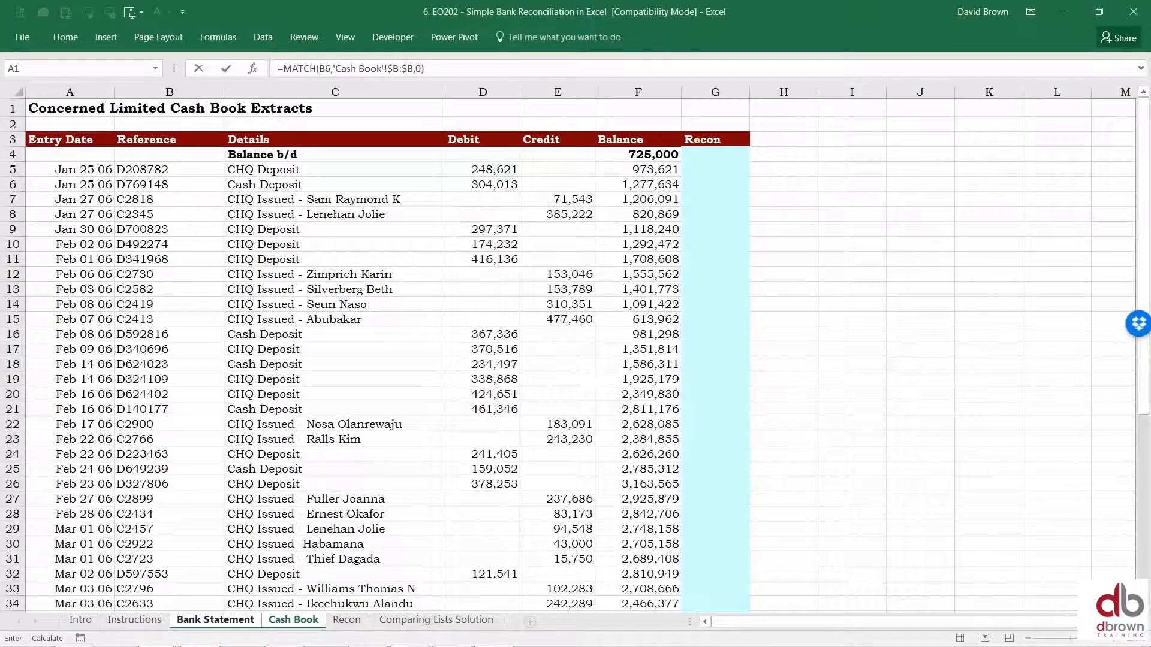
key("Return")
key("Up")
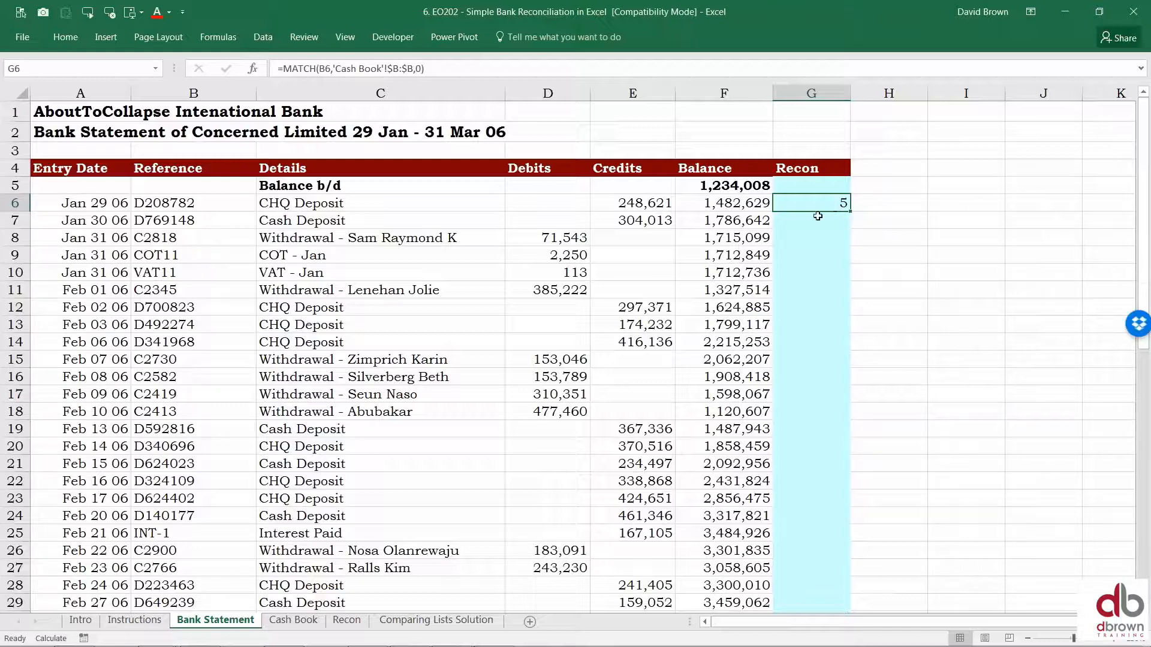
Step: Insert two blank rows above row 2 in the Cash Book sheet
left_click(288, 621)
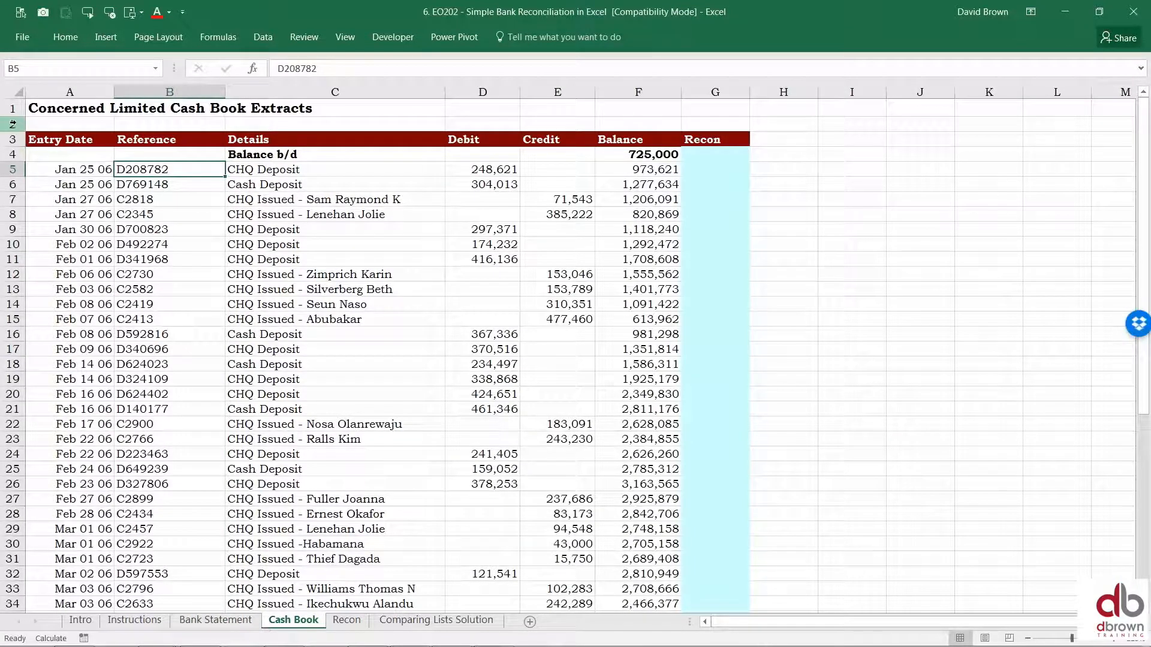
left_click_drag(15, 124, 19, 140)
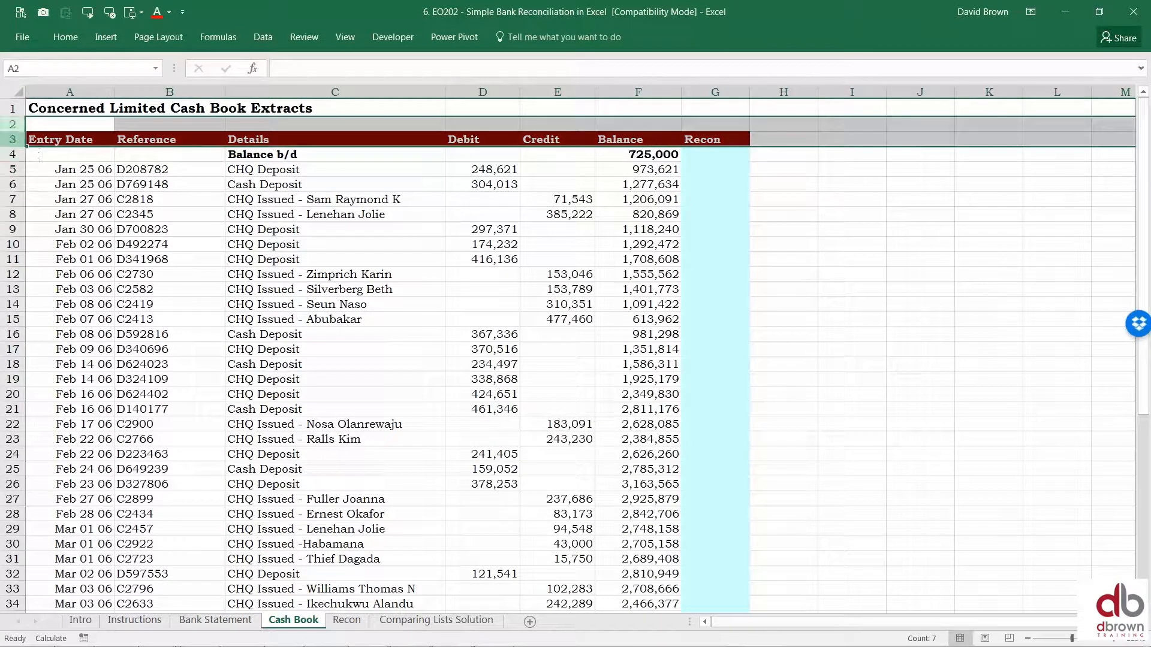
key("ctrl+shift+plus")
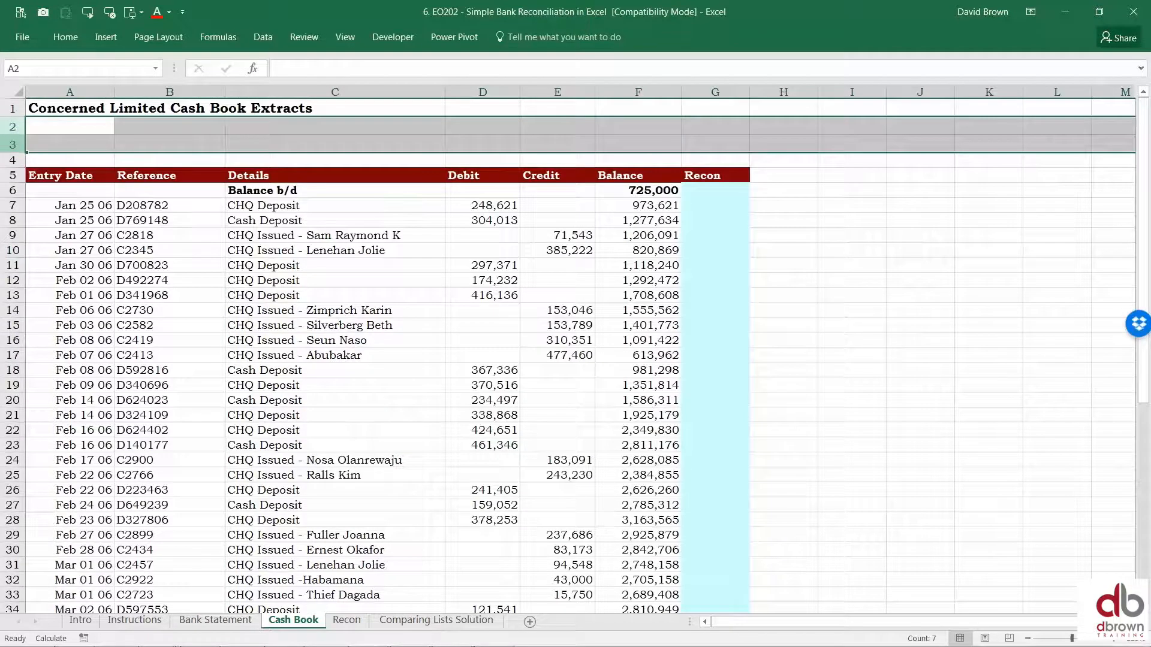
Step: Check the row number of reference D208782 in the Cash Book against the MATCH result in Bank Statement cell G6
left_click(144, 205)
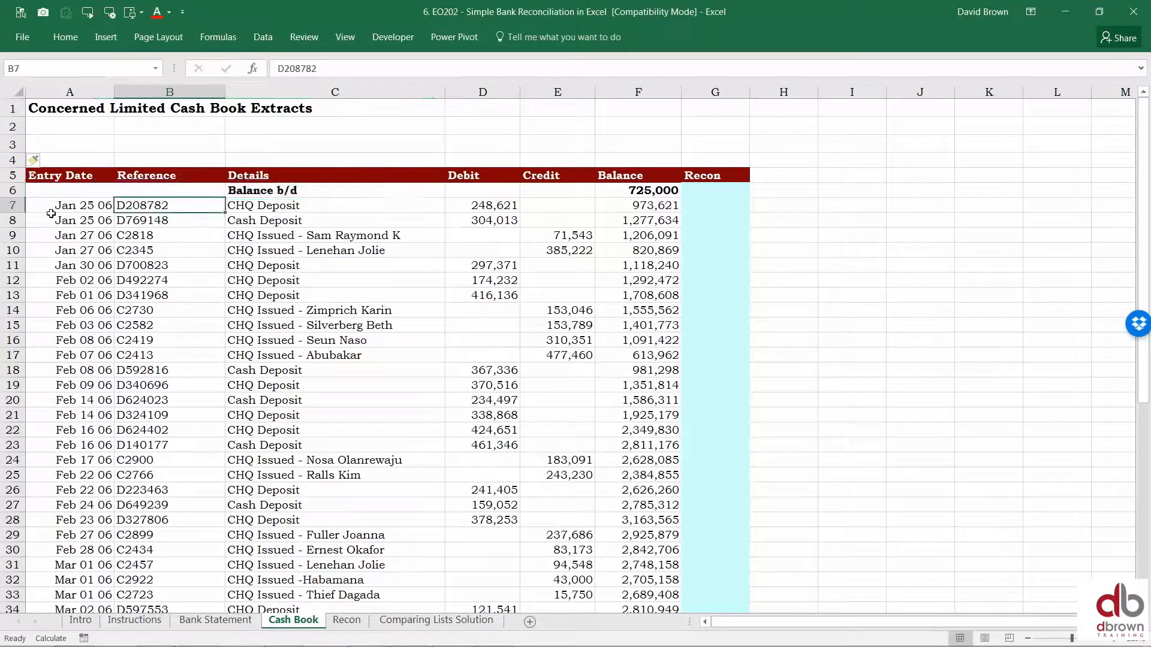
left_click(15, 205)
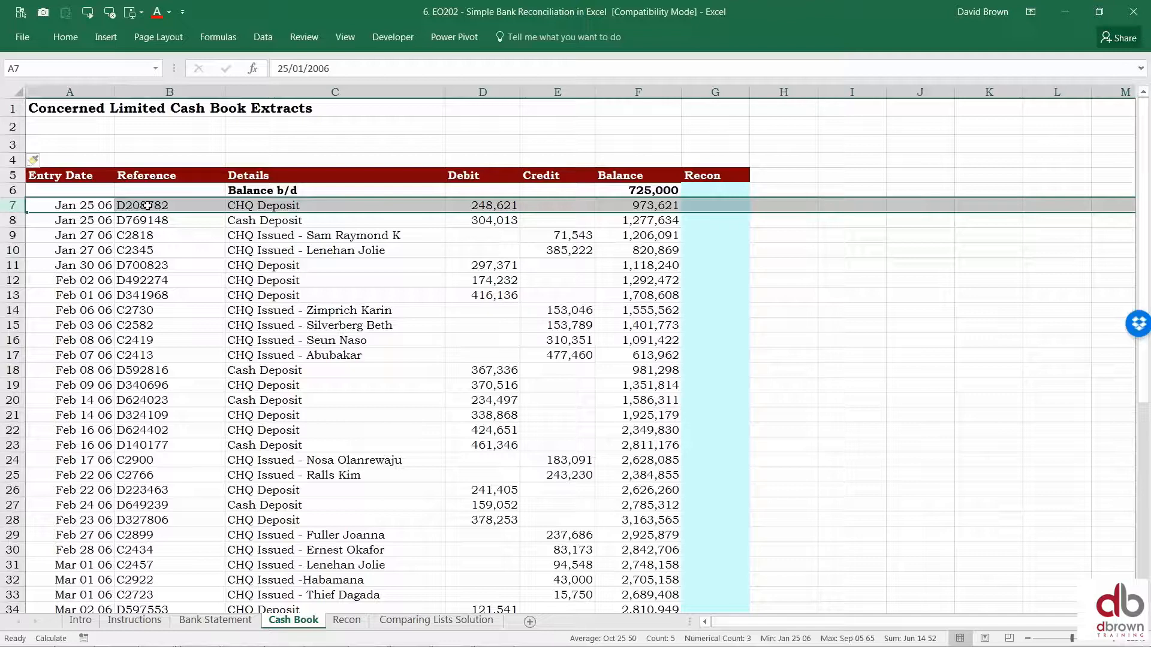
left_click(227, 621)
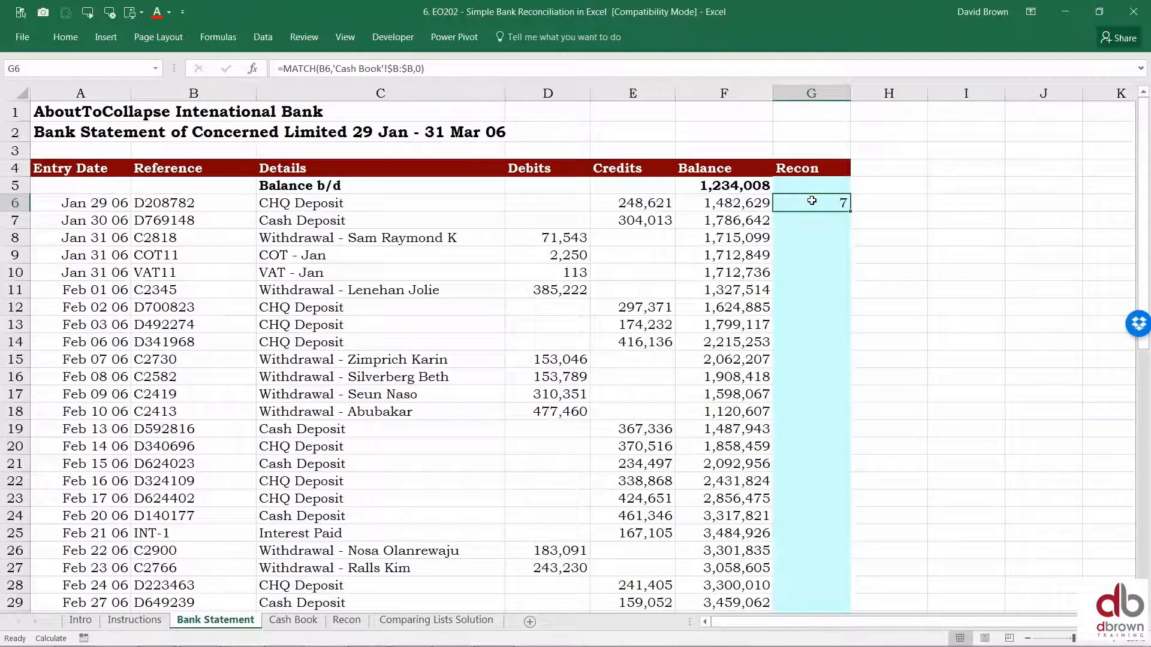
Step: Fill the MATCH formula from G6 down the Recon column and examine the results for the January COT and VAT rows
double_click(850, 210)
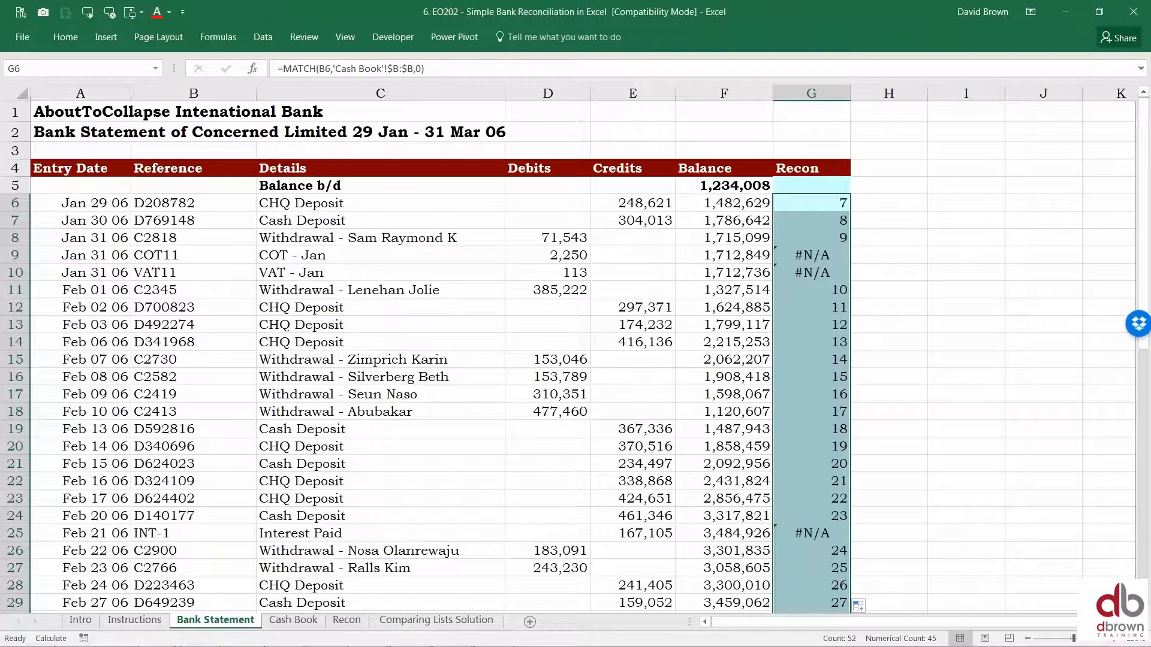
key("Down")
key("Down")
key("Down")
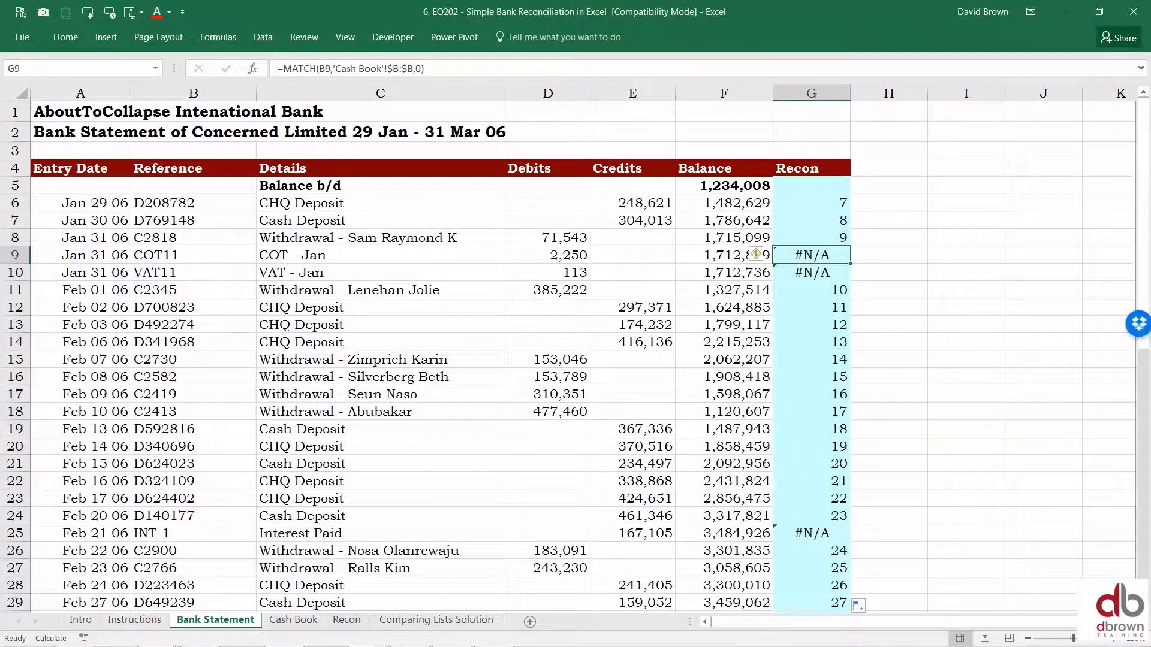
left_click_drag(15, 254, 17, 270)
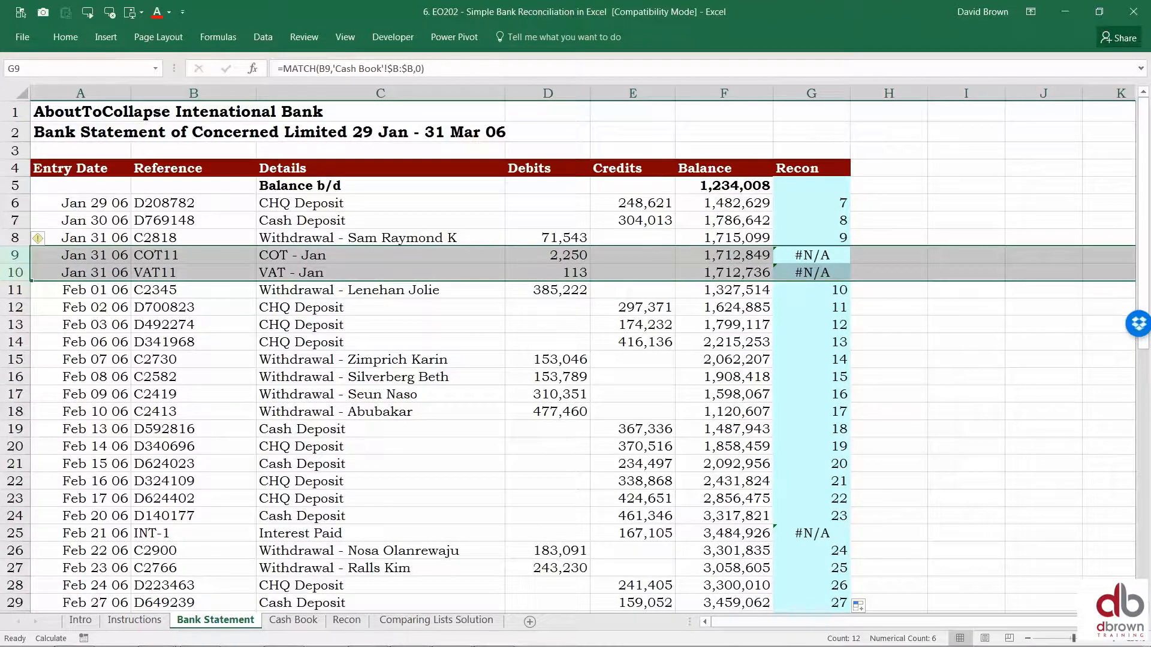
key("Down")
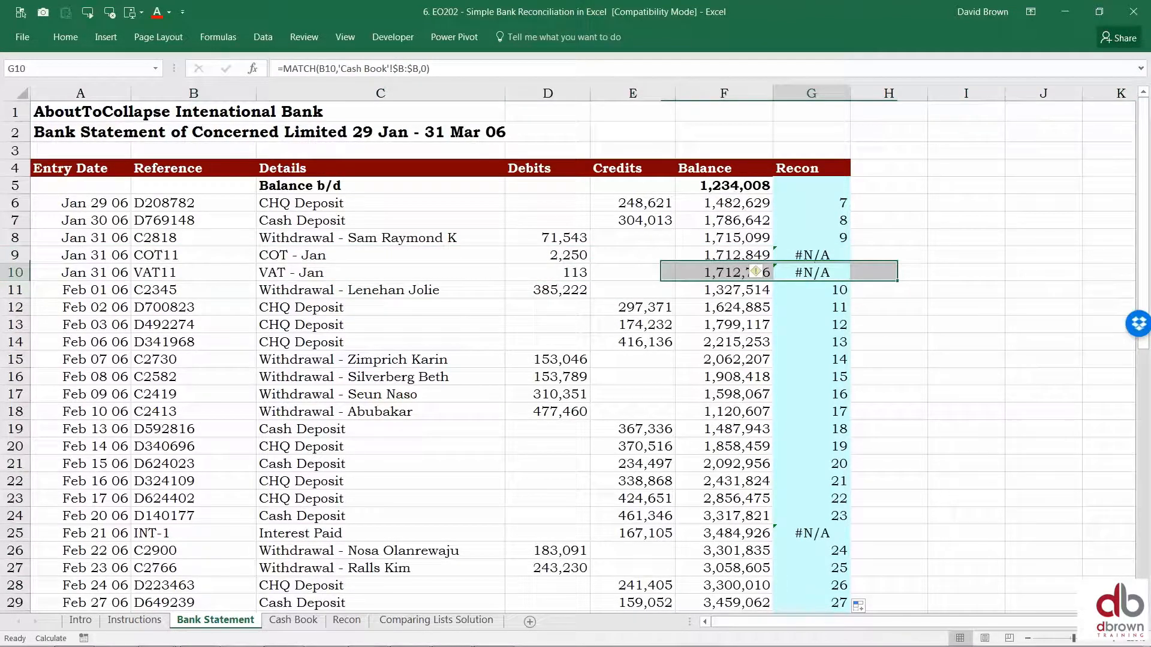
Step: Turn on filtering for the header row of the Bank Statement table
key("Up")
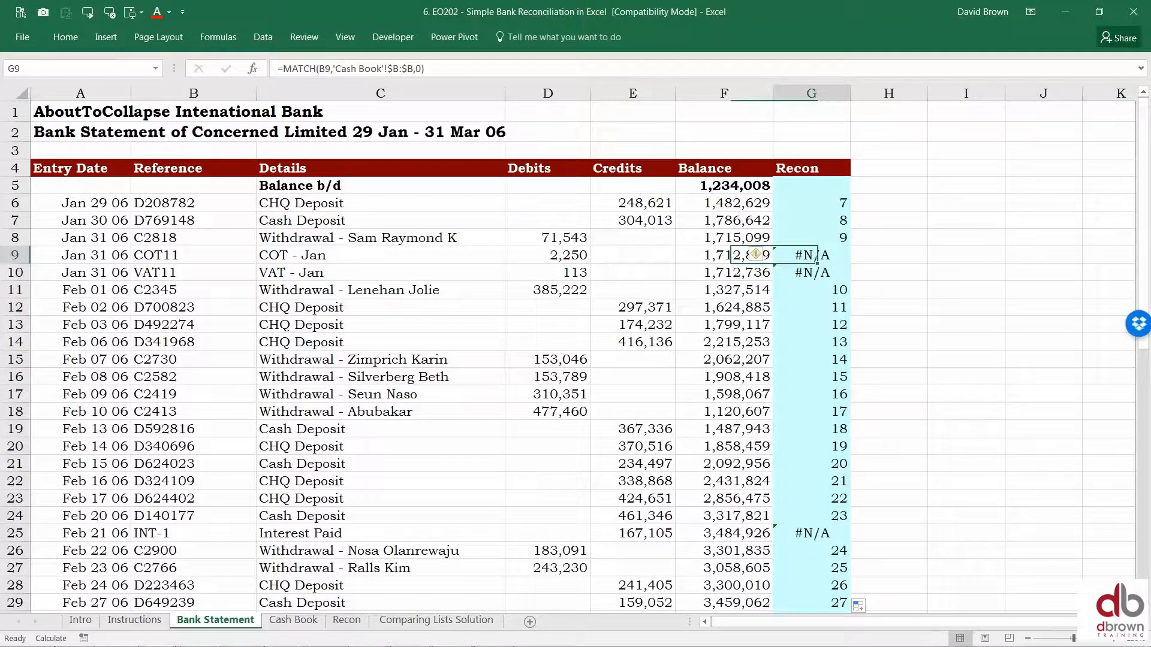
left_click(279, 40)
left_click(471, 75)
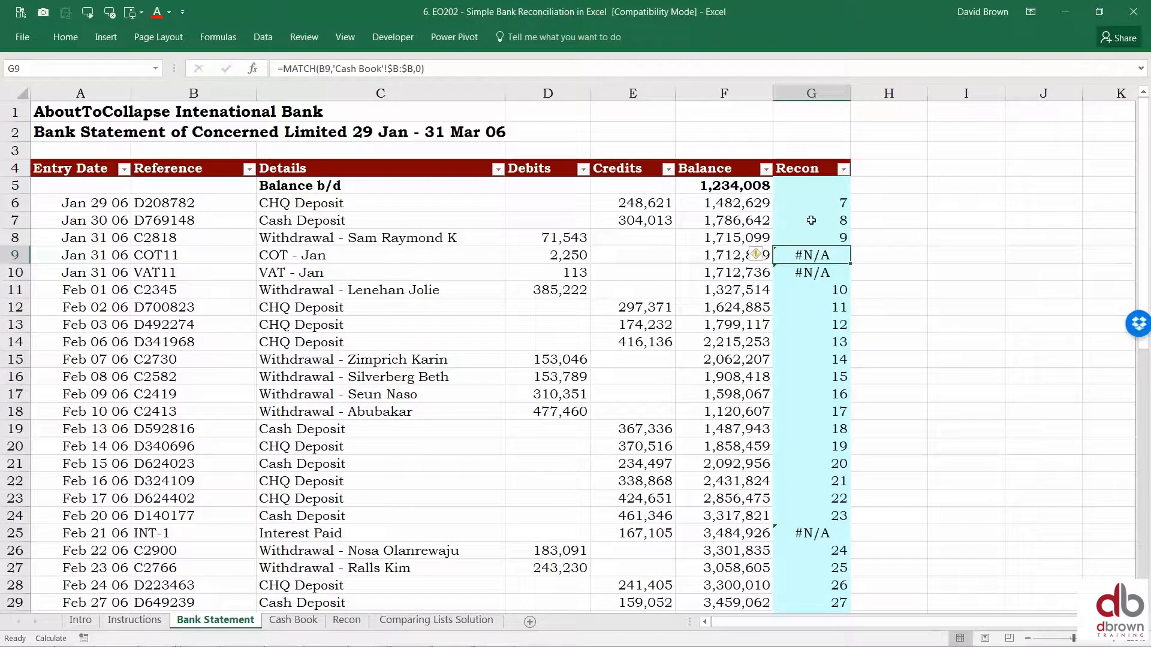
Step: Filter the Recon column of the bank statement to show only the #N/A entries
left_click(843, 170)
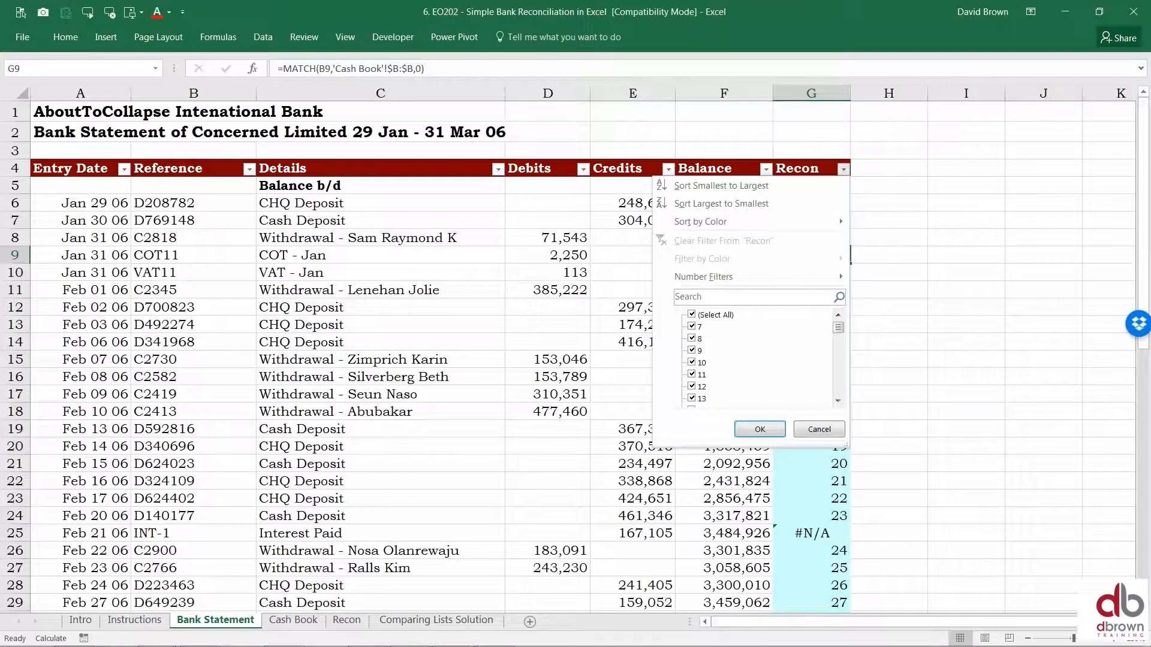
left_click(693, 316)
left_click(694, 317)
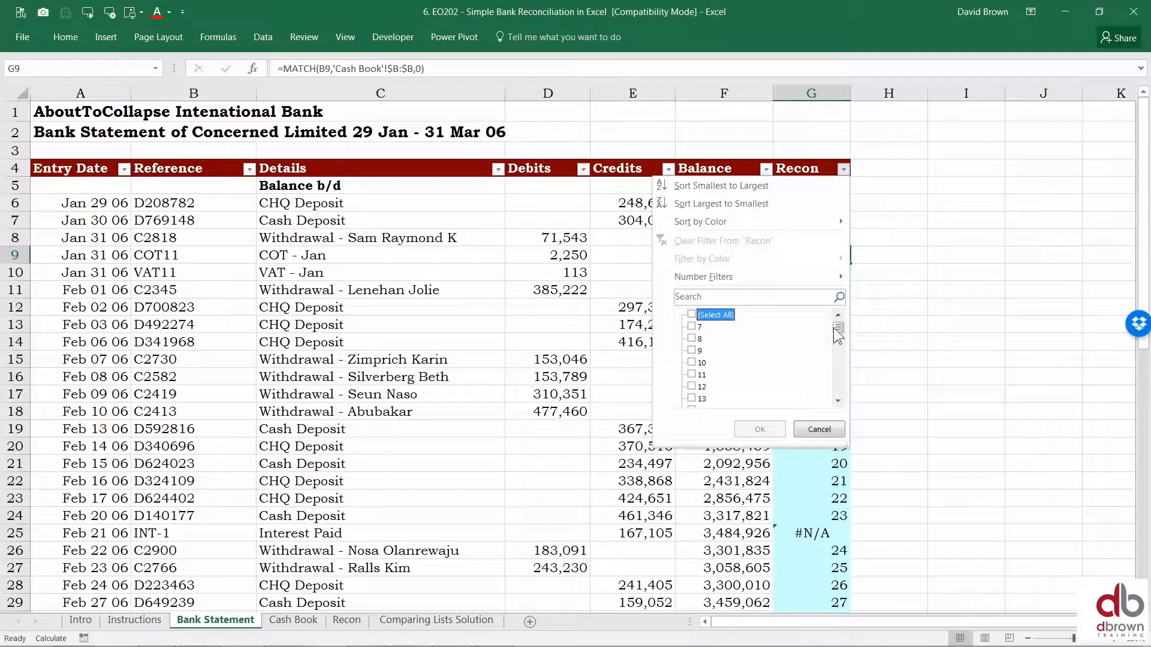
scroll(838, 336, "down", 9)
scroll(836, 387, "down", 5)
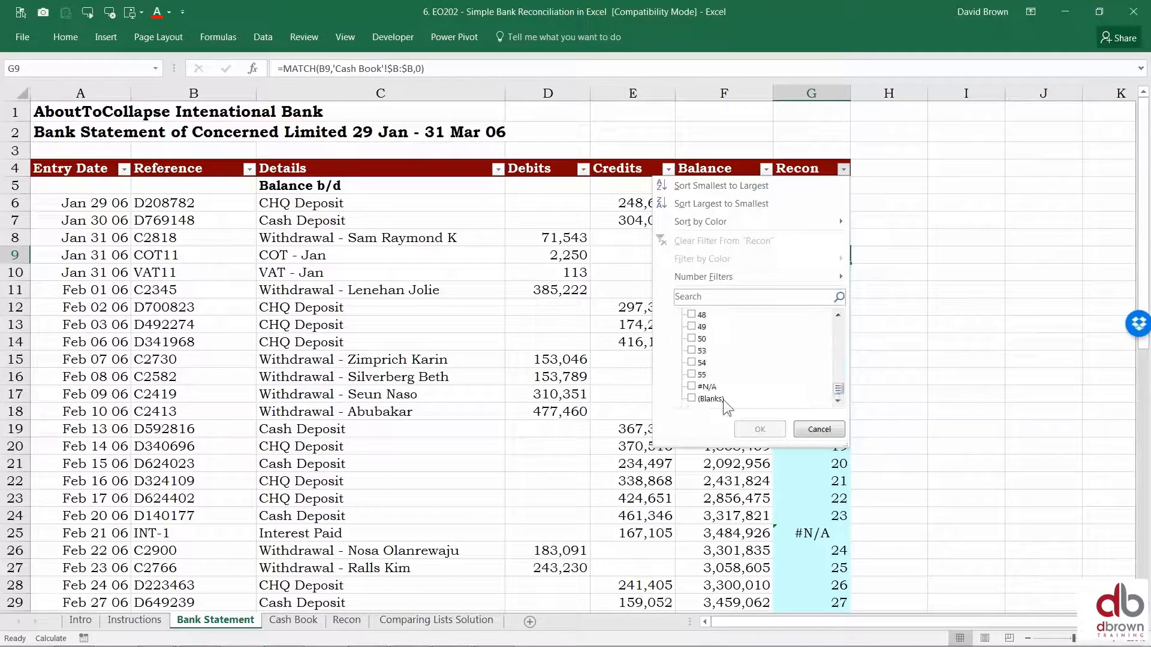
left_click(691, 387)
left_click(747, 430)
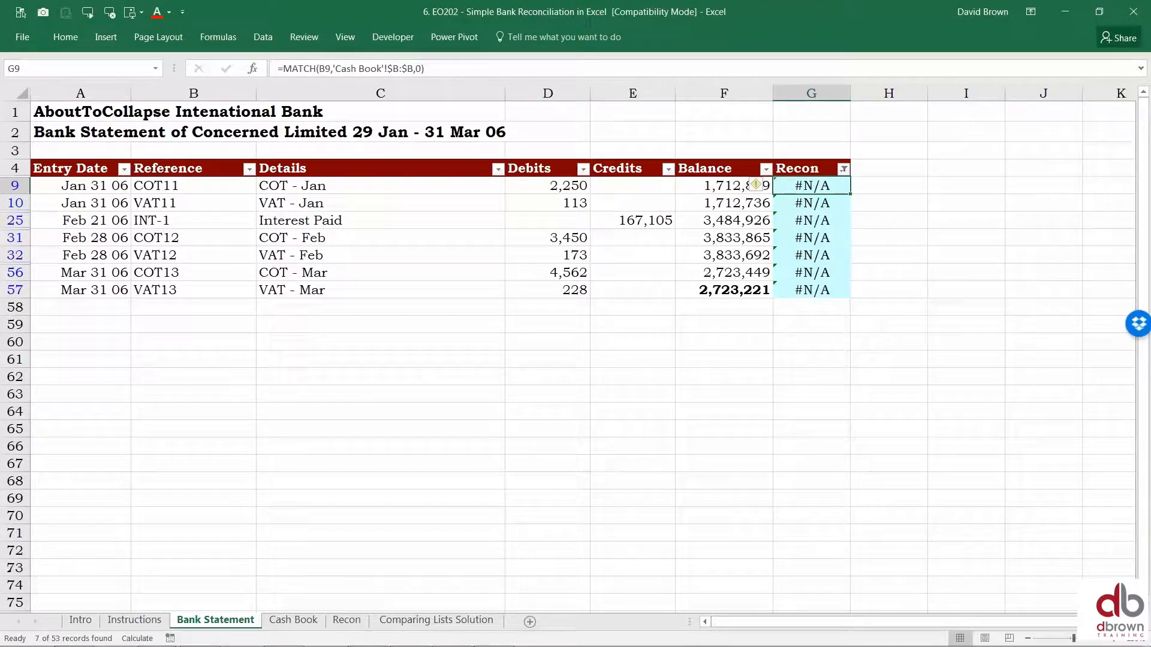
Step: Examine the Debits amounts of the unmatched bank statement entries by selecting D9:D57
key("Left")
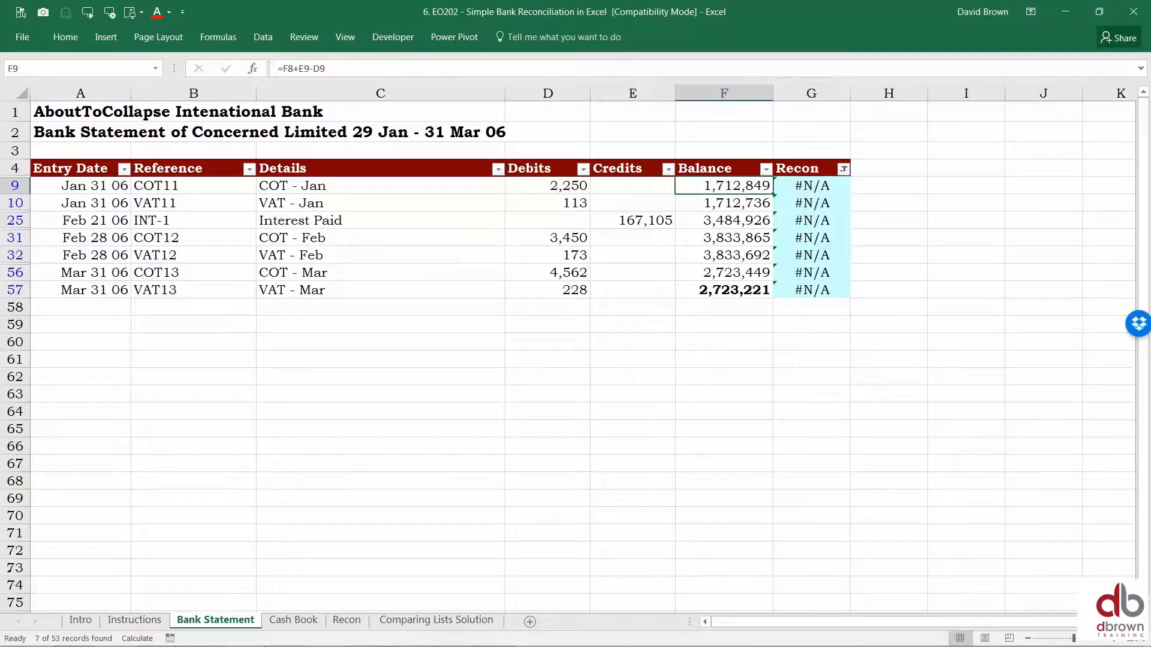
key("Left")
key("Left")
key("shift+Down")
key("shift+Down")
key("shift+Down")
key("shift+Down")
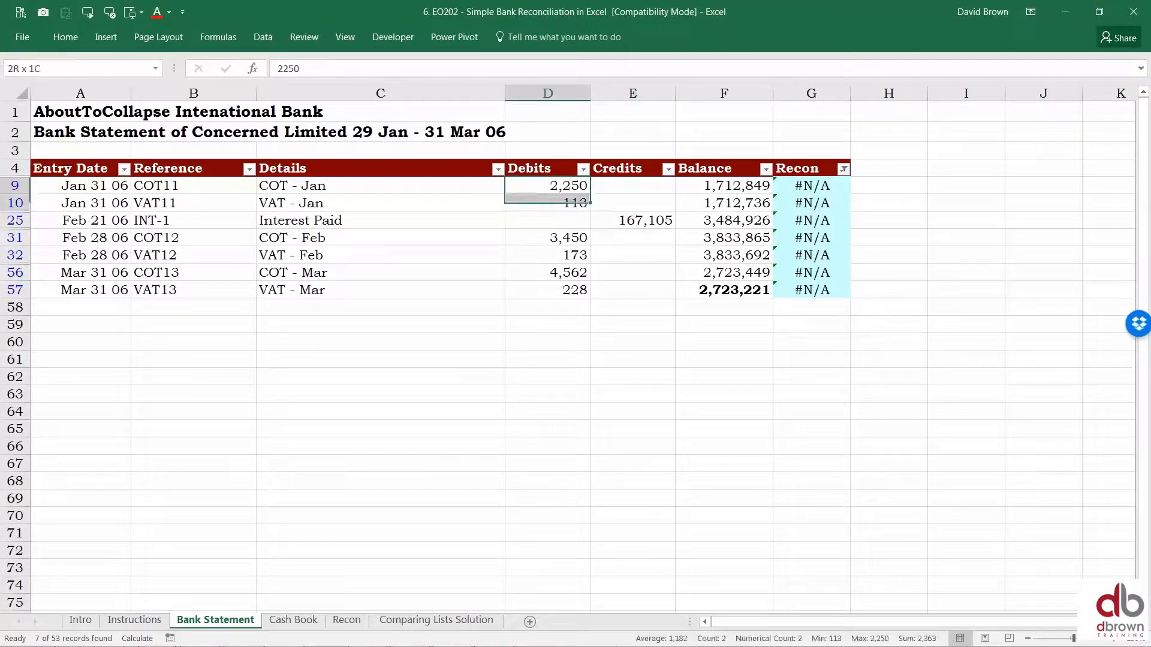
key("shift+Down")
key("shift+Down")
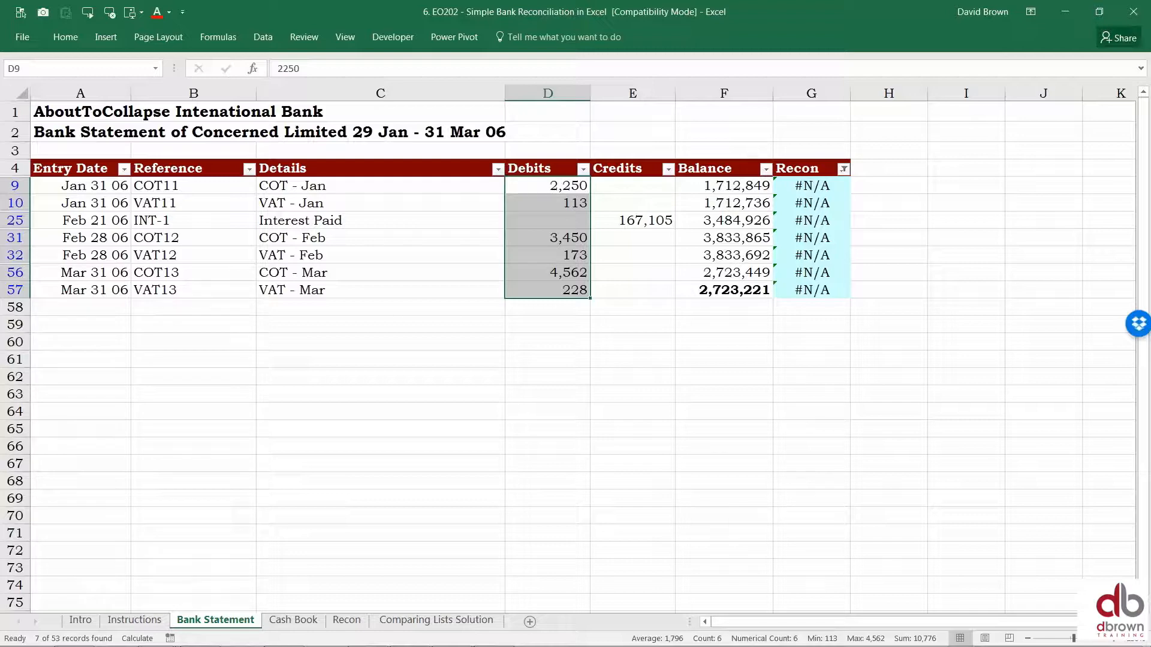
Step: Examine the Details of the unmatched COT and VAT charges for January, February and March
key("Left")
key("shift+Down")
key("shift+Right")
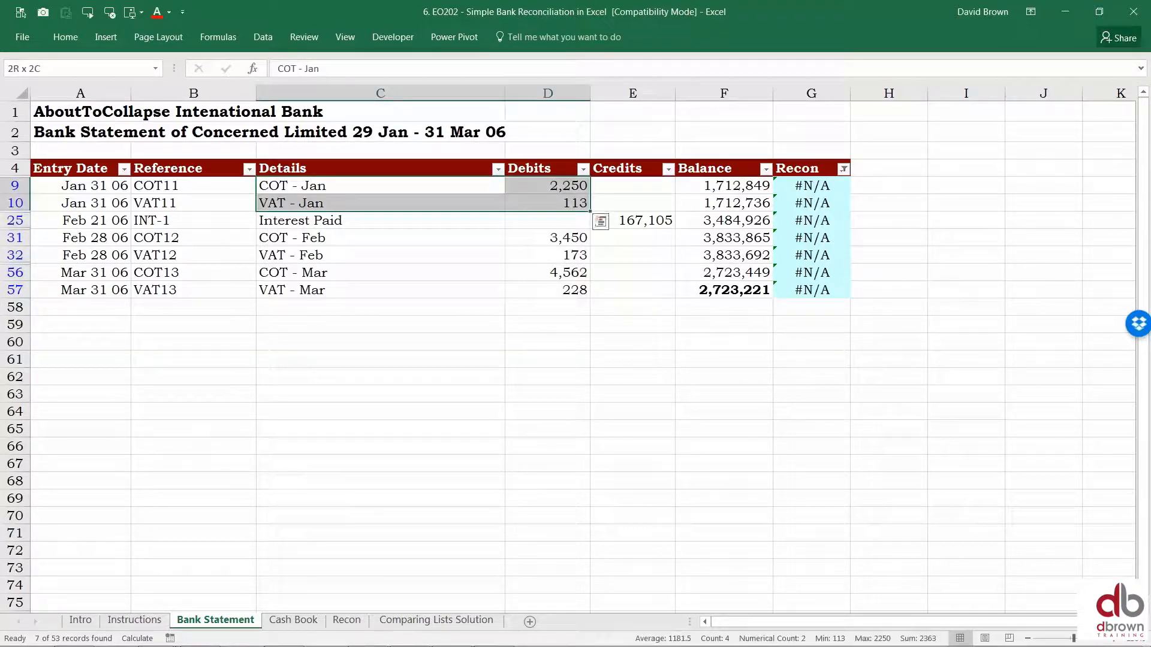
key("shift+Left")
key("Return")
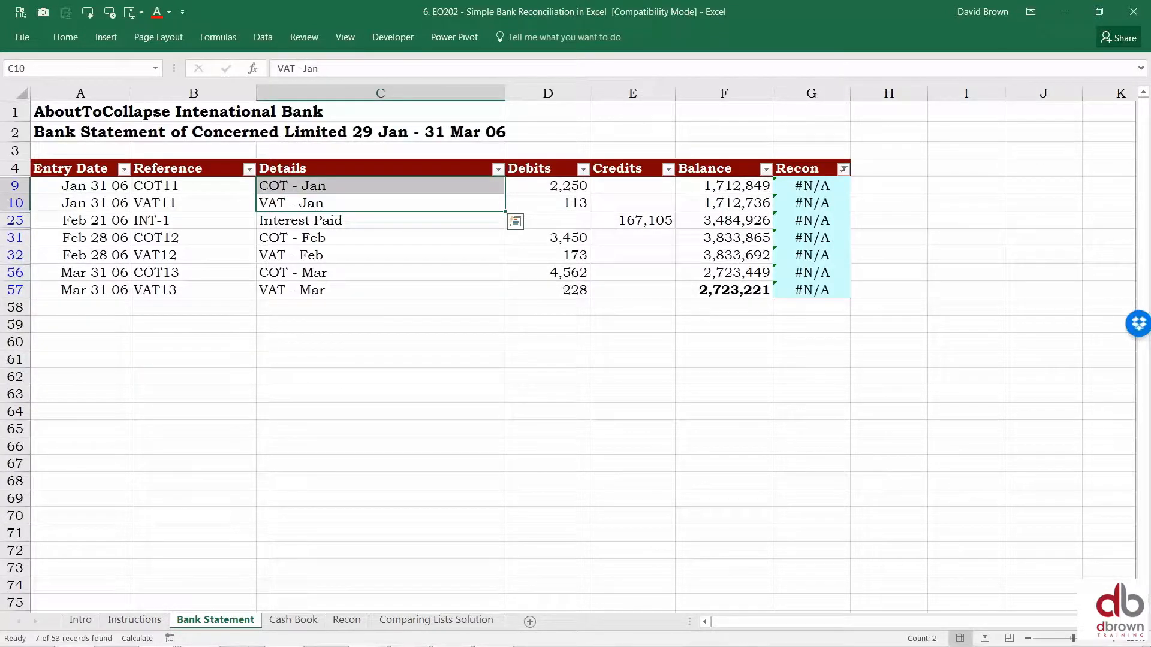
key("Down")
key("Down")
key("shift+Down")
key("shift+Down")
key("shift+Down")
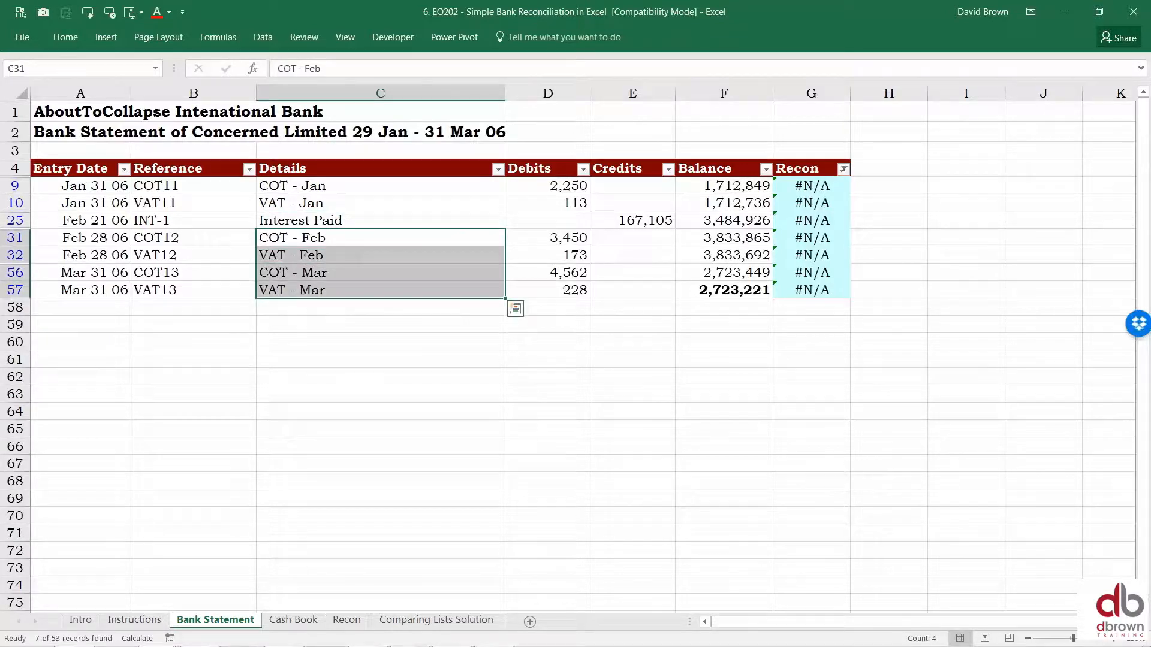
Step: Check the sum of the unmatched debits by selecting the visible amounts from COT - Jan through VAT - Mar
key("Right")
key("Up")
key("Up")
key("Up")
key("shift+Down")
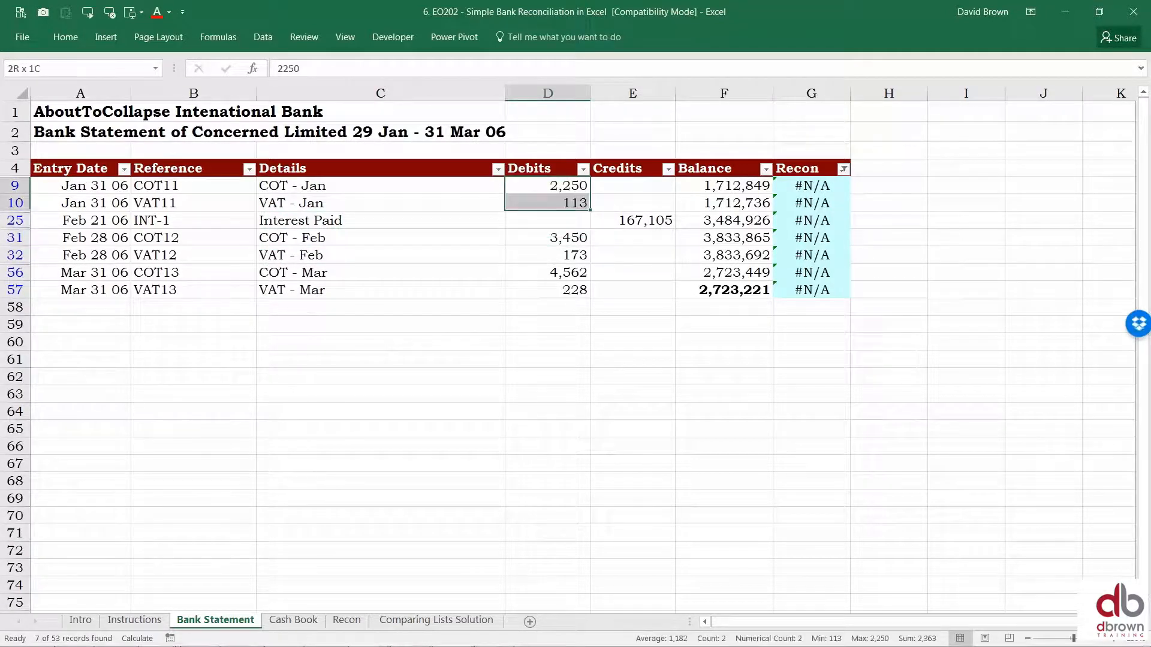
key("shift+Down")
key("shift+Down")
key("shift+Down")
key("shift+Down")
key("shift+Down")
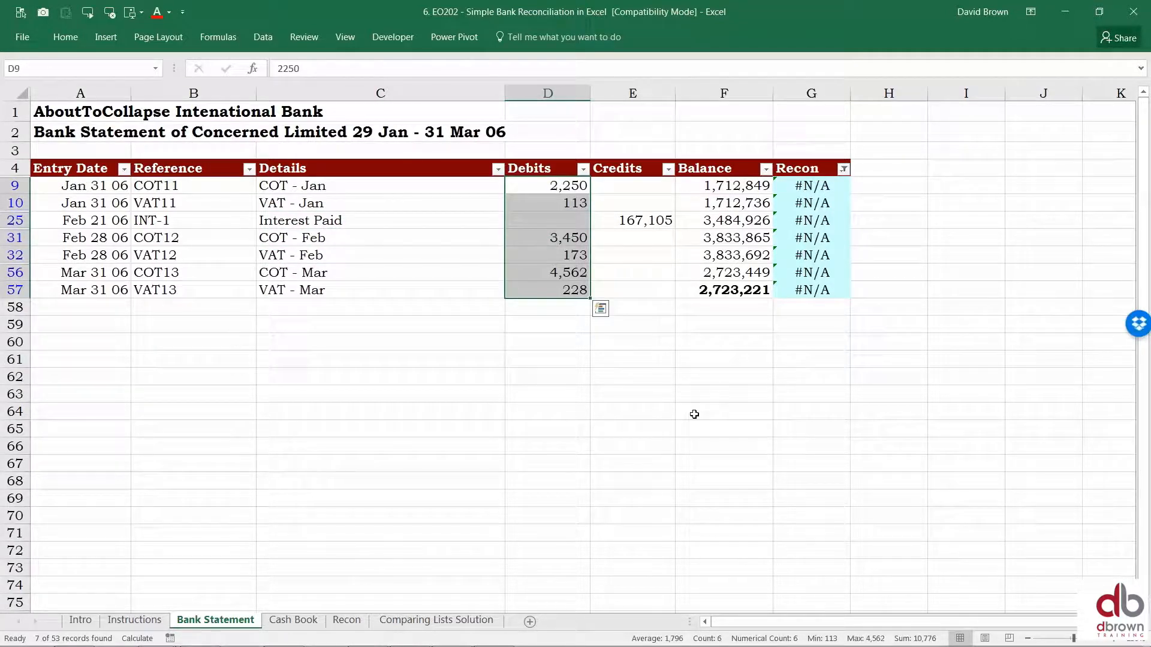
Step: Review the sections of the Recon sheet and locate where the bank charges belong
left_click(354, 623)
scroll(267, 471, "down", 1)
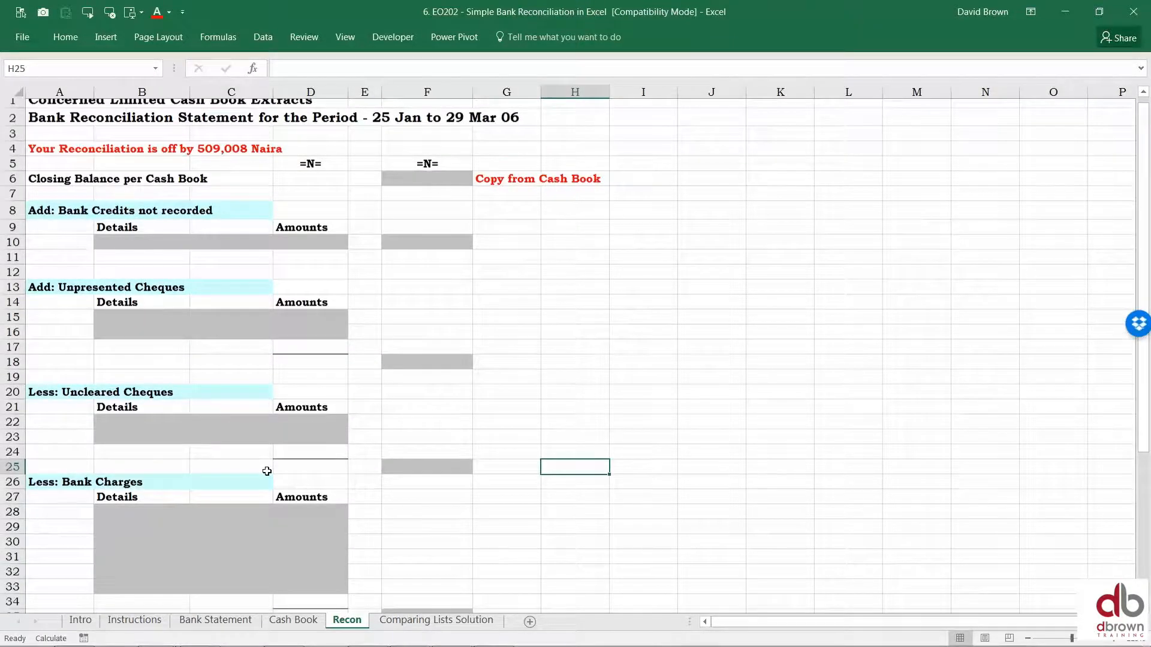
scroll(267, 471, "down", 2)
left_click(150, 426)
scroll(152, 434, "up", 1)
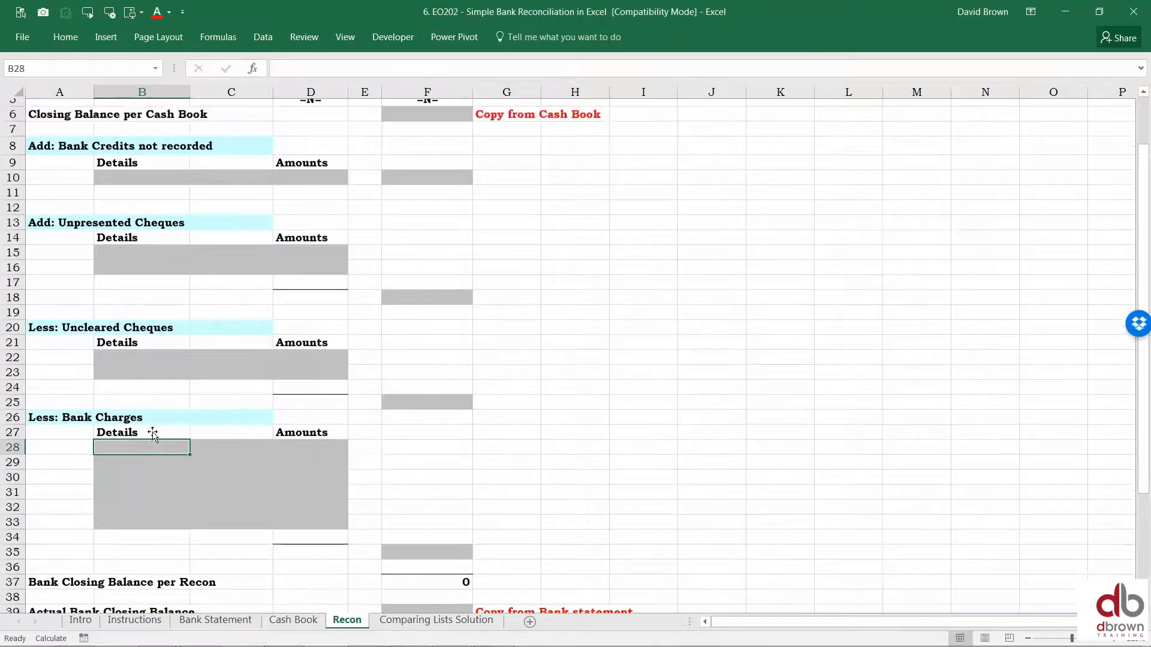
scroll(153, 434, "up", 2)
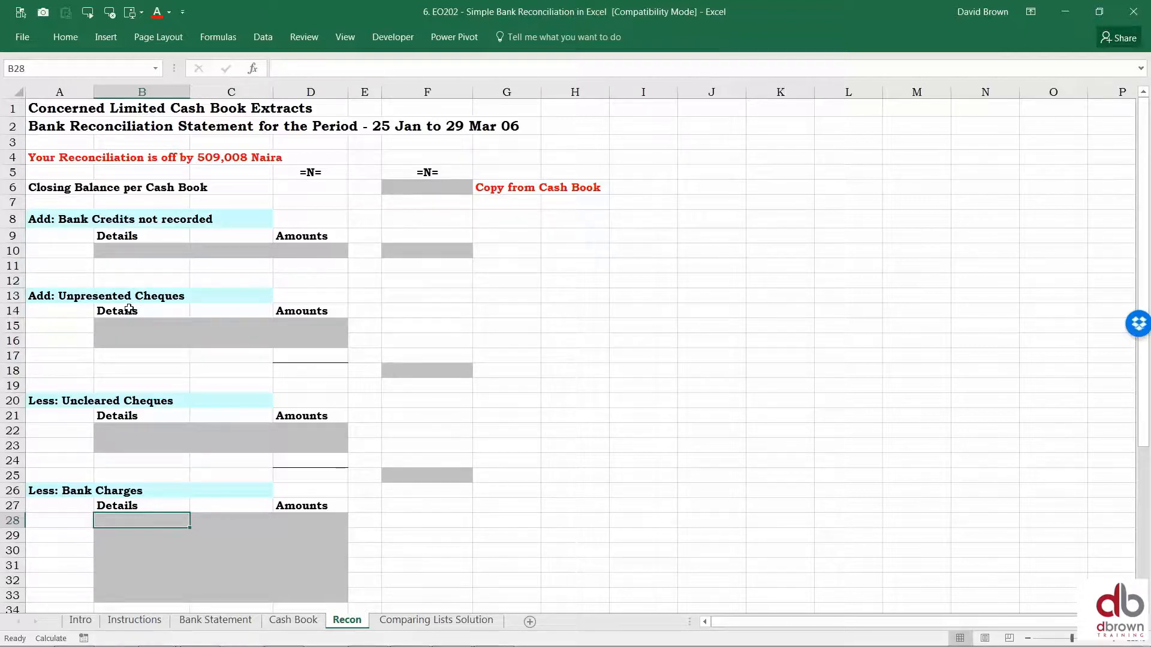
Step: Copy the filtered debit amounts D9:D57 from the Bank Statement sheet and paste them as values at D28 of the Recon sheet
left_click(211, 627)
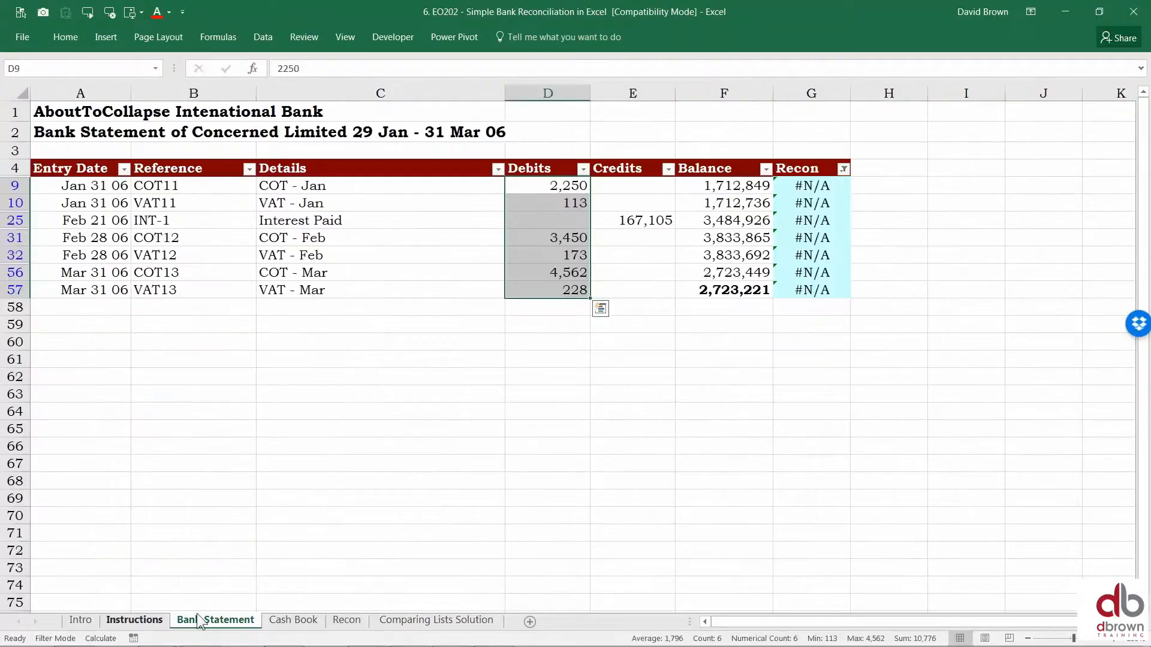
left_click(820, 186)
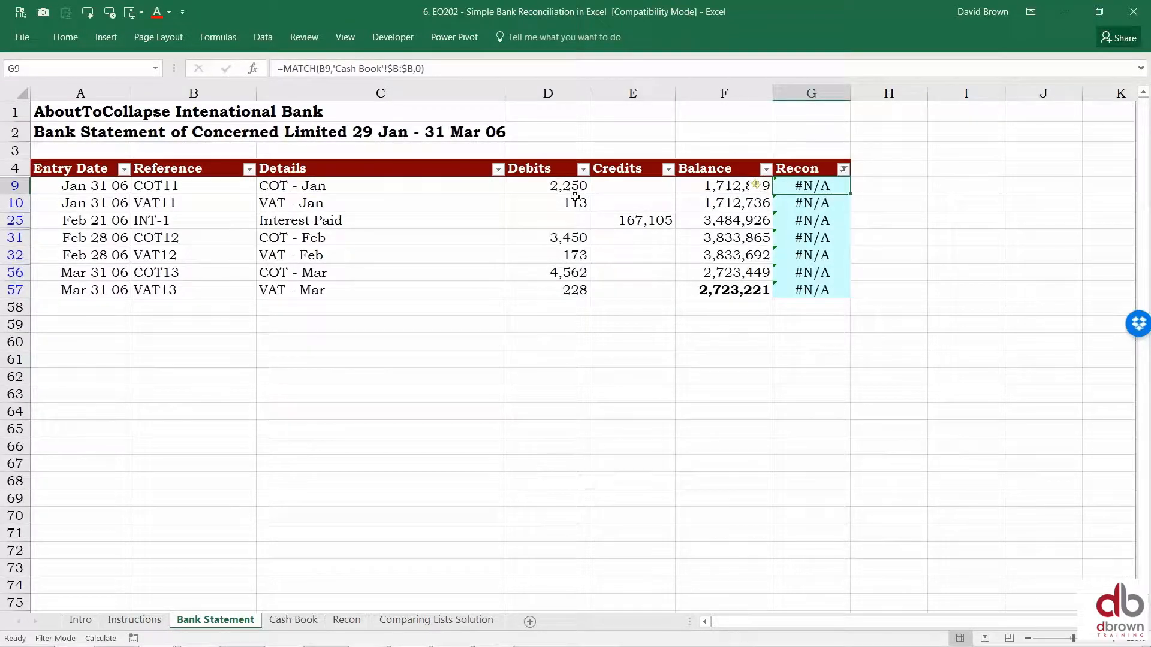
left_click_drag(569, 186, 568, 306)
key("ctrl+c")
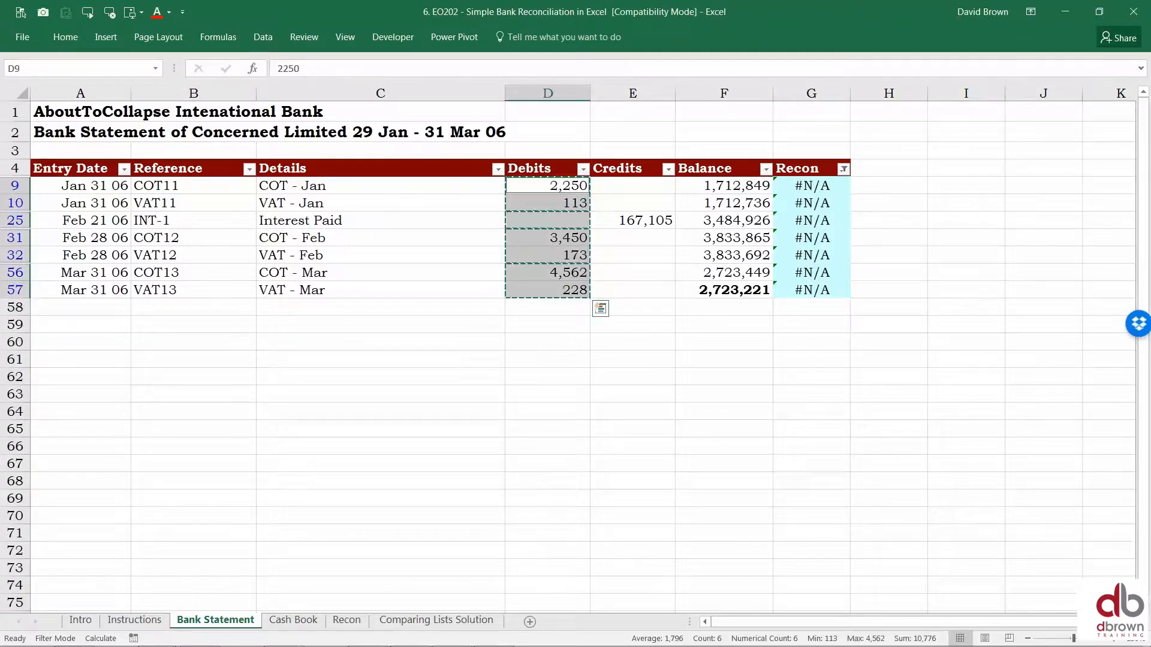
left_click(347, 620)
scroll(343, 530, "down", 1)
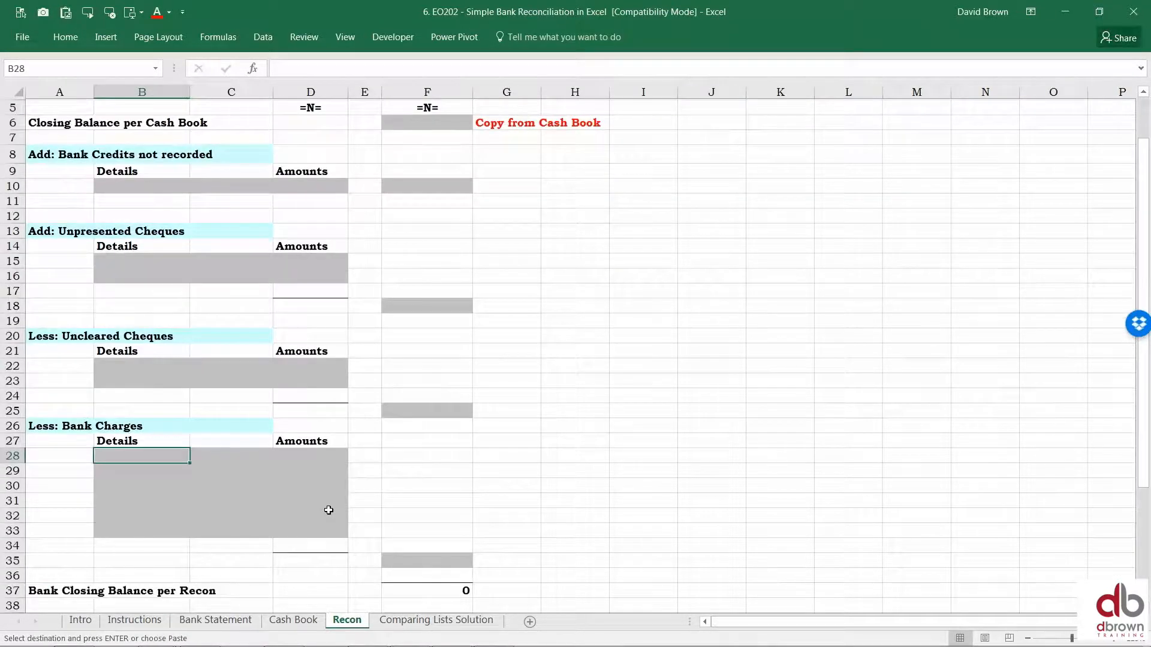
scroll(328, 510, "down", 1)
left_click(312, 424)
key("ctrl+alt+v")
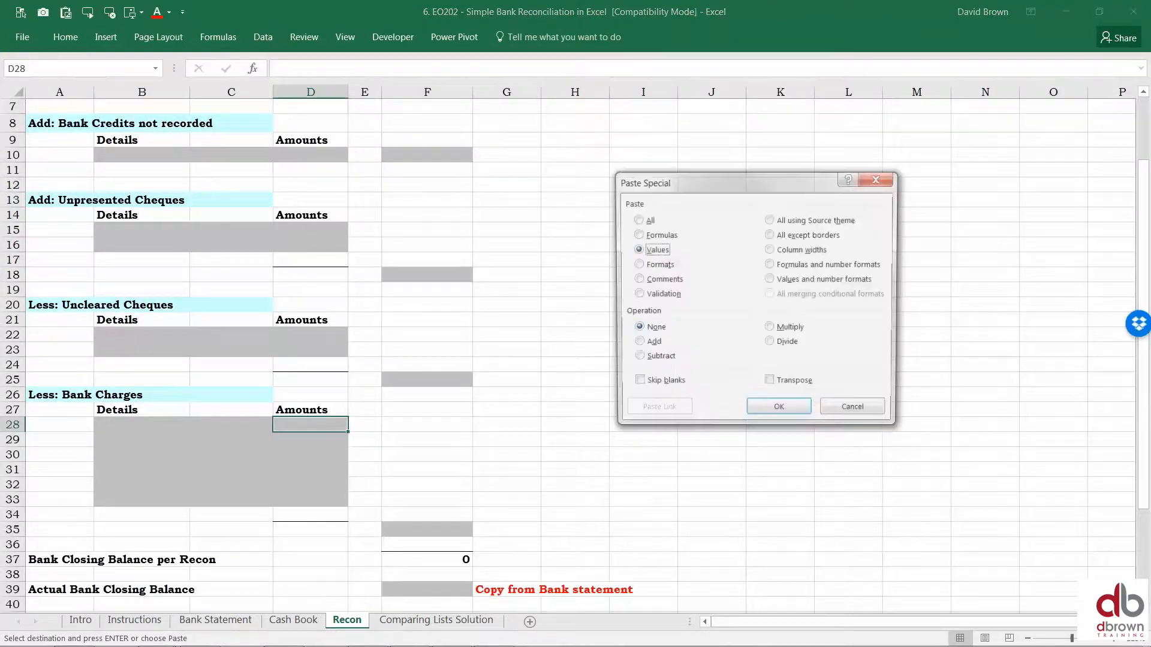
key("Return")
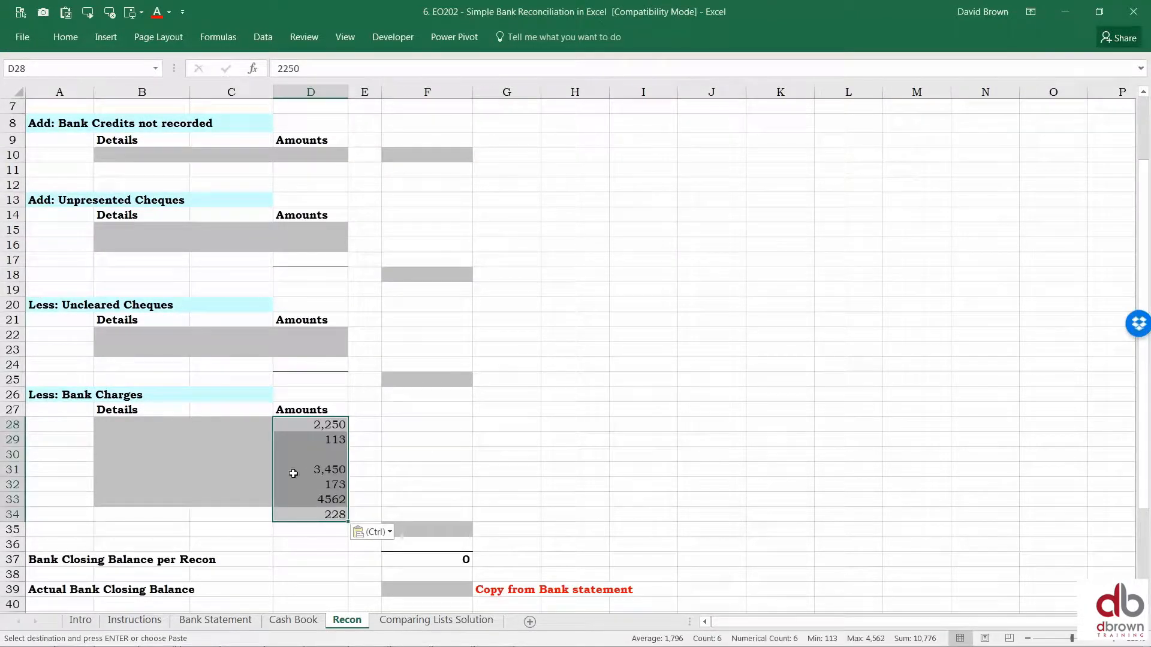
Step: Close the gap in the Bank Charges amounts by moving D31:D34 up to start at D30, leaving D34 empty
left_click_drag(312, 470, 335, 514)
key("ctrl+x")
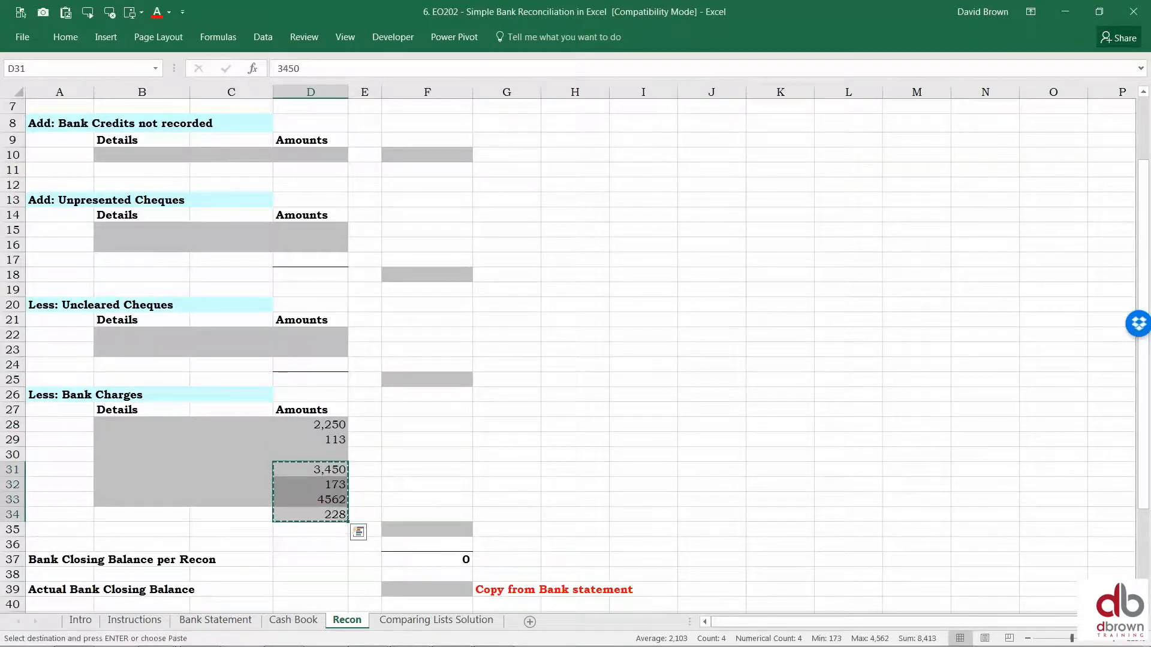
key("Up")
key("alt+e")
key("s")
key("v")
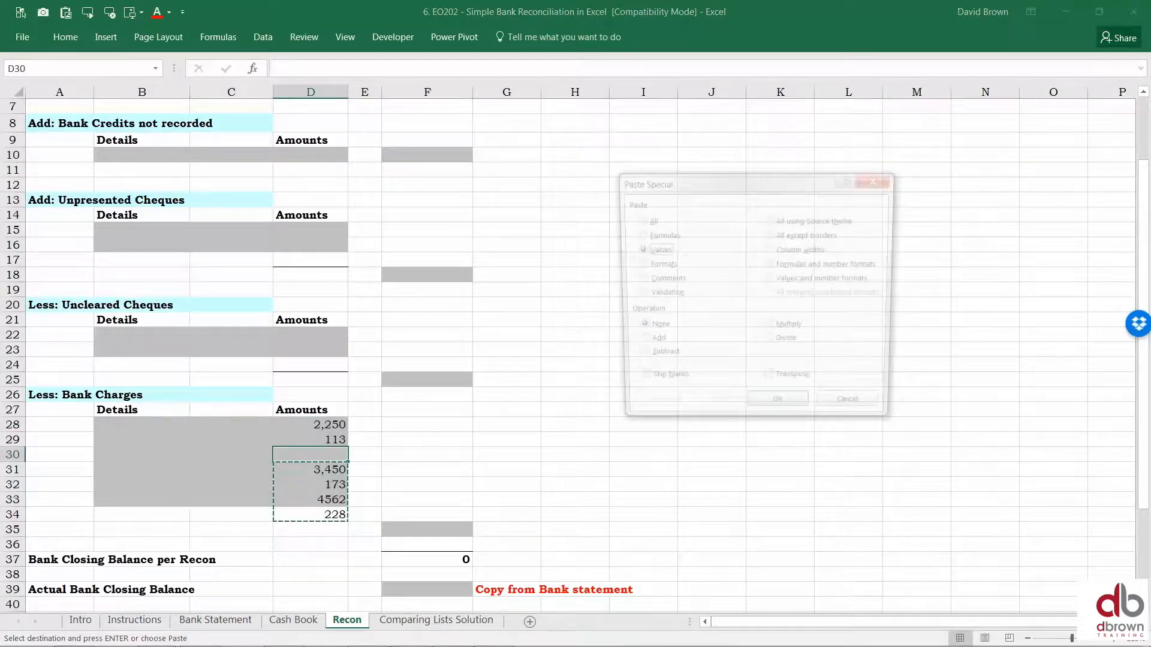
key("Return")
key("Escape")
left_click(335, 514)
key("Delete")
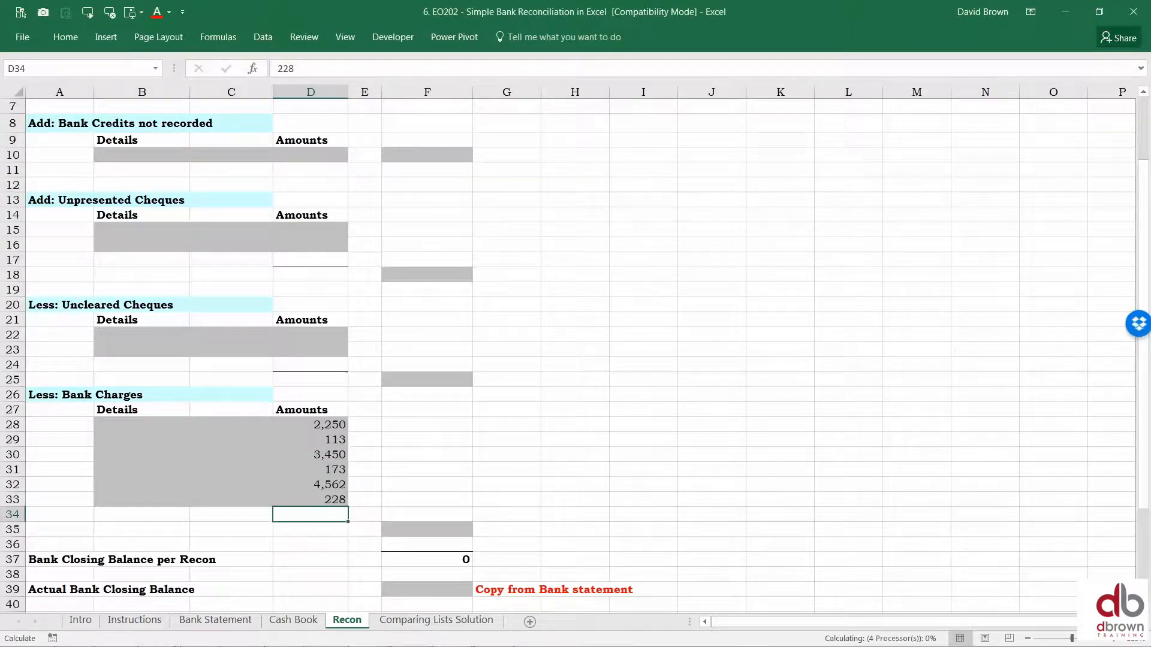
Step: Filter the Debits column of the Bank Statement sheet to exclude blanks
left_click(215, 620)
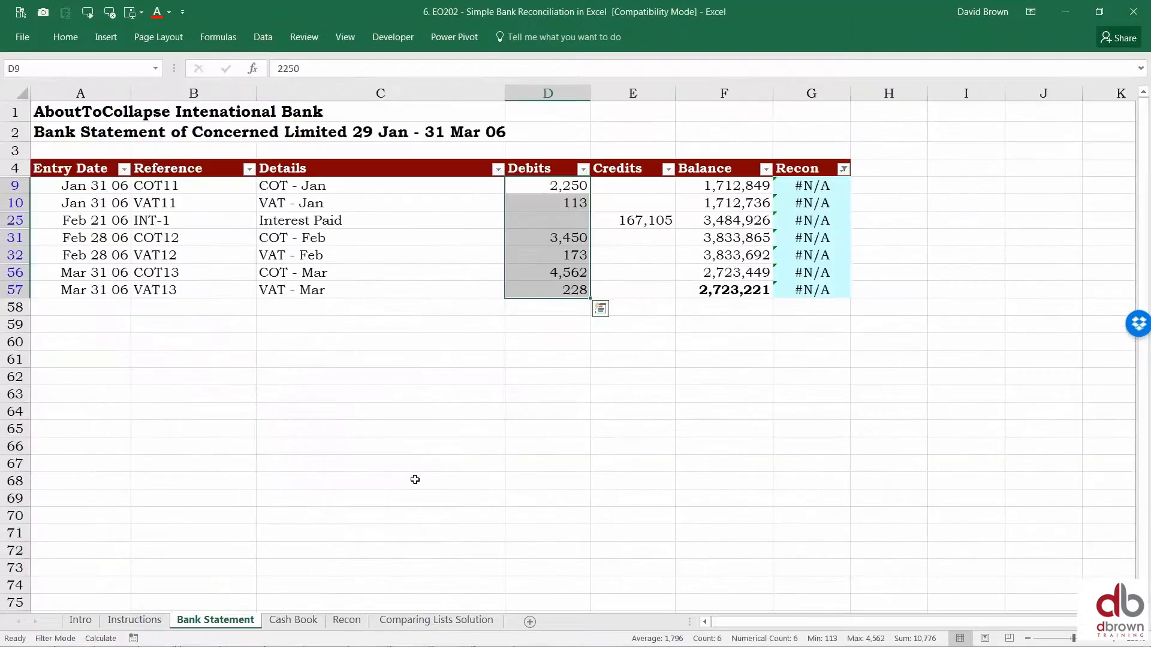
left_click(568, 225)
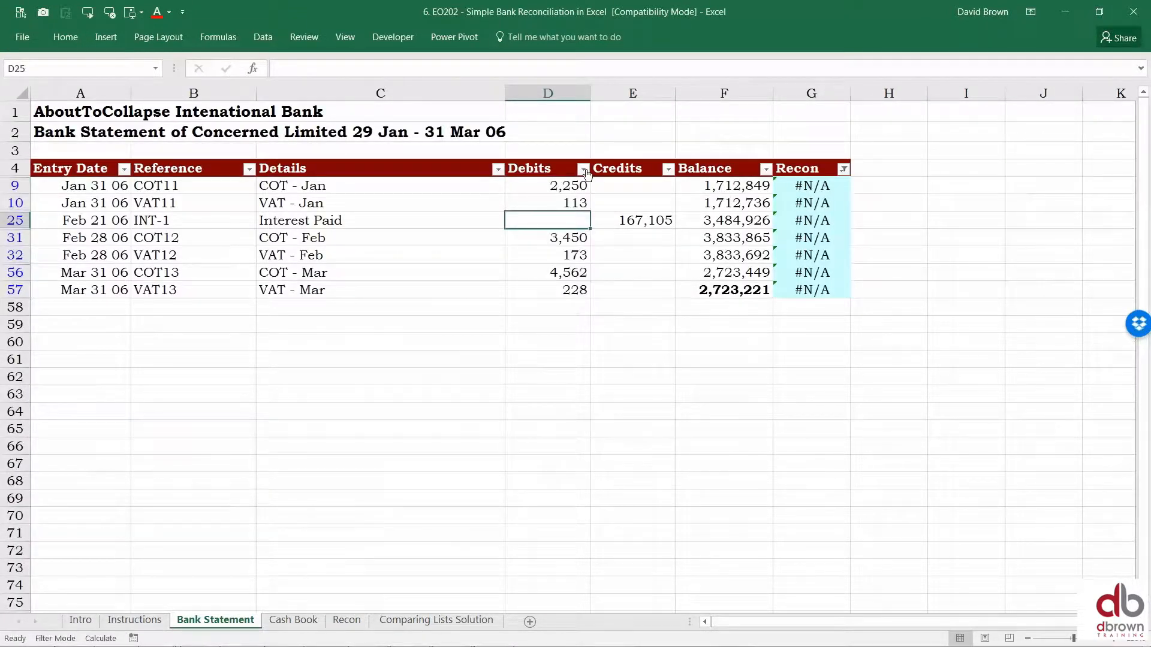
key("alt+Down")
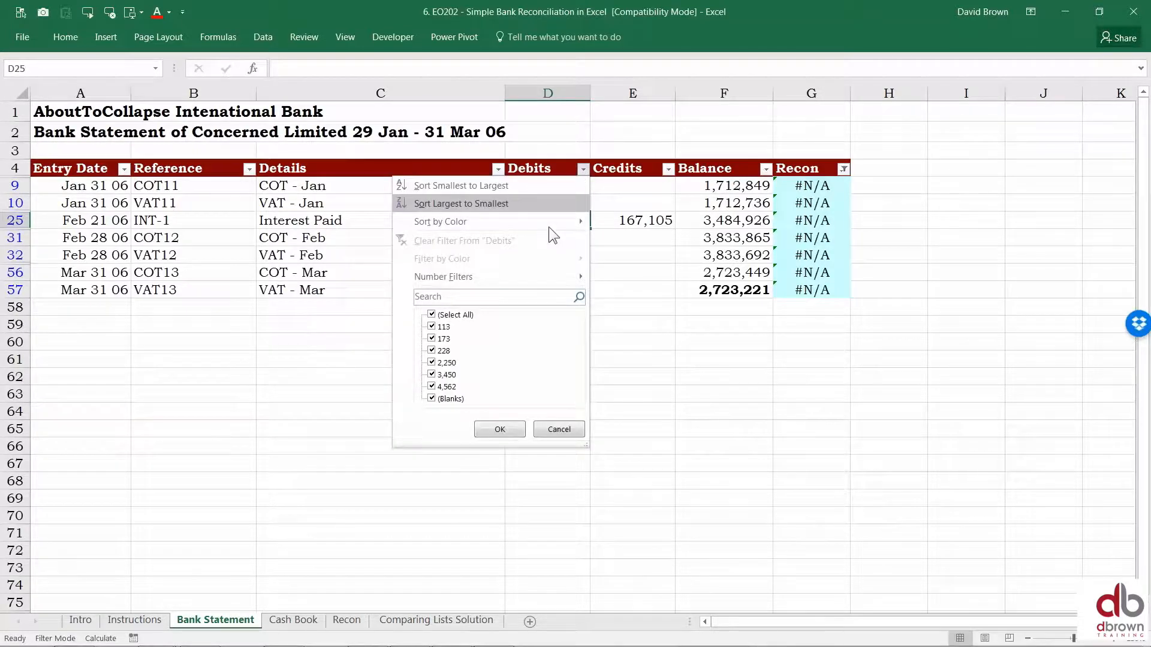
left_click(449, 398)
left_click(478, 430)
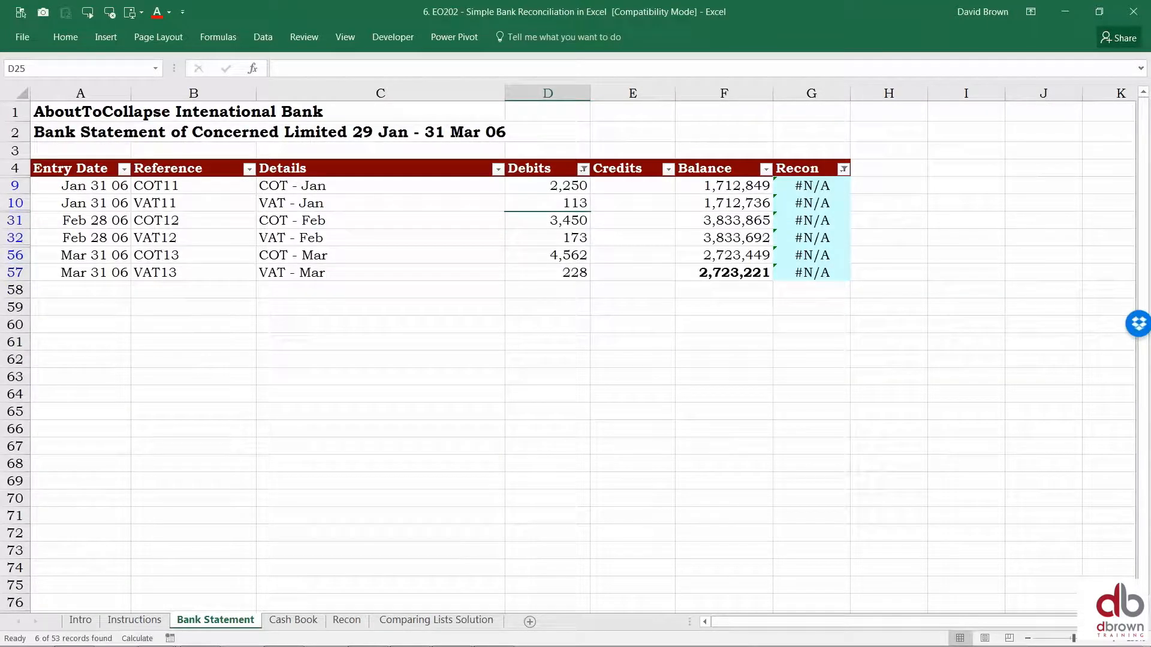
Step: Copy the visible Details C9:C57 from the bank statement and paste them as values at B28 under Bank Charges on the Recon sheet
left_click_drag(303, 186, 311, 273)
key("alt+semicolon")
key("ctrl+c")
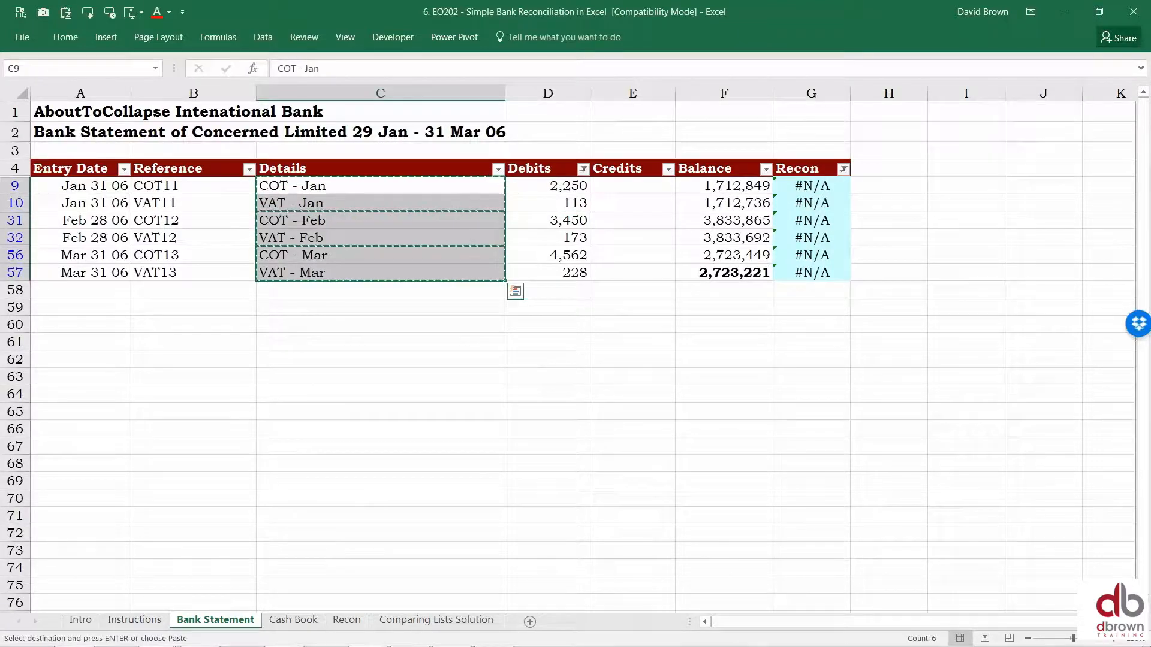
key("ctrl+Page_Down")
key("ctrl+Page_Down")
left_click(173, 423)
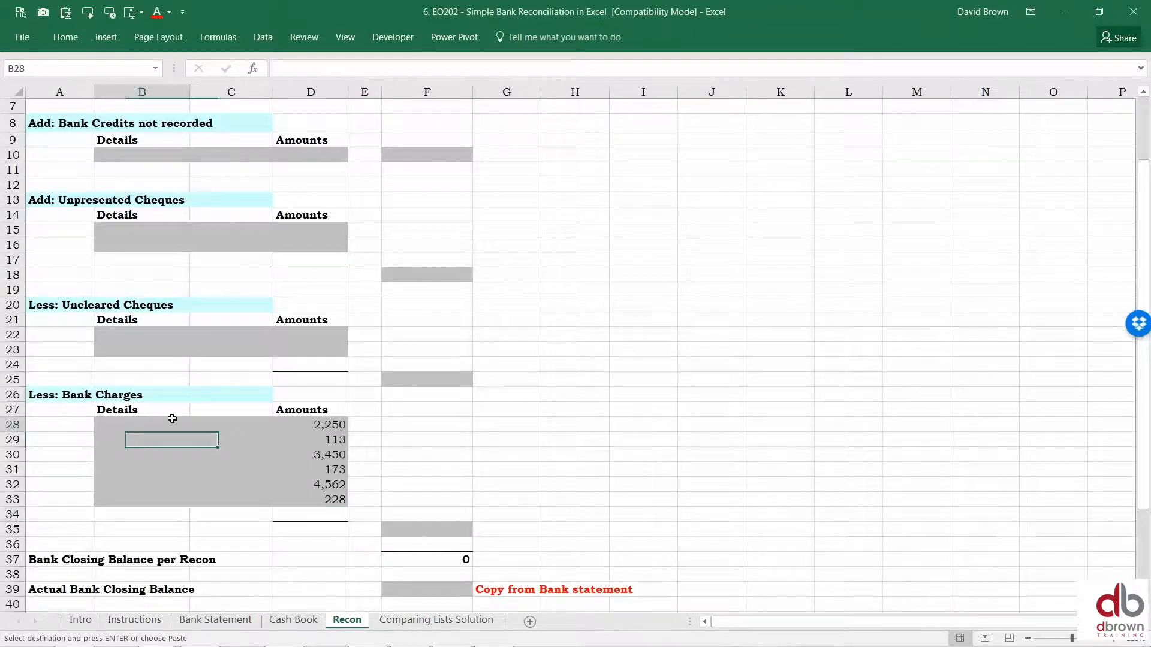
key("ctrl+alt+v")
key("v")
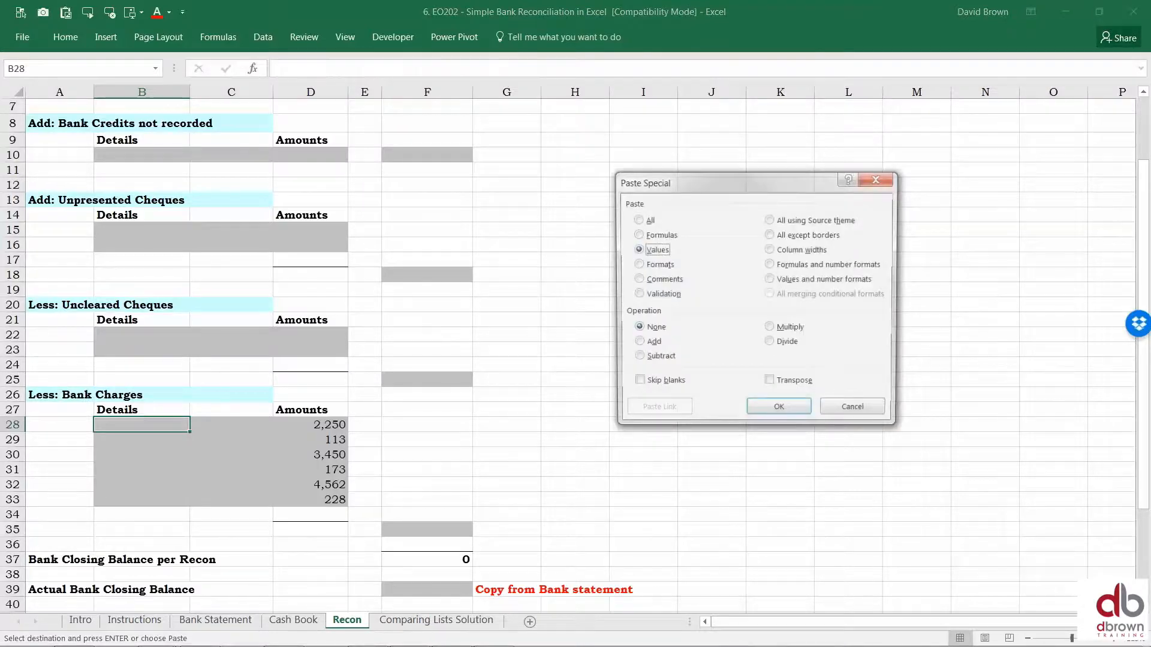
key("Return")
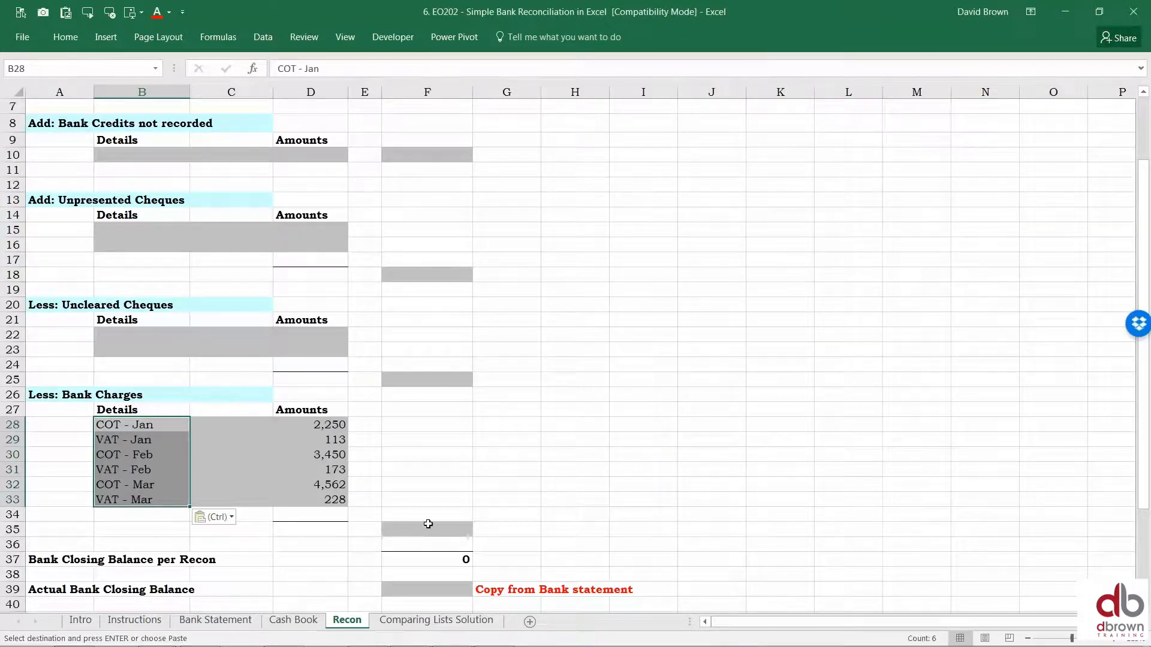
Step: Total the bank charge amounts D28:D33 in F35 of the Recon sheet with a SUM formula
left_click(428, 524)
key("alt+equal")
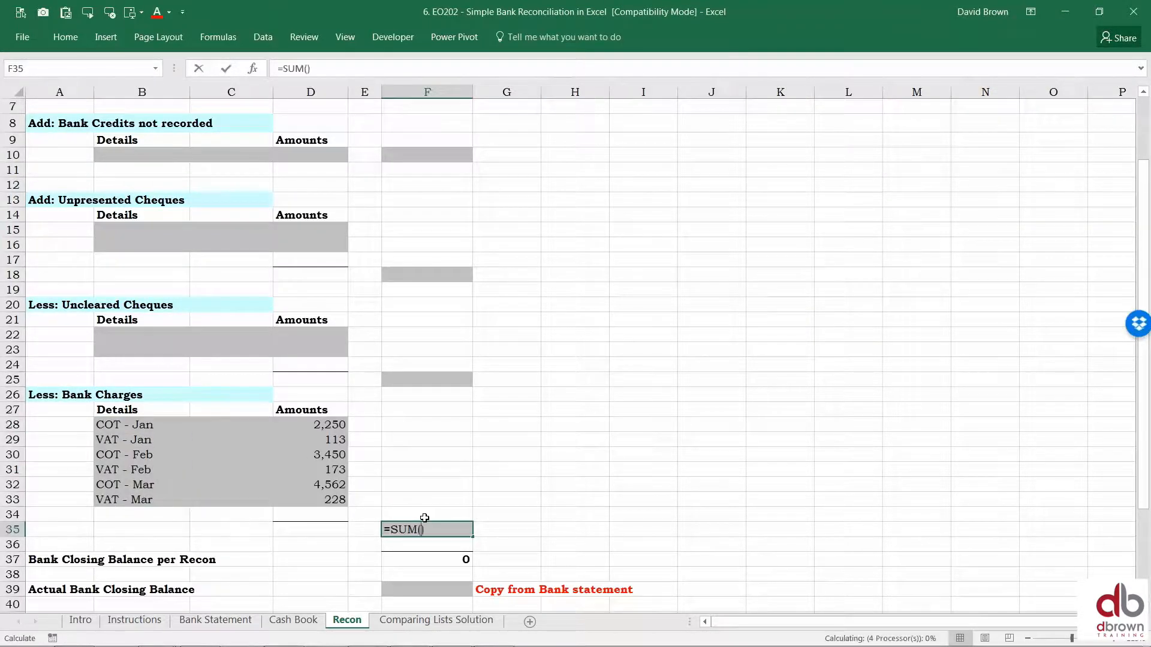
key("Left")
key("Up")
key("Up")
key("Up")
key("Up")
key("Up")
key("Up")
key("Up")
key("Up")
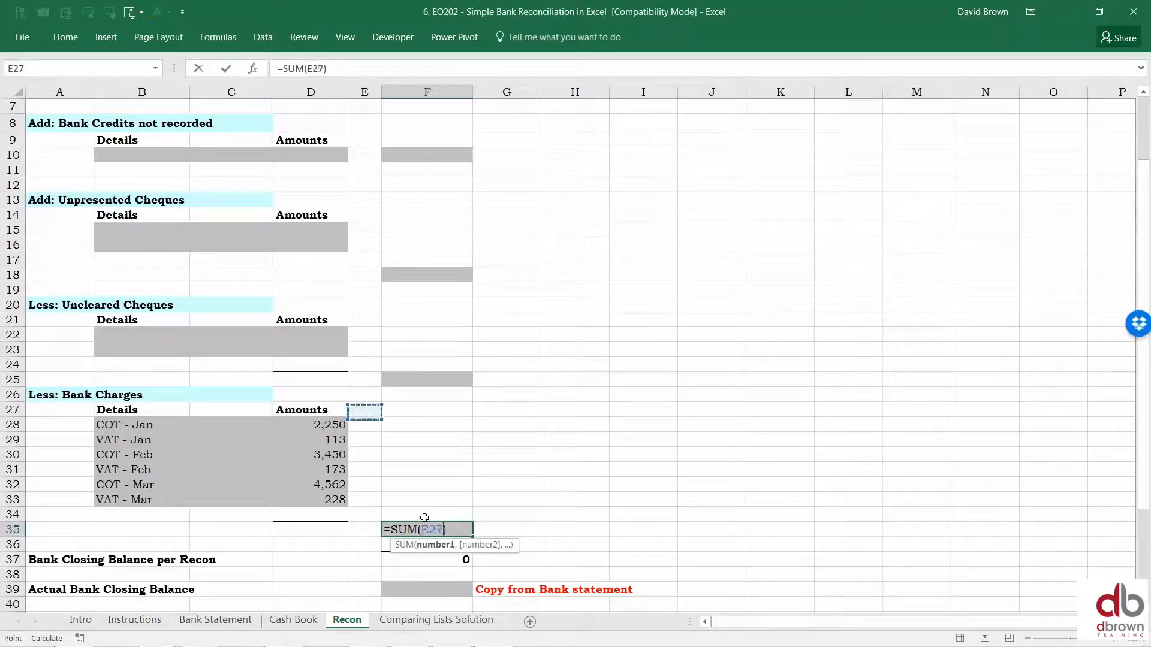
key("Left")
key("Down")
key("ctrl+shift+Down")
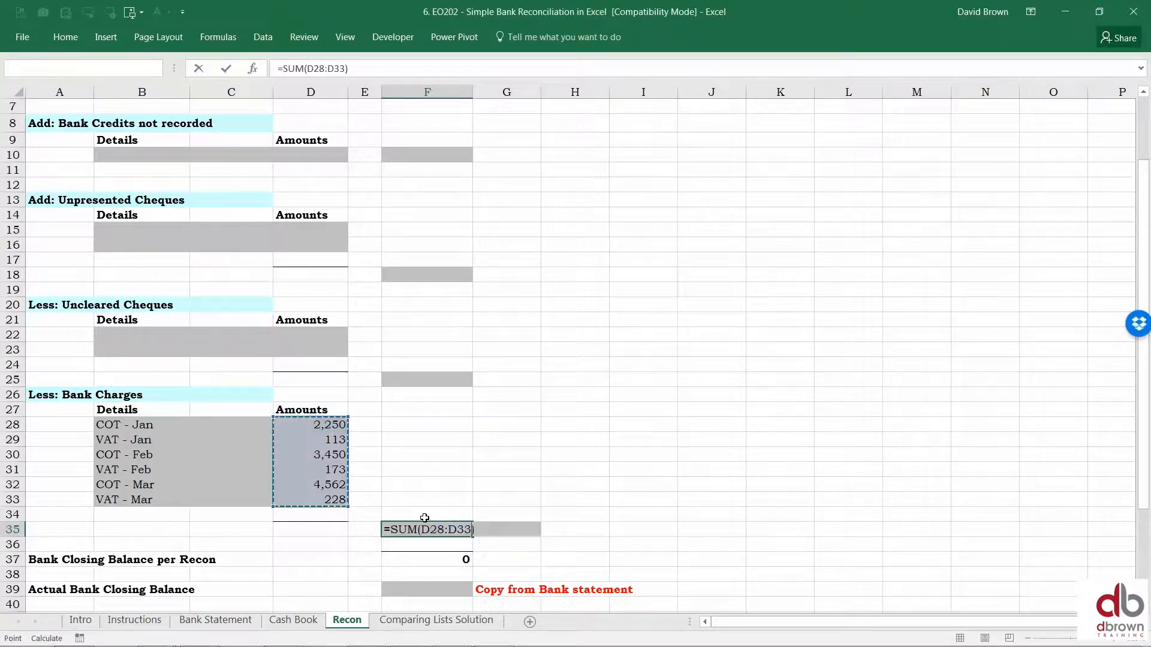
key("Return")
key("Up")
key("Up")
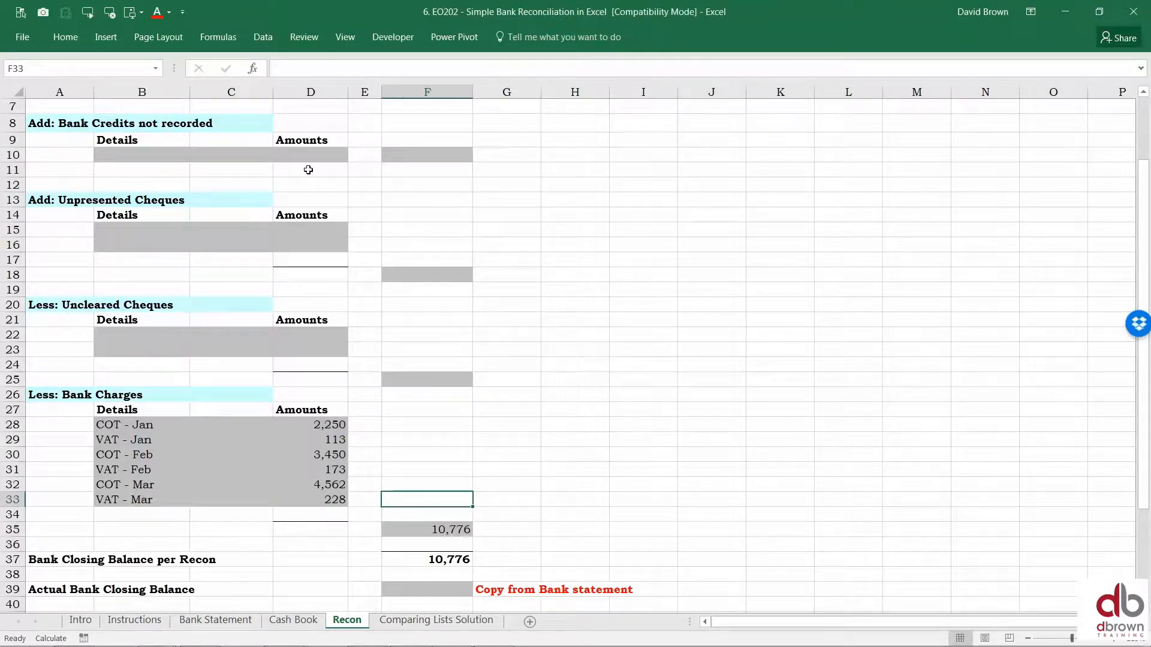
left_click(181, 151)
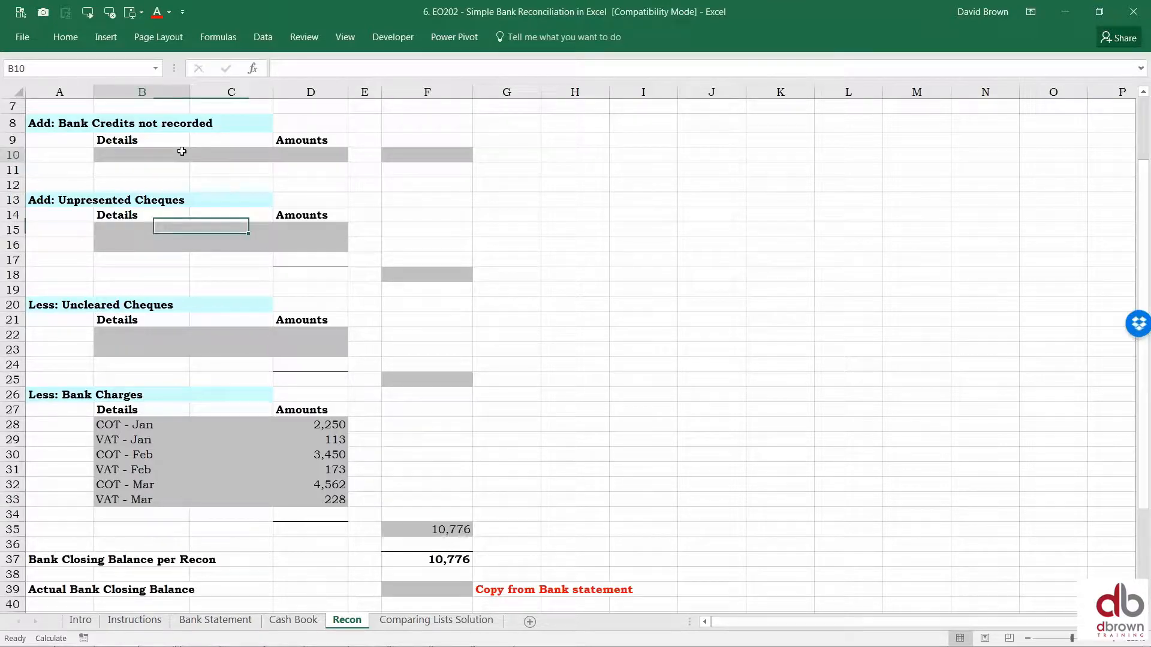
left_click(395, 154)
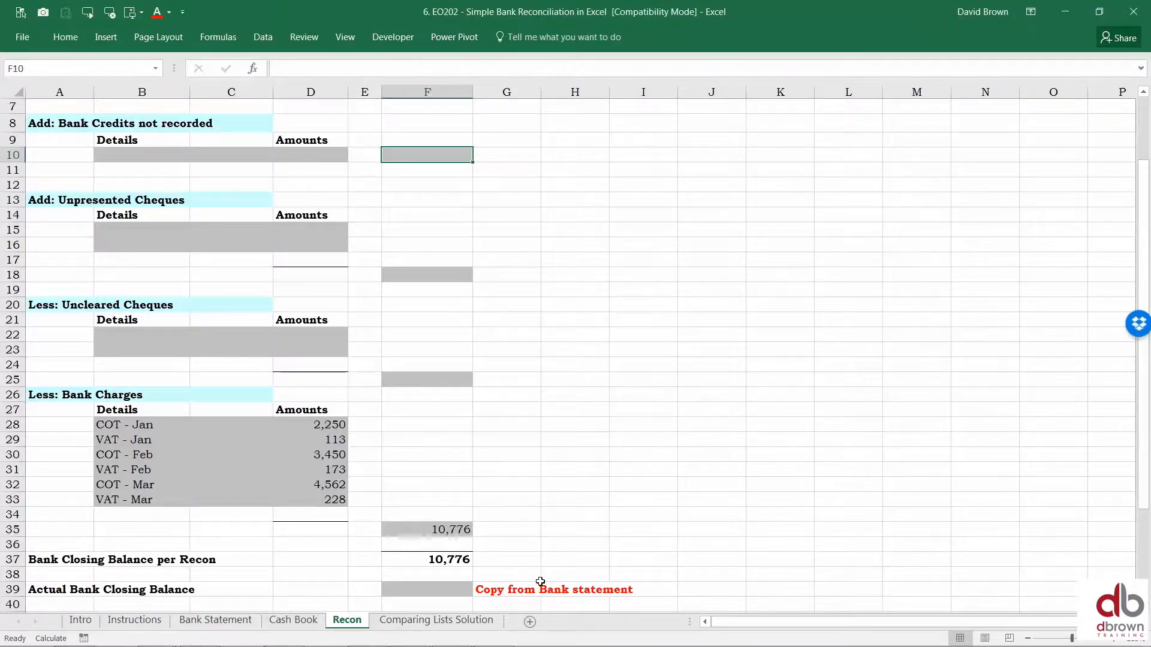
scroll(539, 578, "down", 2)
scroll(539, 575, "down", 2)
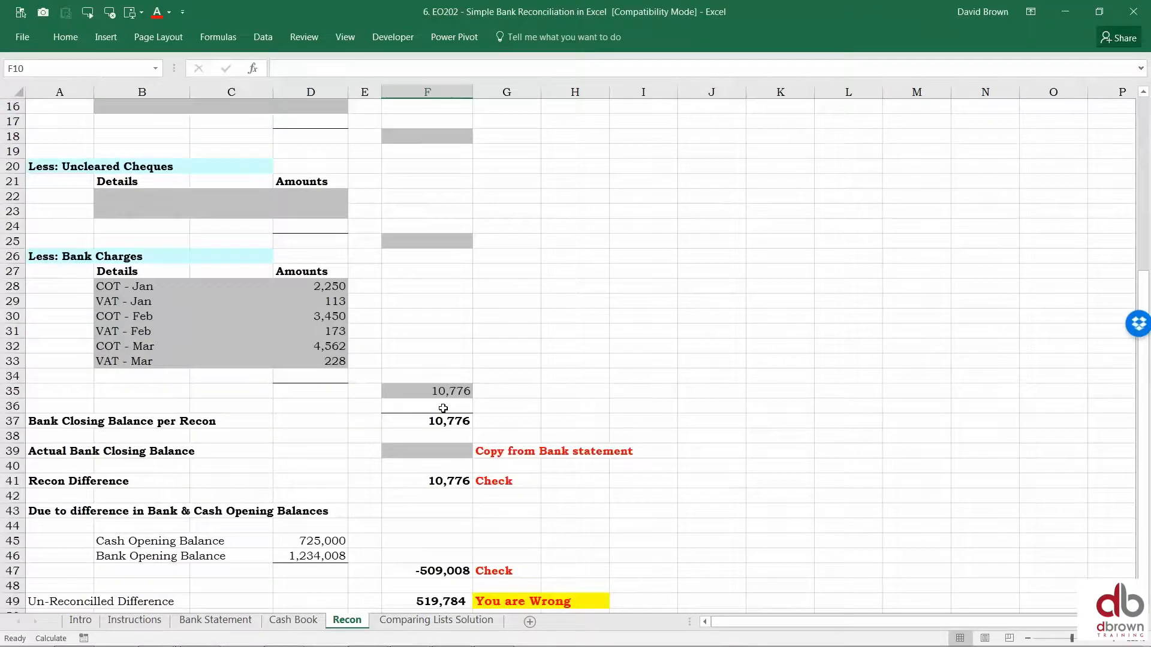
scroll(443, 408, "up", 5)
Step: Open the Comparing Lists Solution sheet and examine List One and the duplicate and unique item exercises beside it
key("ctrl+Page_Down")
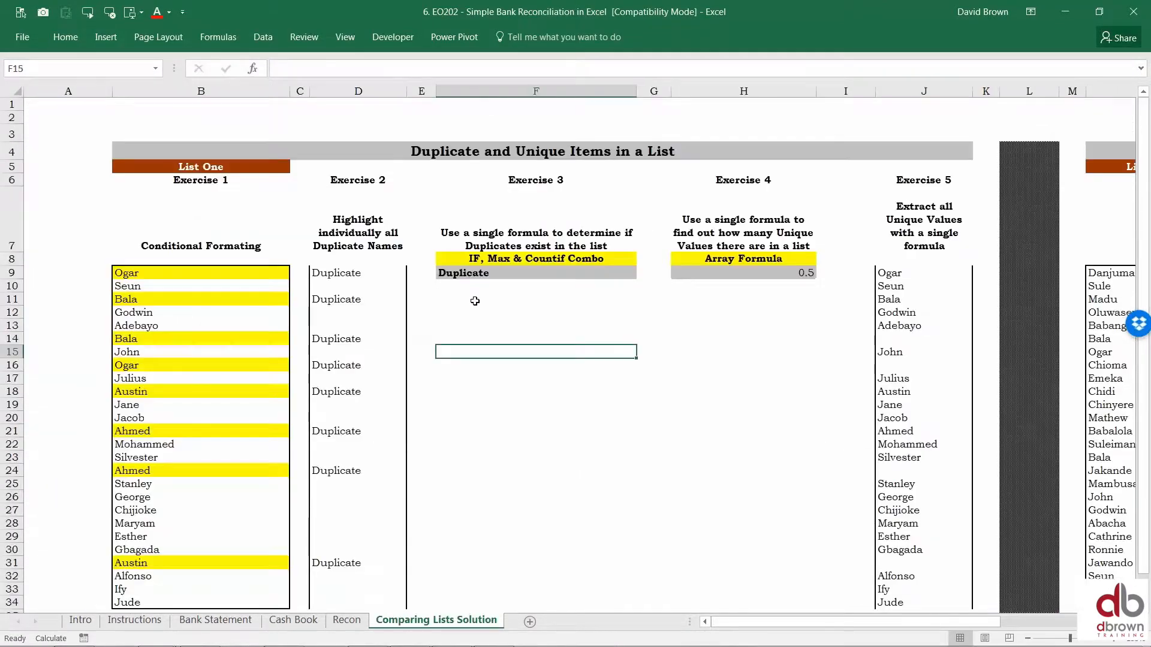
left_click(355, 300)
left_click(535, 324)
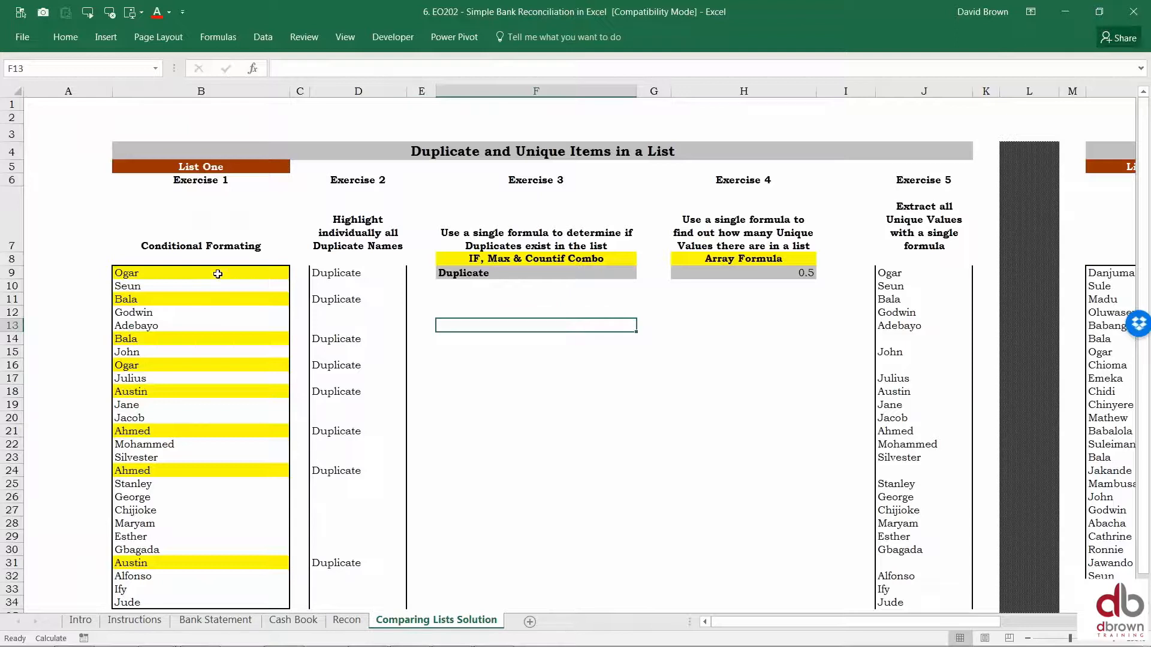
left_click_drag(219, 273, 298, 540)
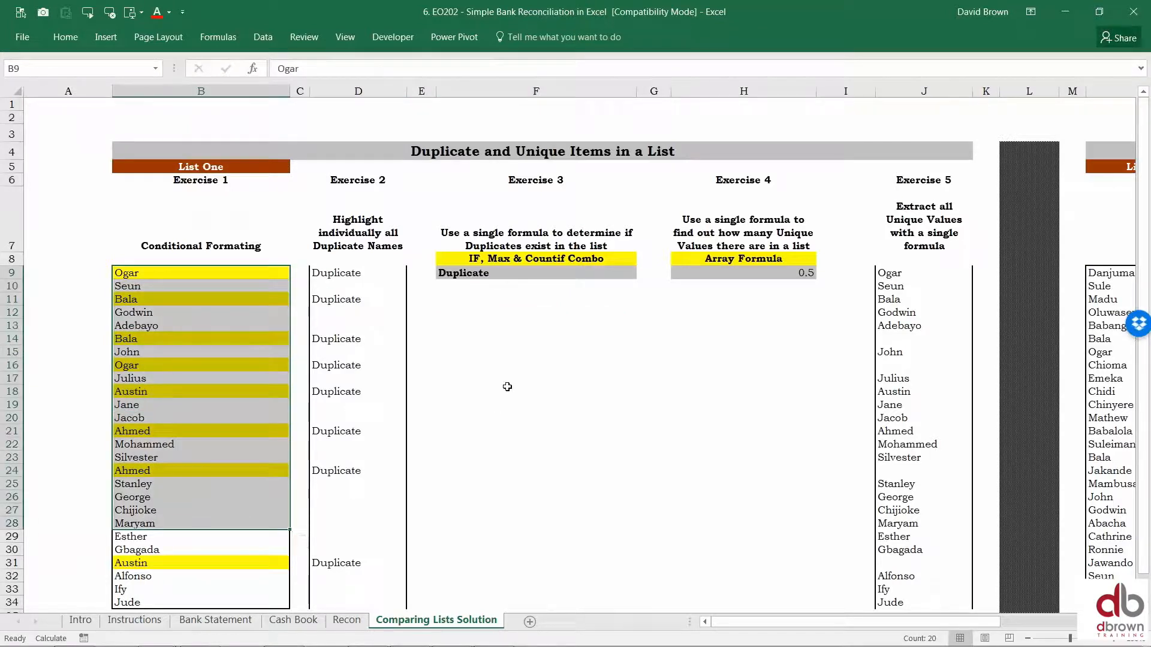
left_click(507, 388)
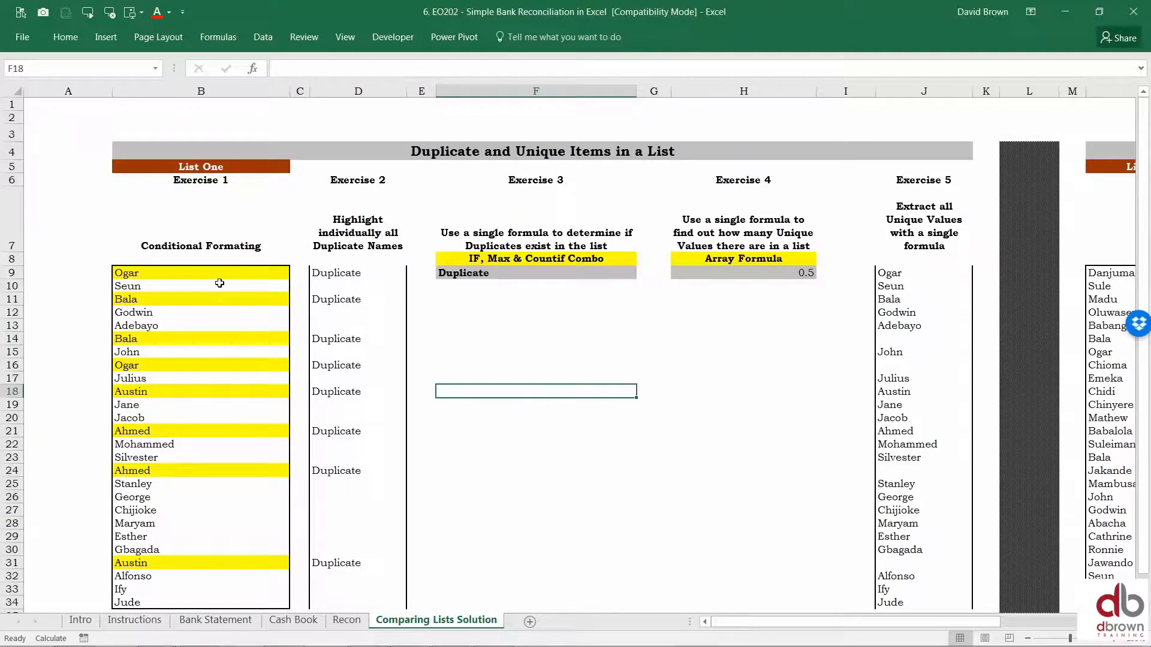
left_click(547, 314)
left_click(602, 337)
left_click(709, 322)
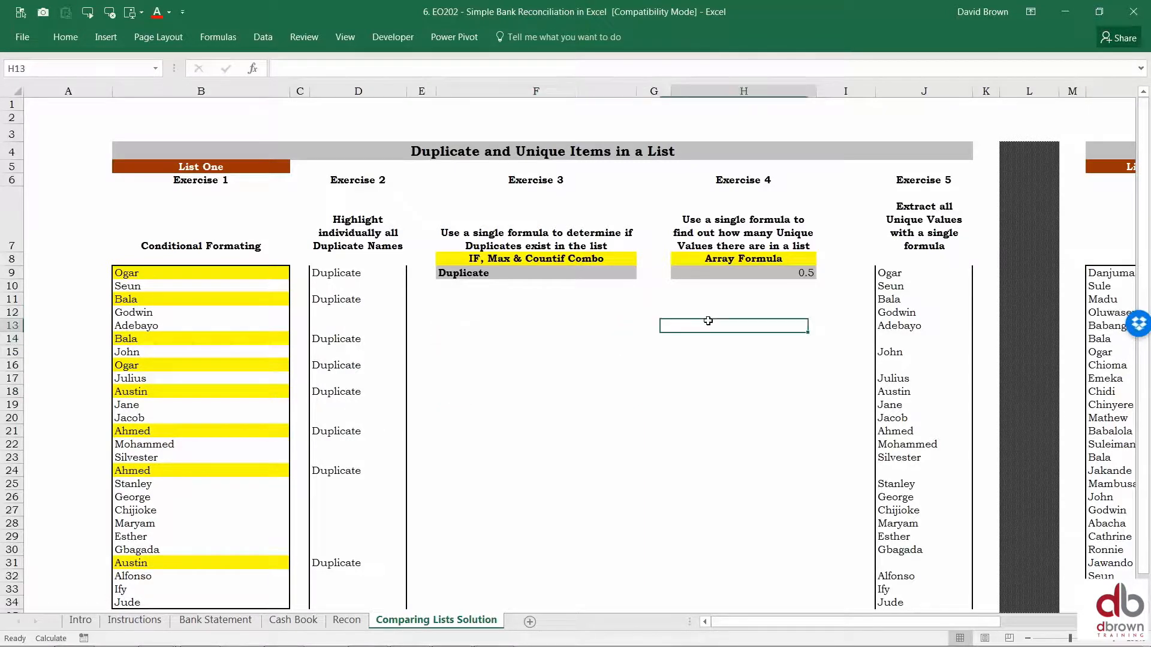
type("=")
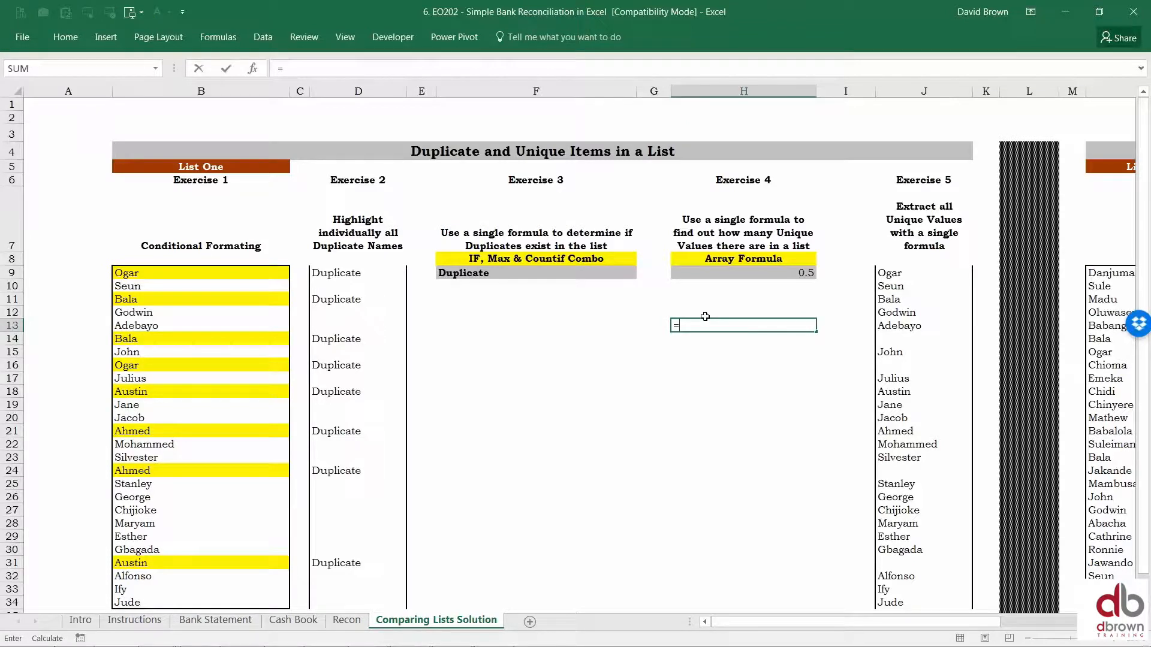
key("Escape")
Step: Highlight the full List One range B9:B34 to review the names being checked for duplicates
key("Left")
key("Left")
key("Left")
key("Left")
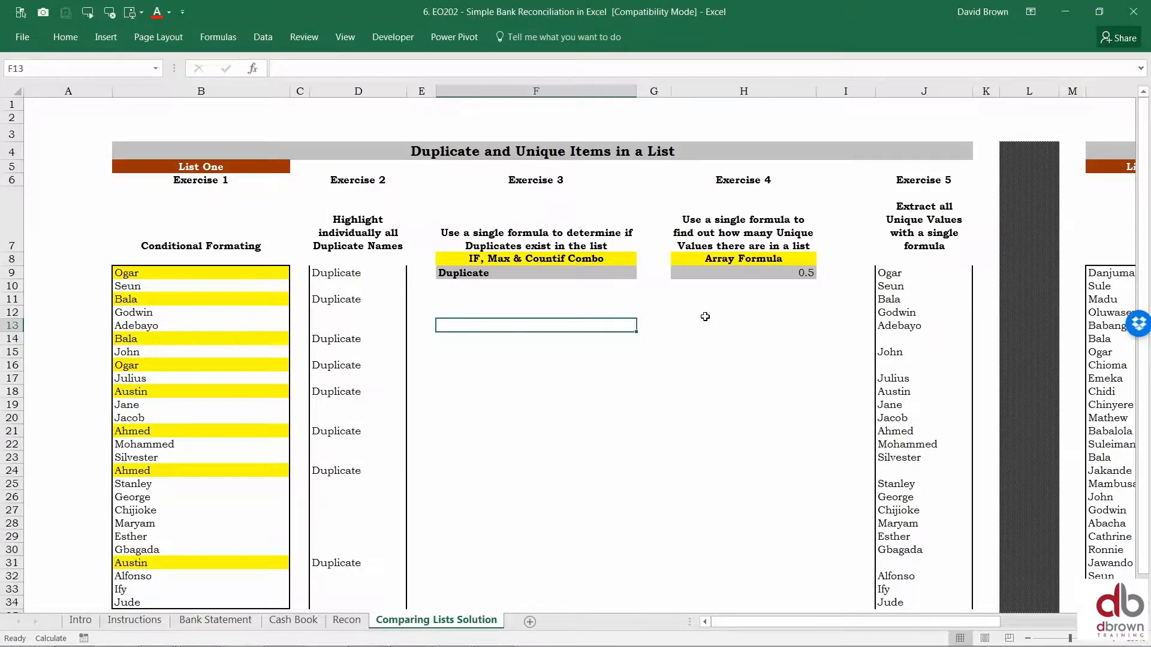
key("Left")
key("Left")
key("Up")
key("ctrl+Up")
key("ctrl+shift+Down")
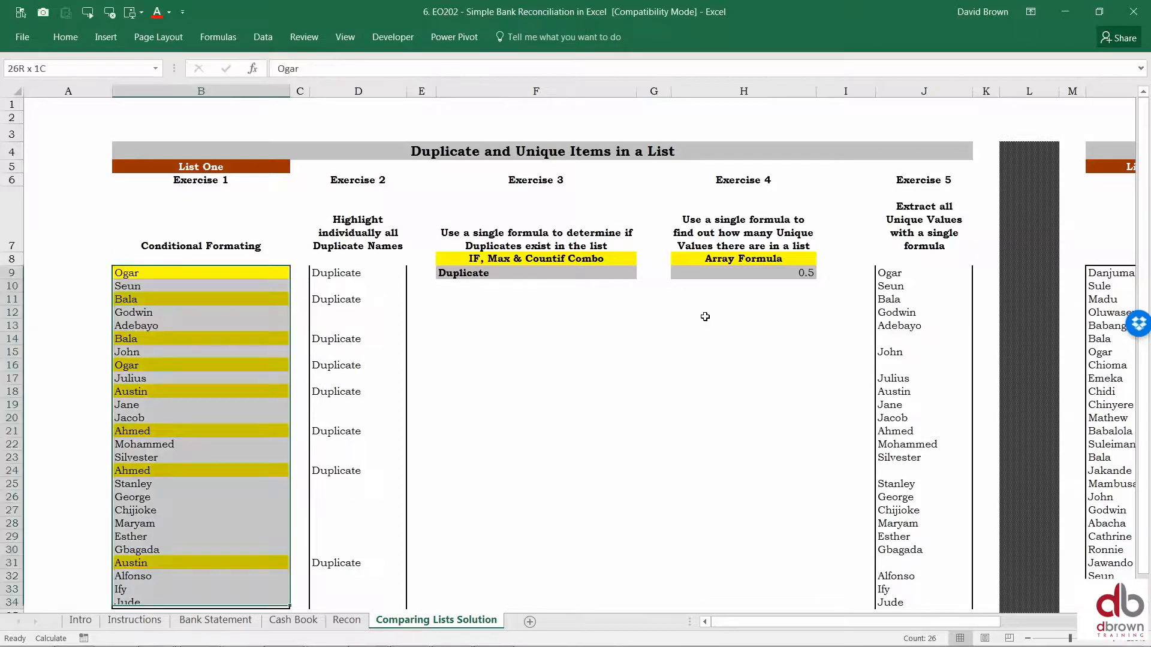
key("Right")
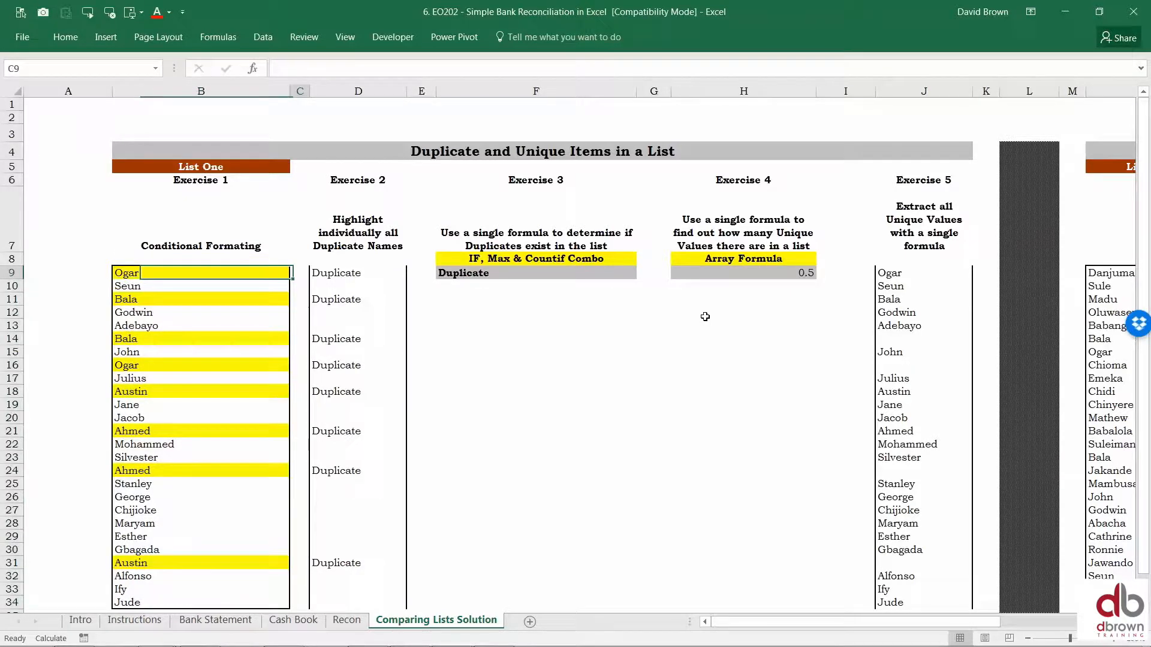
Step: Widen the narrow column E beside the Exercise 2 results to make room for a formula
key("Right")
key("Right")
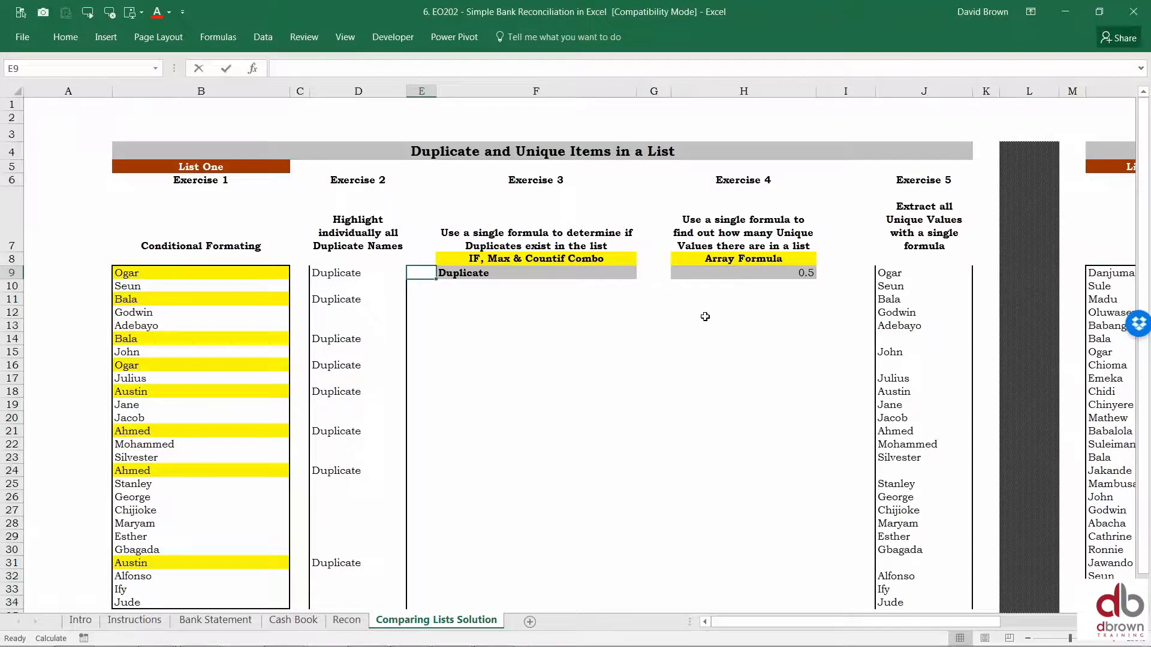
type("=")
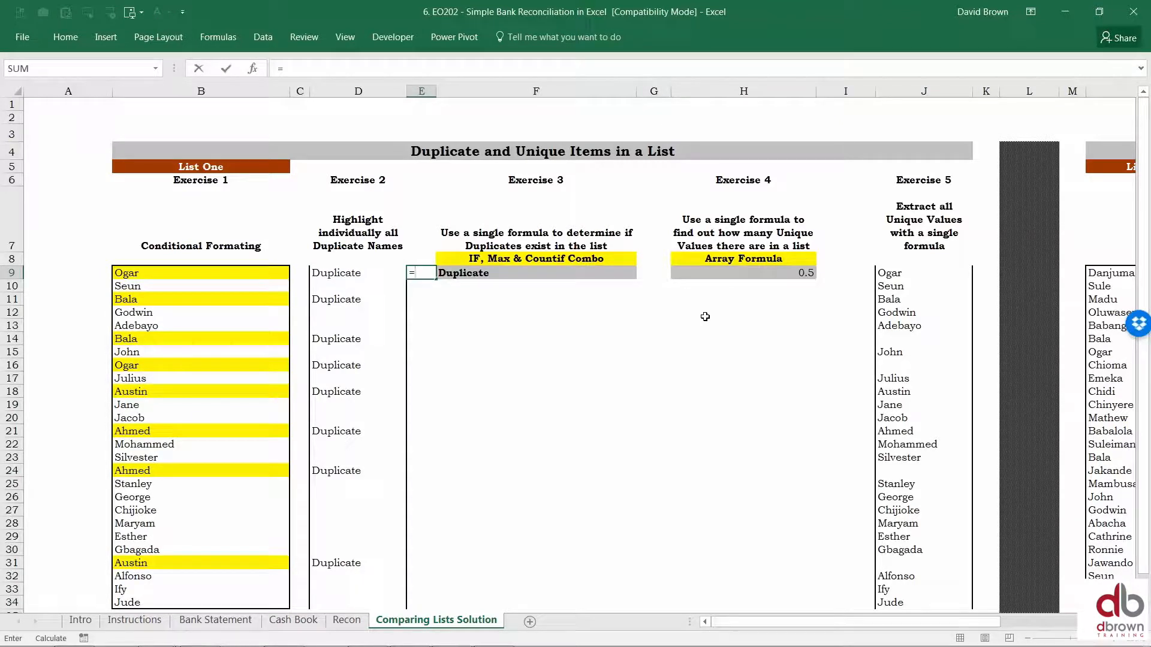
key("Escape")
left_click_drag(437, 91, 497, 95)
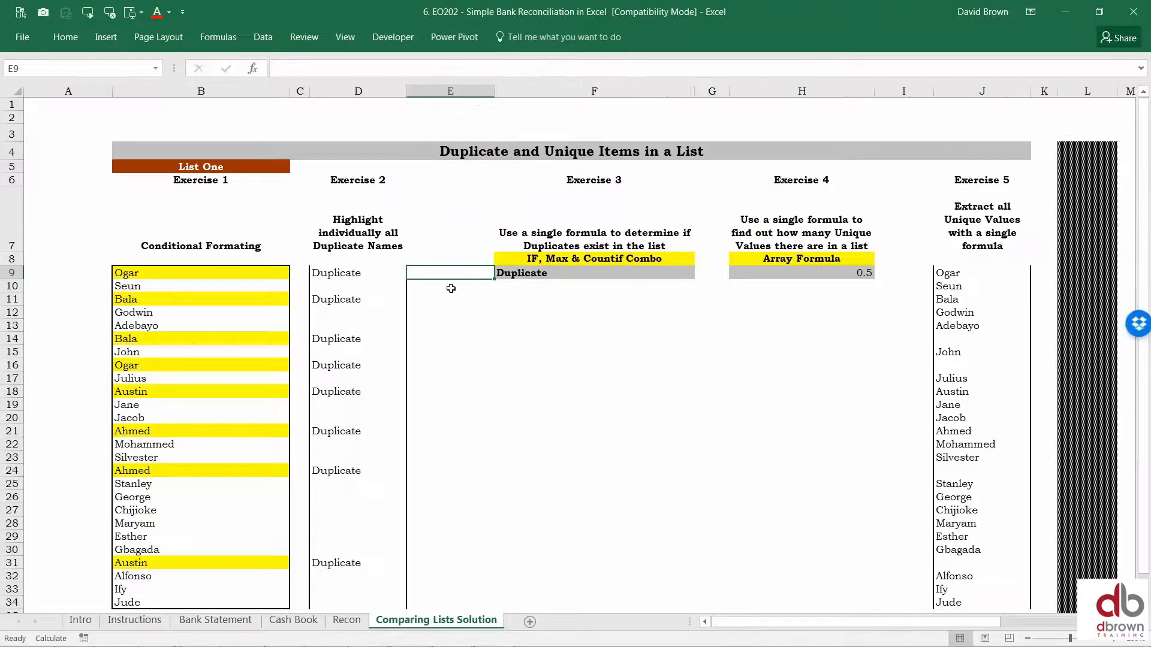
Step: Enter =COUNTIF(List1,B9) in E9 to count how often the first name occurs in List One
type("=co")
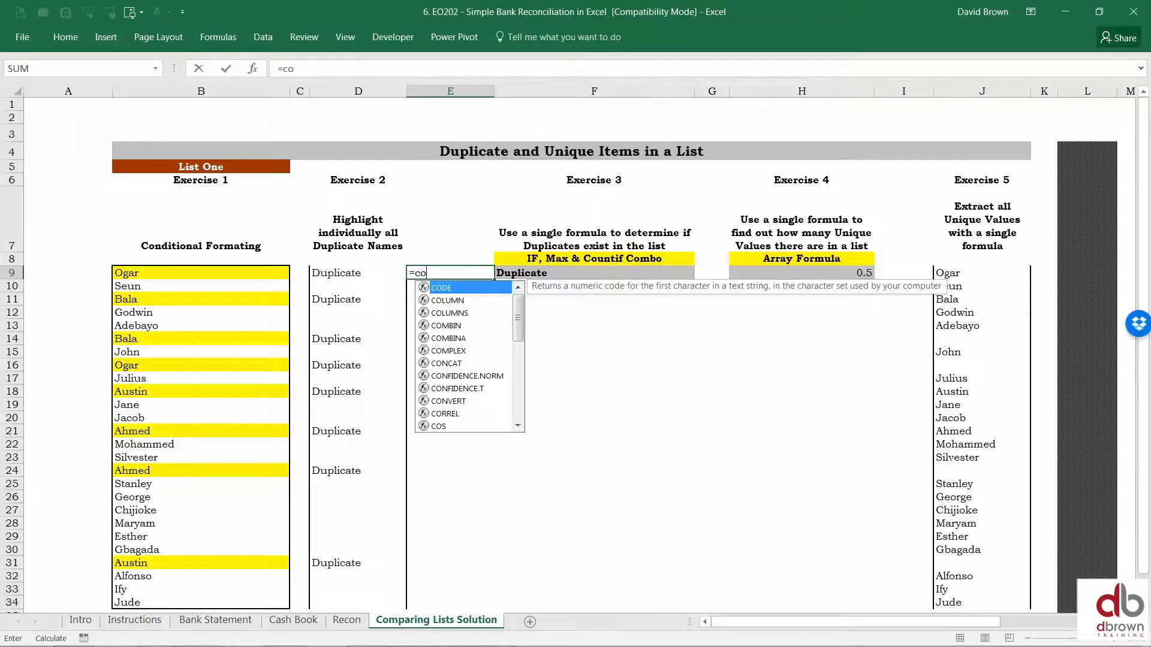
type("unt")
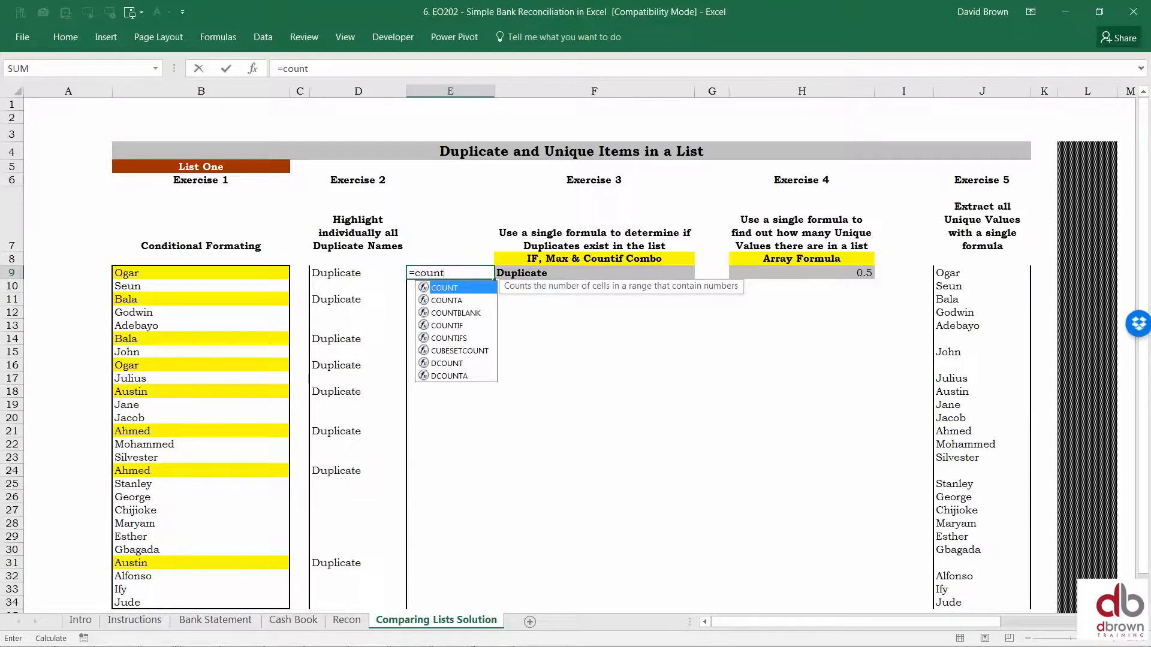
key("Down")
key("Down")
key("Down")
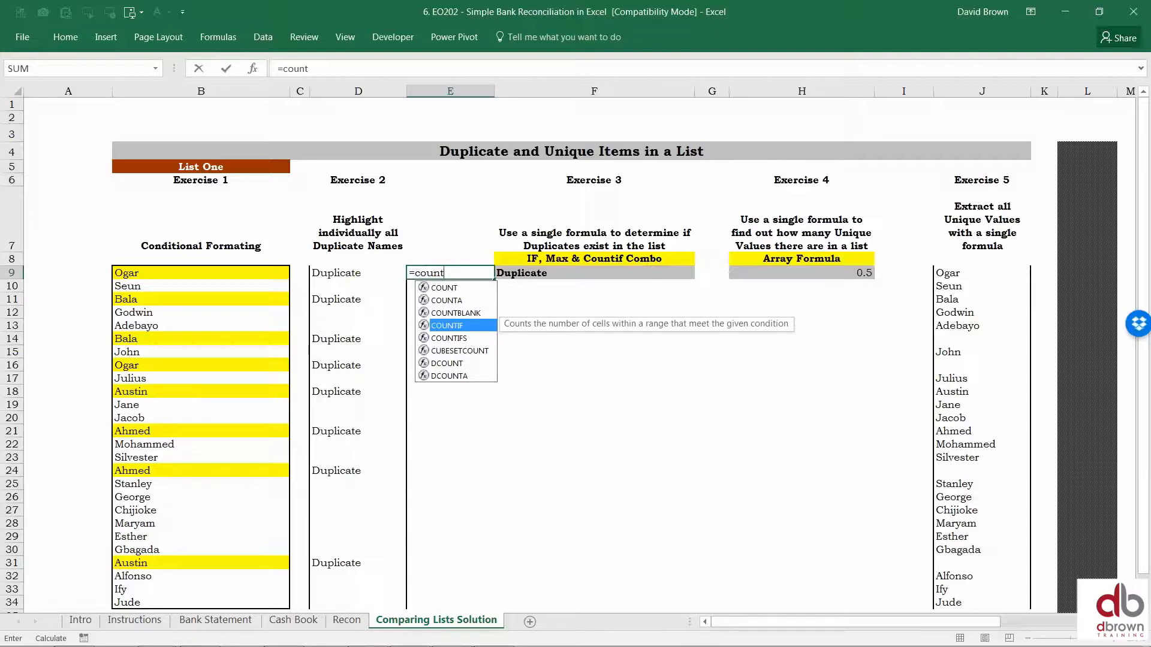
key("Tab")
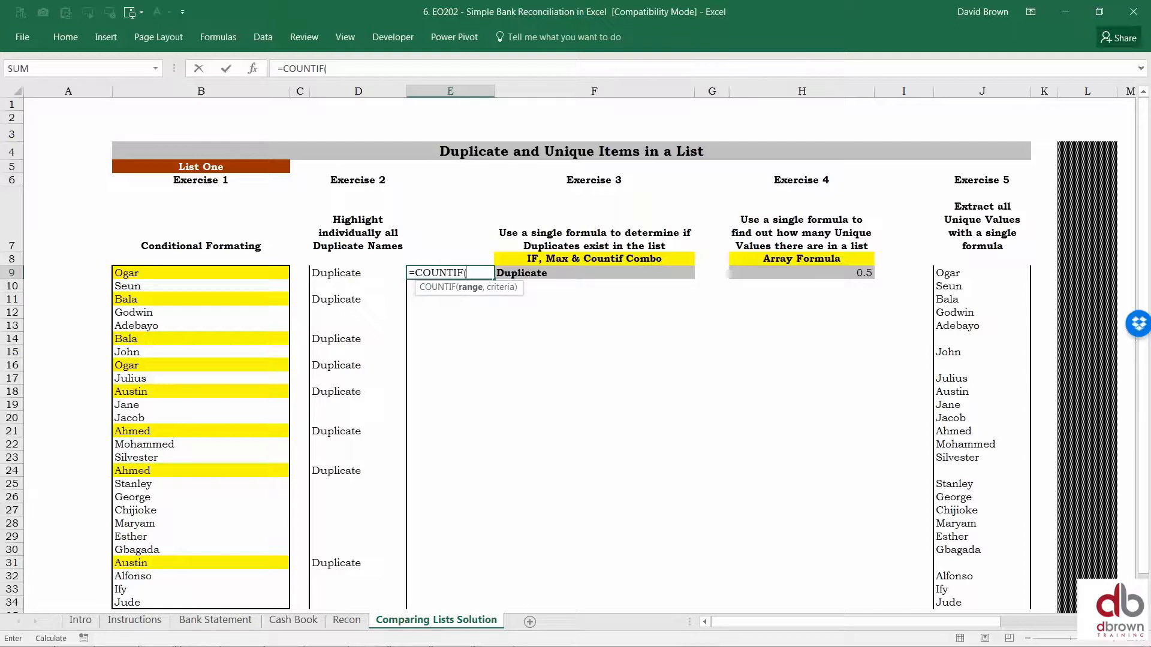
key("Left")
key("Left")
key("Left")
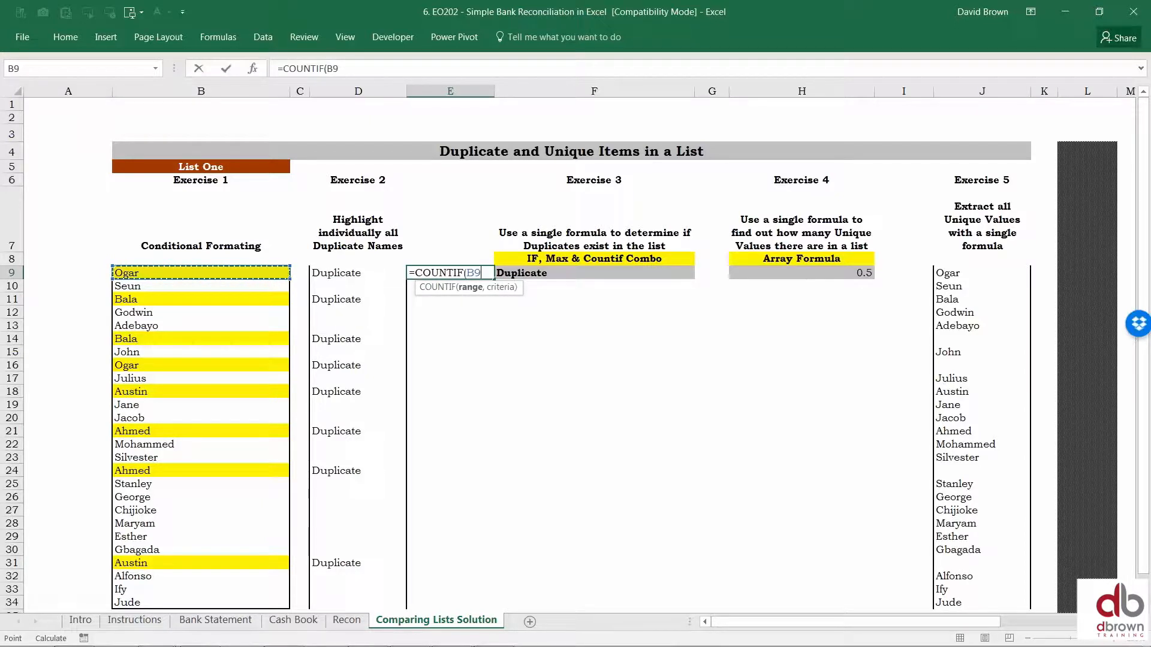
key("ctrl+shift+Down")
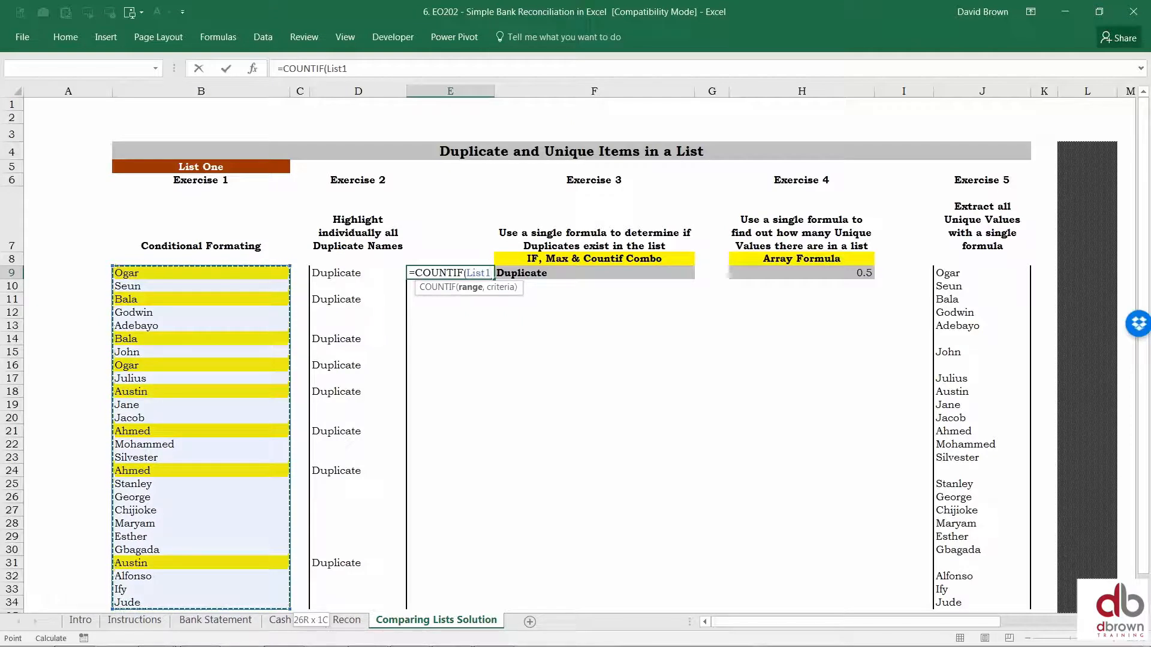
type(",")
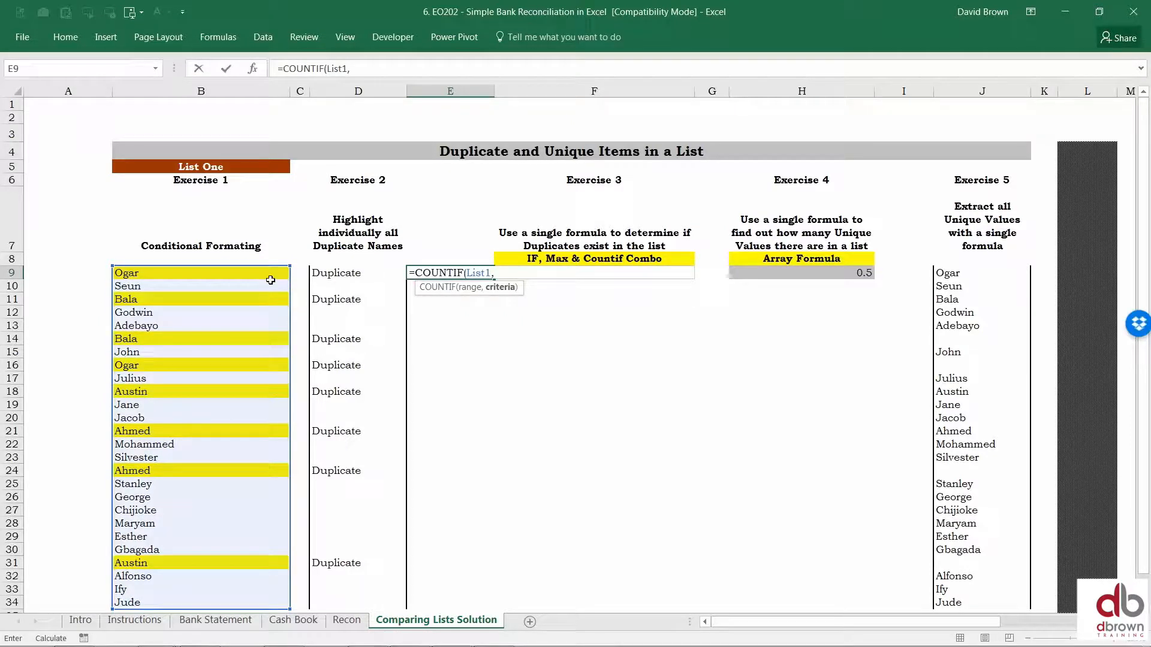
left_click(248, 274)
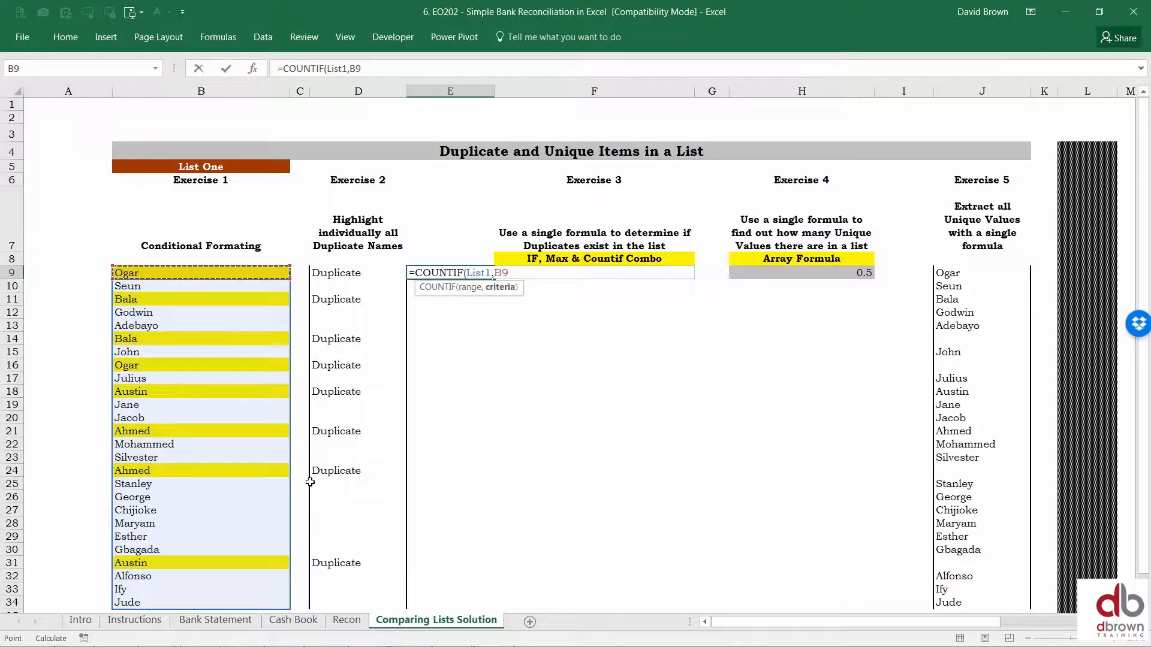
type(")")
key("Return")
key("Return")
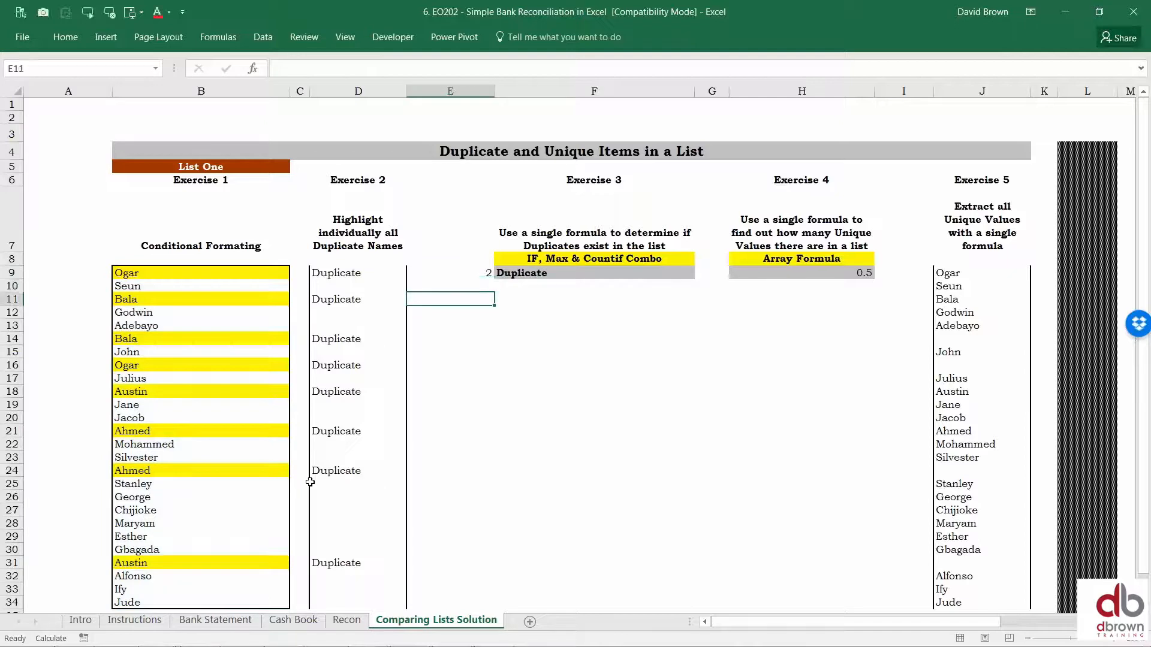
Step: Fill the COUNTIF formula from E9 down to E30
key("Up")
key("Up")
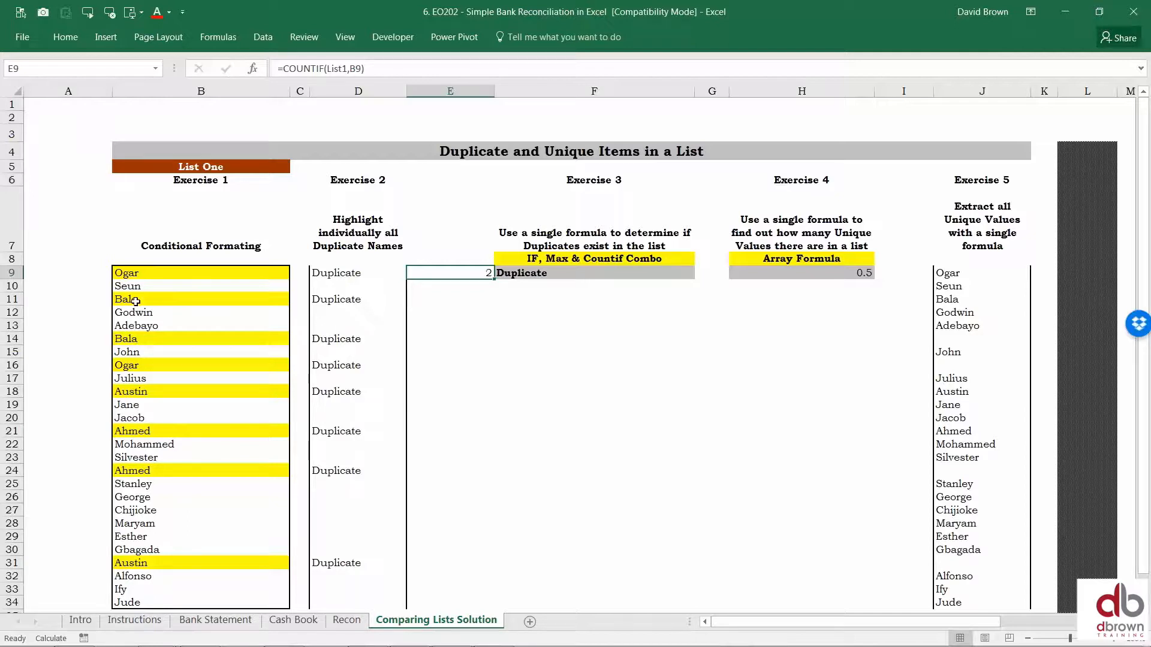
left_click_drag(494, 279, 467, 549)
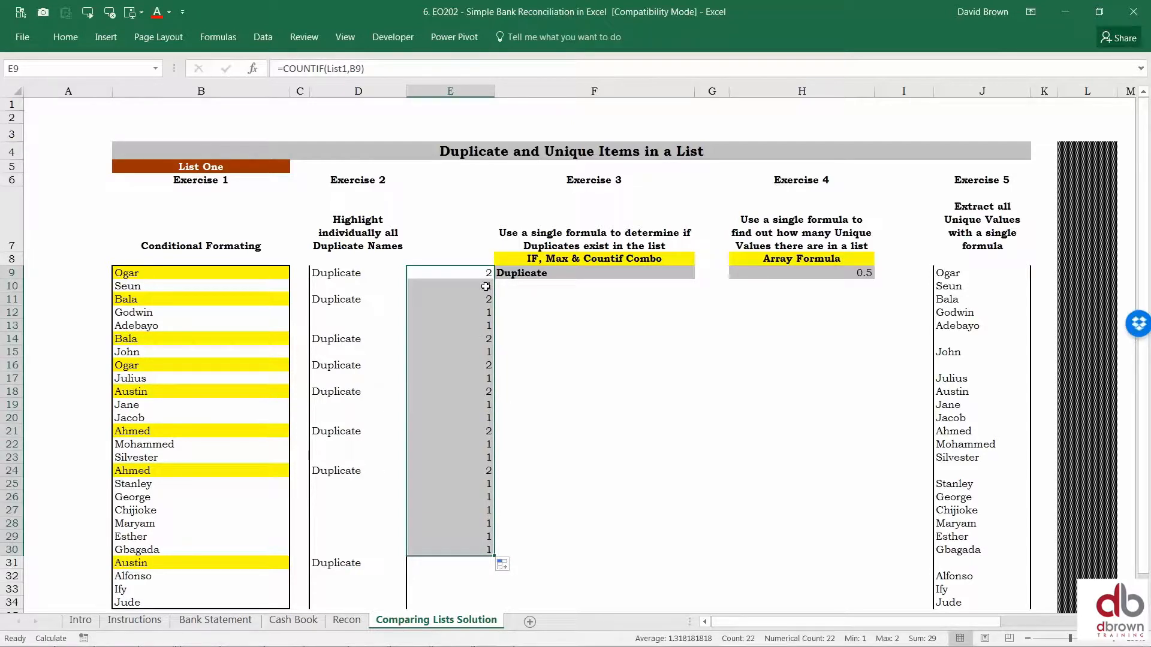
Step: Change the formula in E9 to =IF(COUNTIF(List1,B9)>1,"Duplicate","") so repeated names are flagged
double_click(478, 273)
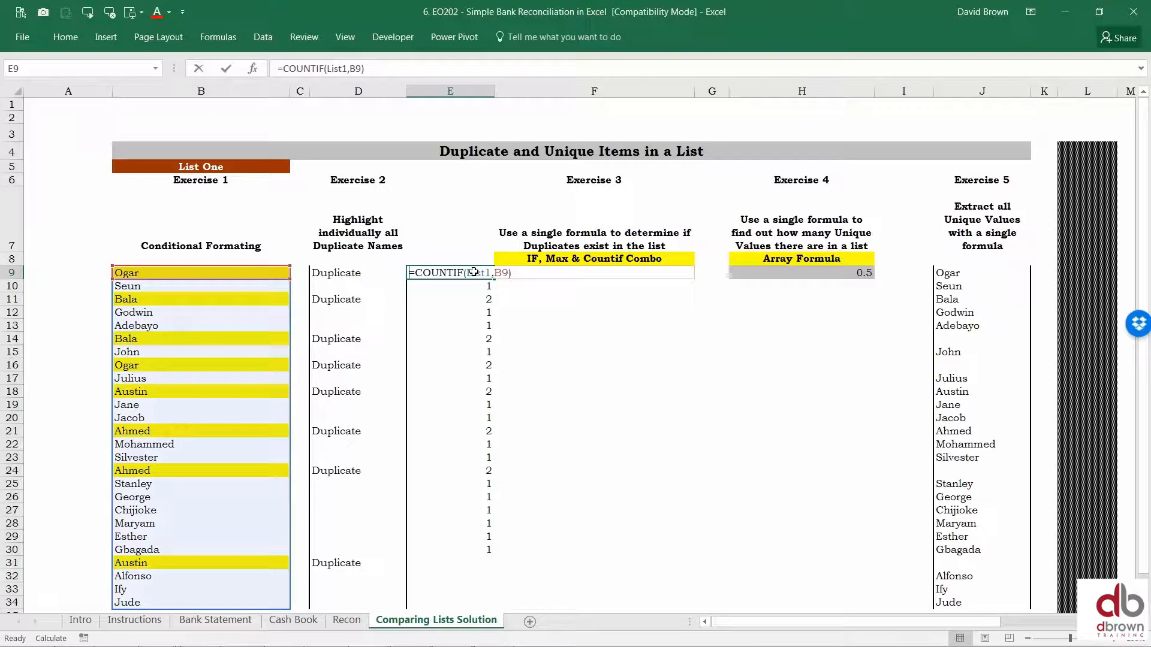
left_click(416, 274)
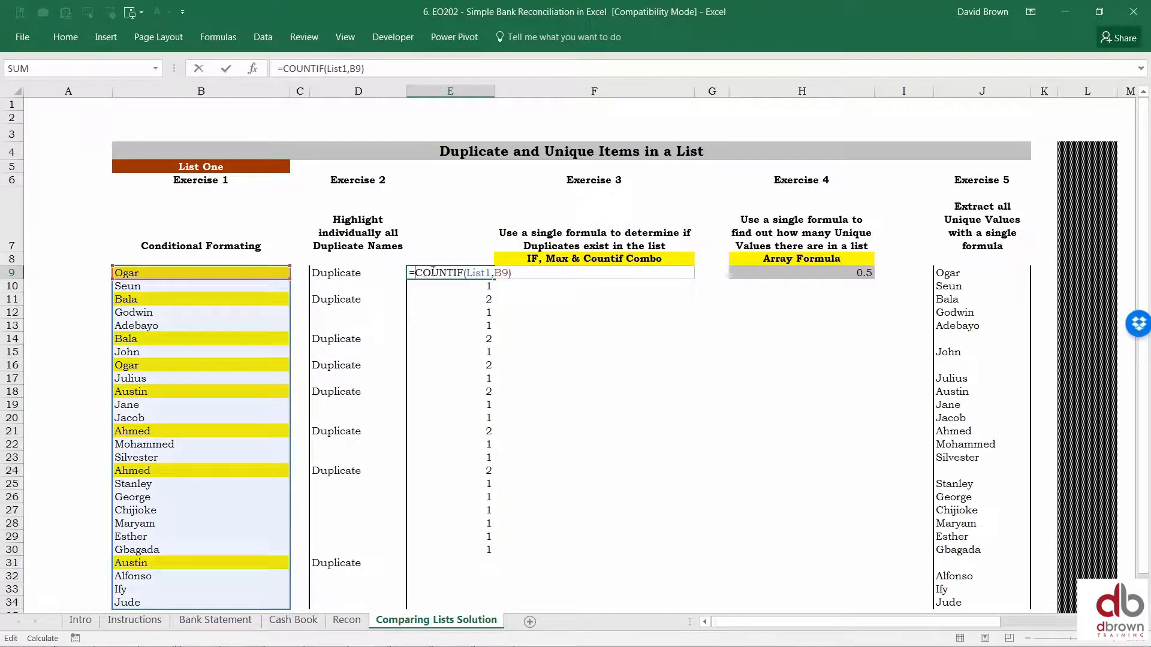
type("if(")
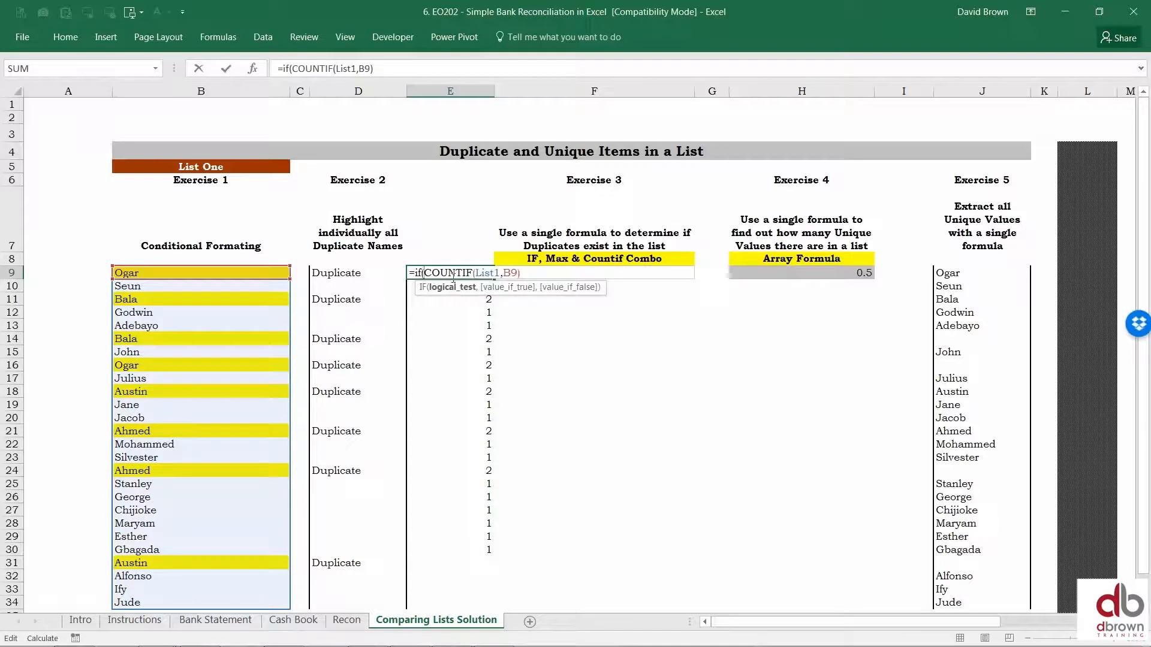
left_click(531, 273)
type(">1,")
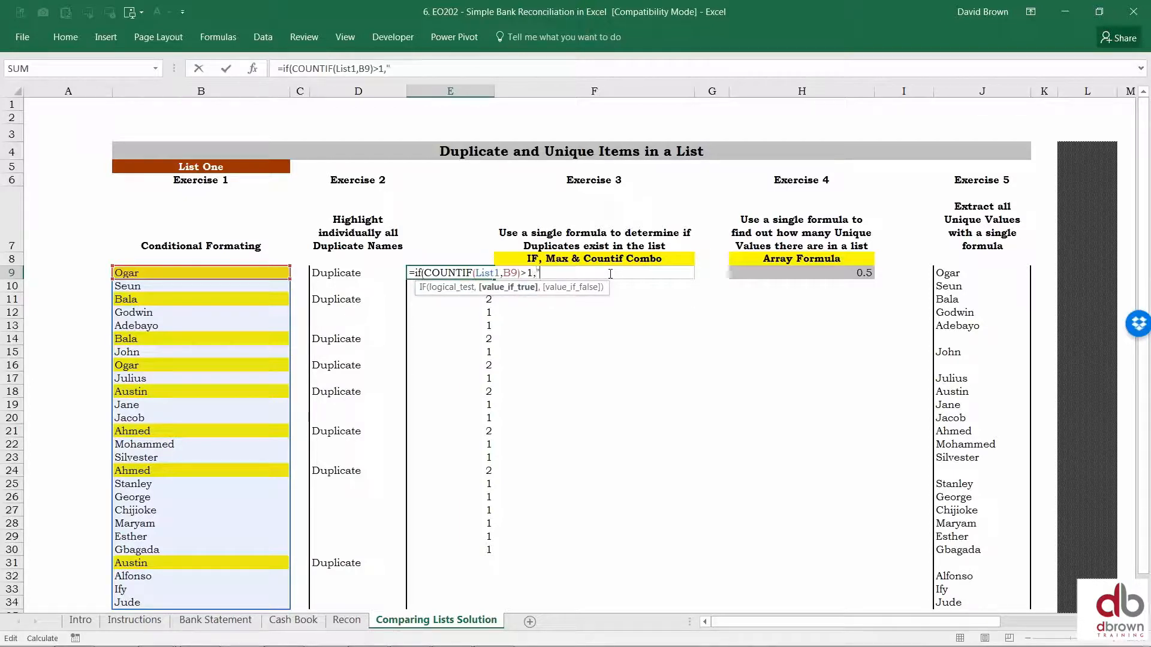
type("upl")
type("icate\",\"\"")
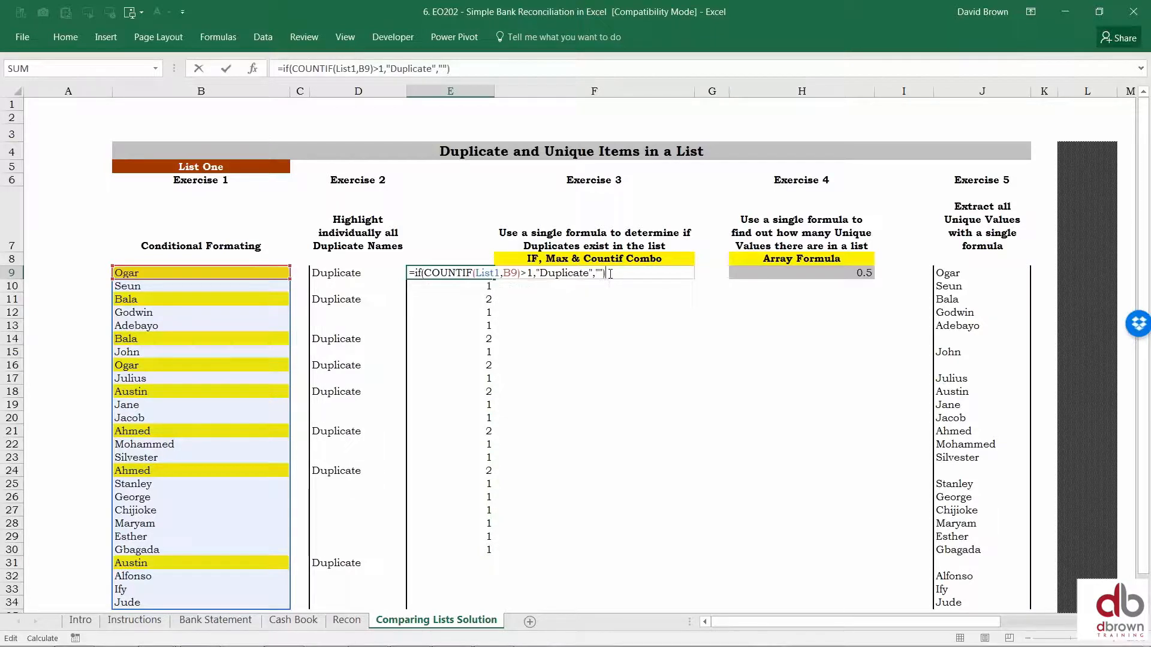
key("Return")
key("Up")
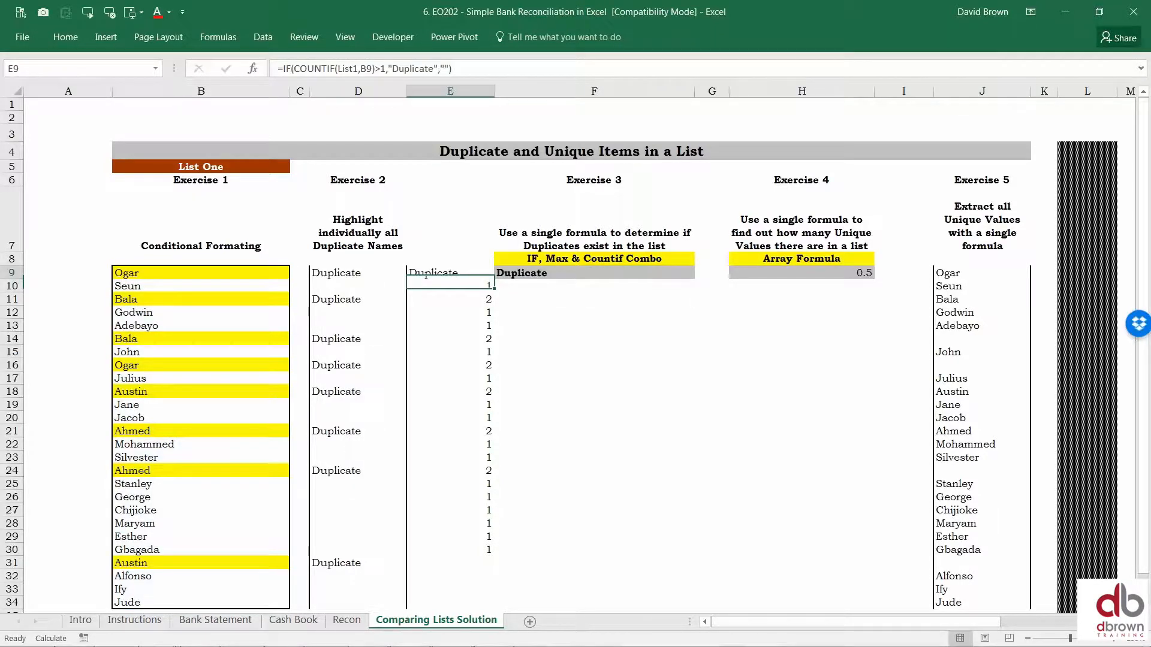
Step: Fill the duplicate-flagging formula from E9 down to E34 and inspect the references used in E9
mouse_move(495, 286)
left_mouse_down()
mouse_move(483, 492)
mouse_move(441, 644)
mouse_move(461, 555)
left_mouse_up()
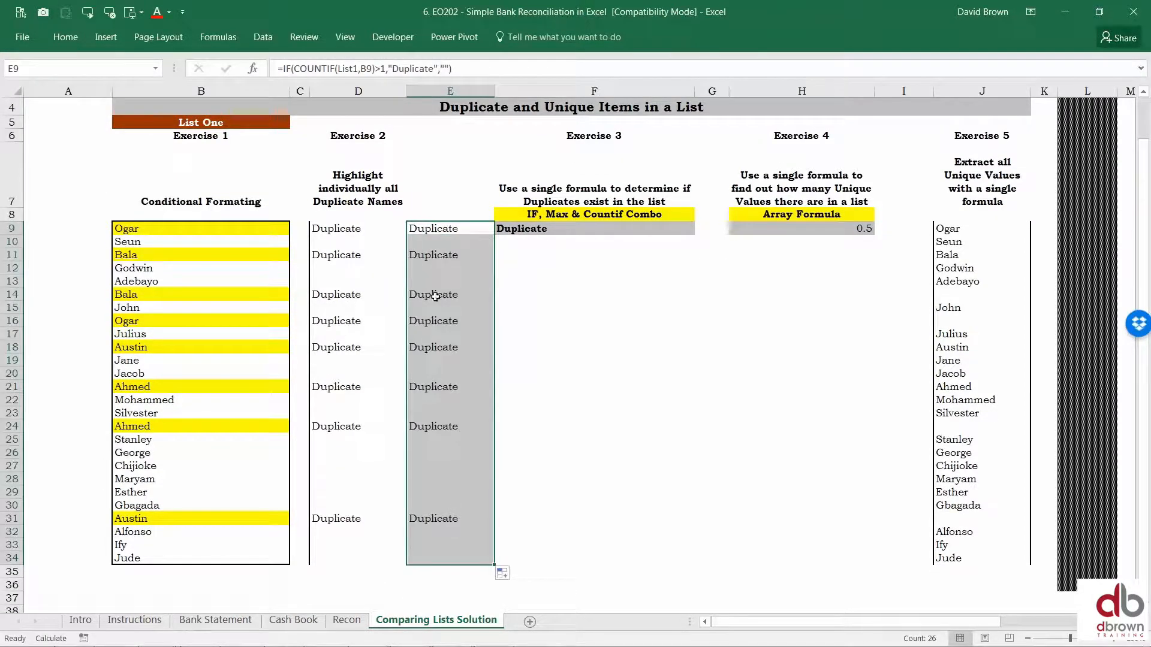
left_click(443, 228)
key("F2")
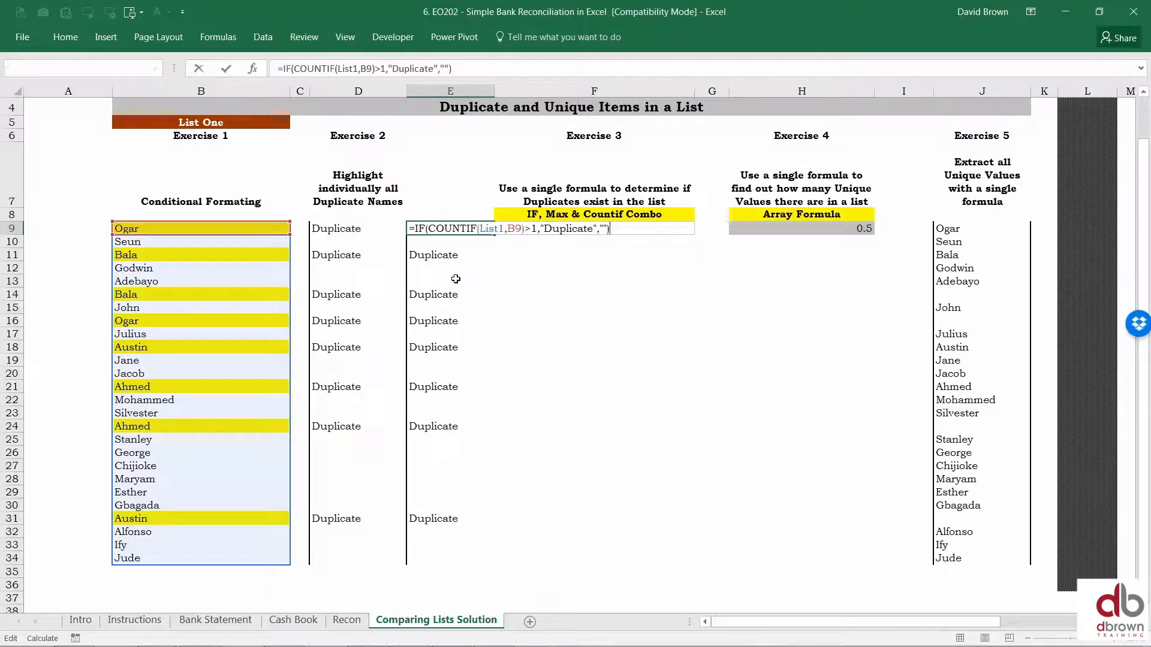
key("Escape")
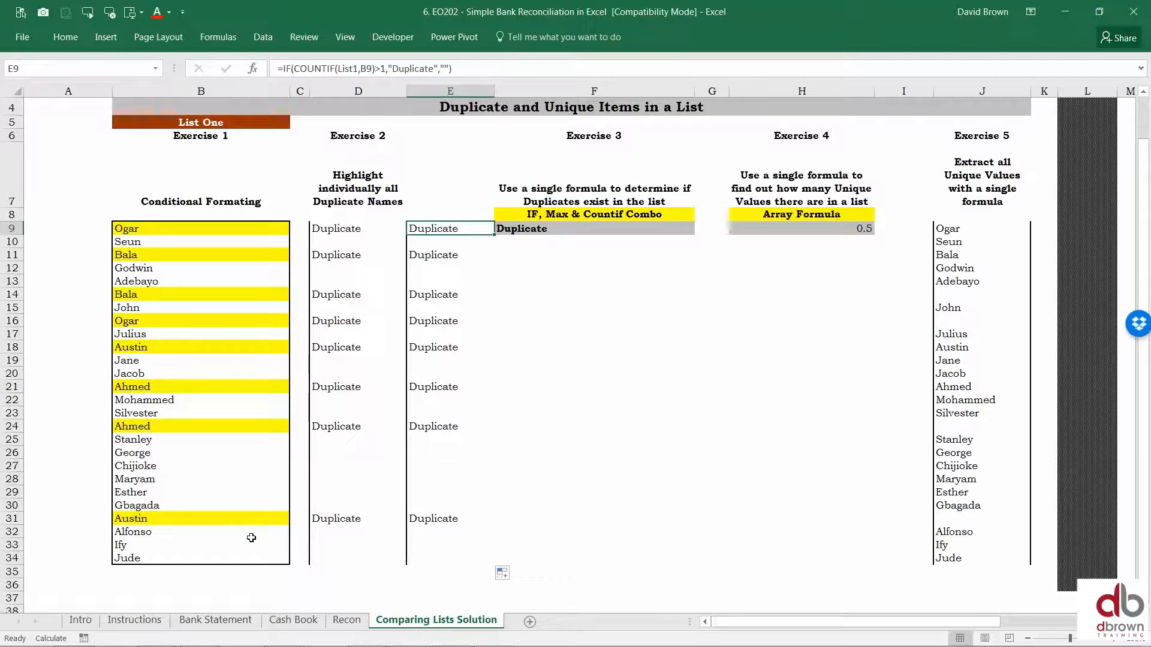
Step: Switch to the DBC-Webinars-ExcelClinic-18Aug16 workbook and open its Blank sheet near the first rows
key("alt+Tab")
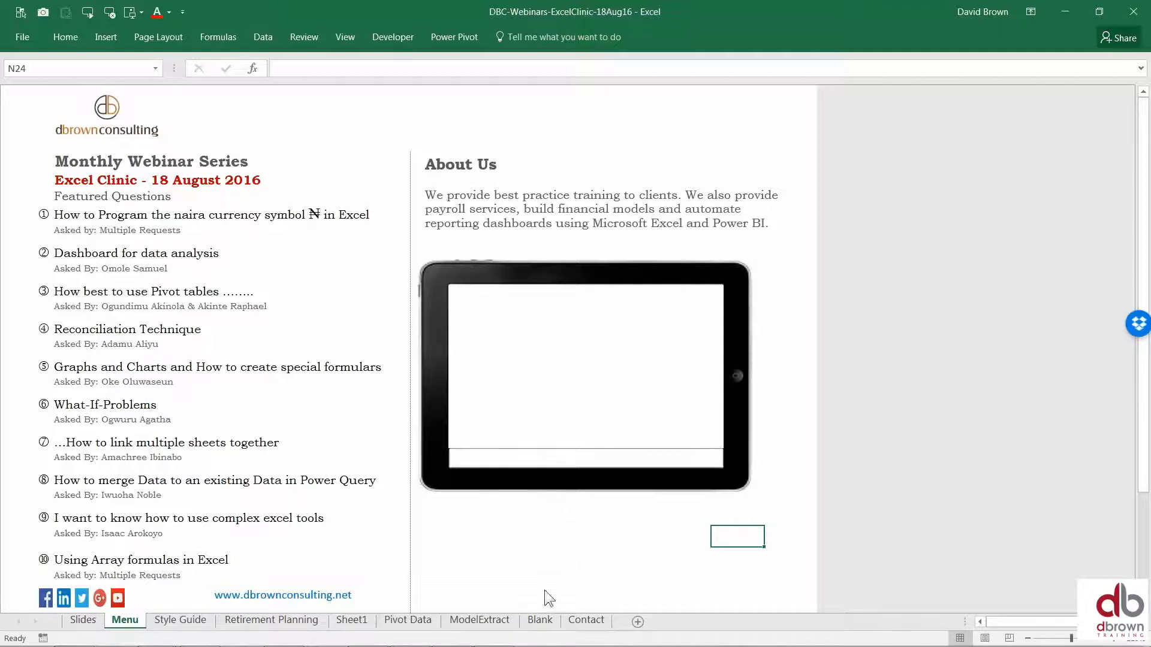
left_click(540, 620)
scroll(319, 194, "up", 4)
left_click(319, 194)
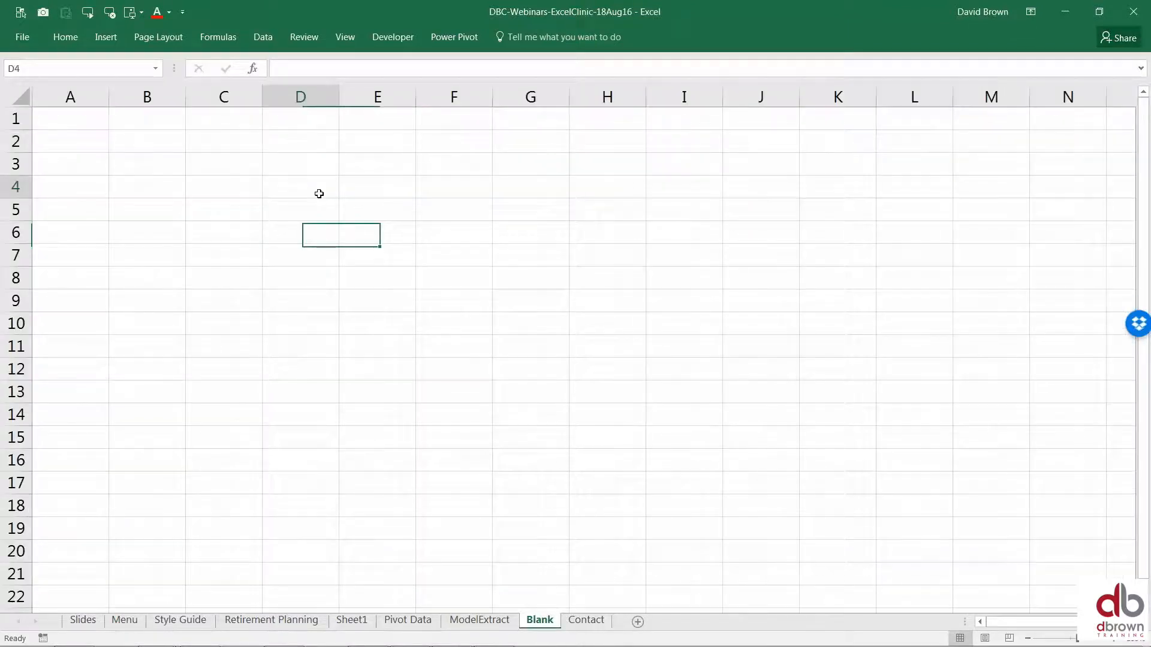
Step: Enter the column headings date in E4 and Sales in F4
left_click(358, 171)
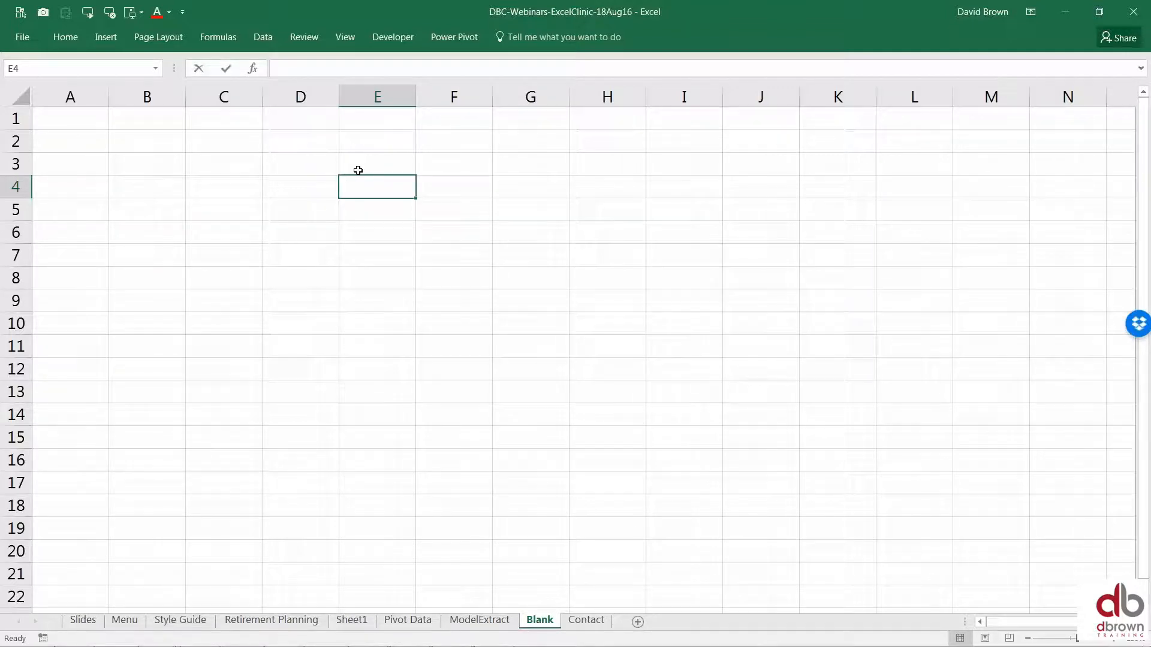
type("date")
key("Return")
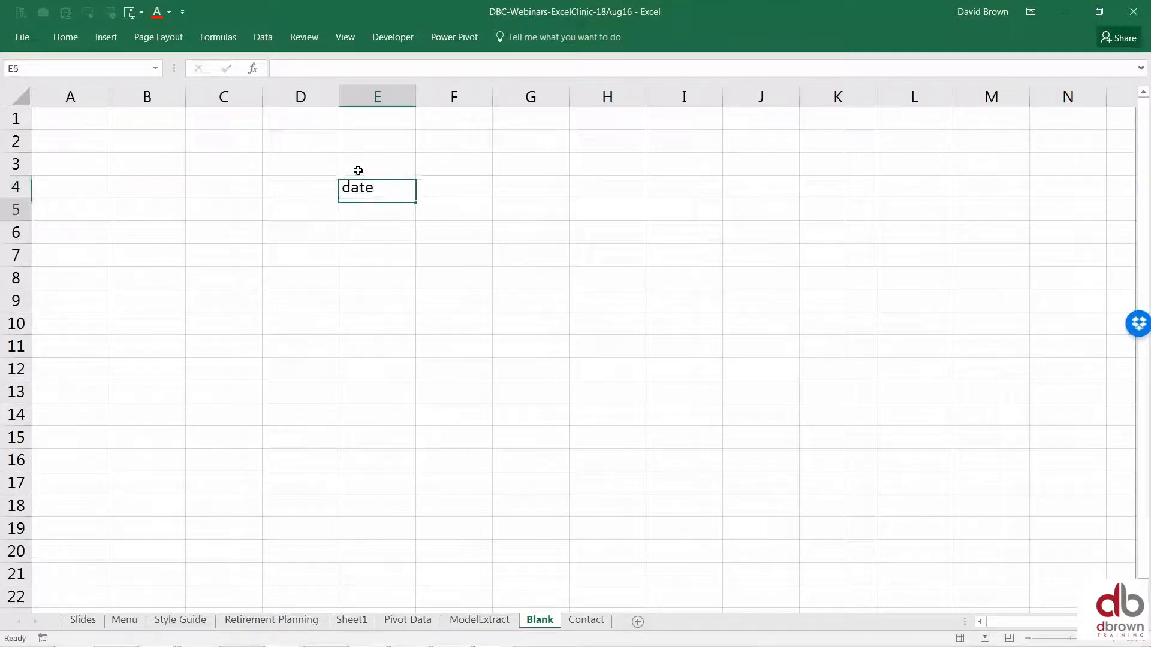
key("Up")
key("Right")
type("Sales")
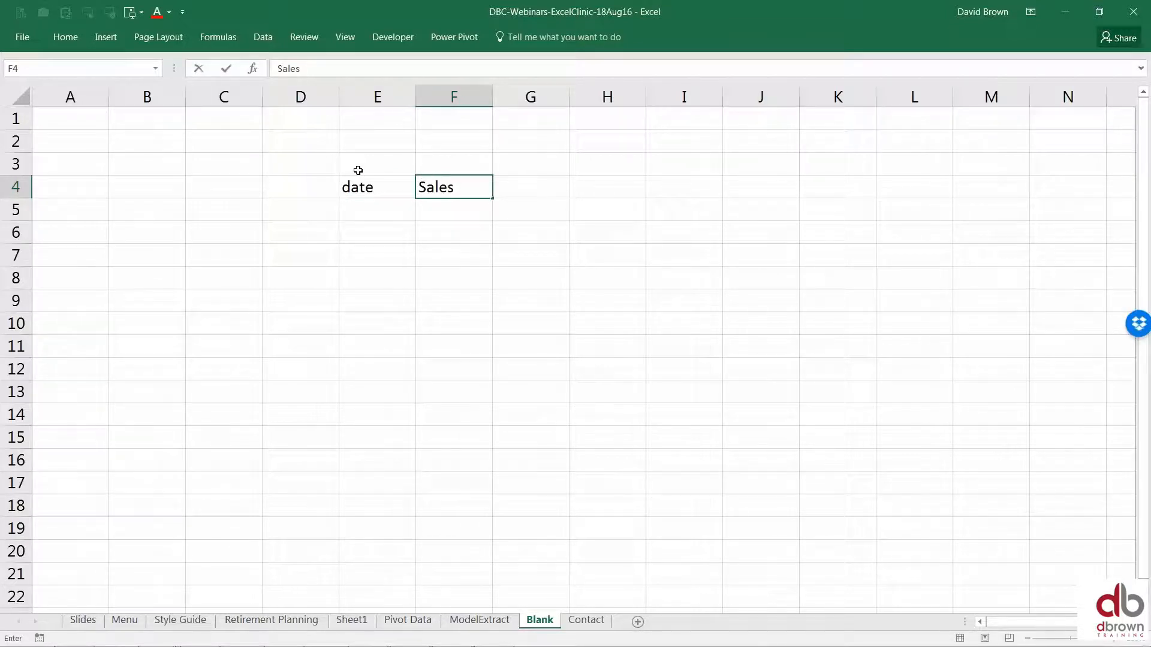
key("Return")
Step: Enter the date 18/08/2016 in E5 and give it the custom number format ddd, d mmm yyy
key("ctrl+semicolon")
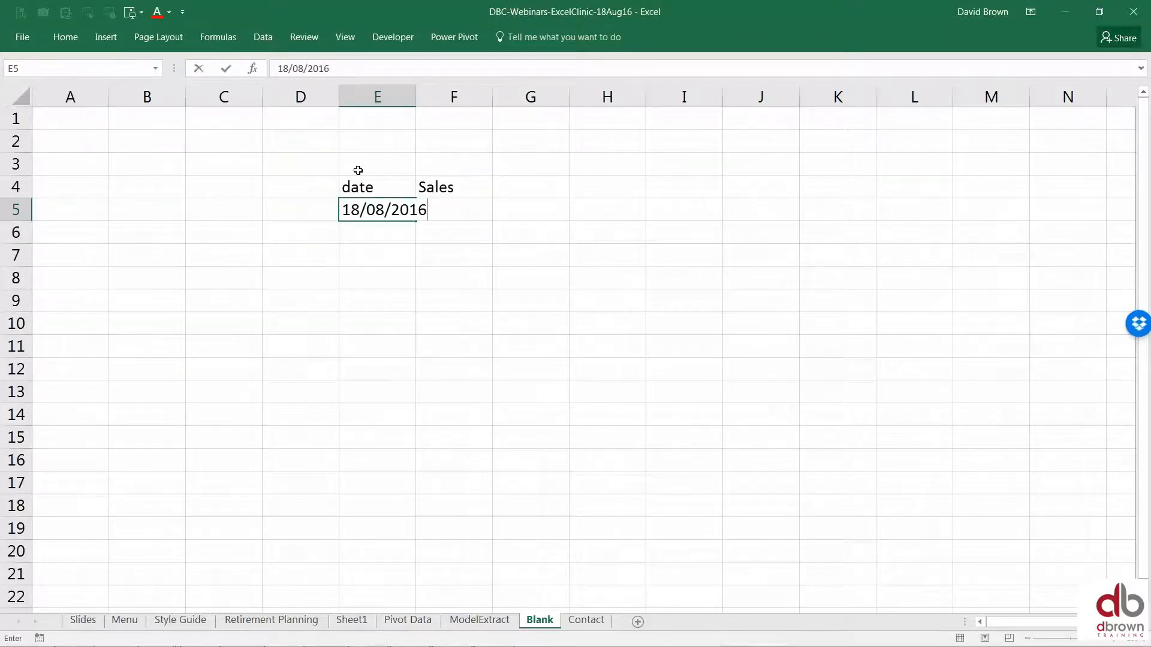
key("ctrl+Return")
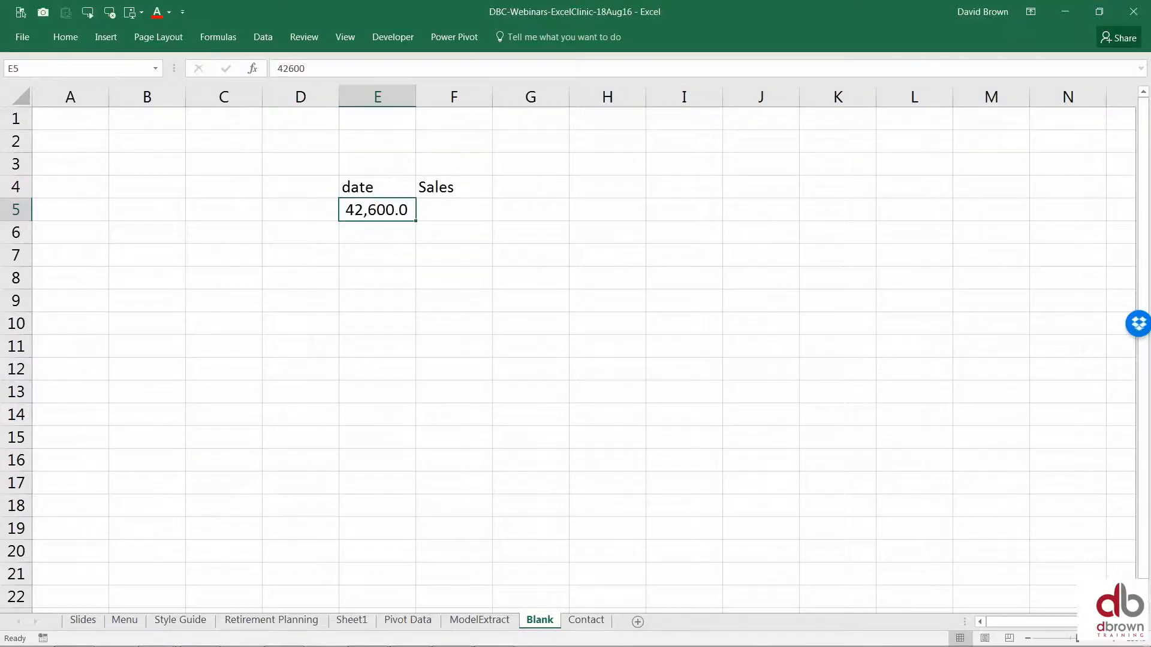
key("ctrl+1")
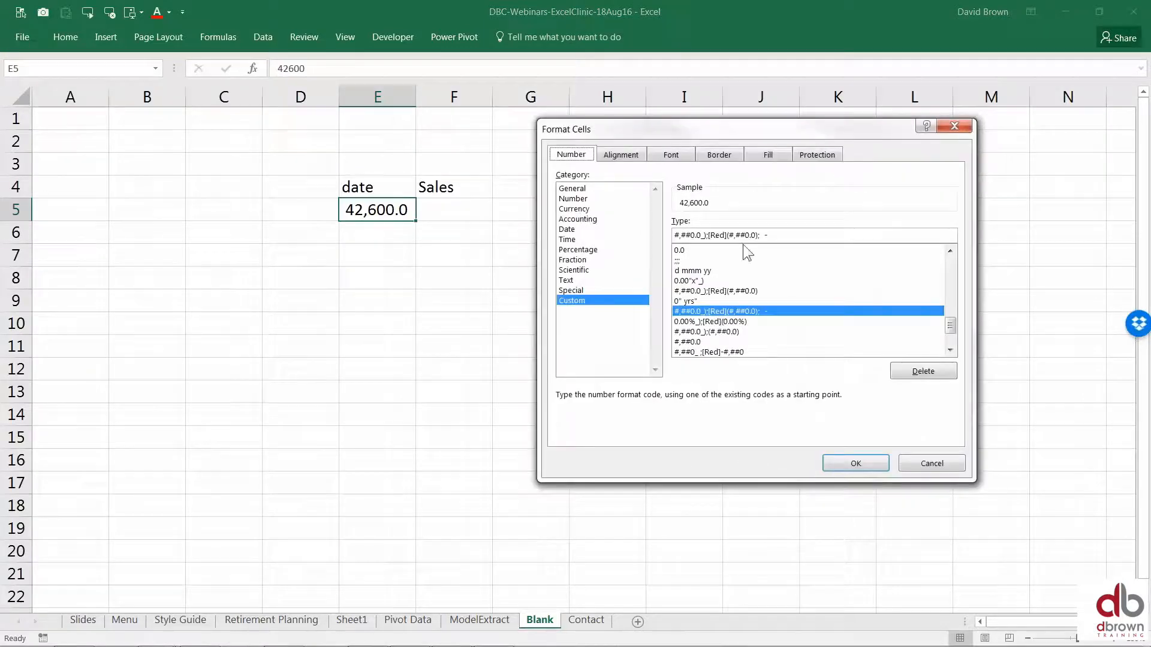
left_click_drag(776, 235, 675, 235)
type("d")
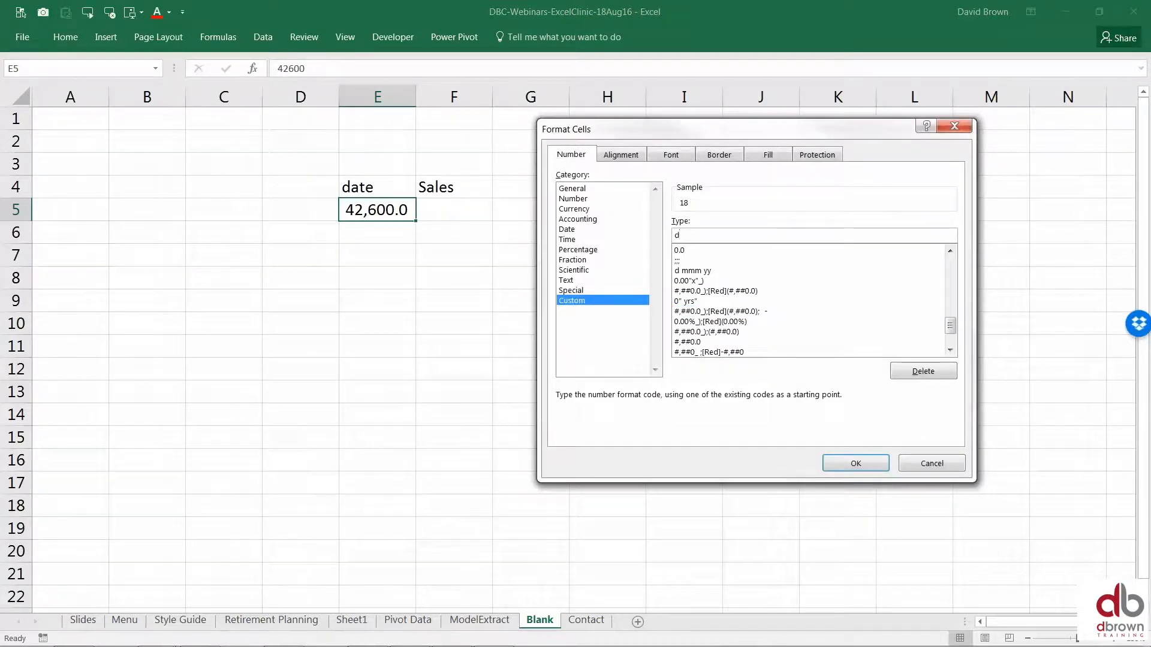
type("dd, d mmm yyy")
key("Return")
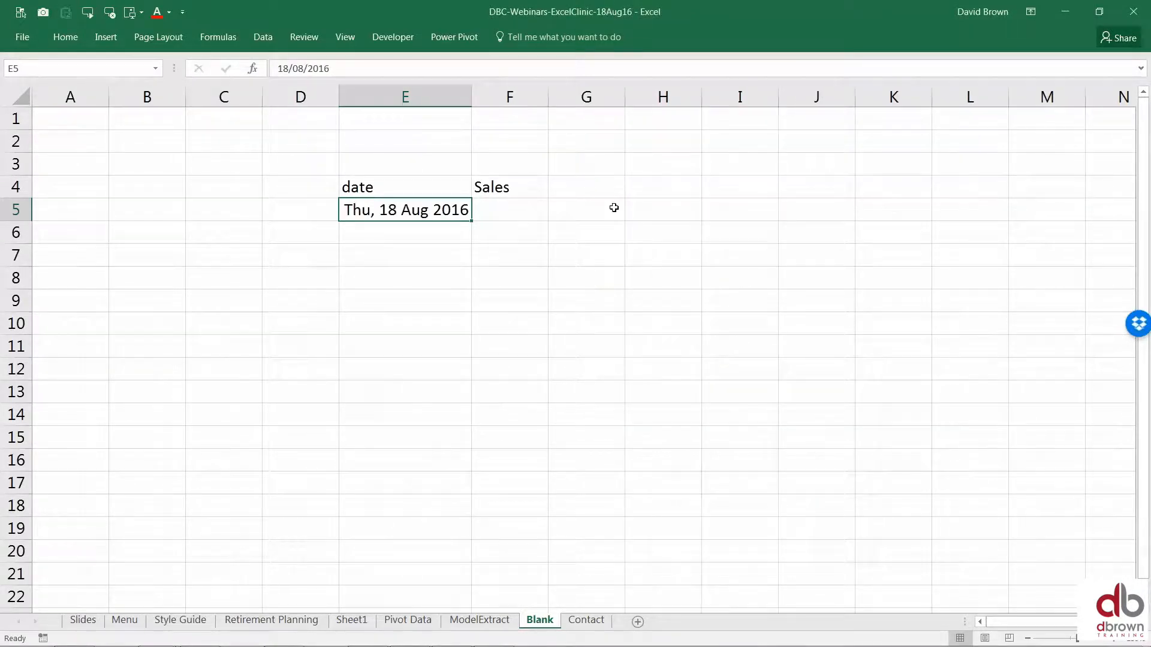
Step: Fill the date from E5 down to E11 as a series increasing by one month per row
left_click_drag(470, 221, 466, 353)
left_click(480, 366)
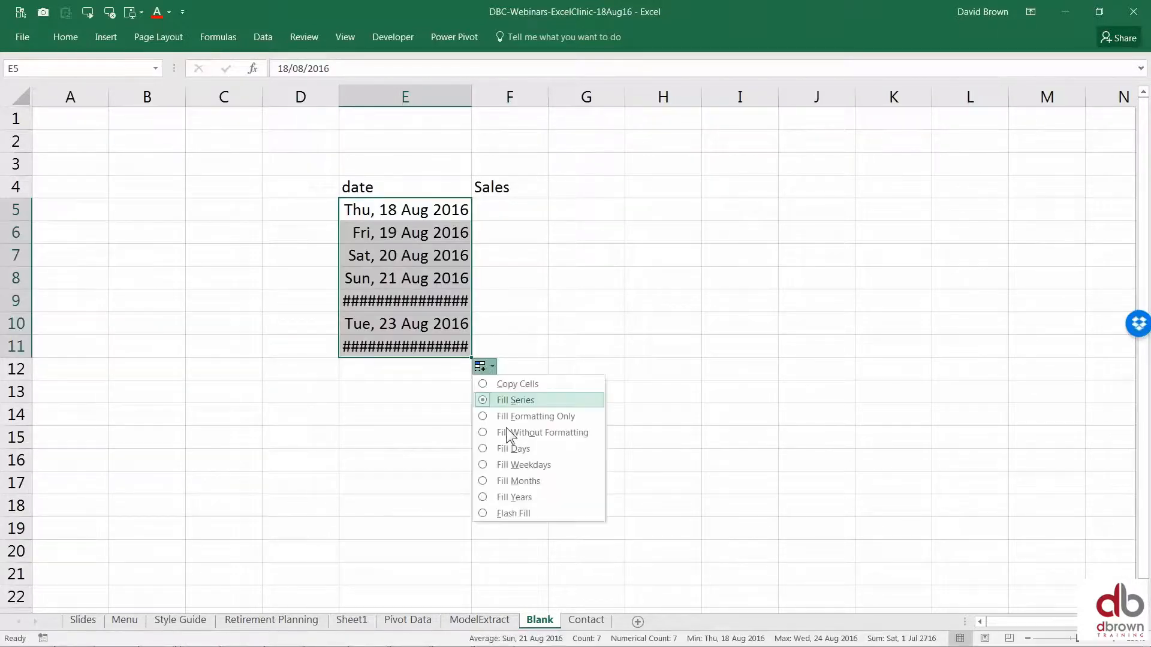
key("Escape")
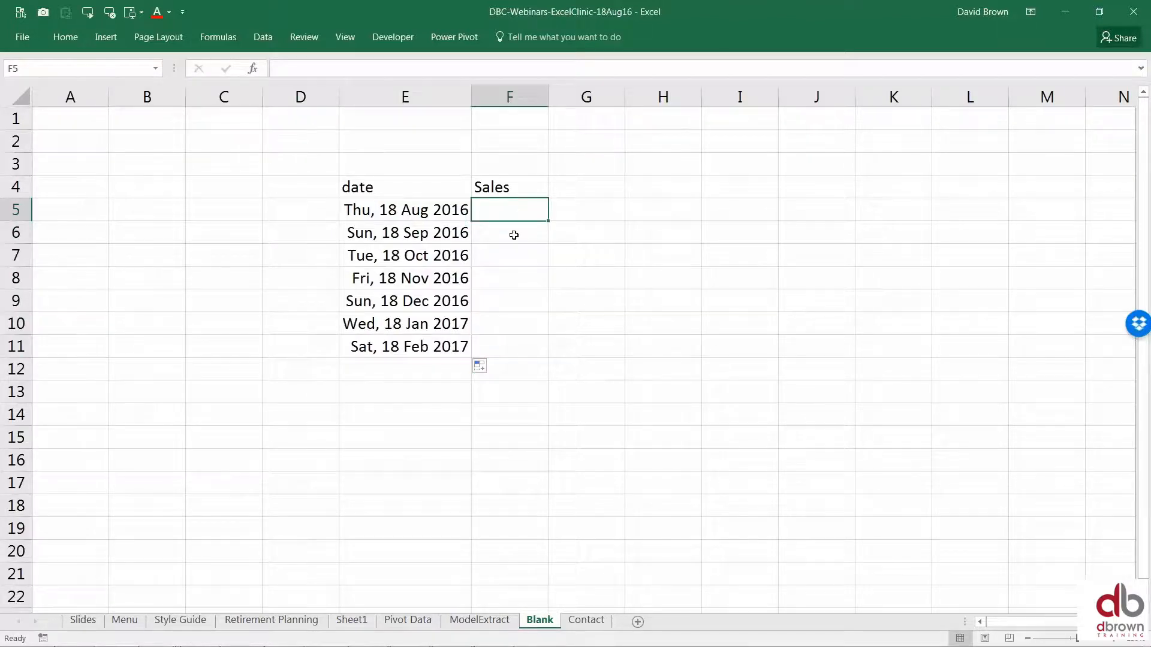
Step: Fill the Sales cells F5:F11 with the array formula =RAND()*1000000
left_click_drag(513, 231, 499, 351)
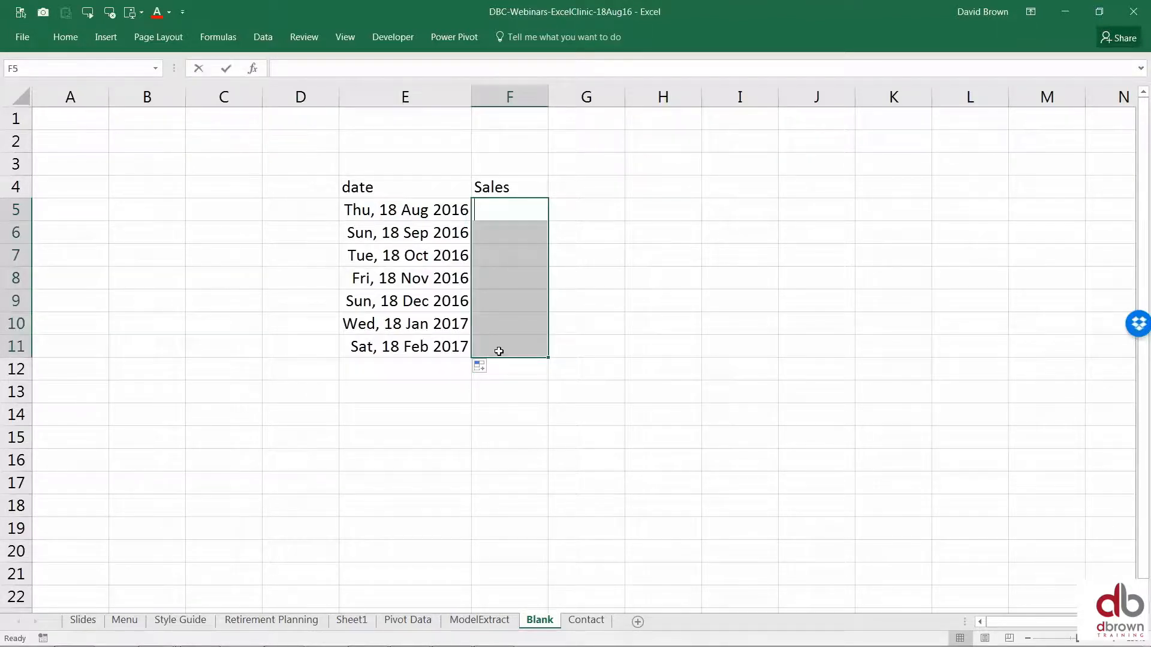
type("=rand()")
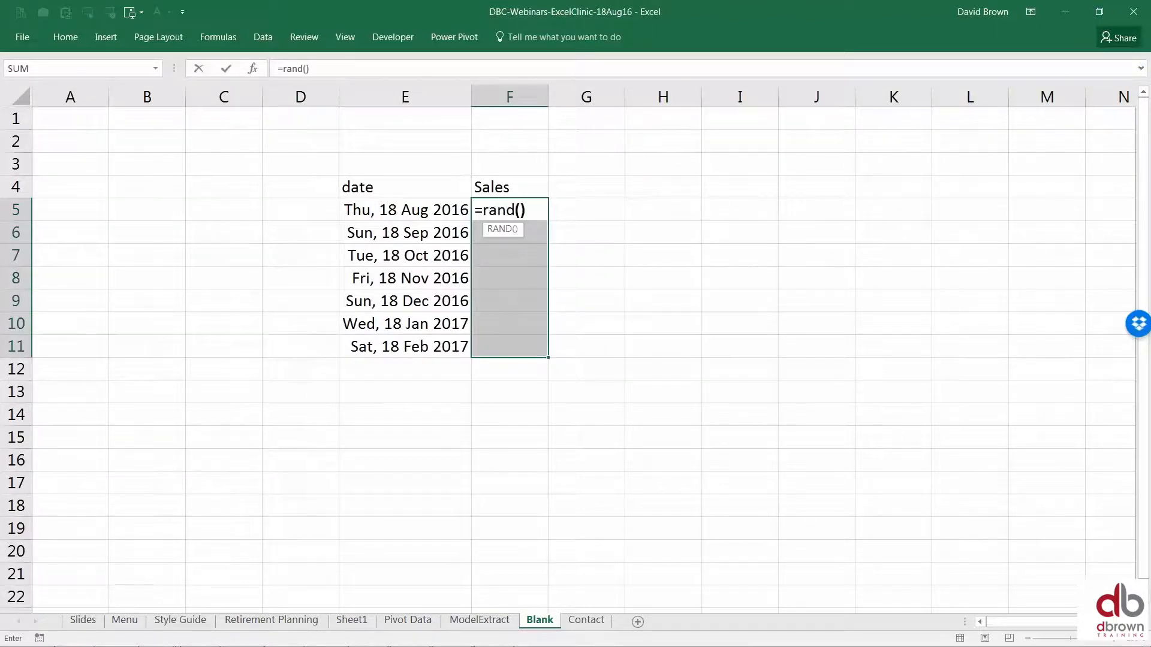
type("*1000000")
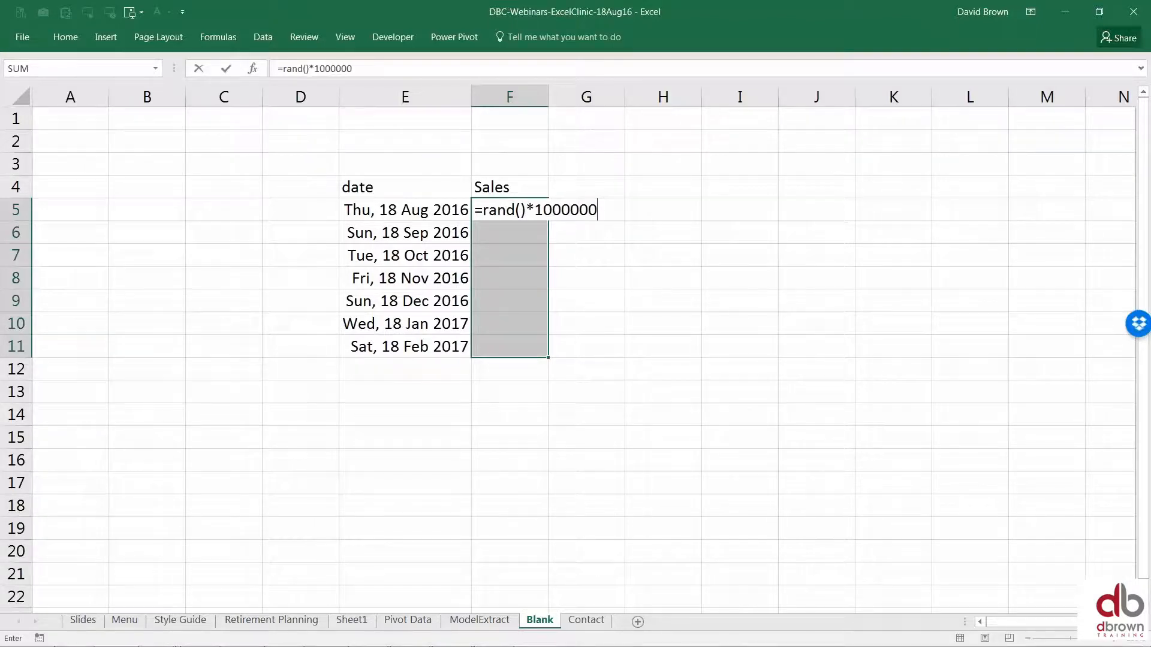
key("ctrl+shift+Return")
key("Down")
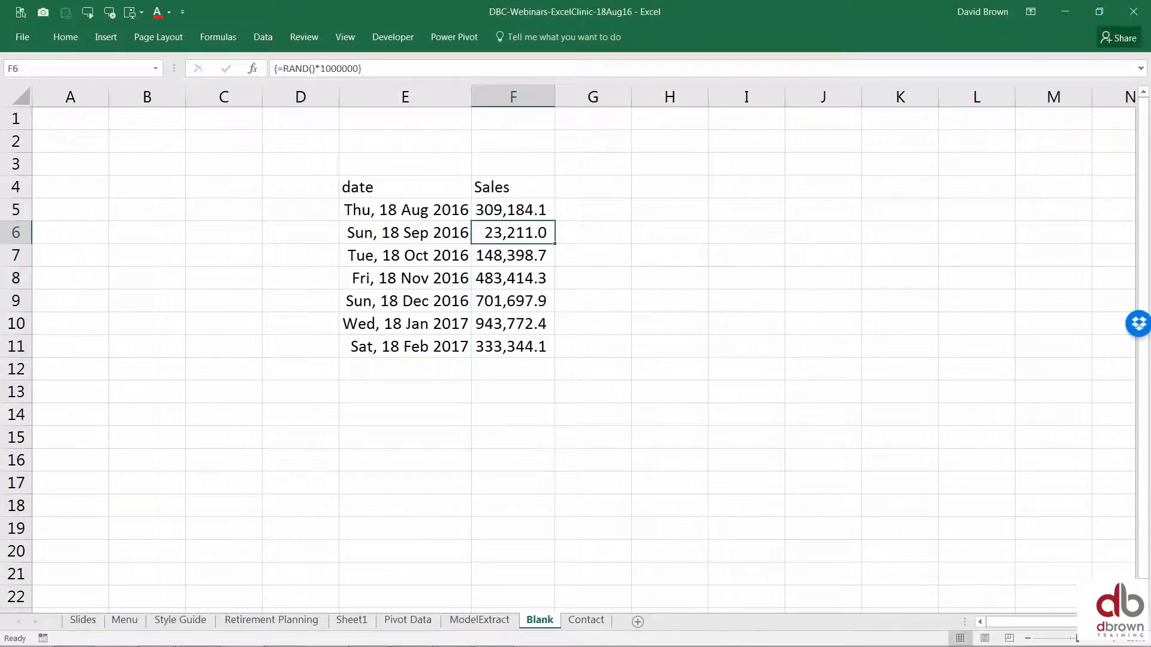
key("Up")
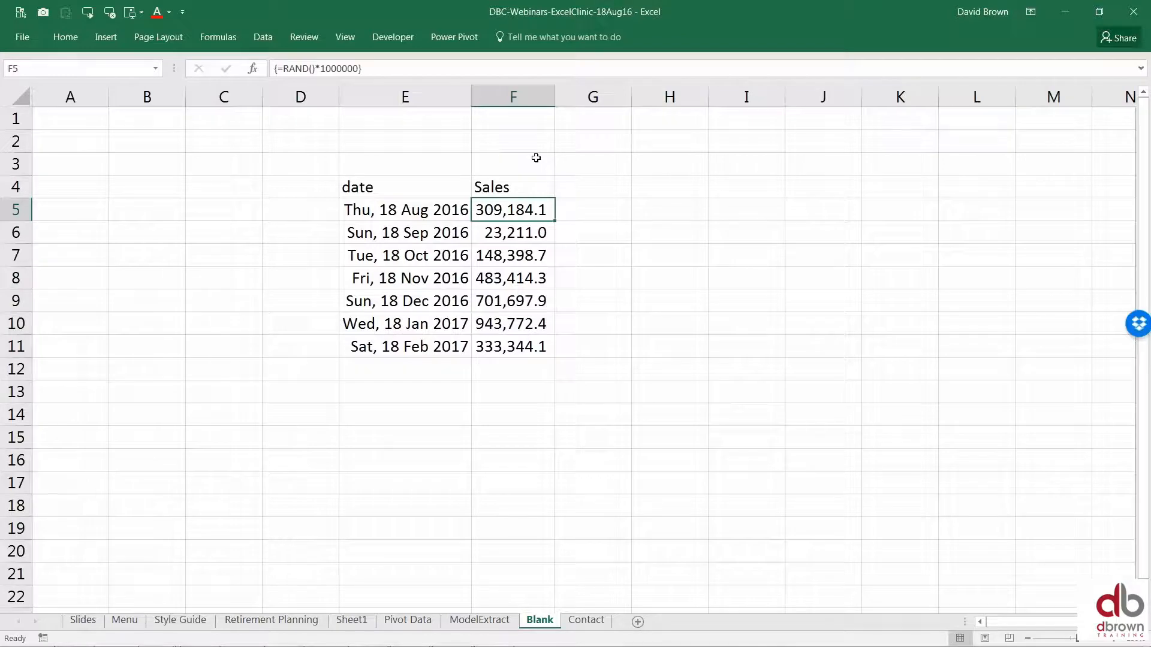
Step: Make the date and Sales headings in E4:F4 bold
left_click_drag(449, 192, 503, 192)
key("ctrl+b")
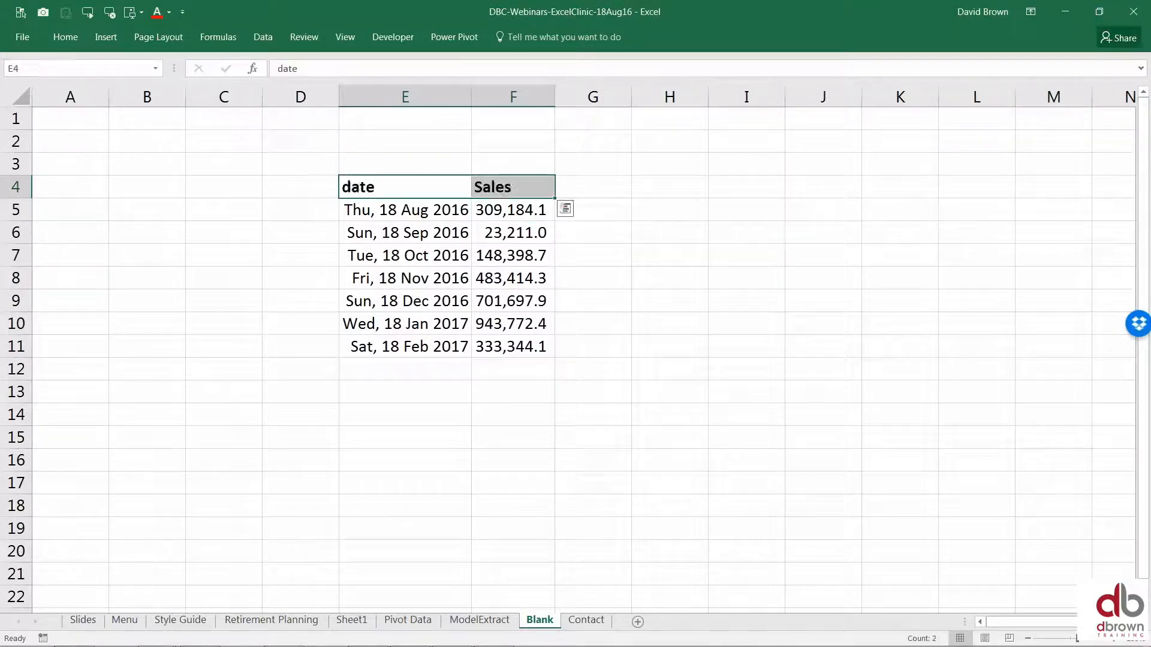
left_click(485, 259)
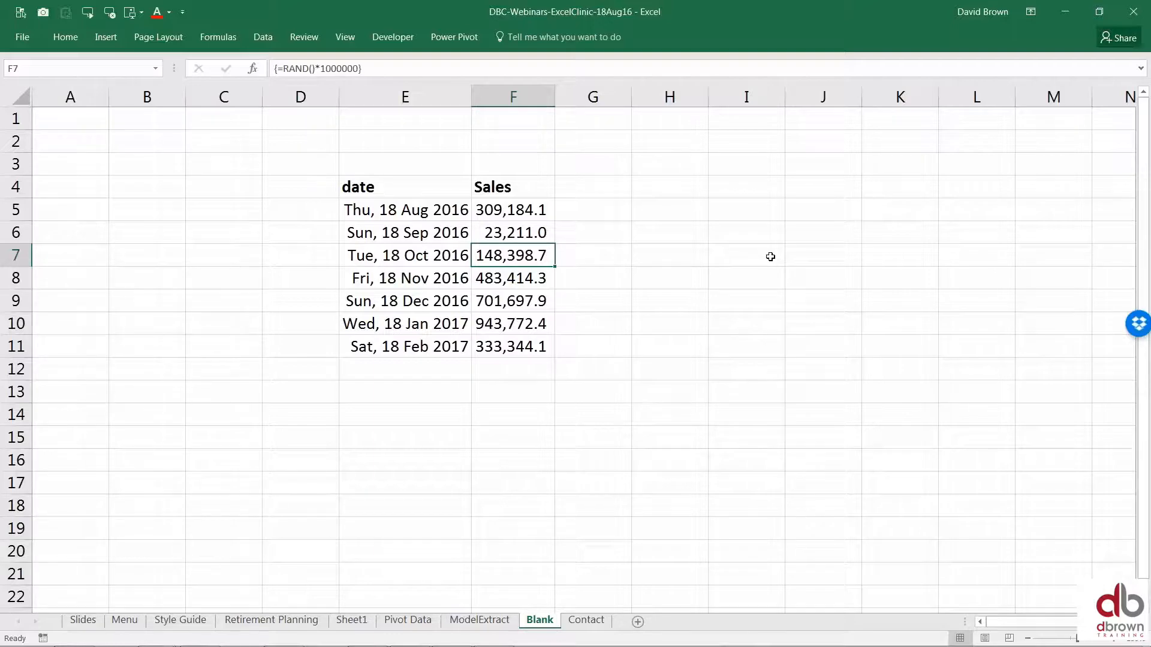
key("alt+F1")
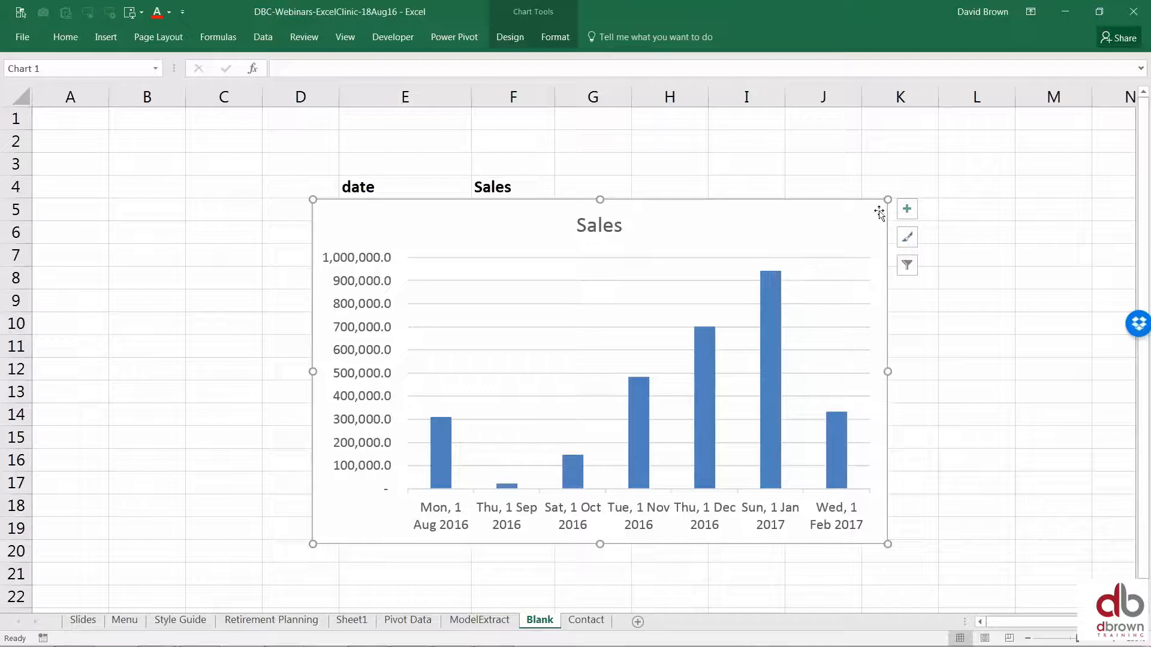
key("Delete")
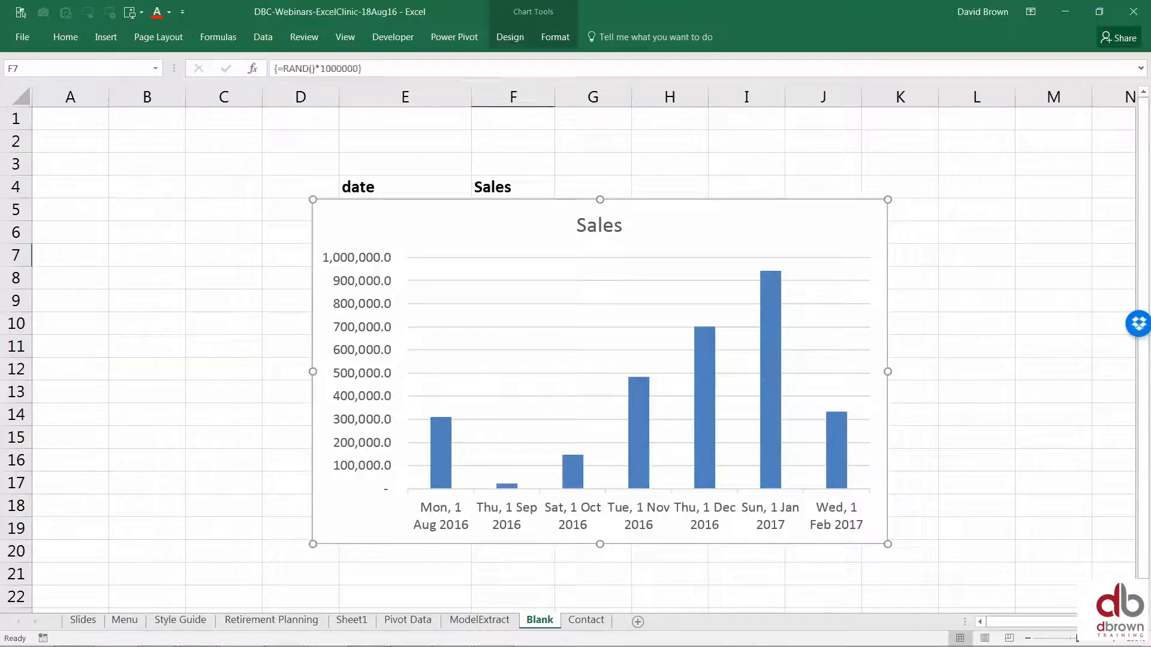
left_click_drag(409, 189, 518, 341)
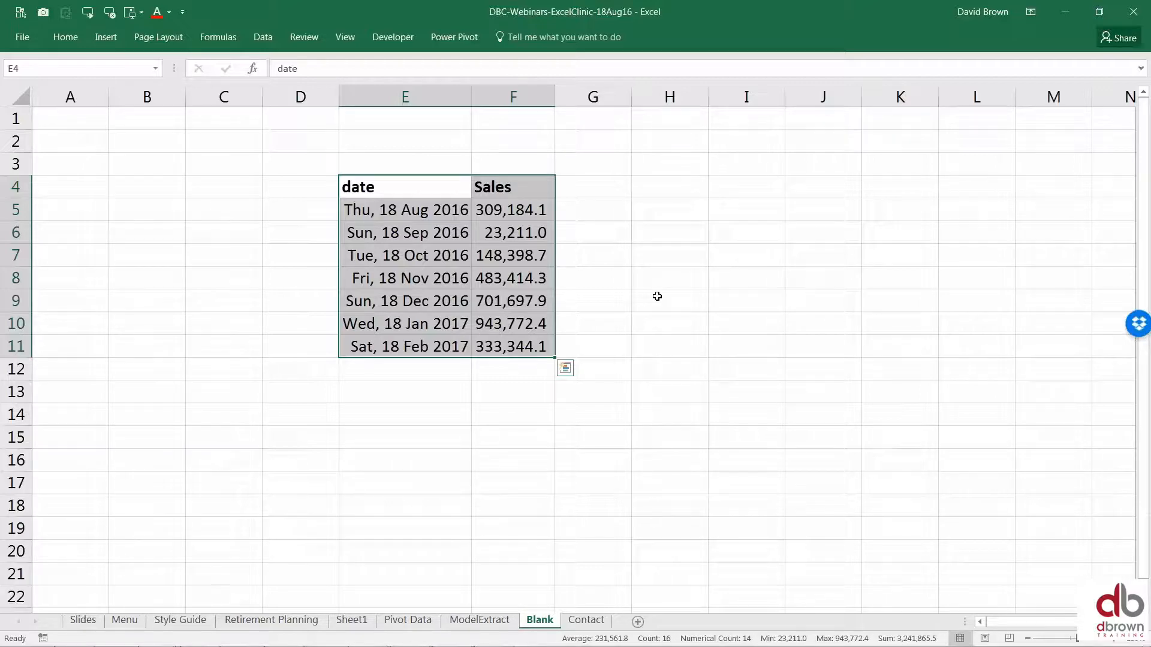
left_click(420, 192)
left_click_drag(458, 201, 491, 290)
Step: Insert a default column chart of the date and Sales table, shift it slightly down and right, and select its Sales bars
left_click(493, 253)
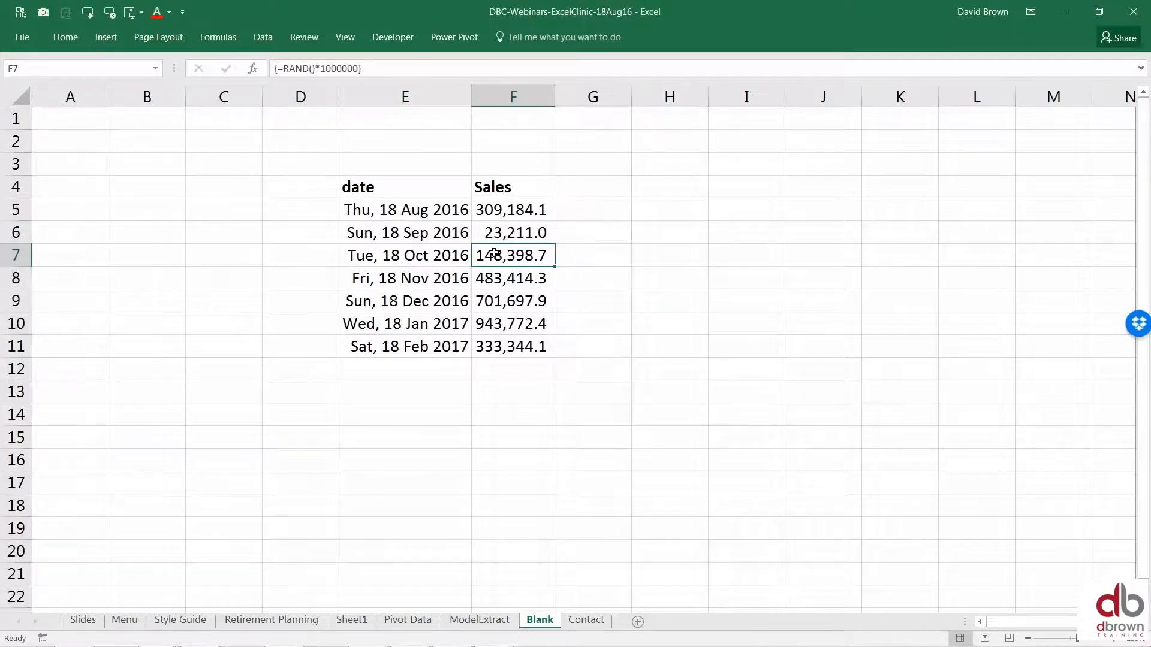
key("alt+F1")
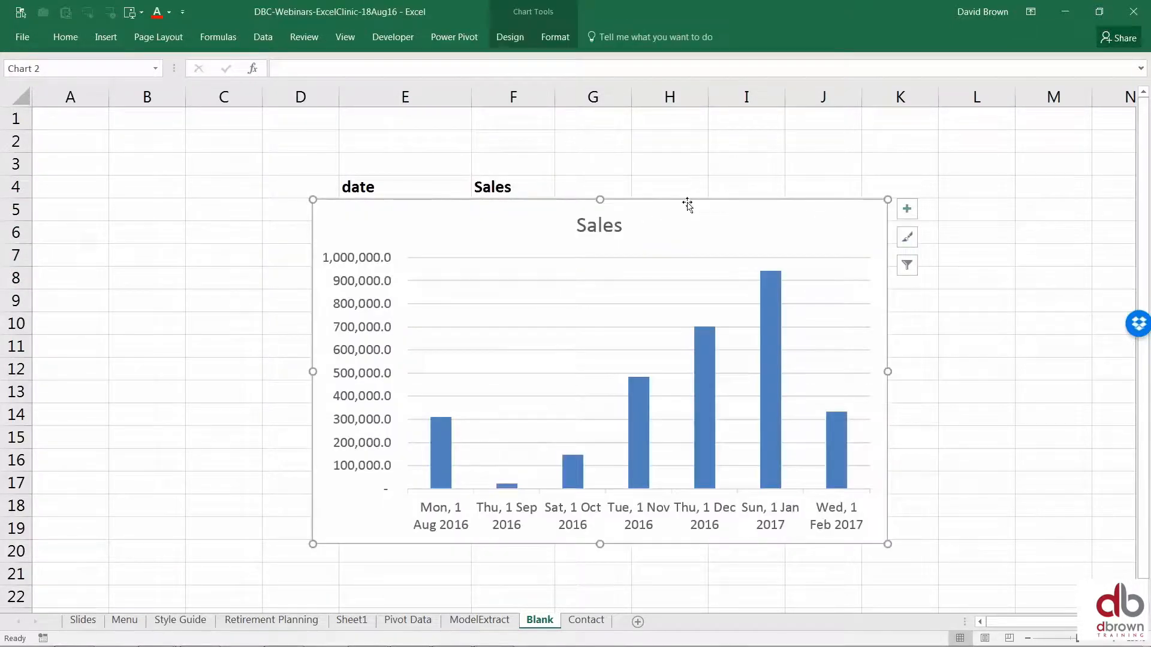
left_click_drag(712, 209, 780, 229)
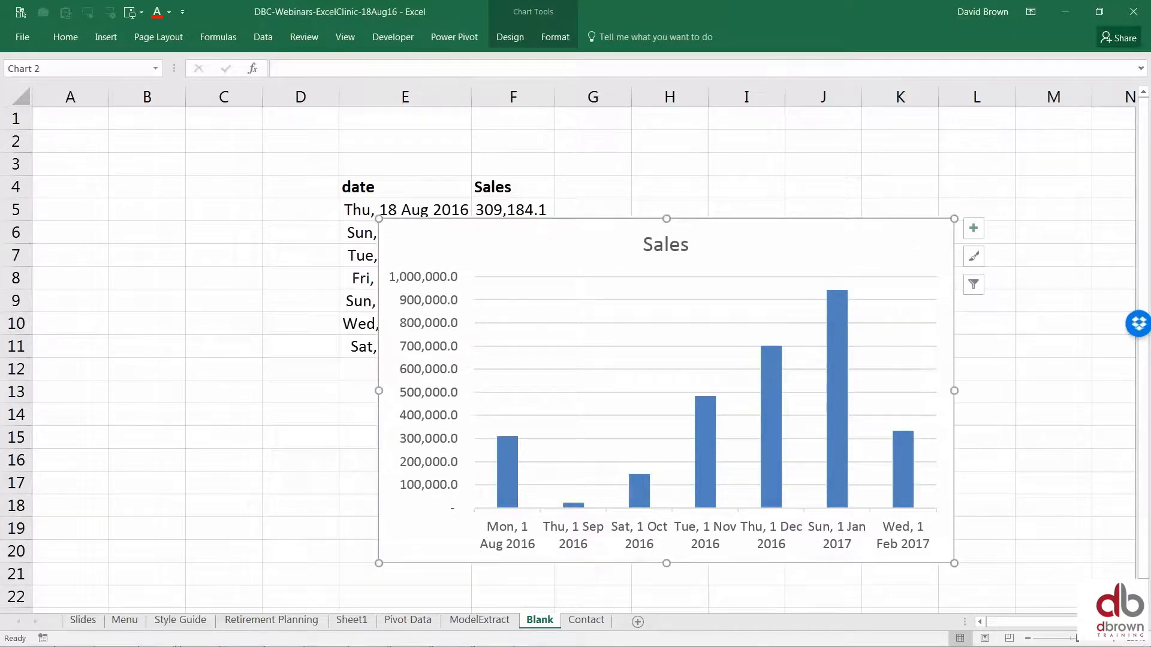
left_click(837, 346)
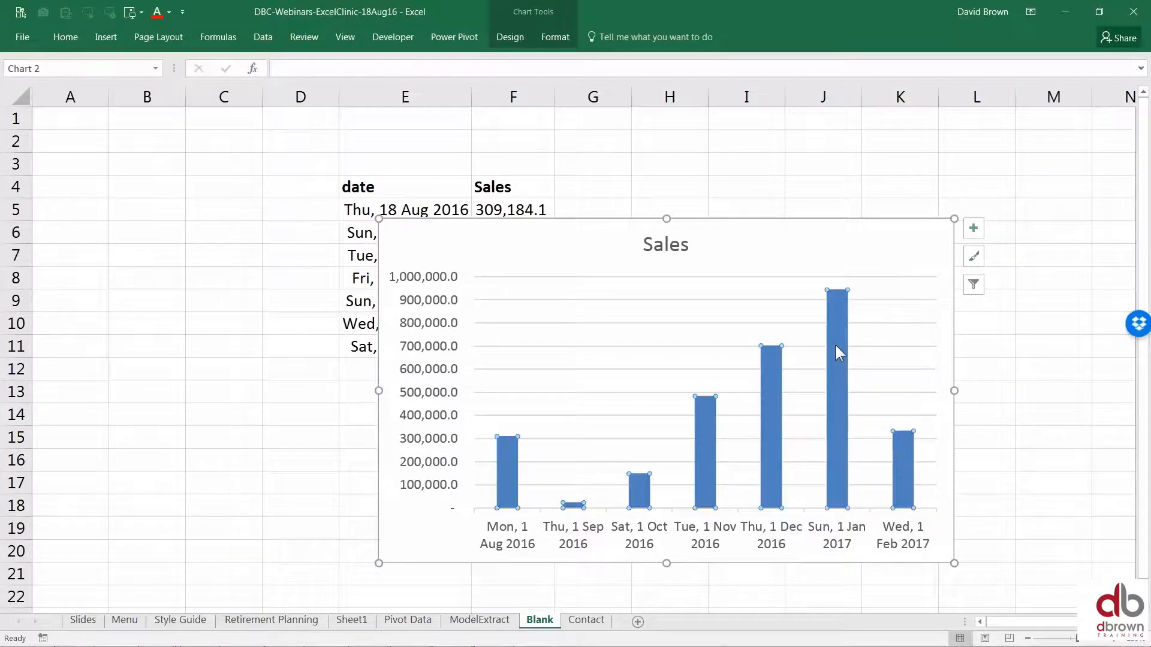
Step: Move the Sales chart below the data table and enter the heading Budget in G4
left_click(774, 242)
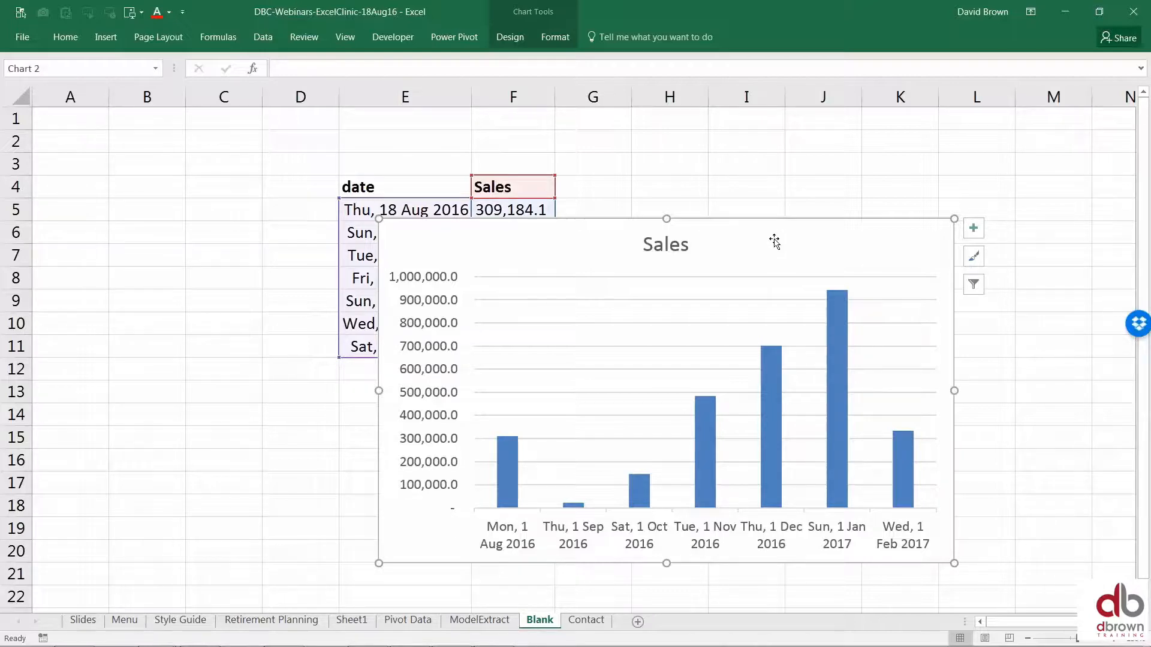
left_click_drag(775, 224, 688, 368)
left_click(536, 186)
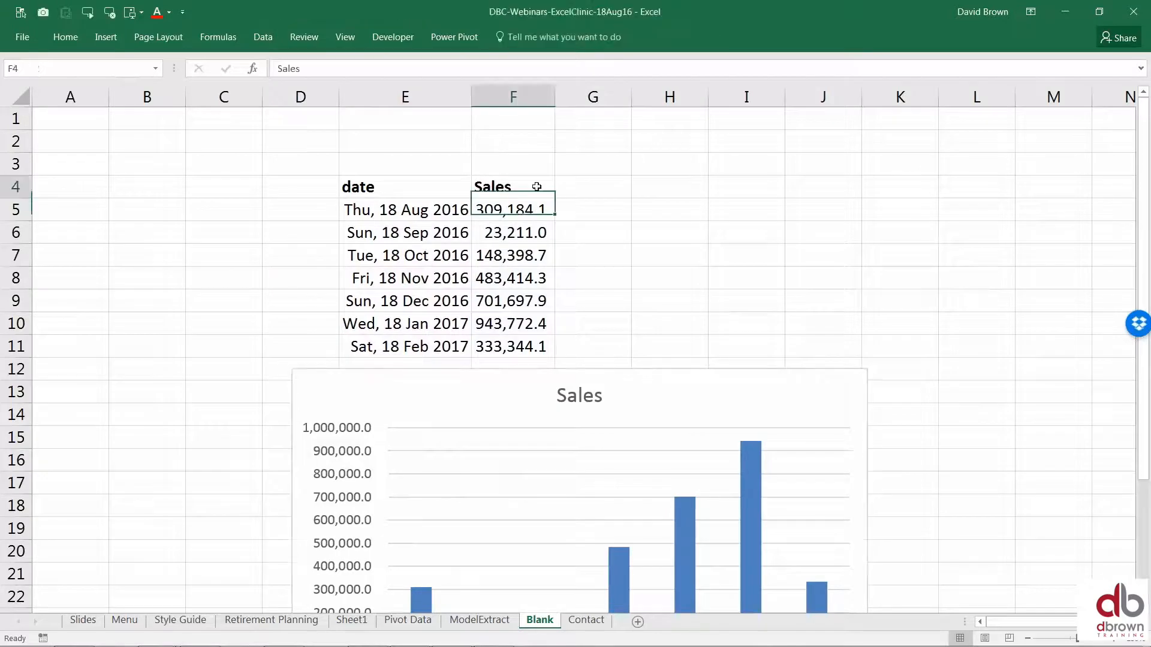
key("Right")
type("Budget")
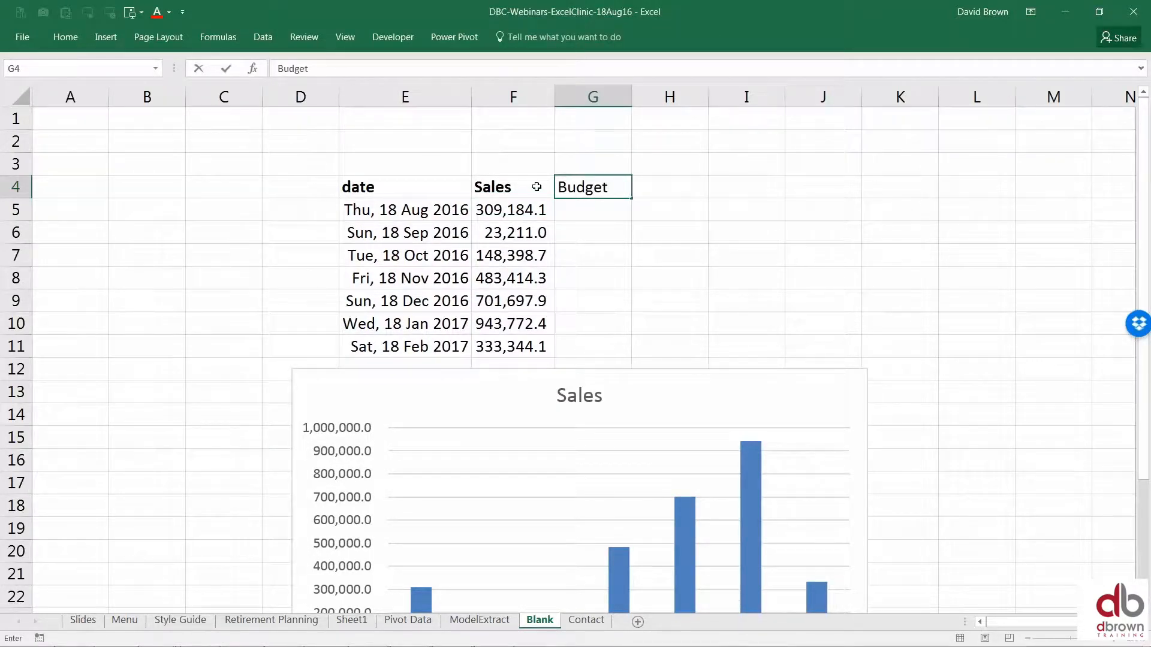
key("ctrl+Return")
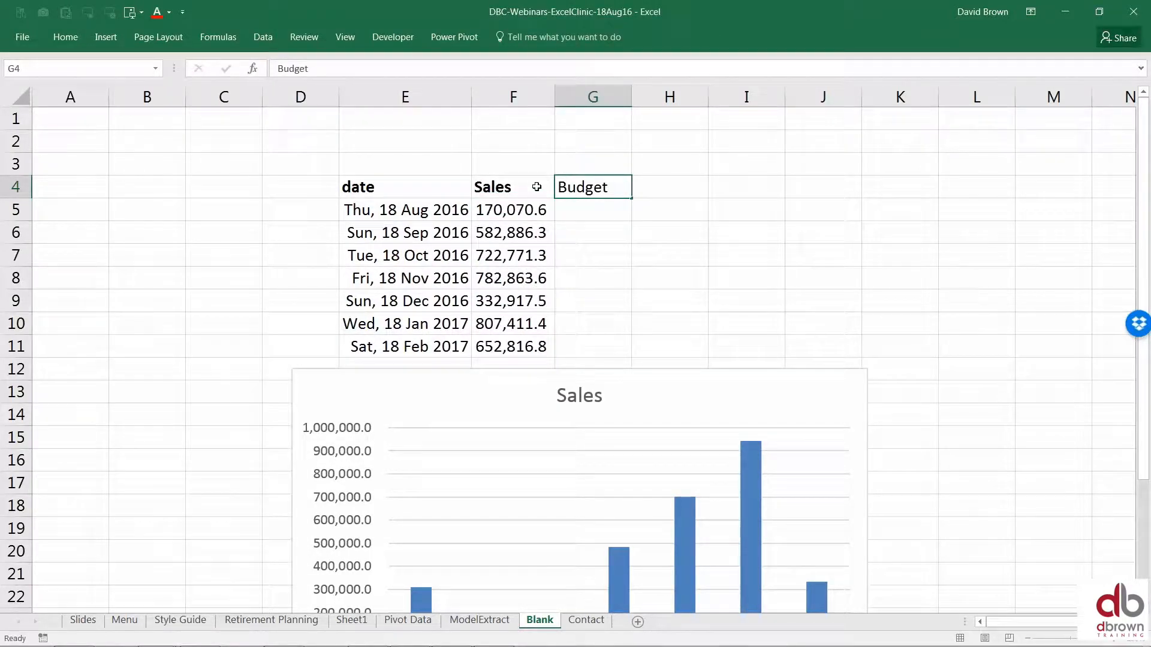
Step: Copy the Sales array formulas from F5:F11 into G5:G11 and autofit column G to its contents
key("Down")
key("Left")
key("ctrl+shift+Down")
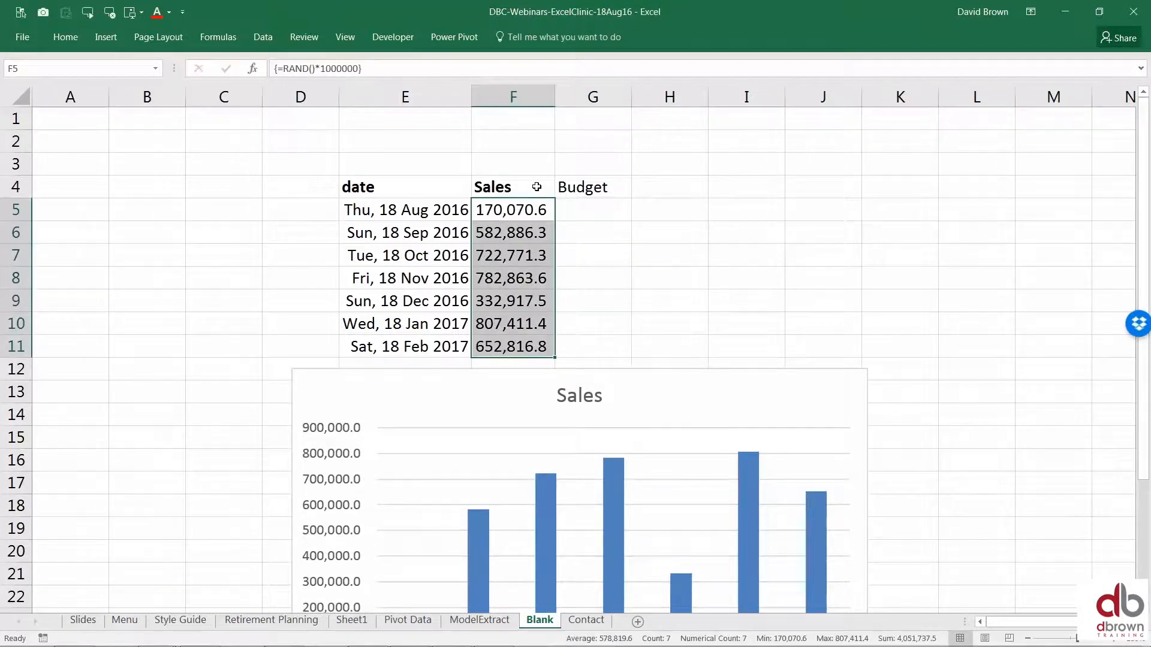
key("ctrl+c")
key("Right")
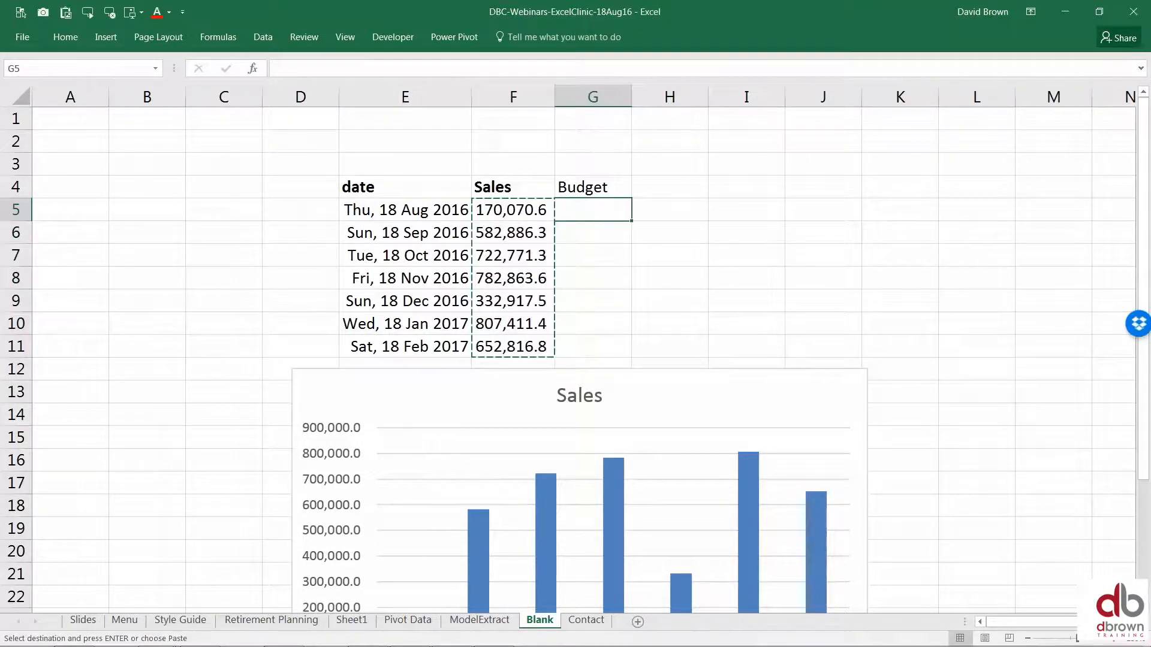
key("ctrl+v")
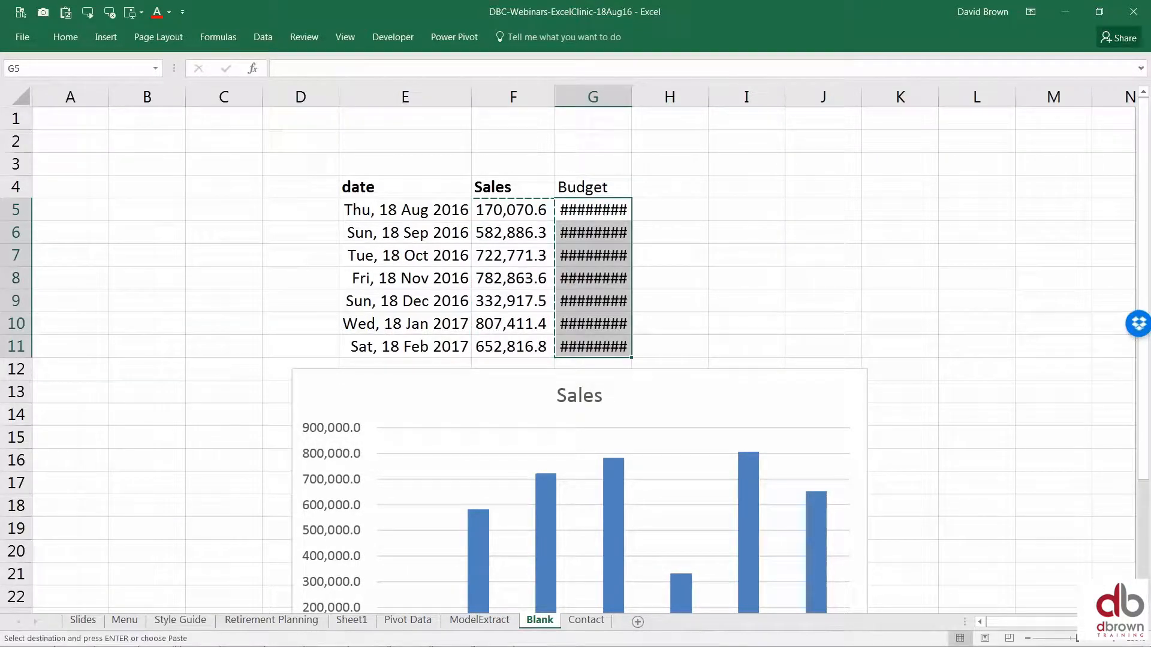
key("Return")
double_click(633, 97)
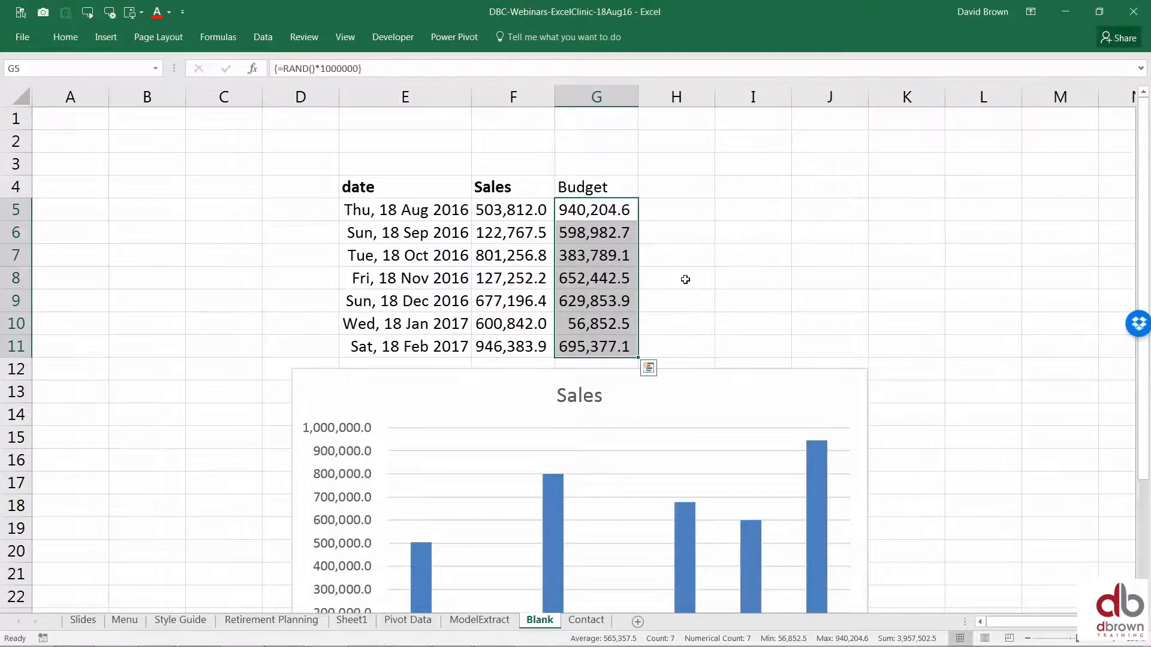
Step: Shift the chart slightly left and add the Budget range G4:G11 to it as a second series by copying and pasting
left_click_drag(722, 372, 630, 378)
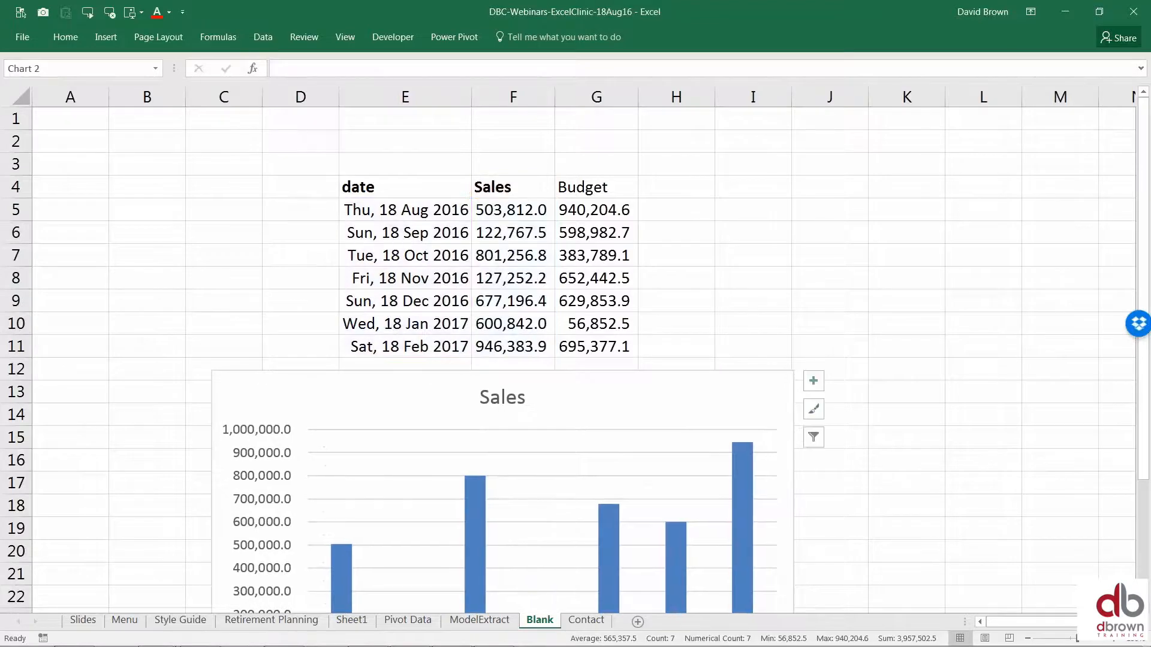
left_click(853, 332)
scroll(853, 332, "down", 1)
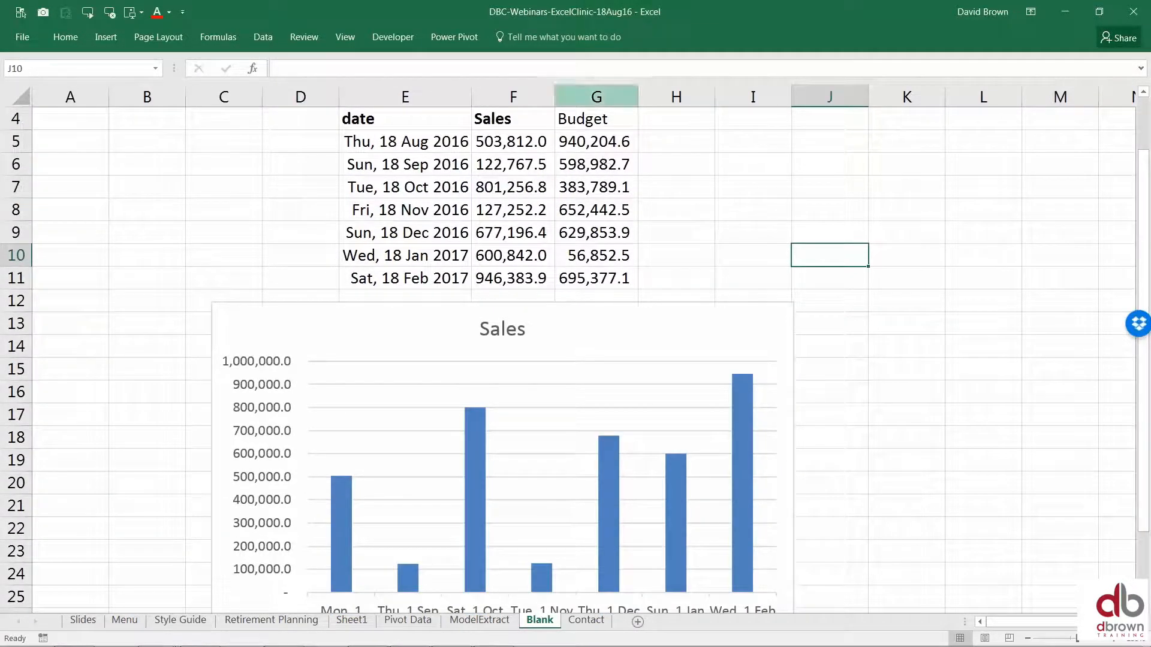
left_click(592, 120)
left_click_drag(593, 120, 584, 276)
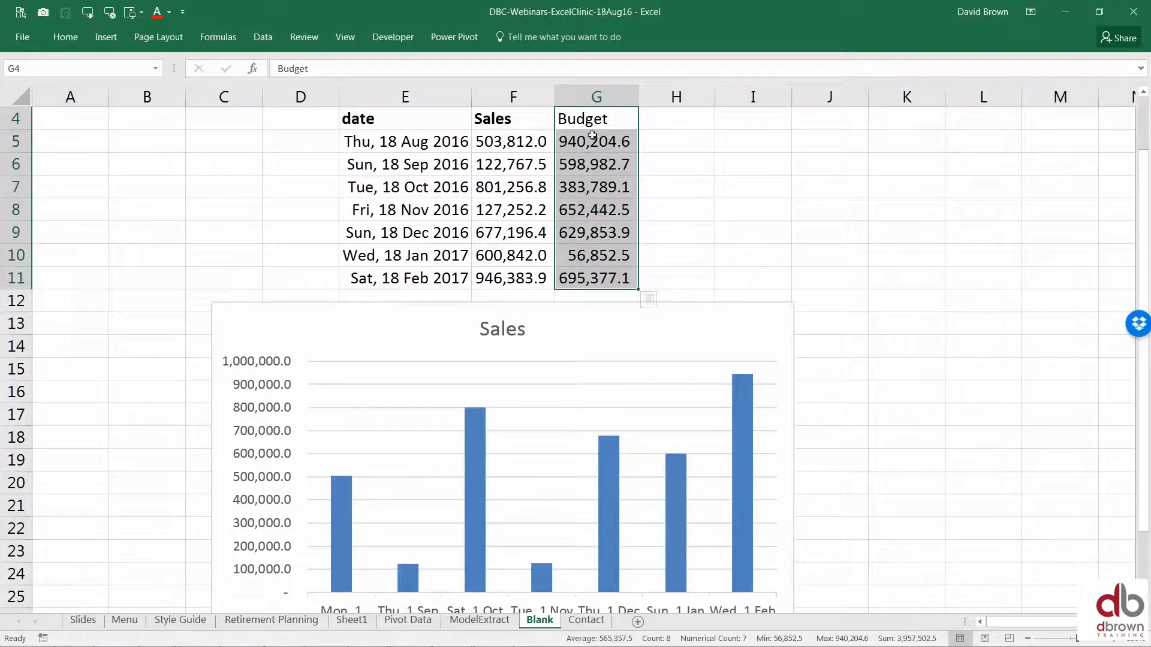
key("ctrl+c")
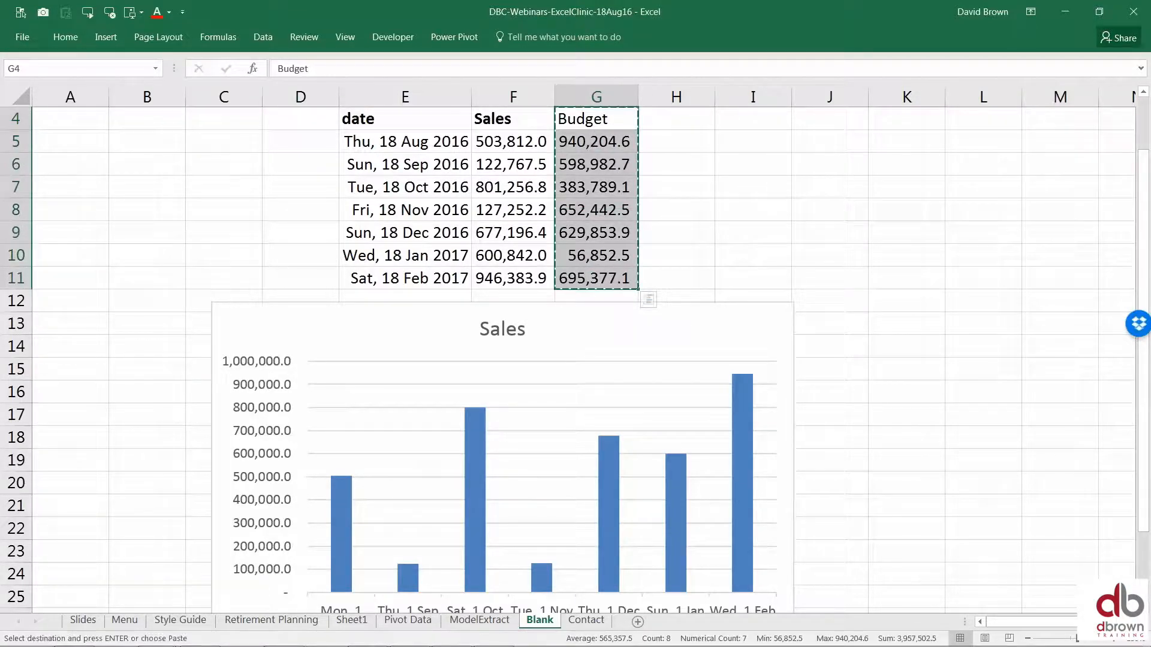
left_click(619, 334)
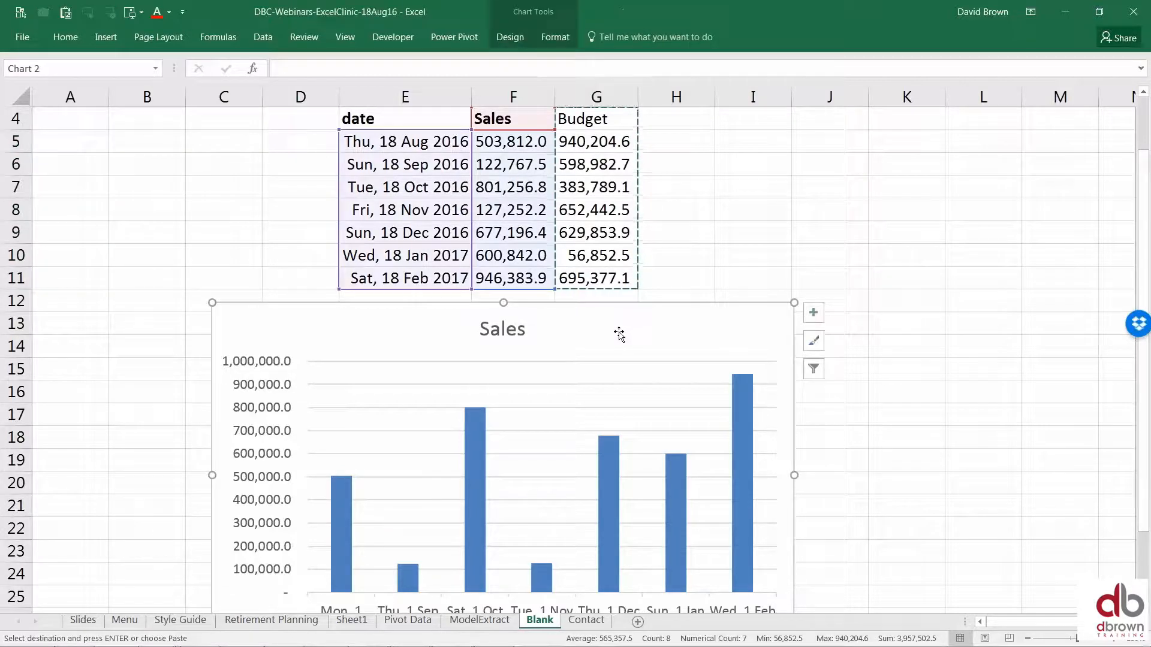
key("ctrl+v")
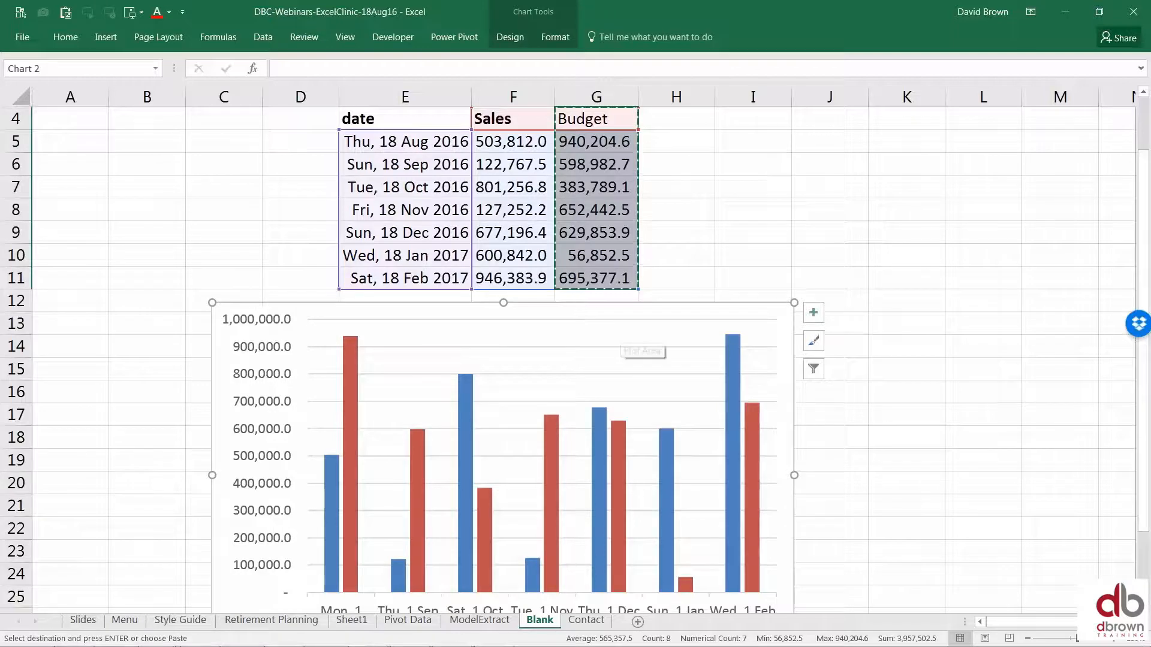
key("Escape")
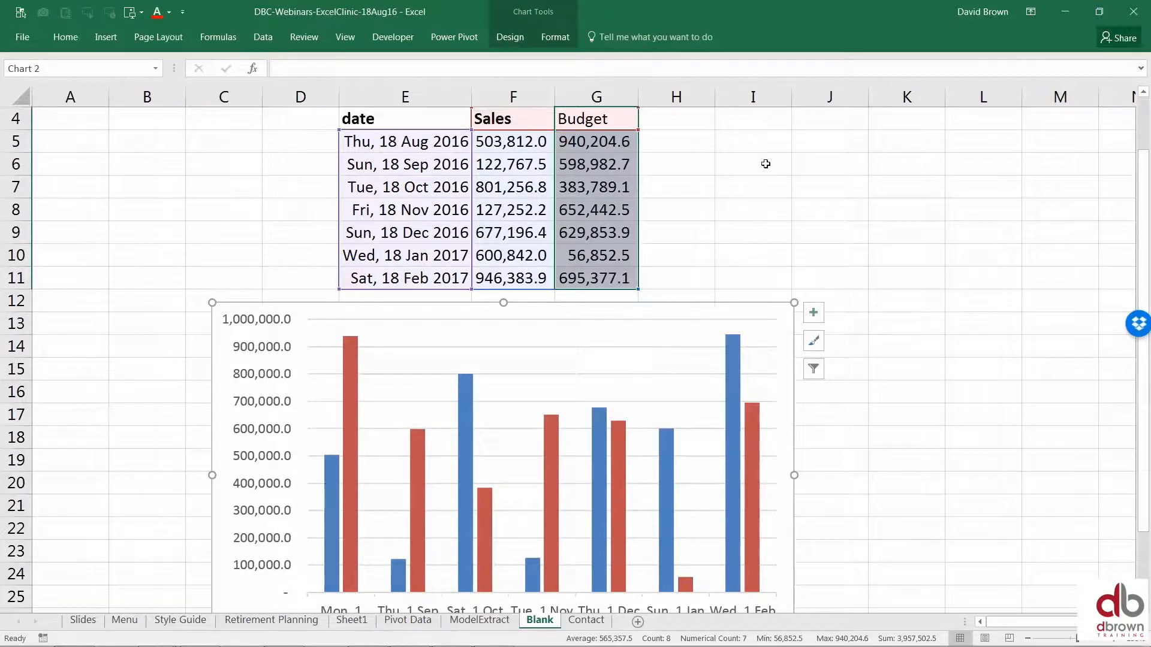
Step: Move the chart up and right so it starts at about row 8, and delete its horizontal gridlines
left_click(676, 124)
left_click_drag(596, 119, 583, 277)
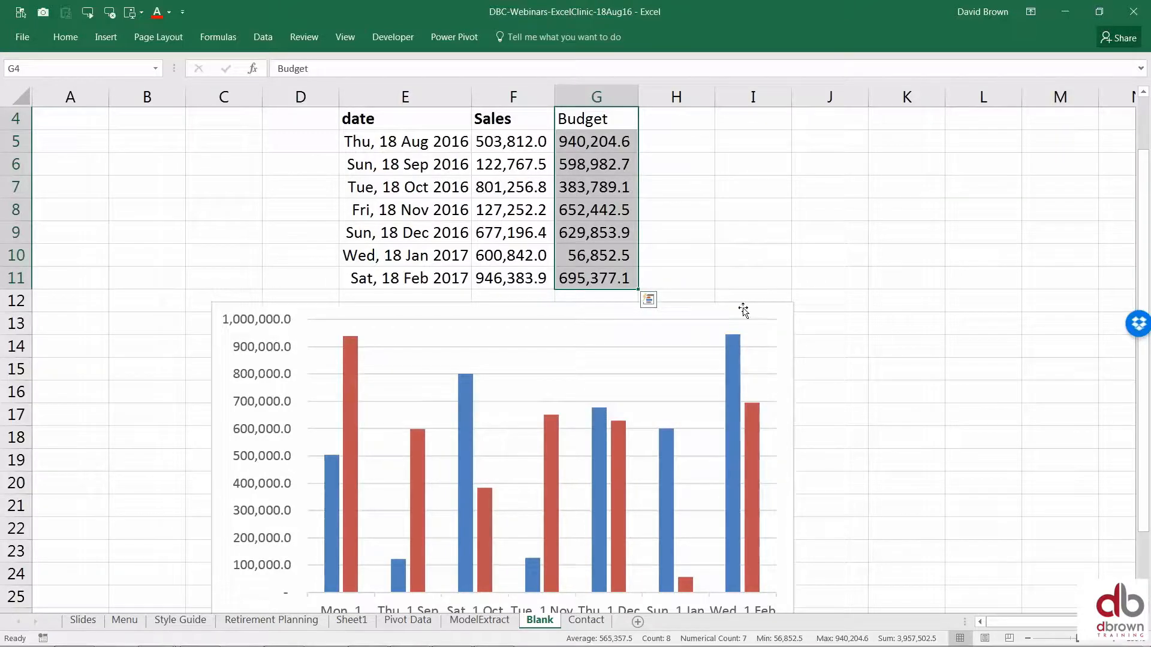
left_click_drag(743, 310, 823, 205)
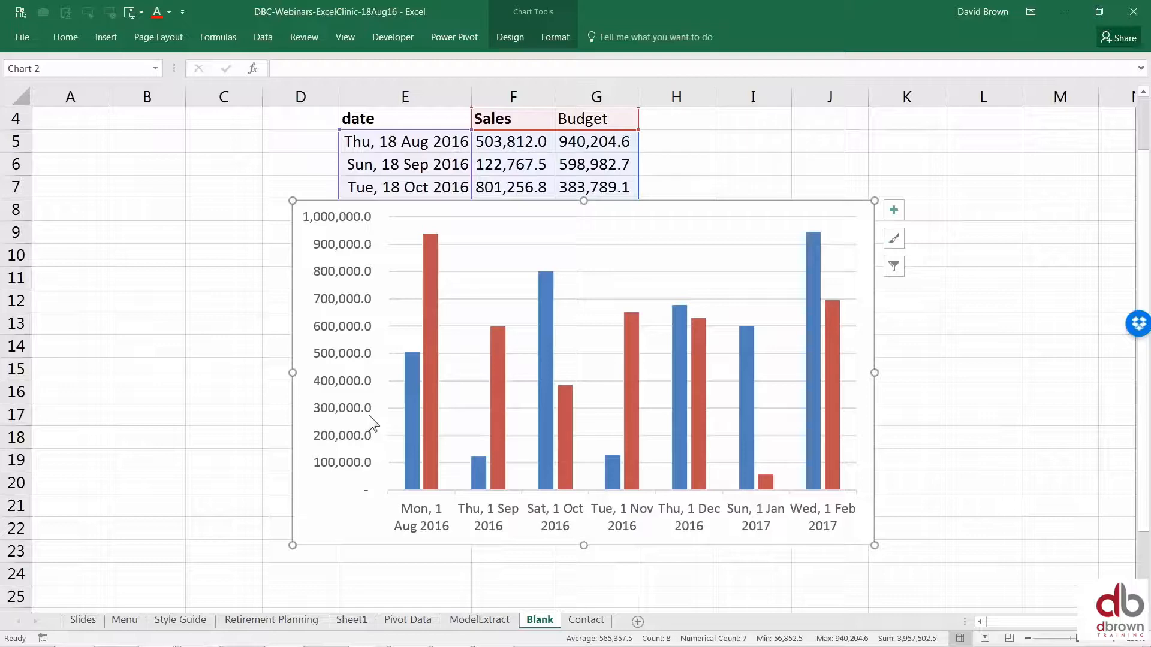
mouse_move(423, 368)
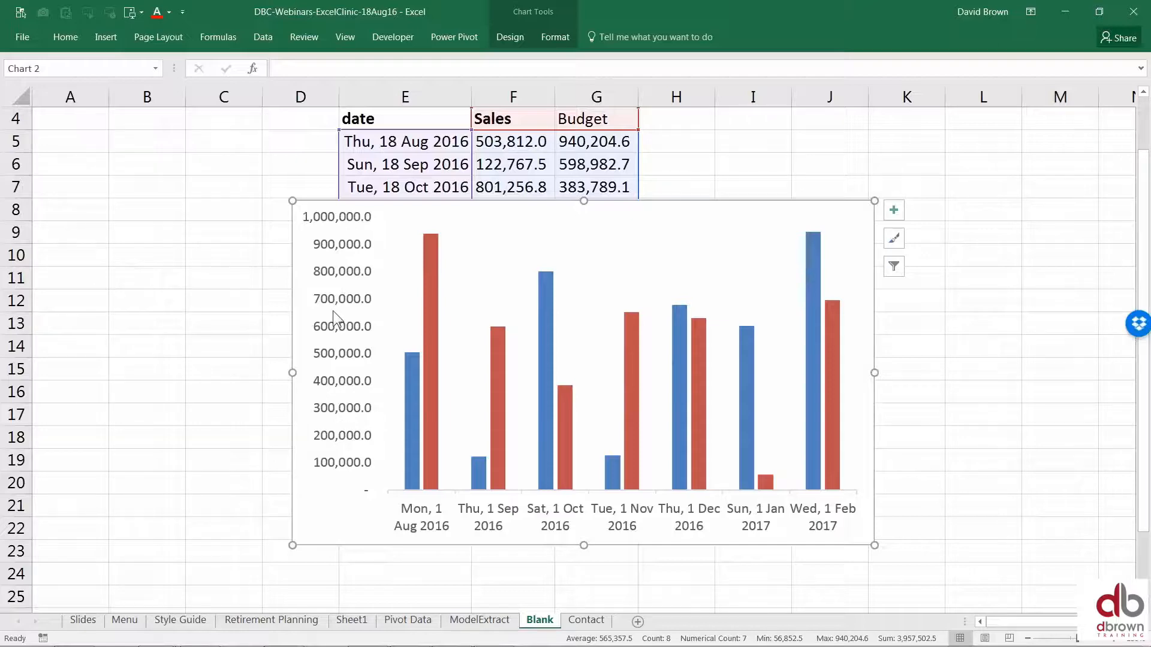
Step: Set the vertical axis number format code to #,##0.0,,_);[Red](#,##0.0,,); - to scale the labels to millions
left_click(344, 271)
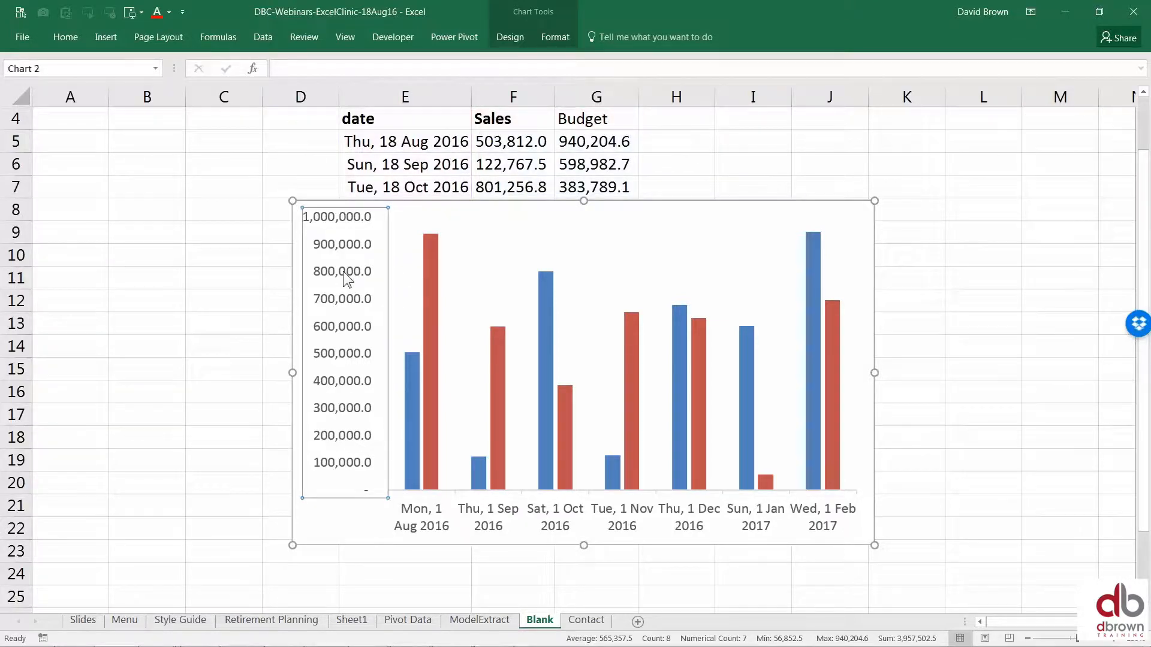
double_click(343, 271)
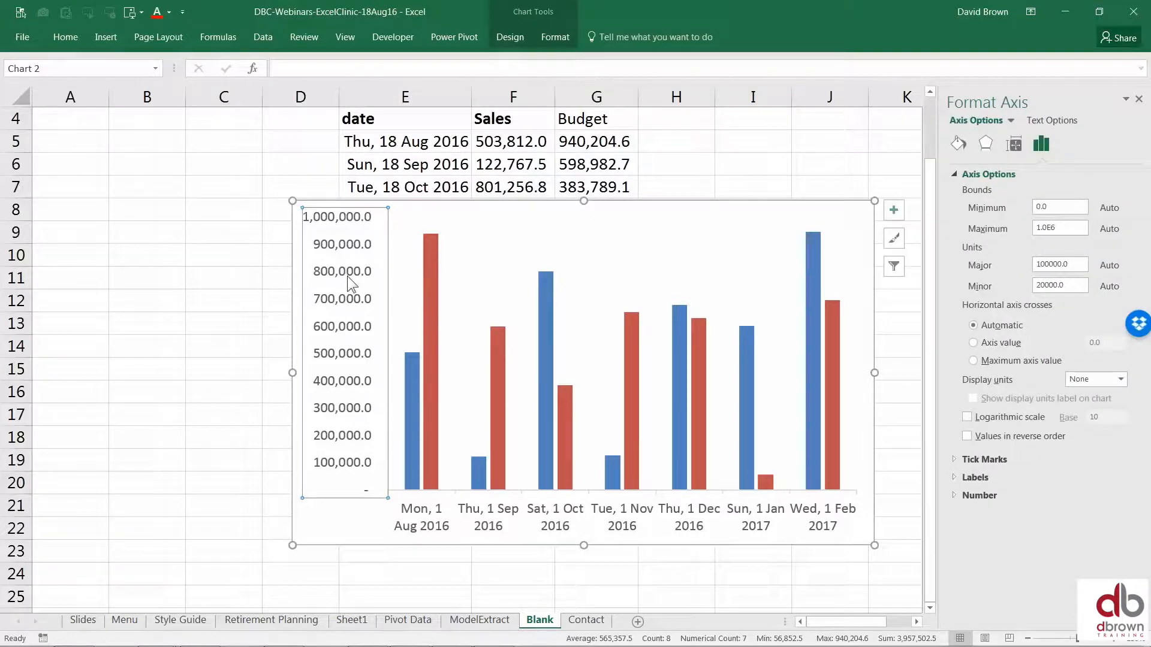
left_click(959, 495)
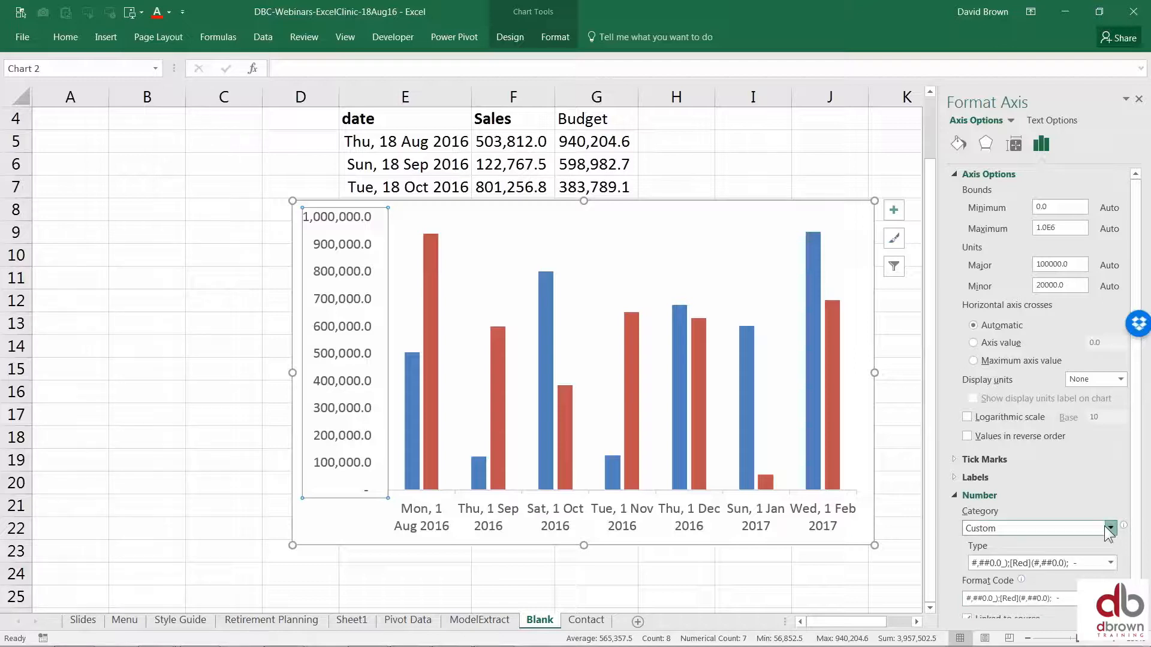
left_click(1110, 563)
left_click(1112, 563)
scroll(1109, 590, "down", 1)
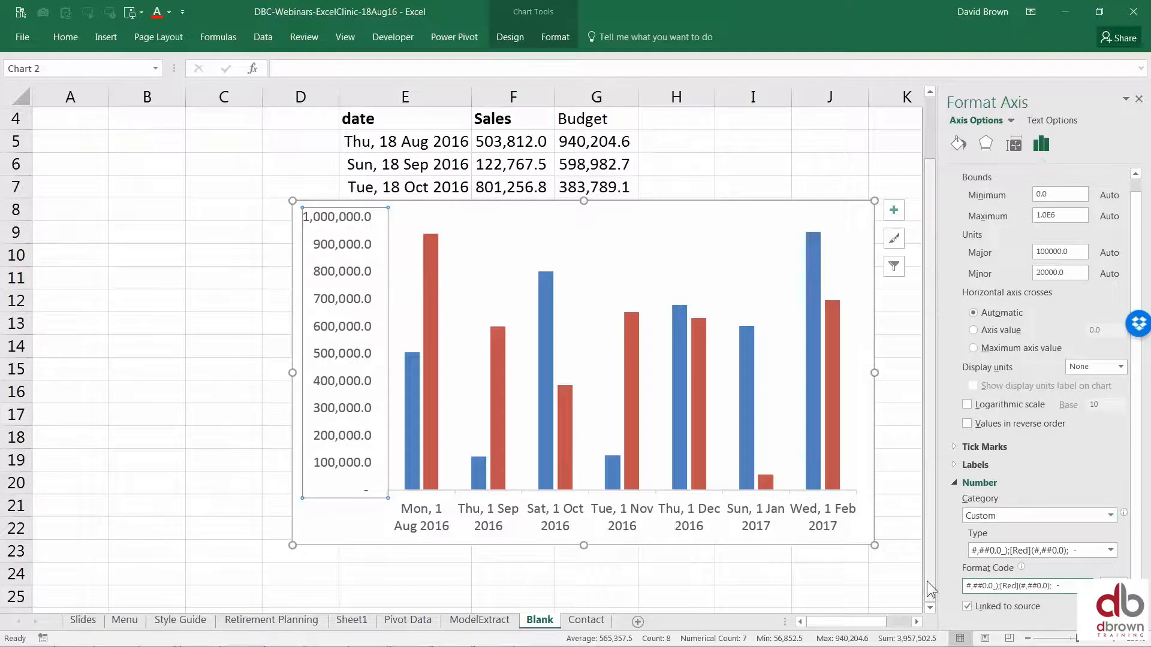
type(",")
type(",")
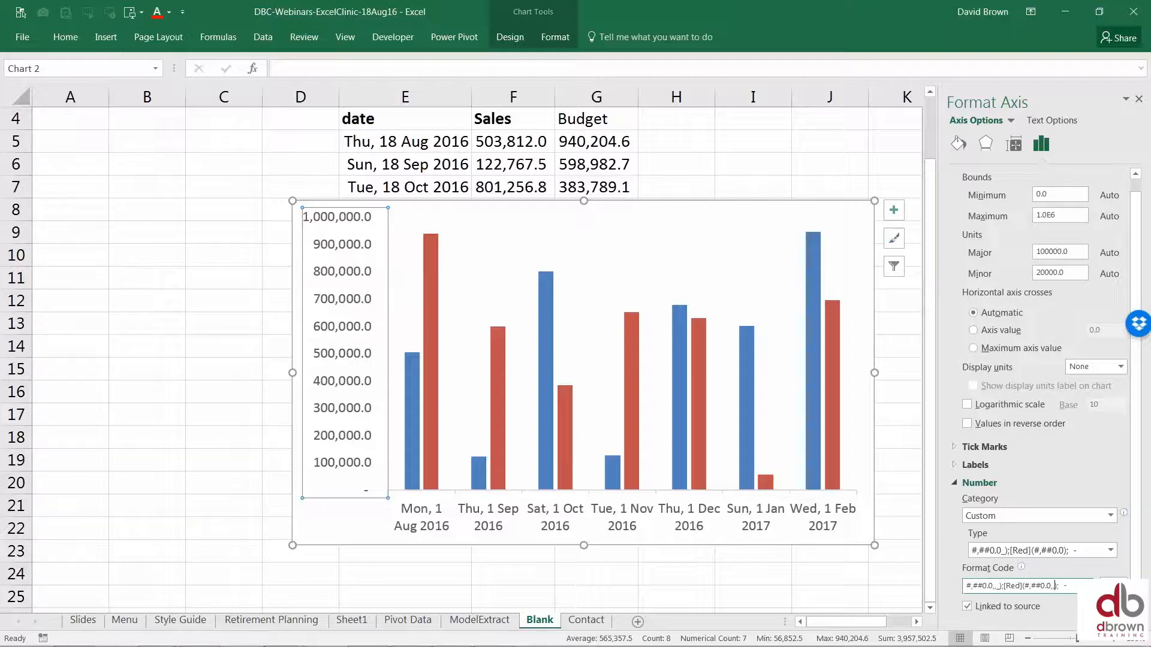
type(",")
key("Return")
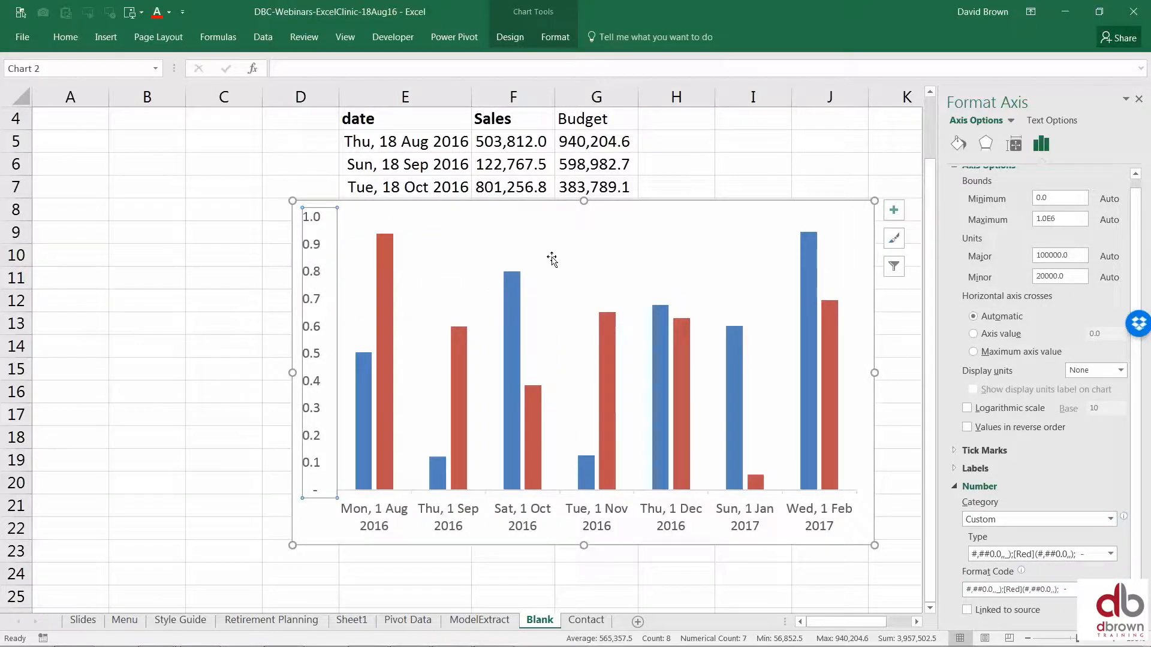
Step: Change the Budget series to a Line chart type, keeping Sales as Clustered Column in a custom combination chart
left_click(533, 253)
left_click(387, 264)
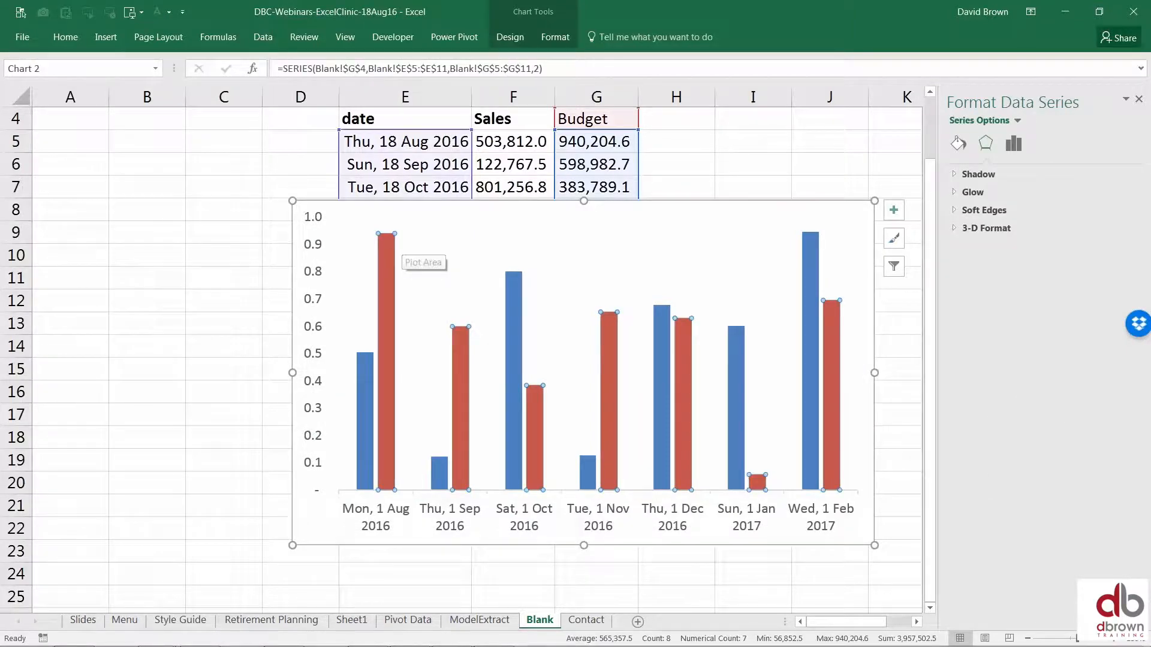
left_click(511, 36)
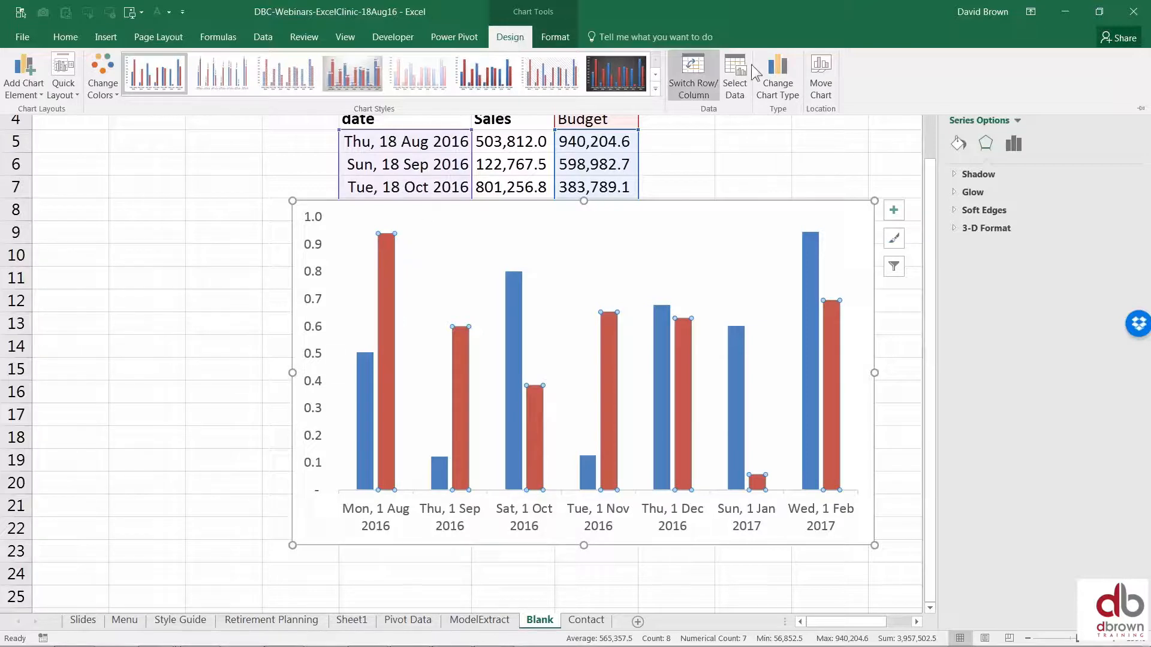
left_click(778, 81)
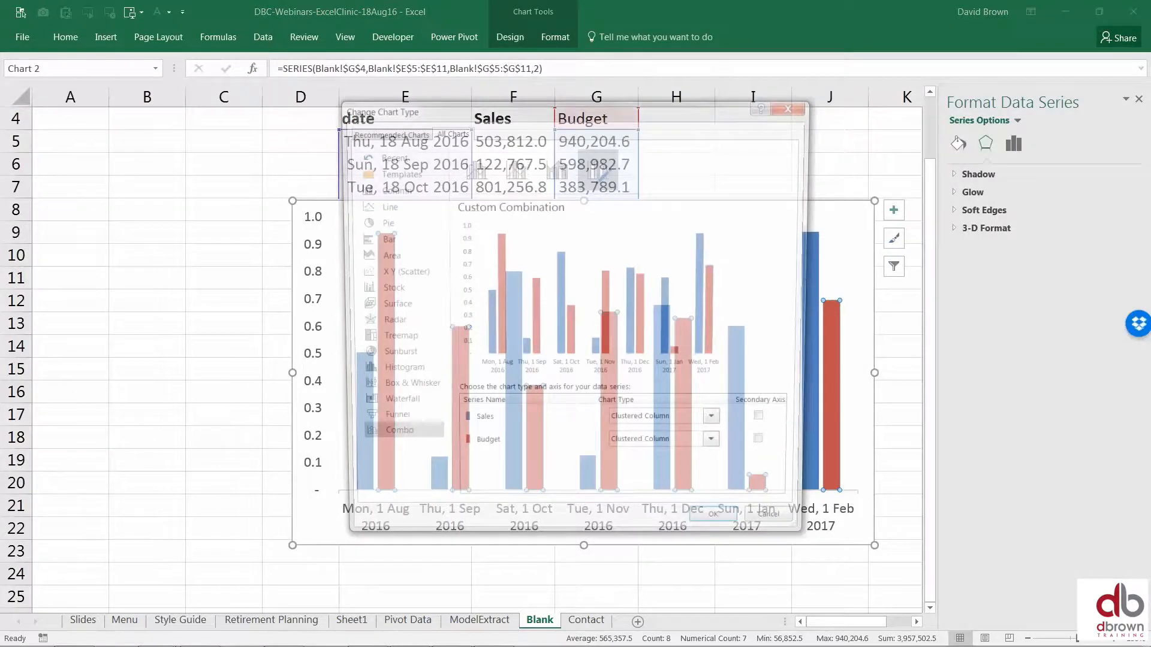
left_click_drag(633, 107, 675, 89)
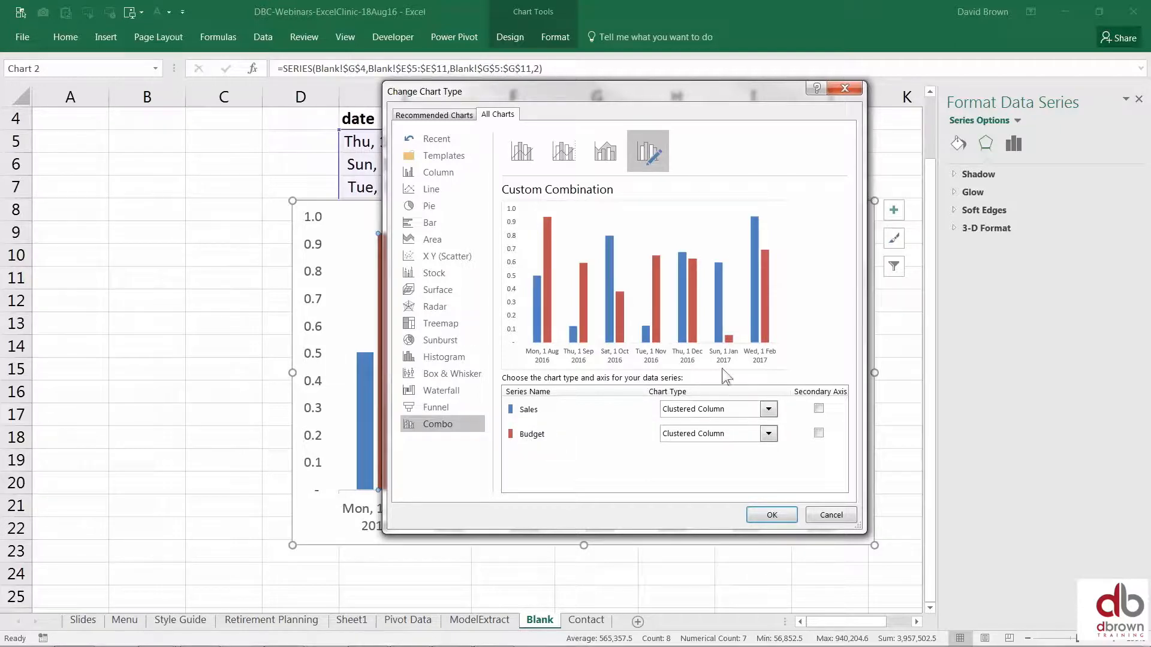
left_click(769, 433)
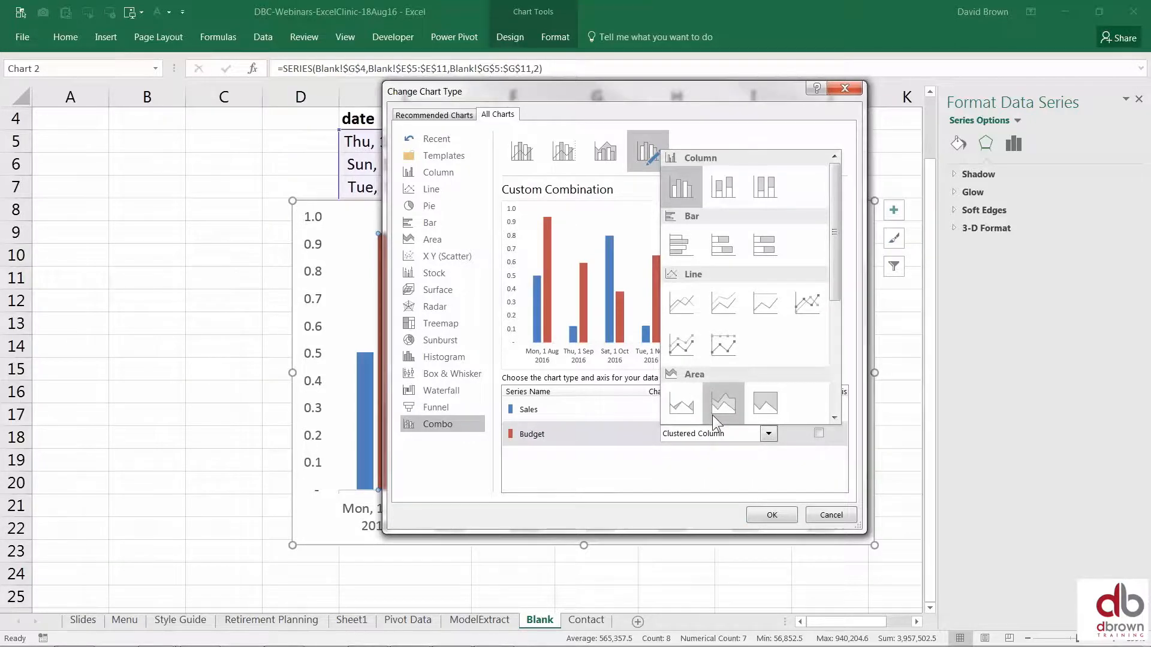
left_click(680, 304)
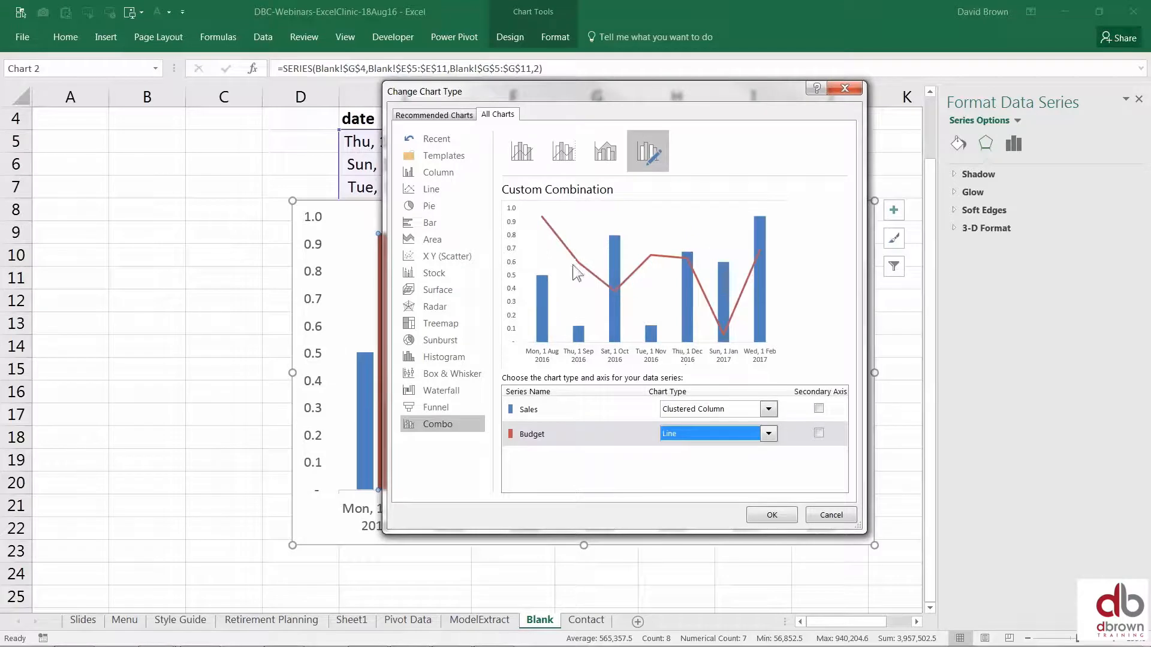
left_click(772, 514)
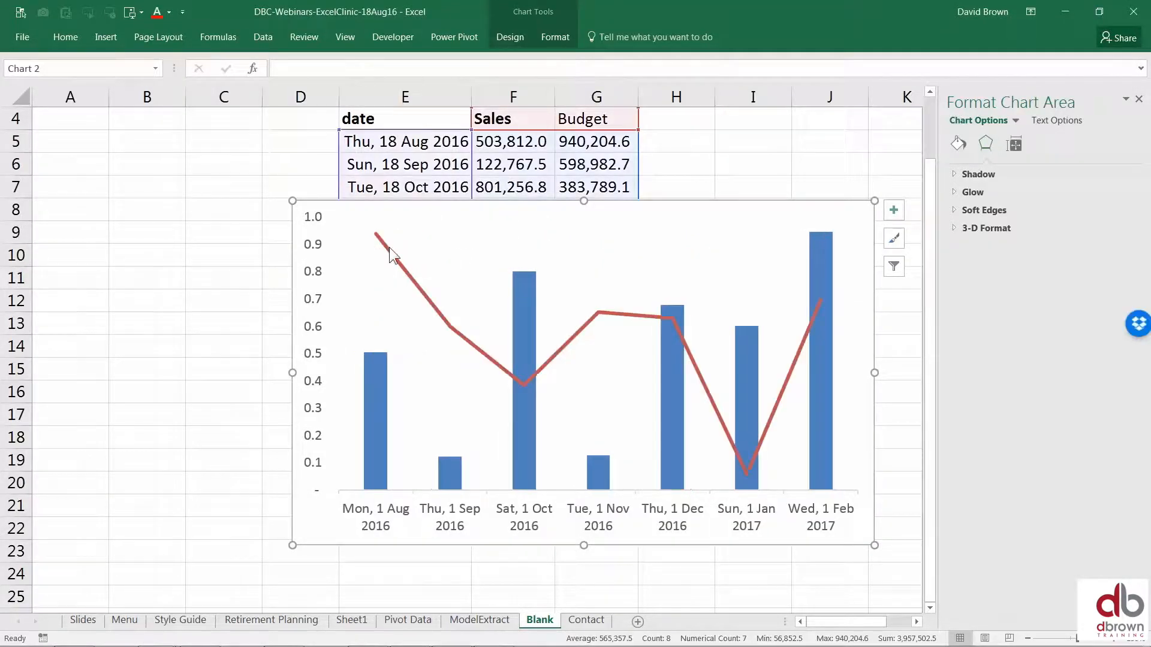
Step: Remove the connecting line from the chart's Budget series by setting it to No line
left_click(384, 247)
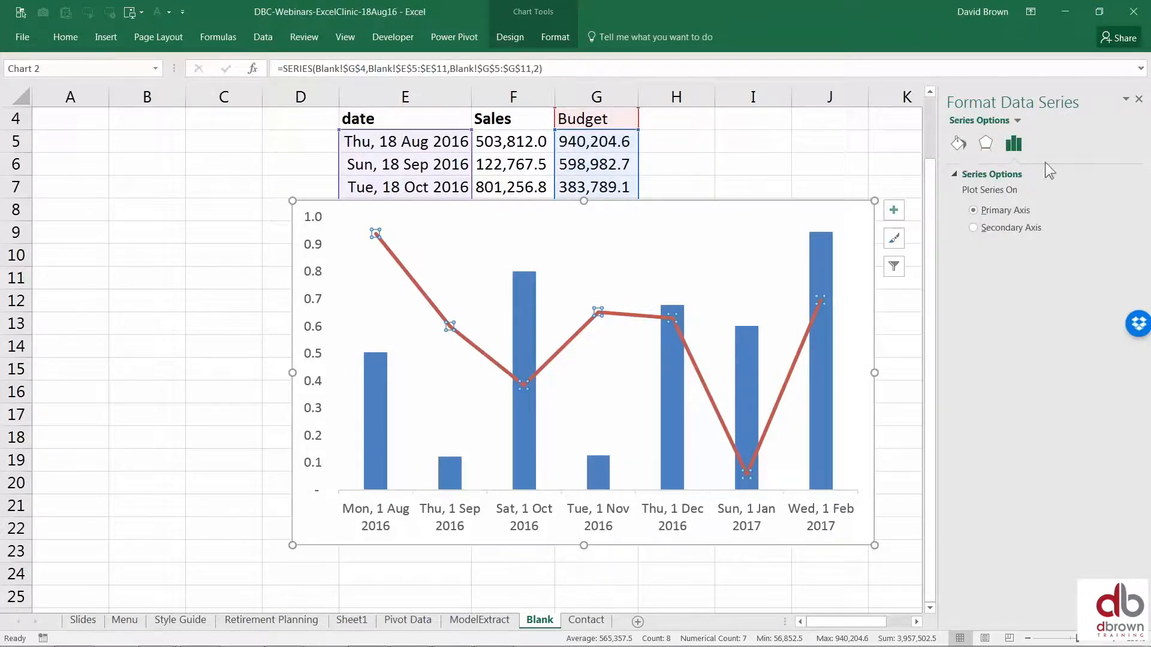
left_click(959, 142)
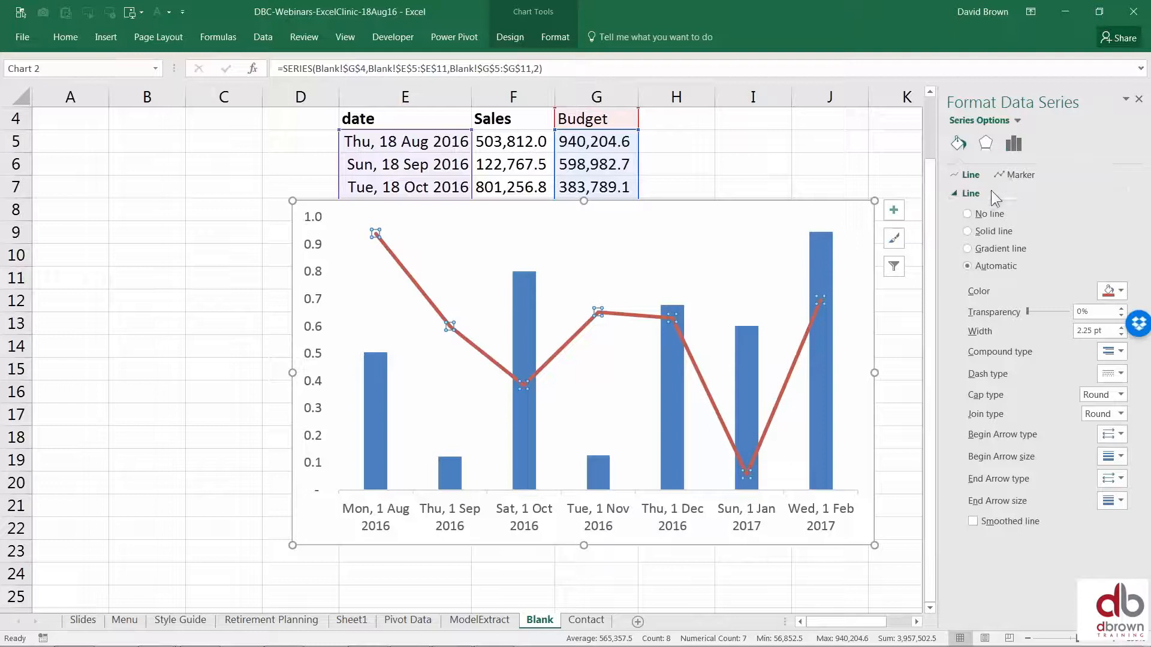
left_click(966, 214)
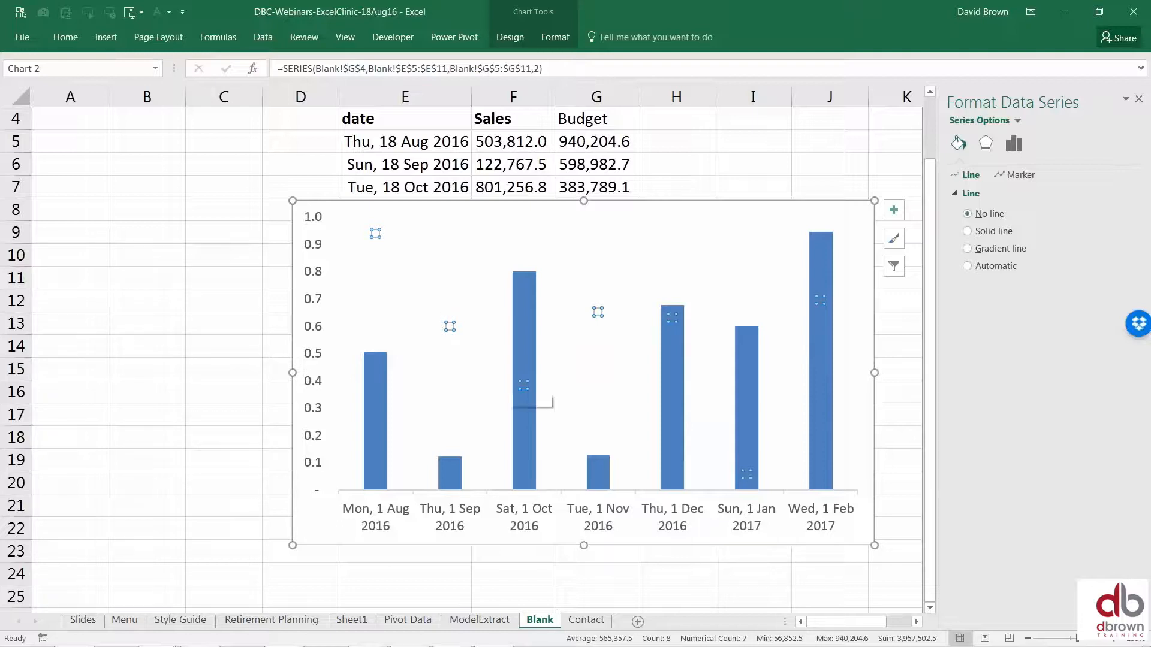
Step: Give the Budget series built-in dash markers with a size of 15
left_click(1015, 174)
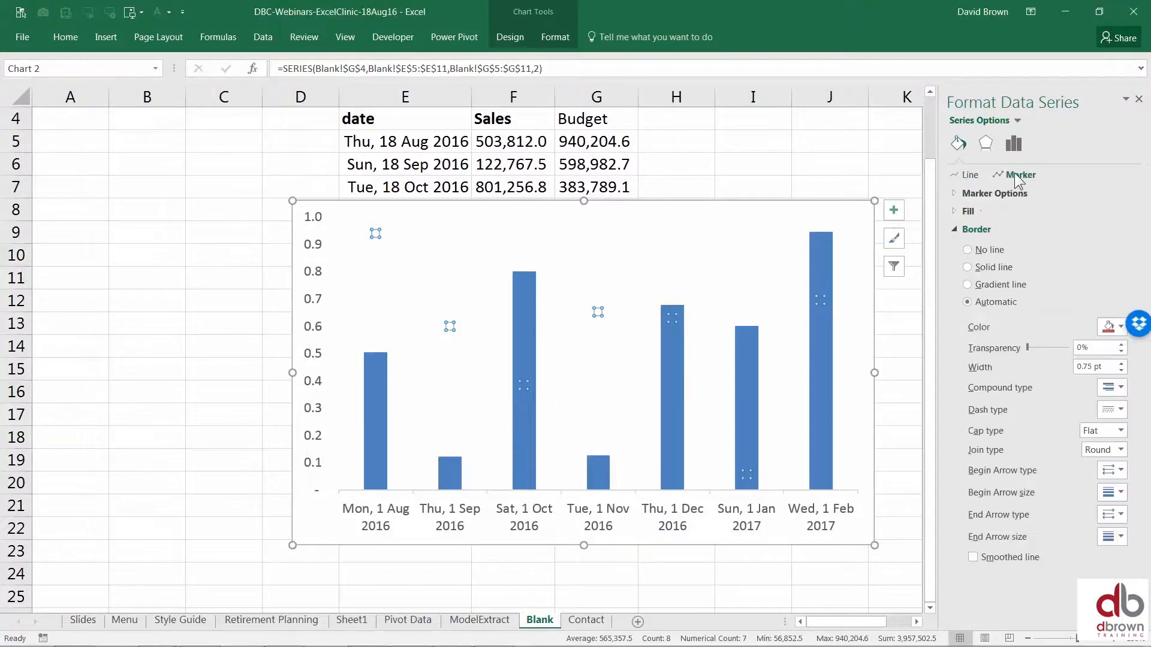
left_click(955, 193)
left_click(975, 248)
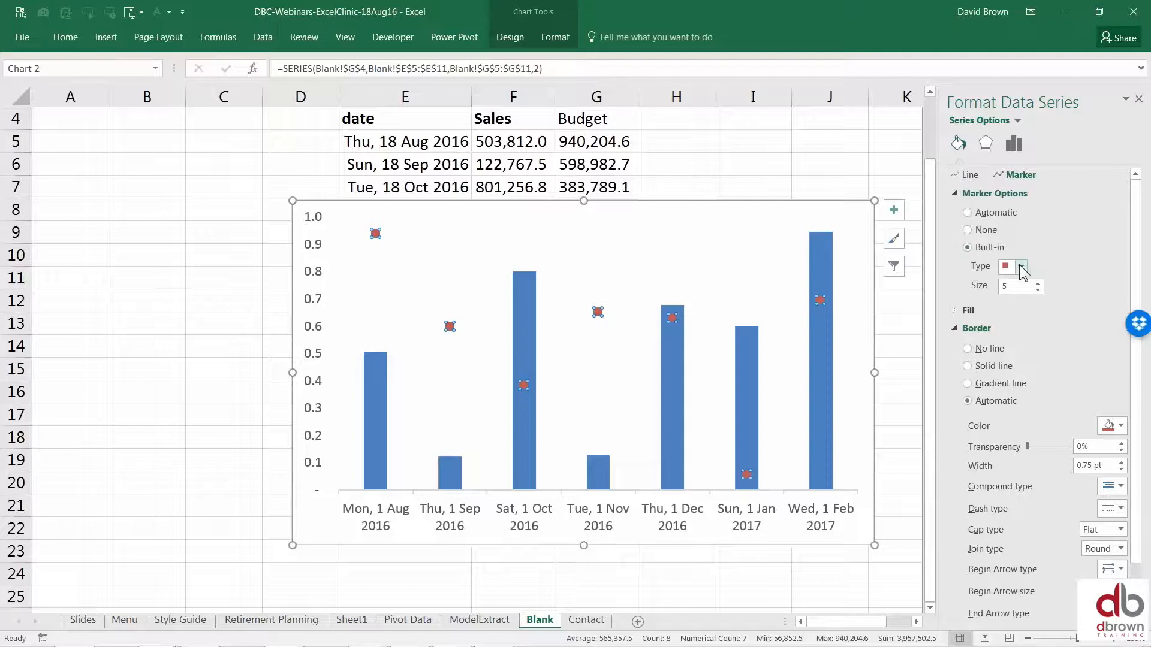
left_click(1019, 267)
left_click(1006, 366)
left_click(1038, 283)
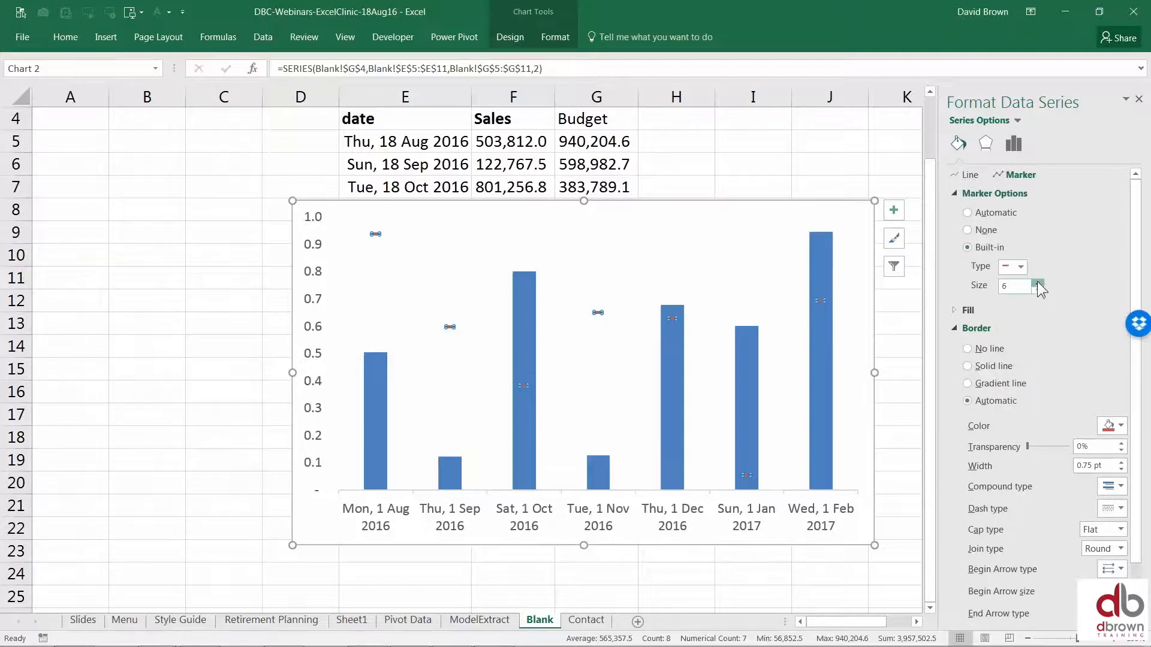
left_click(1038, 283)
left_click(1038, 283)
left_click(1037, 283)
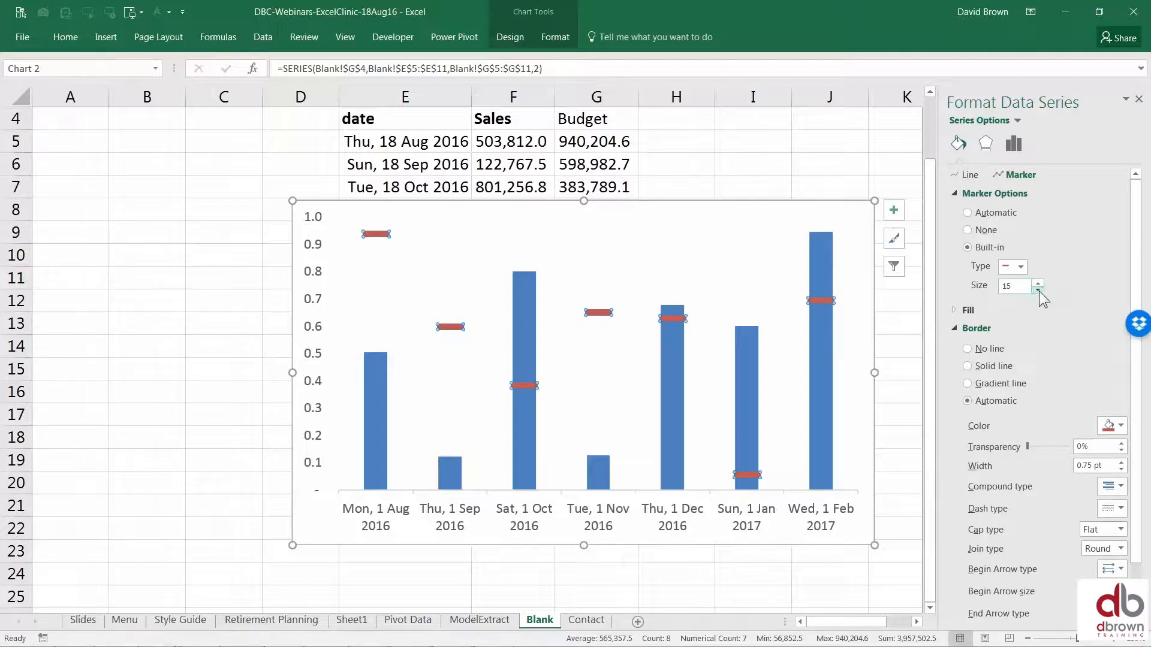
left_click(1039, 291)
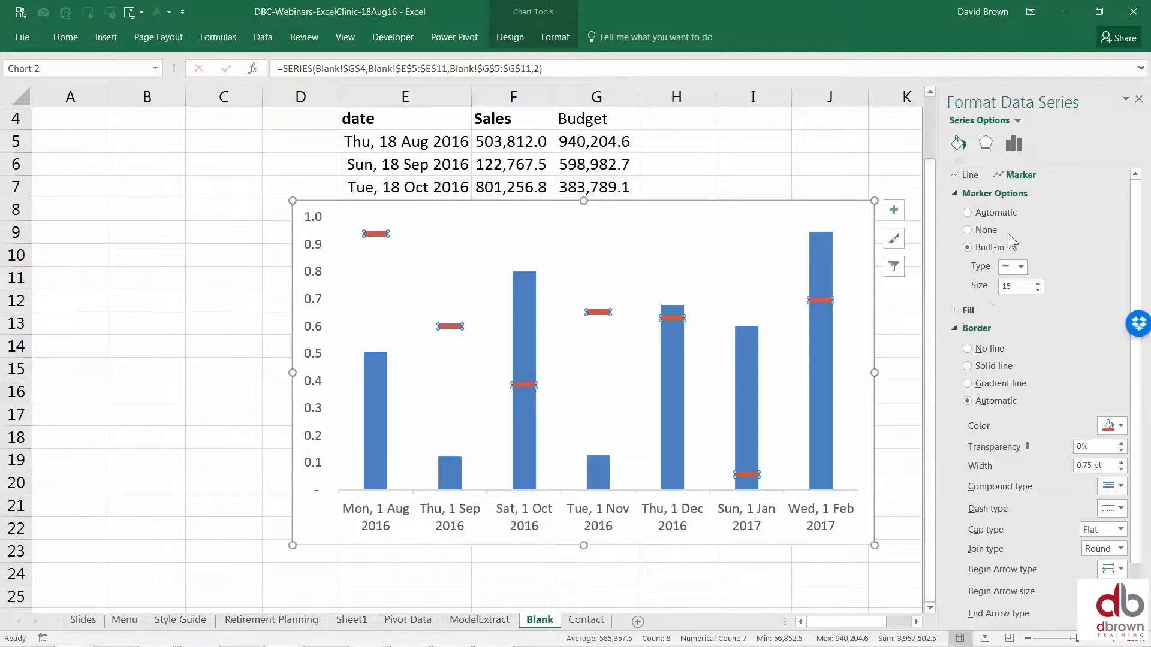
left_click(768, 172)
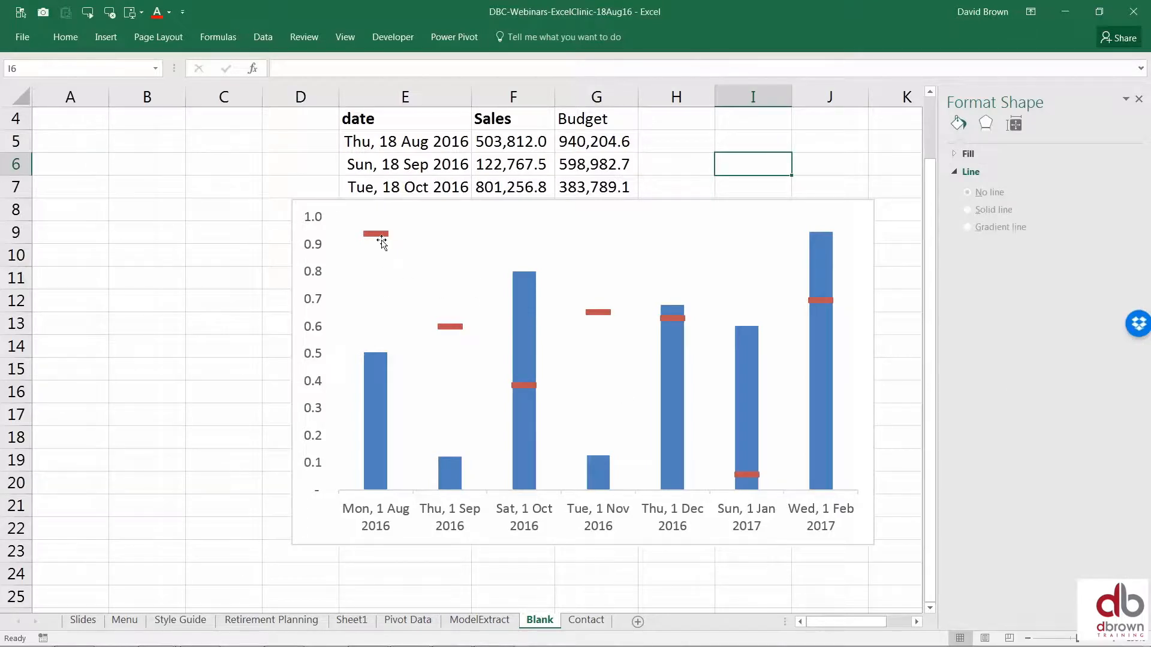
Step: Shrink the plot area from above and add a one-row Sales and Budget legend in the chart's upper-right corner
left_click(609, 232)
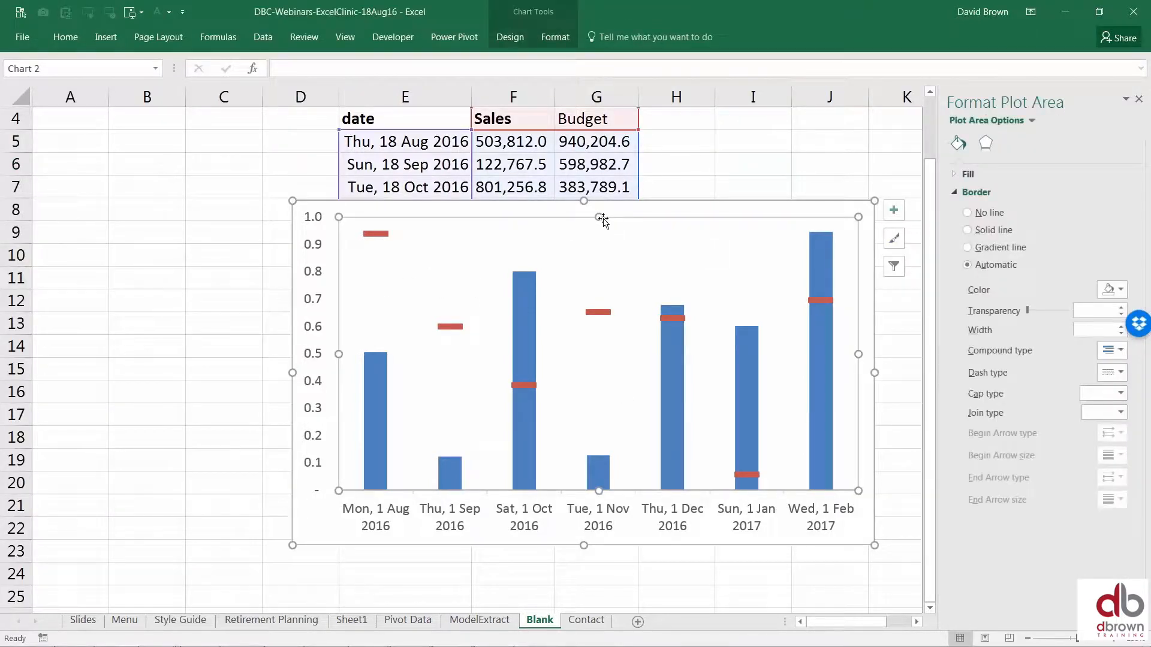
left_click_drag(594, 246, 594, 257)
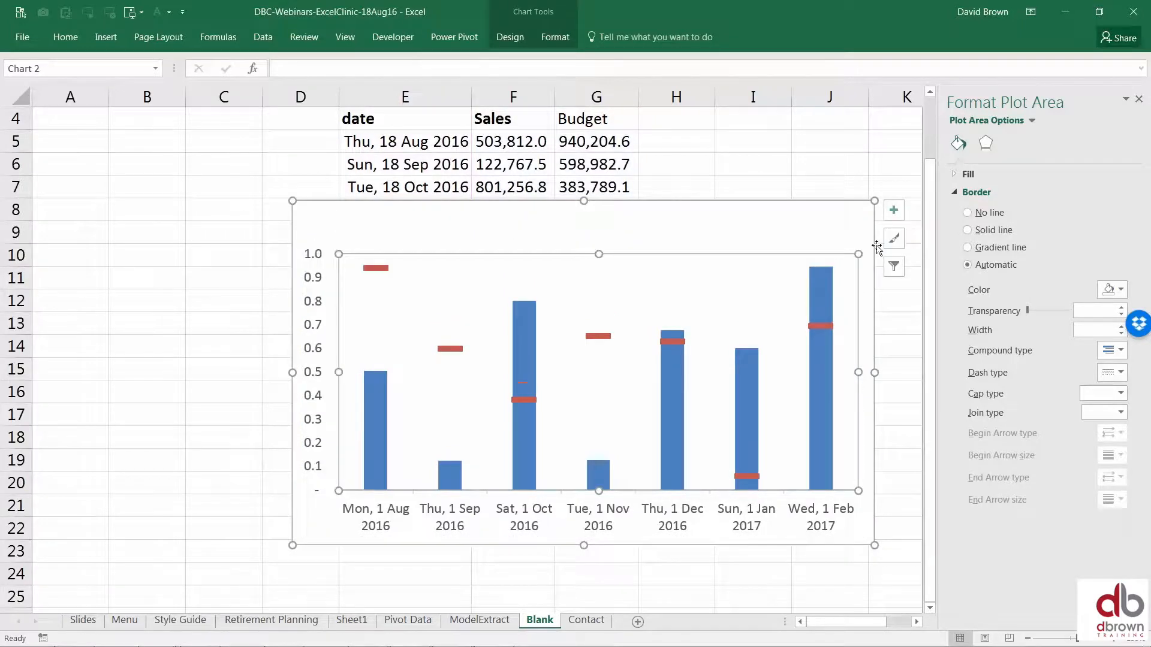
left_click(899, 212)
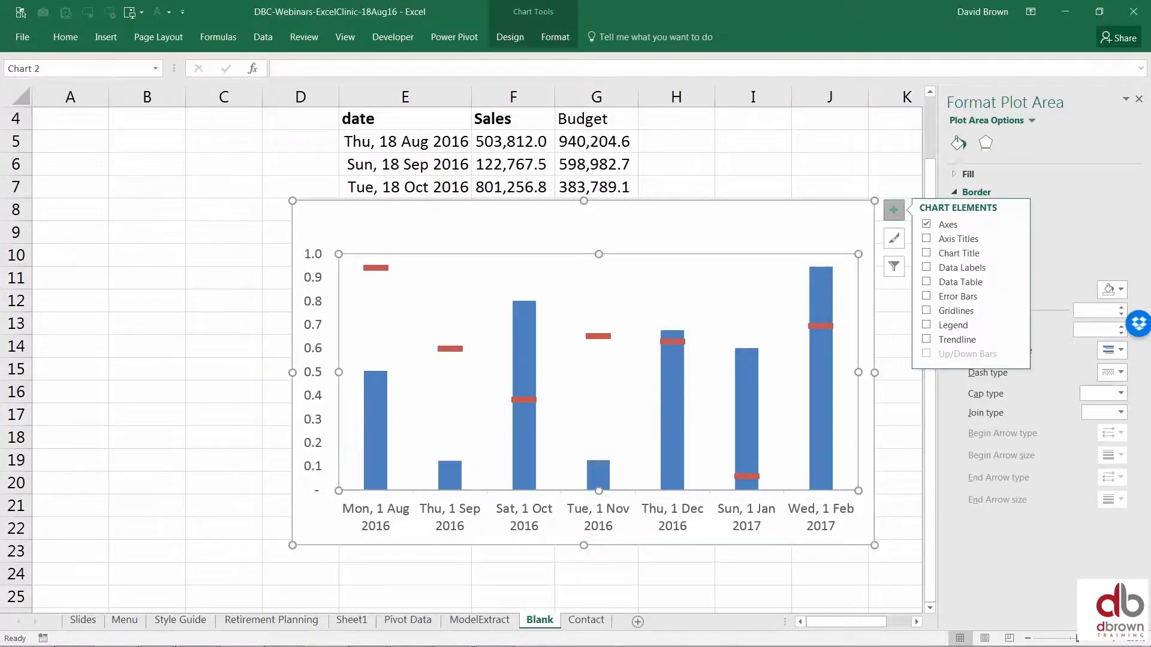
left_click(927, 325)
left_click(830, 384)
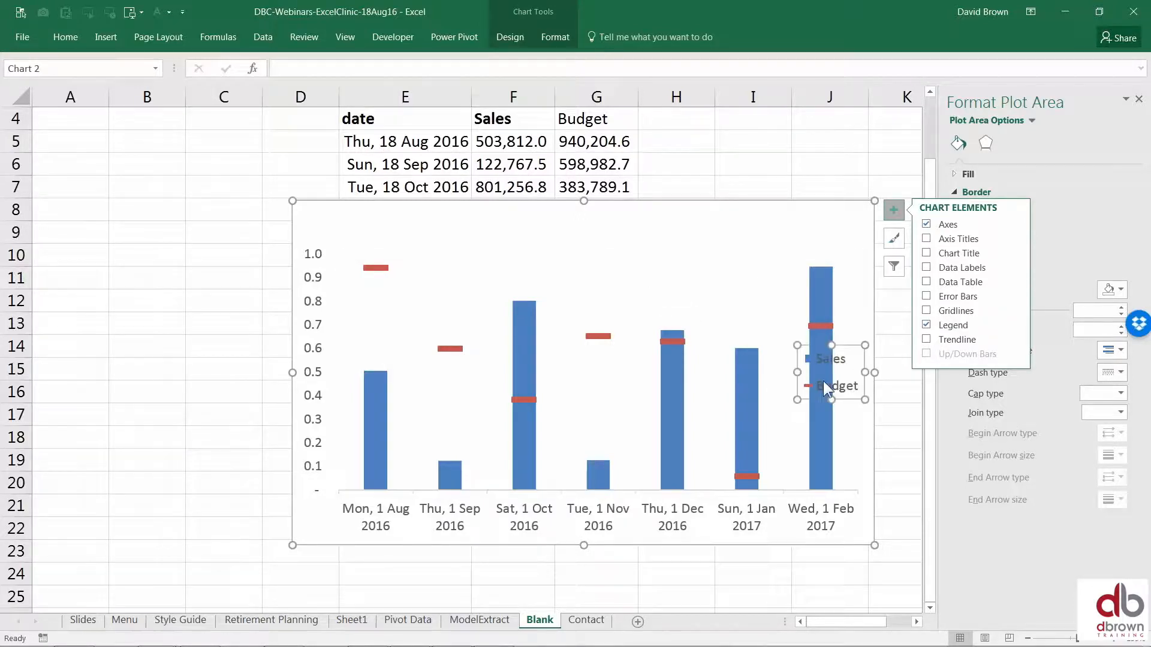
left_click_drag(806, 332, 534, 232)
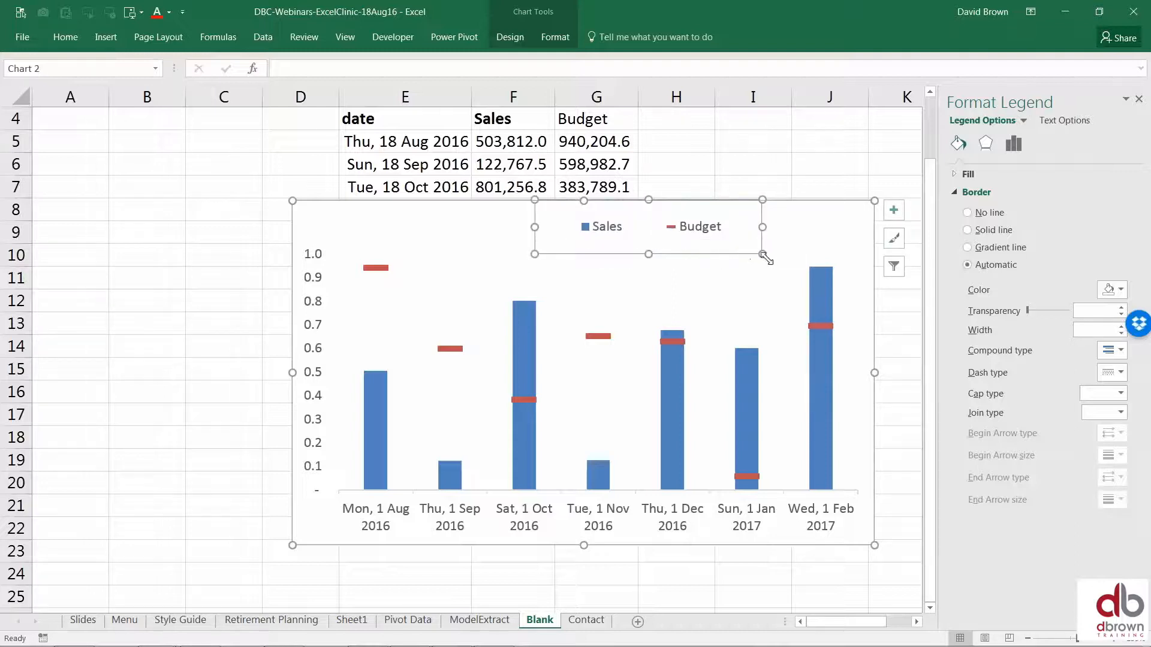
left_click_drag(763, 256, 873, 214)
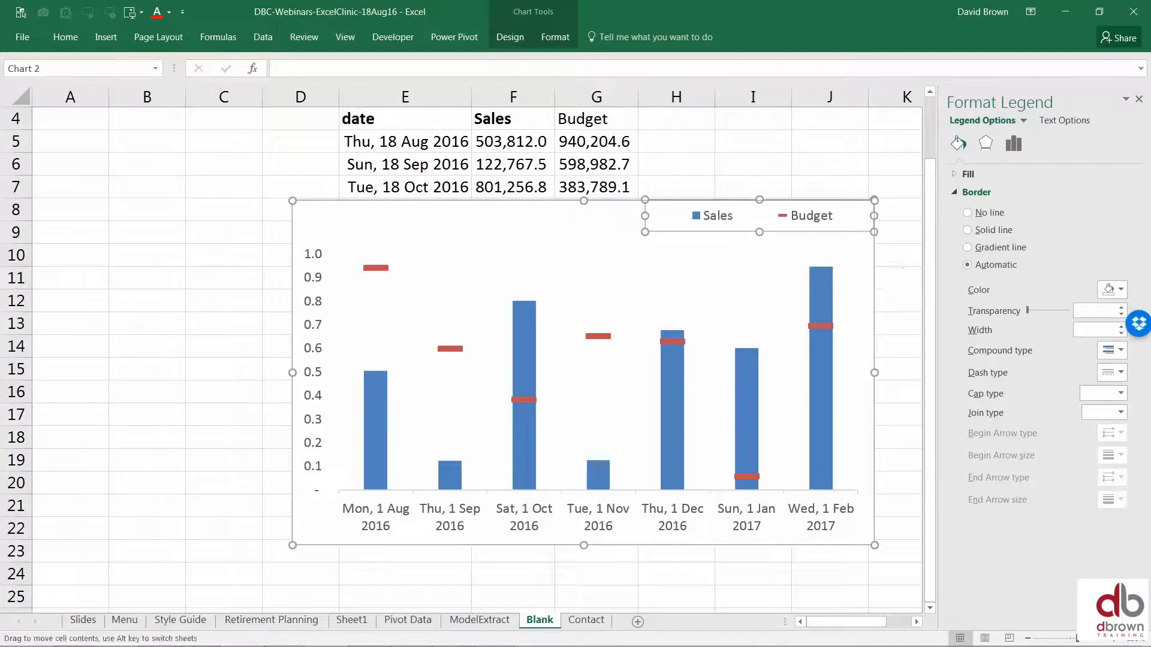
left_click(753, 164)
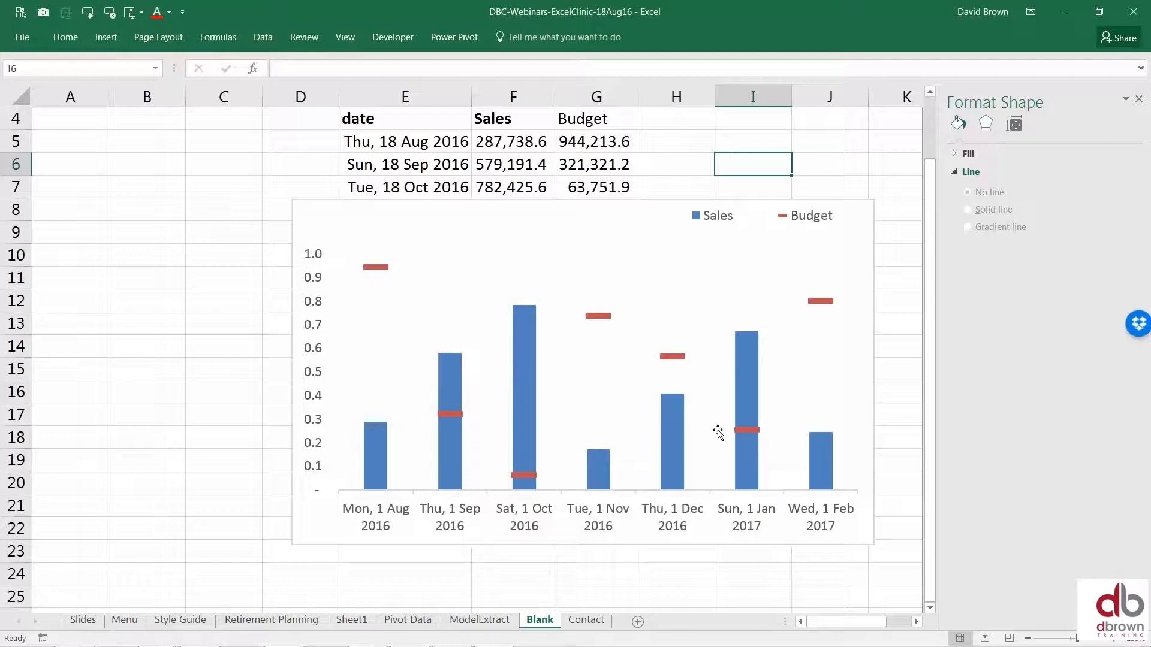
Step: Go to the Menu sheet and review the featured questions from What-If-Problems through Using Array formulas in Excel
left_click(133, 622)
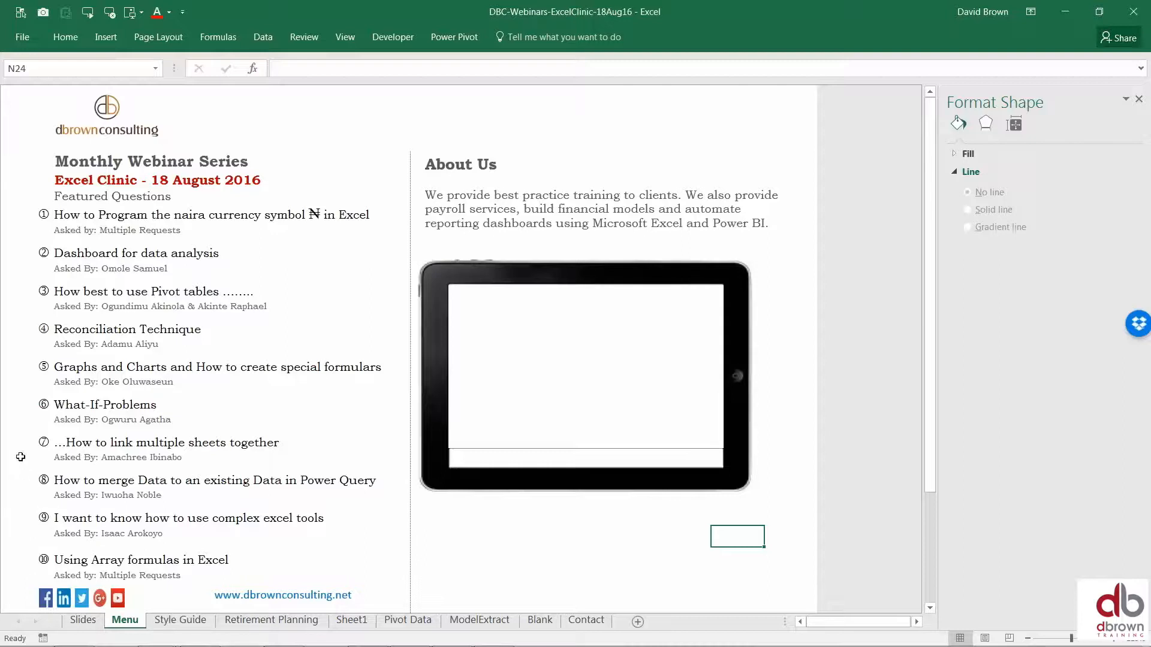
left_click(85, 406)
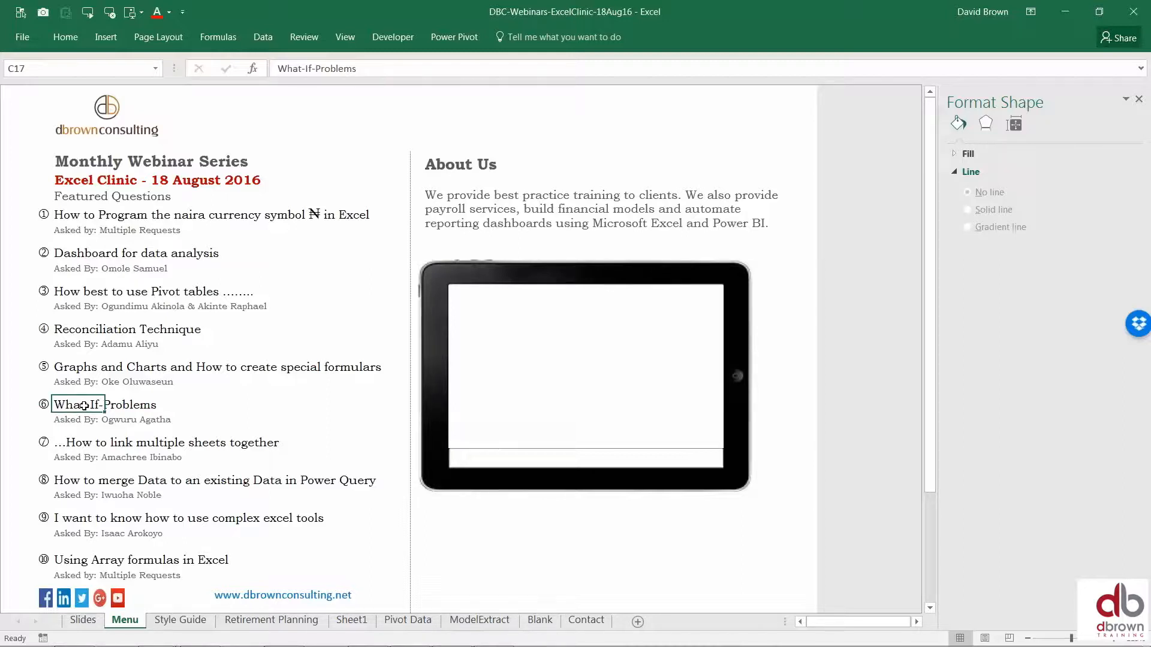
left_click(72, 447)
left_click_drag(70, 483, 81, 403)
left_click(78, 498)
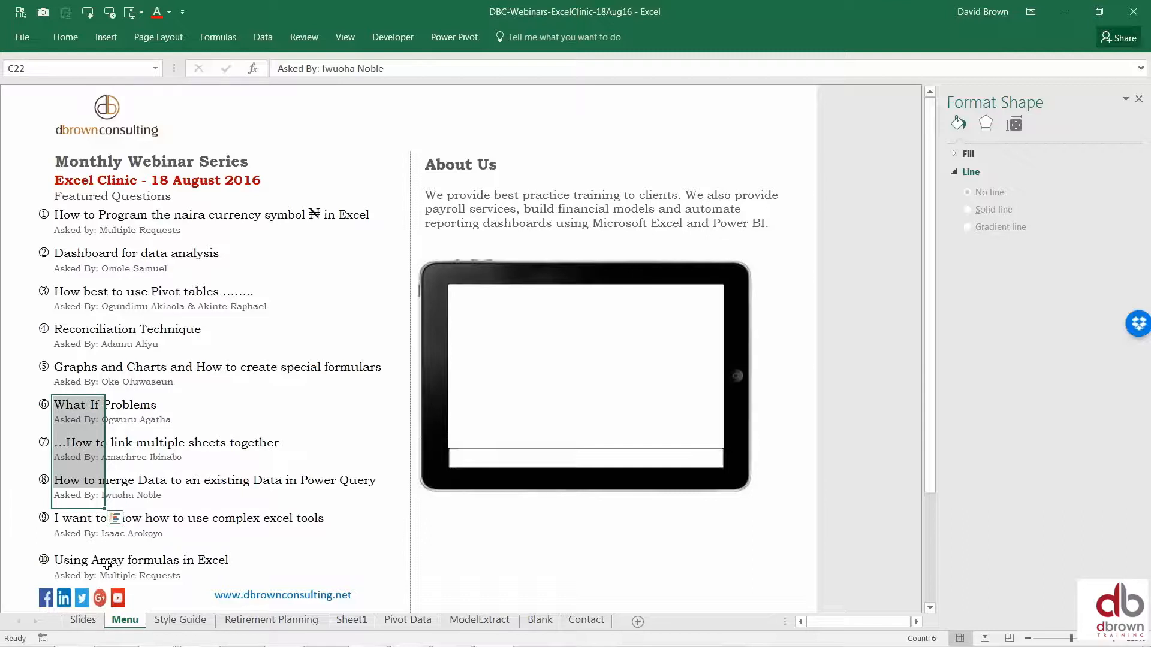
left_click_drag(111, 548, 120, 533)
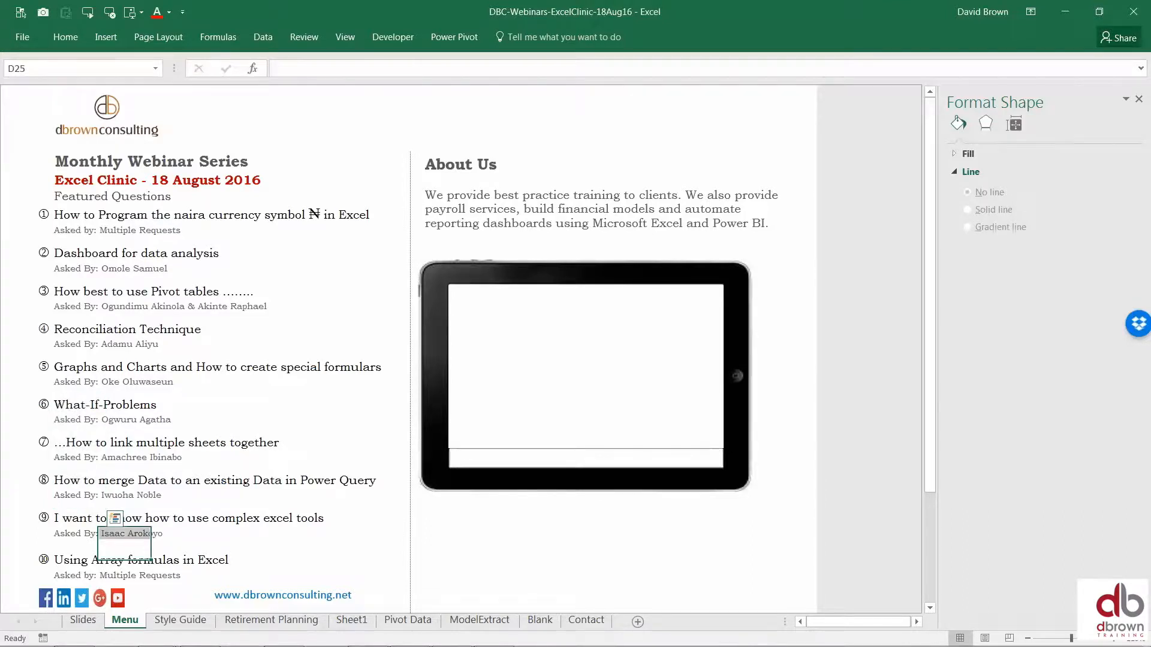
left_click(126, 553)
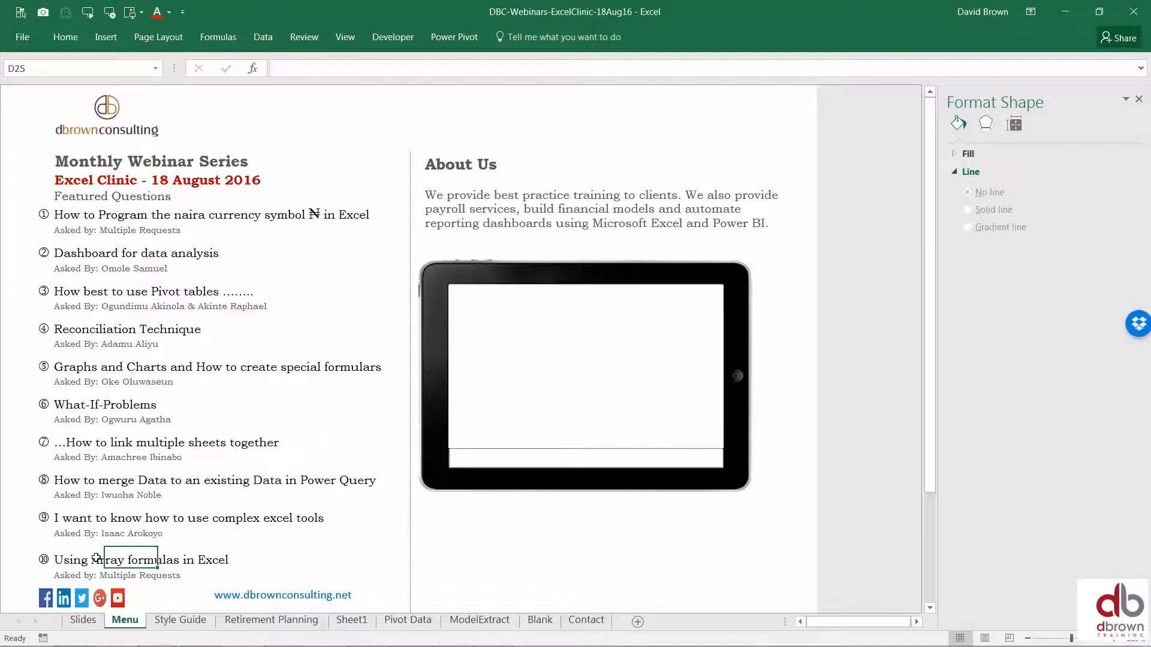
Step: Switch to the open workbook 7.EO211 - Array Formulas & Other Techniques
mouse_move(432, 640)
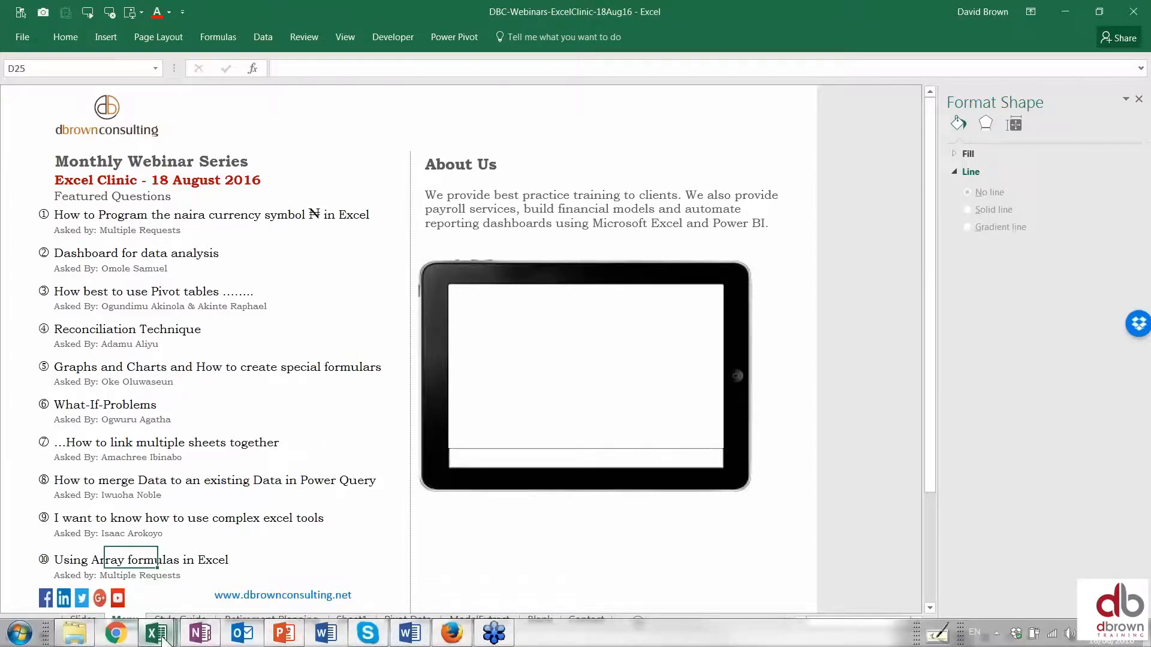
mouse_move(167, 637)
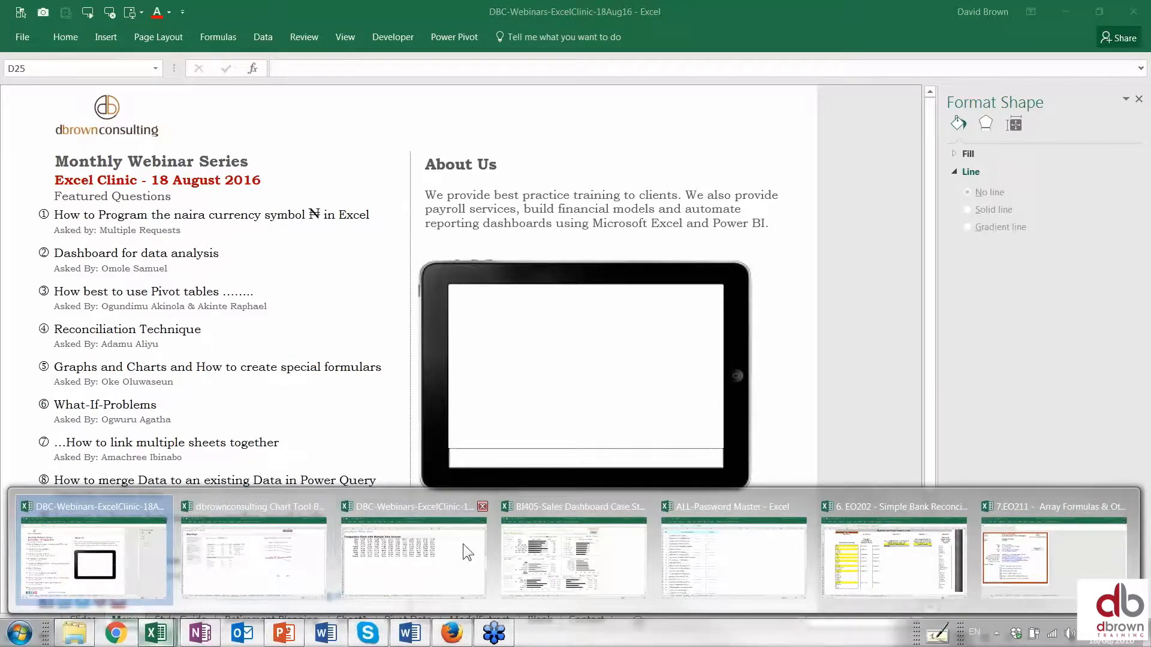
mouse_move(747, 555)
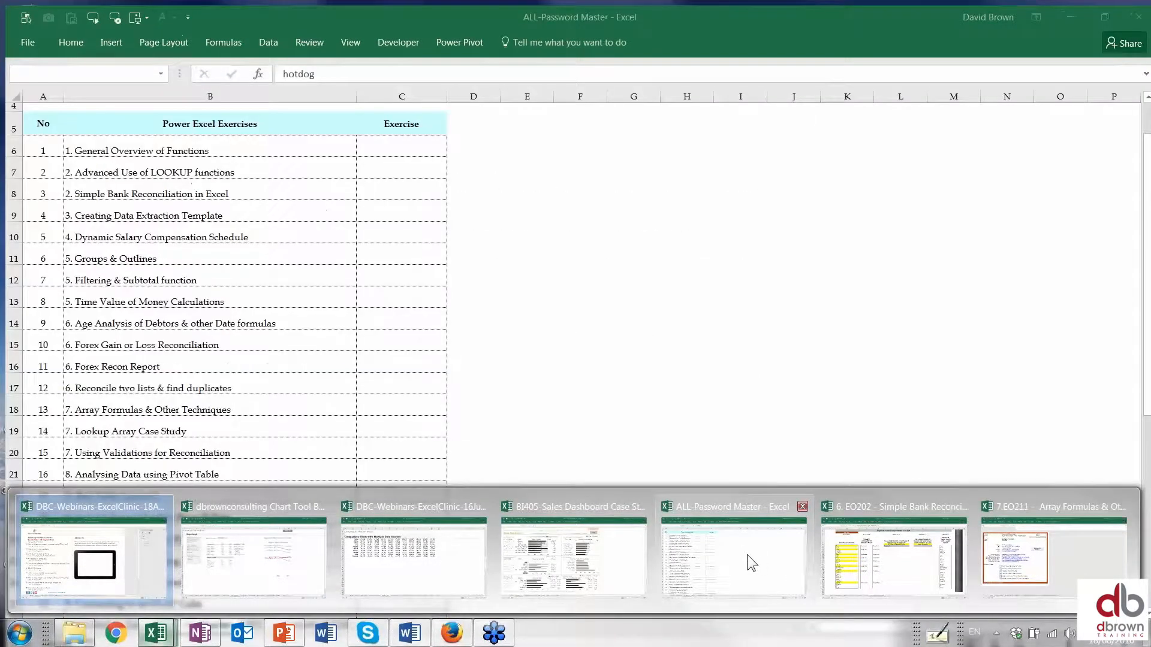
left_click(1032, 556)
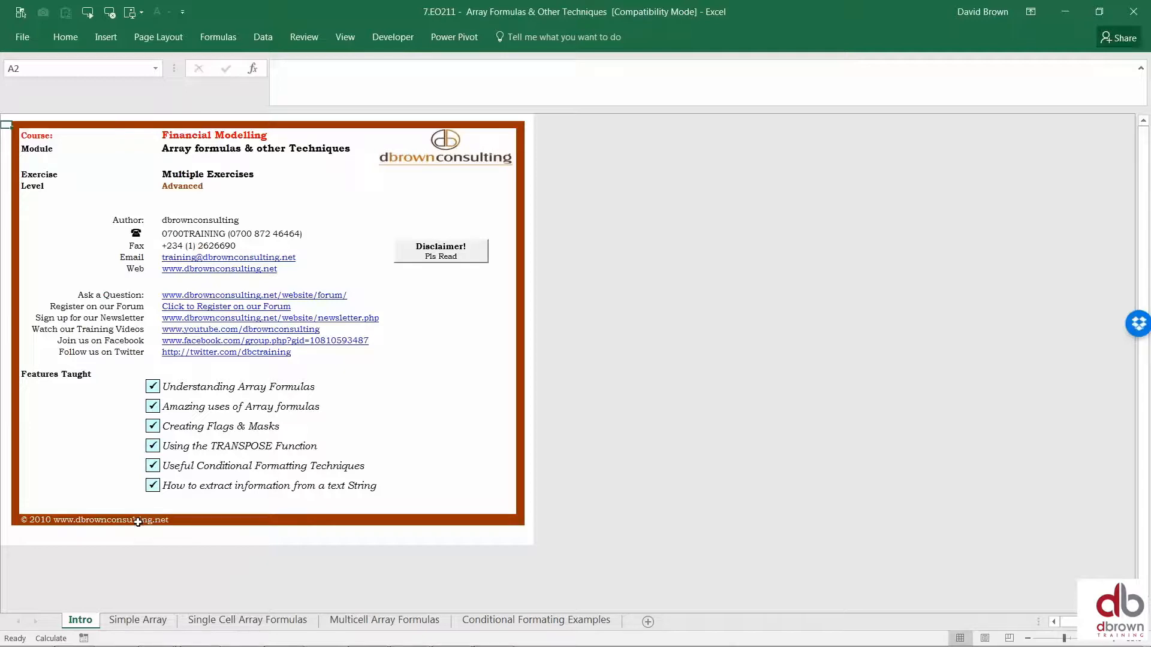
Step: Return to the DBC-Webinars-ExcelClinic-18Aug16 workbook's Slides sheet and show its list of objects in place of the shape formatting options
key("alt+Tab")
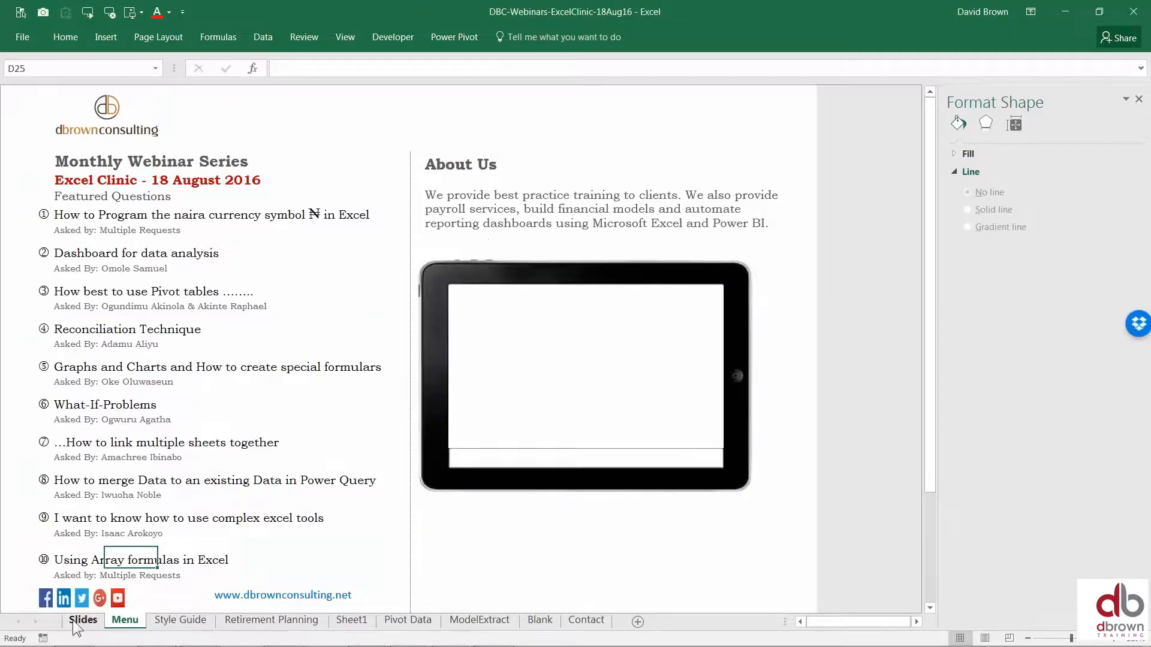
left_click(77, 619)
left_click(82, 620)
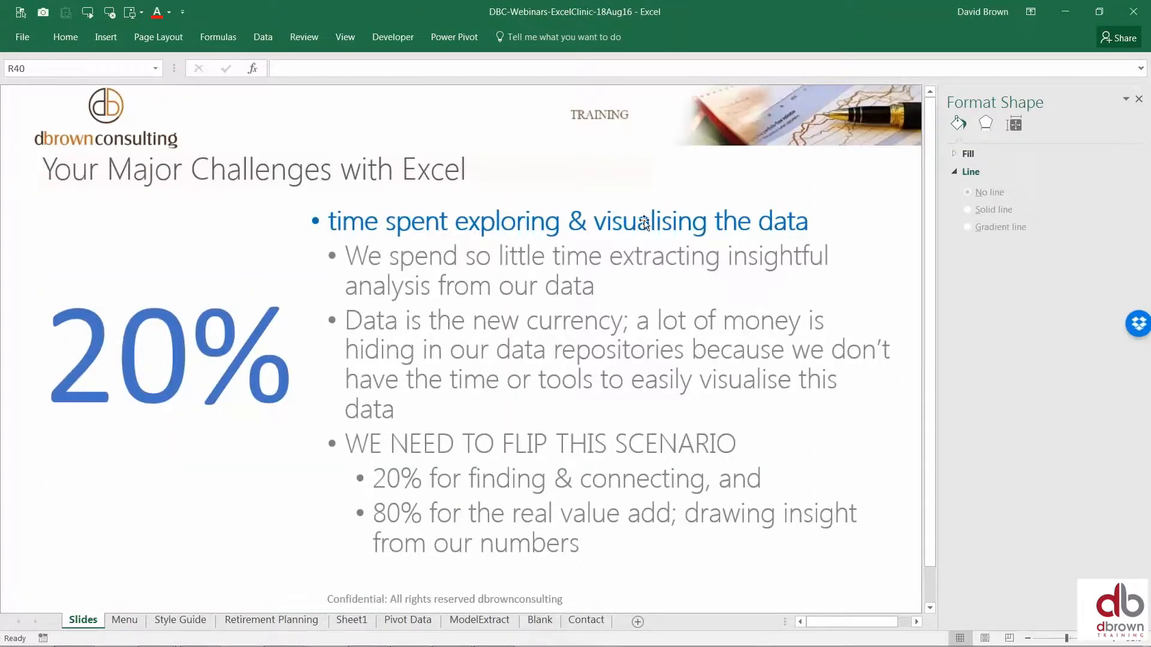
left_click(1138, 99)
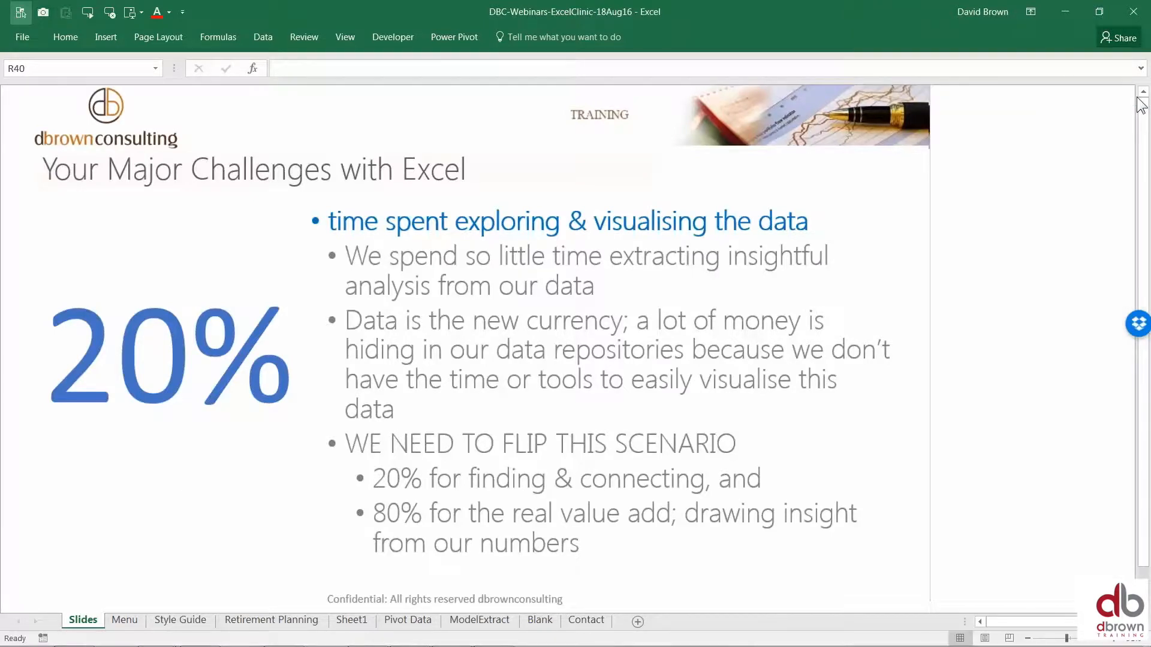
key("alt+F10")
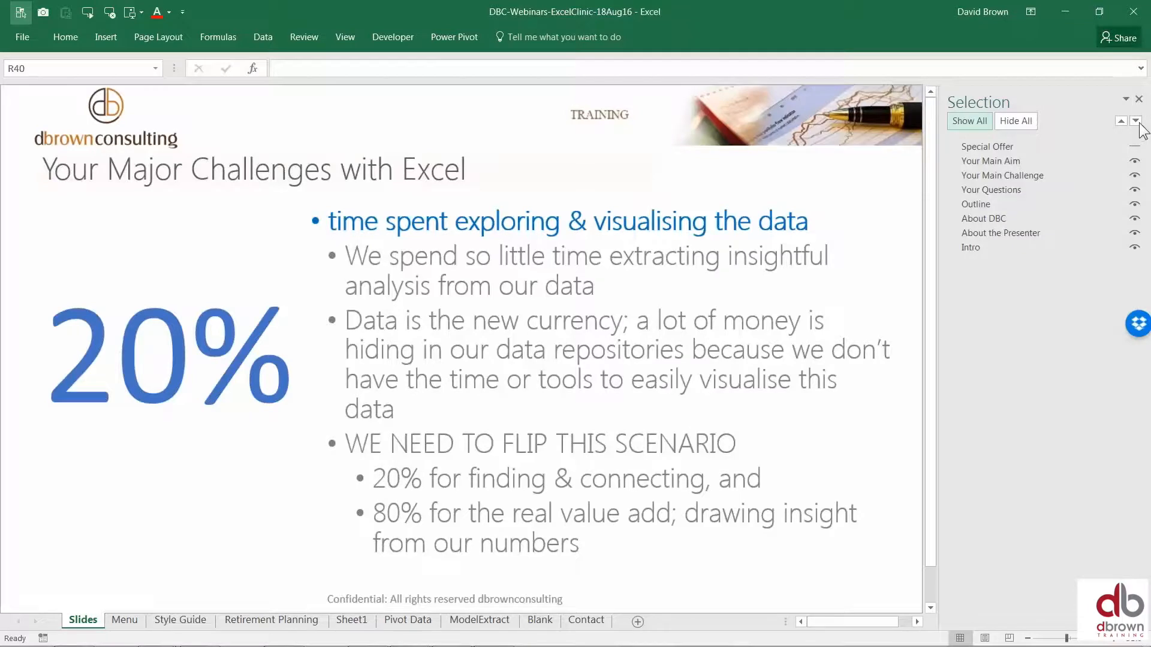
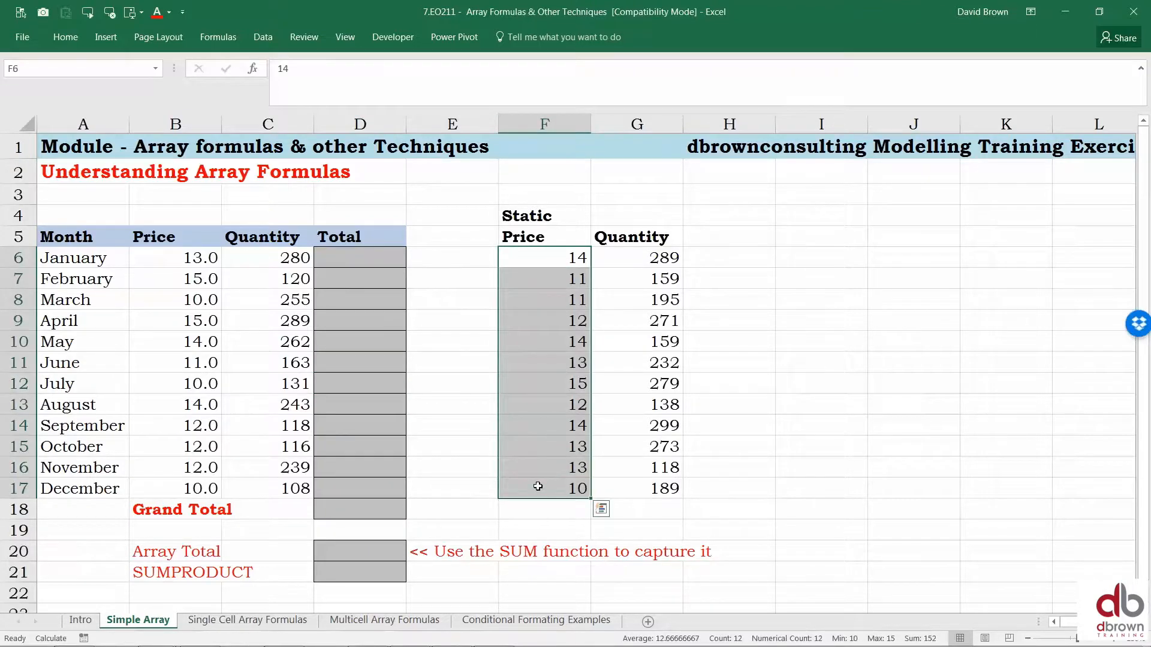
left_click(808, 253)
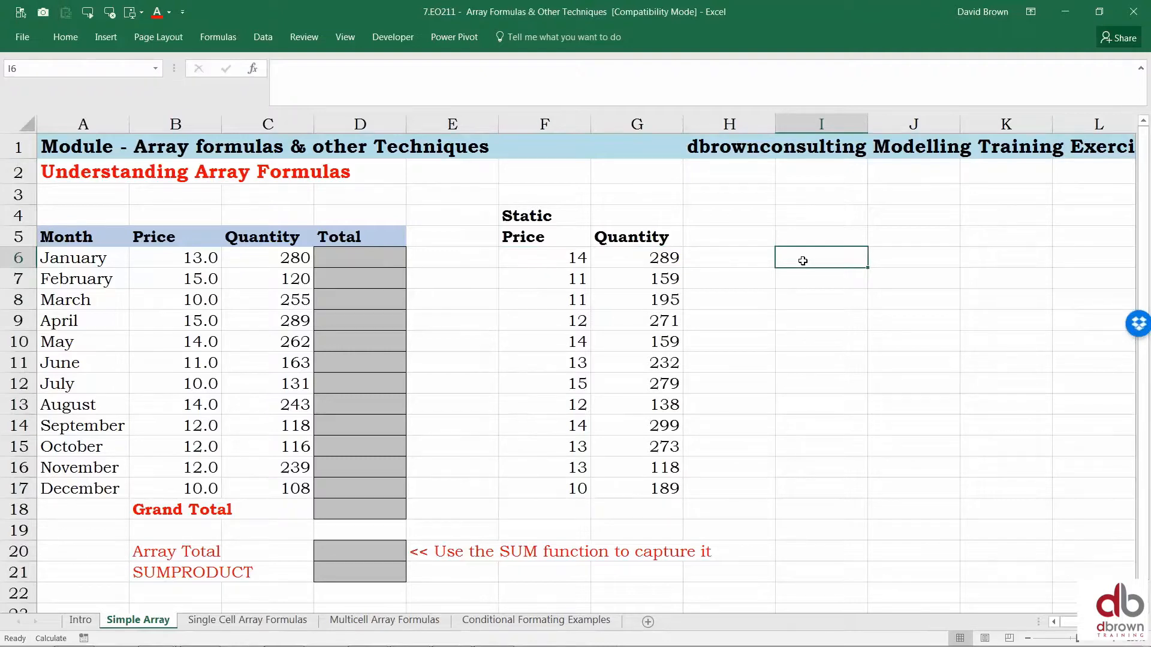
left_click(814, 295)
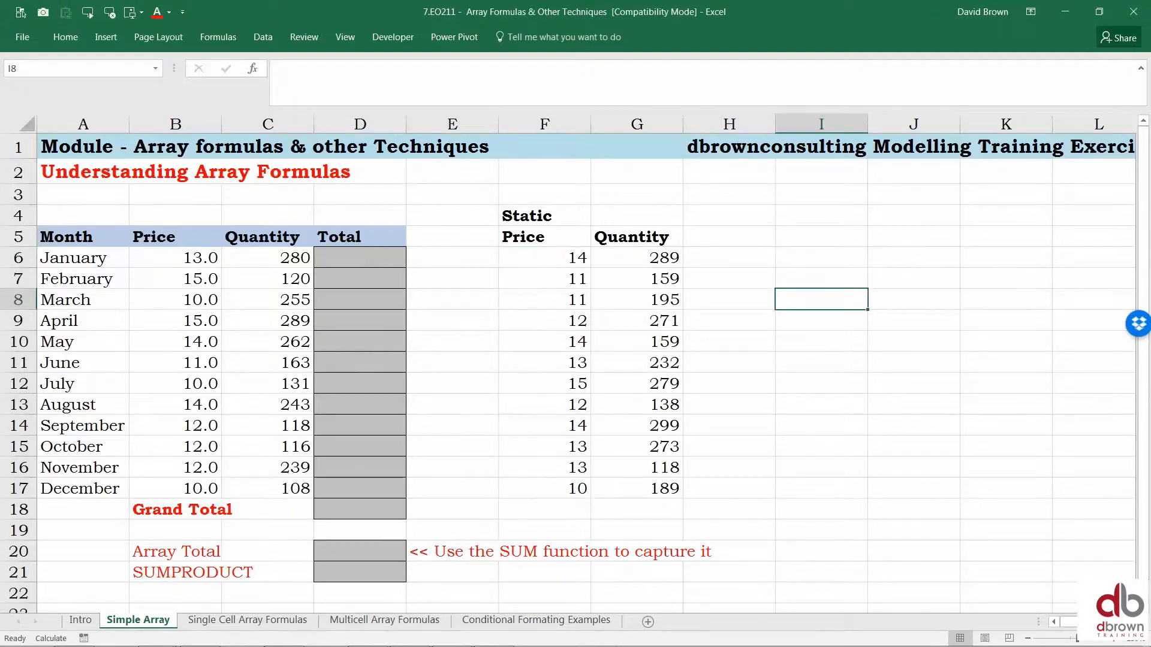
left_click(821, 279)
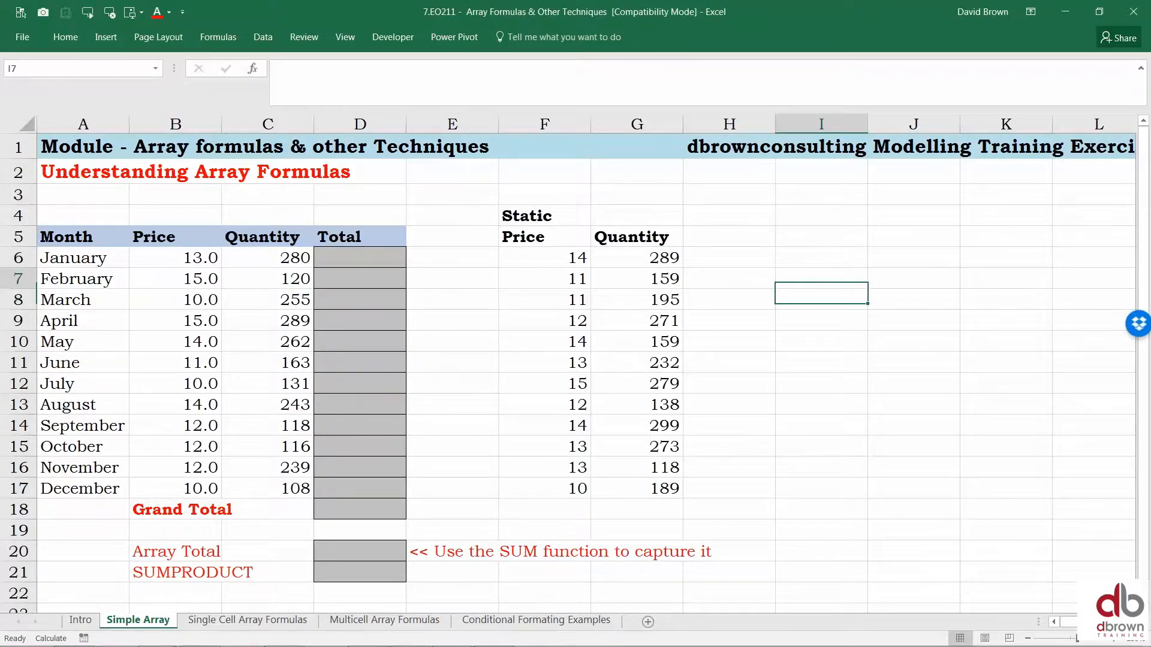
left_click(821, 257)
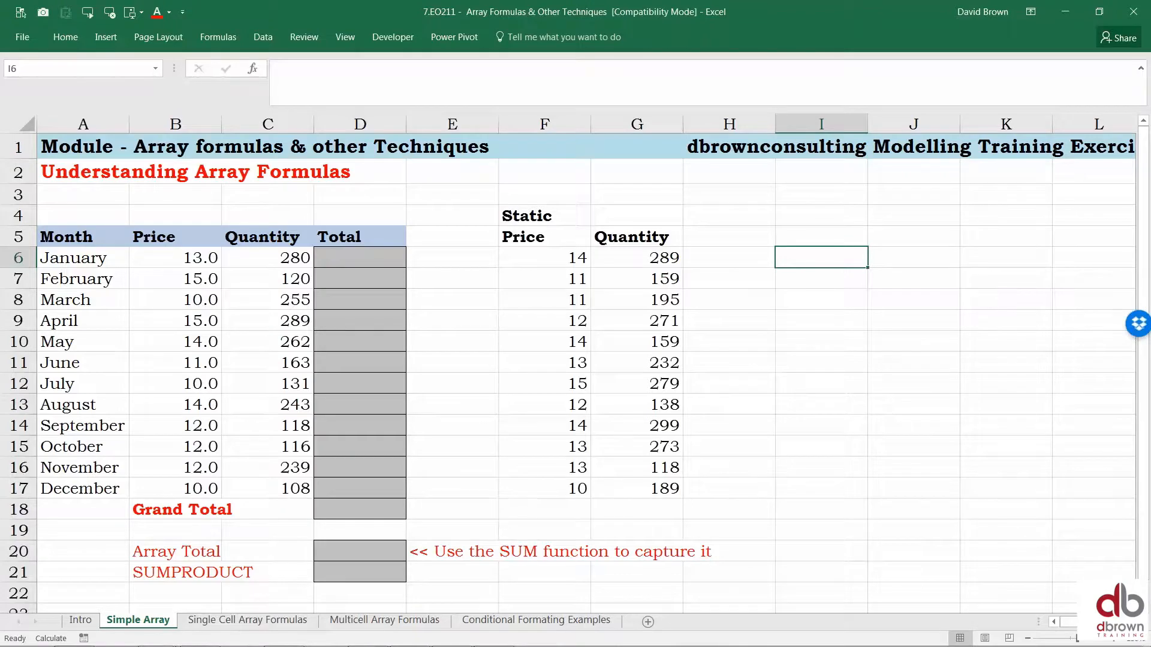
Step: Highlight the static Price range F6:F17 and the Quantity range G6:G17 in turn, ending on the Price range
left_click(729, 257)
key("Left")
key("Left")
key("ctrl+shift+Down")
key("Right")
key("ctrl+shift+Down")
key("Left")
key("ctrl+shift+Down")
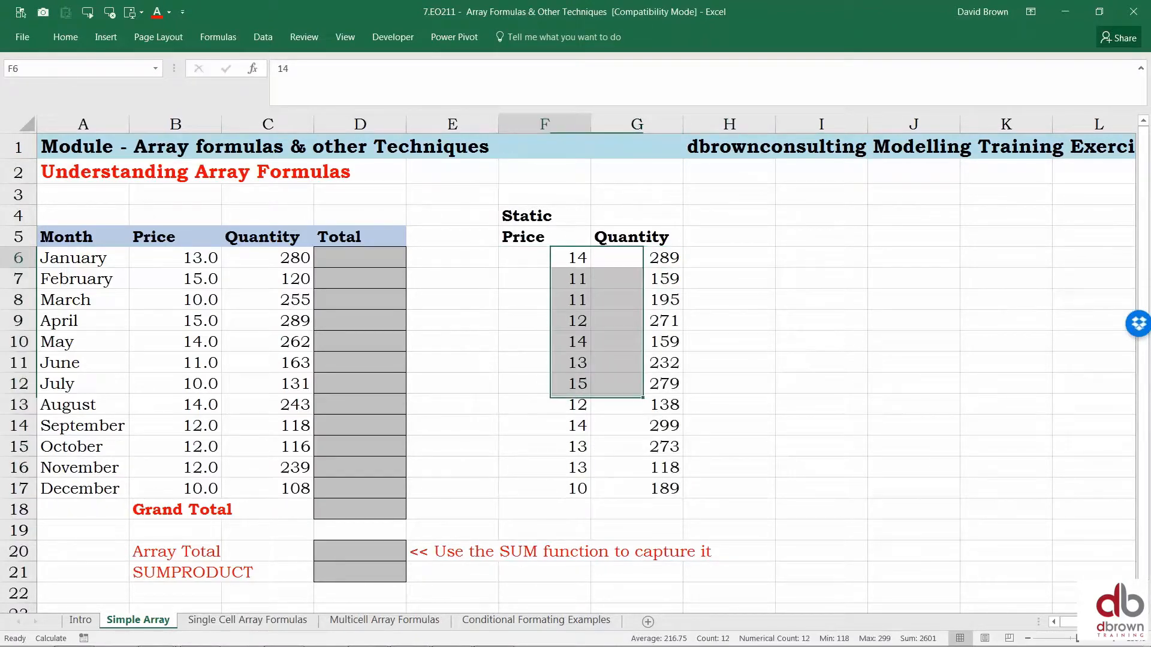
Step: Enter the formula =B6*C6 in January's Total cell D6 to multiply Price by Quantity
key("Left")
key("Left")
key("Left")
key("Left")
key("Right")
key("Left")
key("shift+Right")
key("Right")
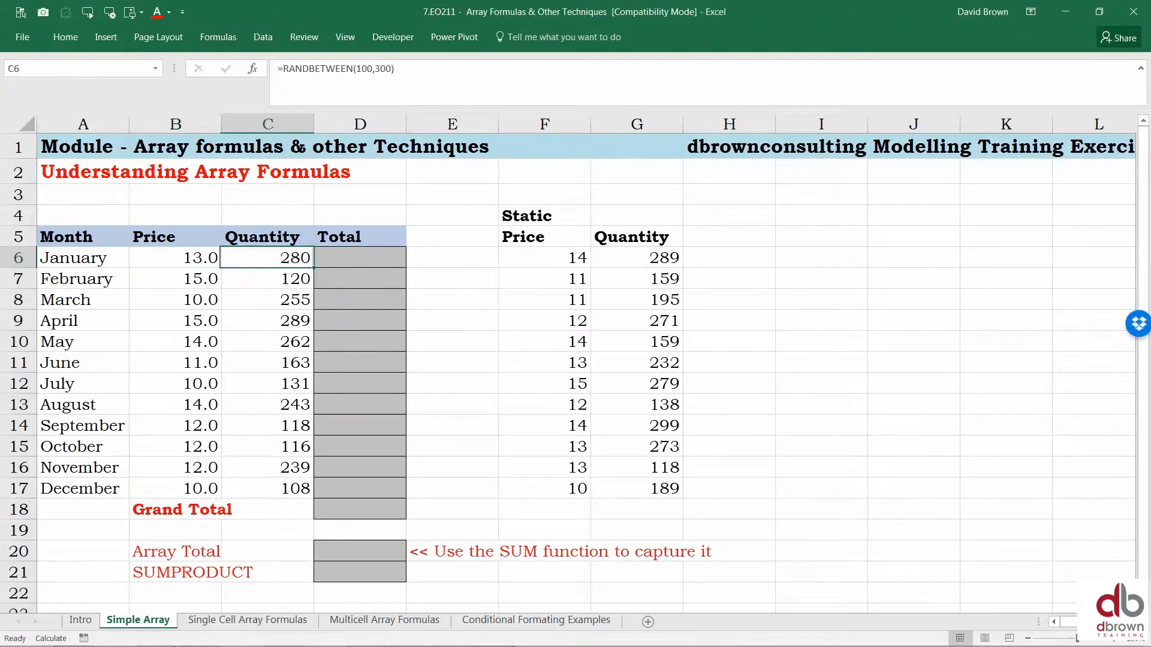
key("Right")
type("=")
key("Left")
key("Left")
type("*")
key("Left")
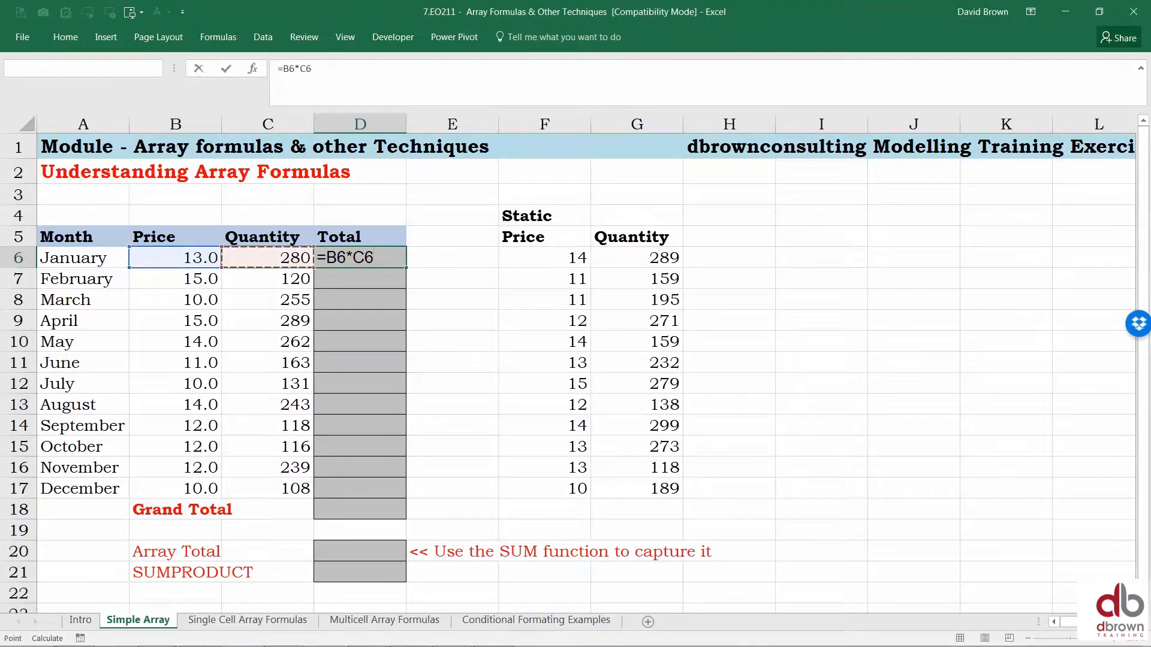
key("ctrl+Return")
Step: Fill January's Total formula down through December, covering D6:D17
key("shift+Down")
key("shift+Down")
key("shift+Down")
key("shift+Down")
key("shift+Down")
key("shift+Down")
key("shift+Down")
key("shift+Down")
key("shift+Down")
key("shift+Down")
key("shift+Down")
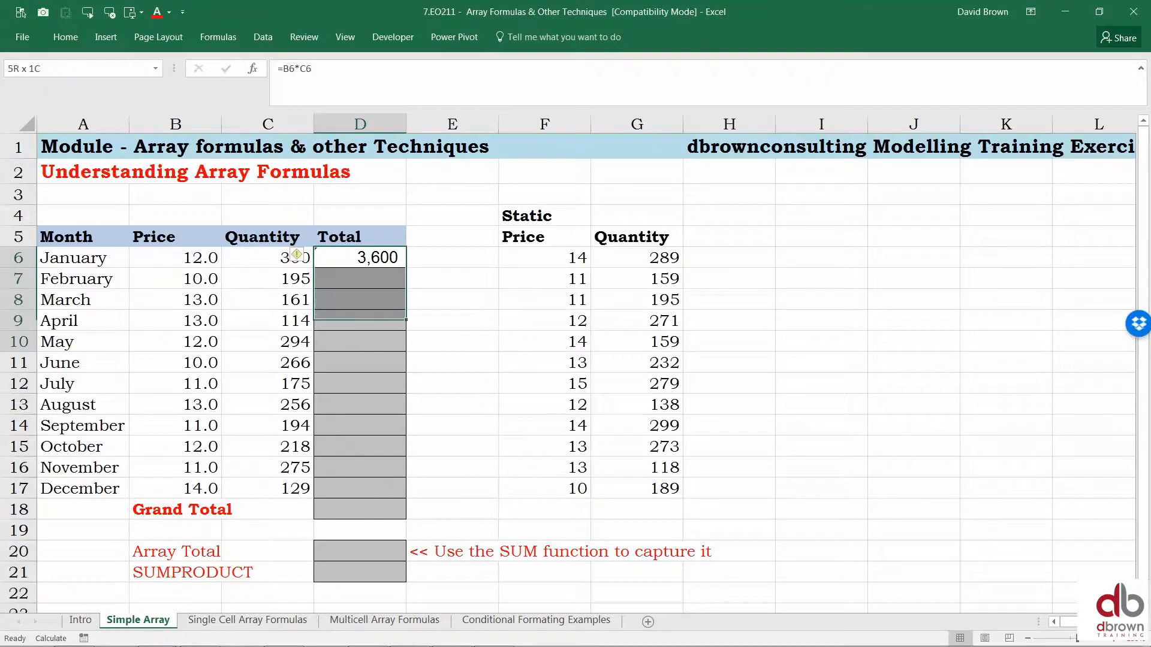
key("ctrl+d")
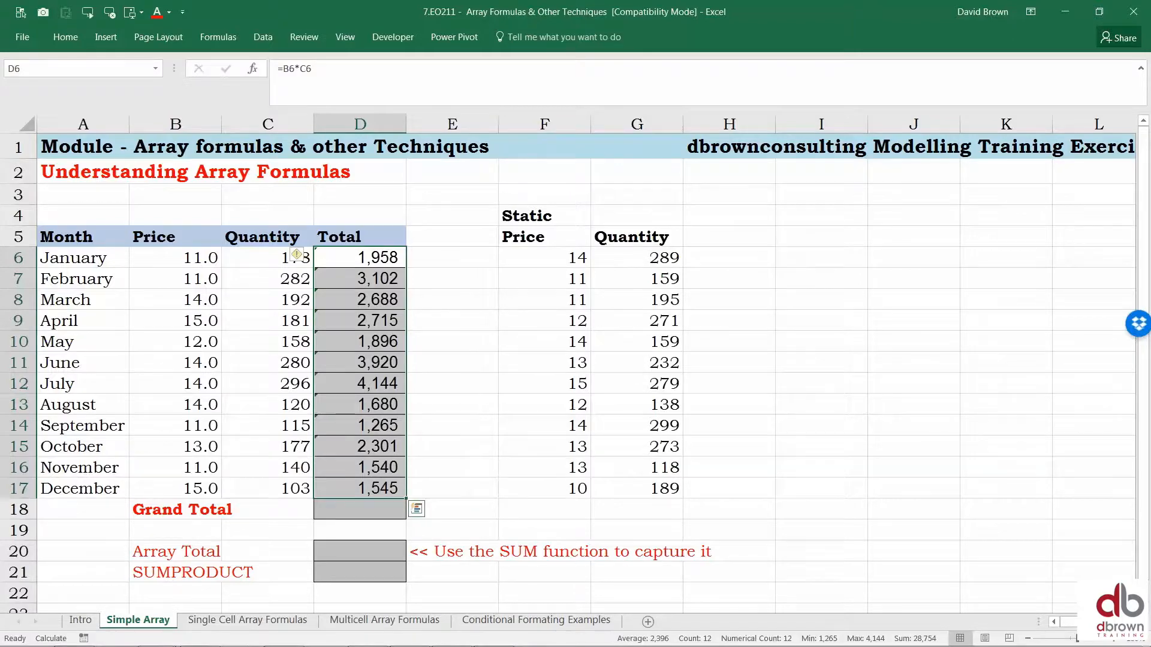
Step: Recalculate the sheet three times and inspect the formulas behind March's Quantity and Total
key("Down")
key("Down")
key("Right")
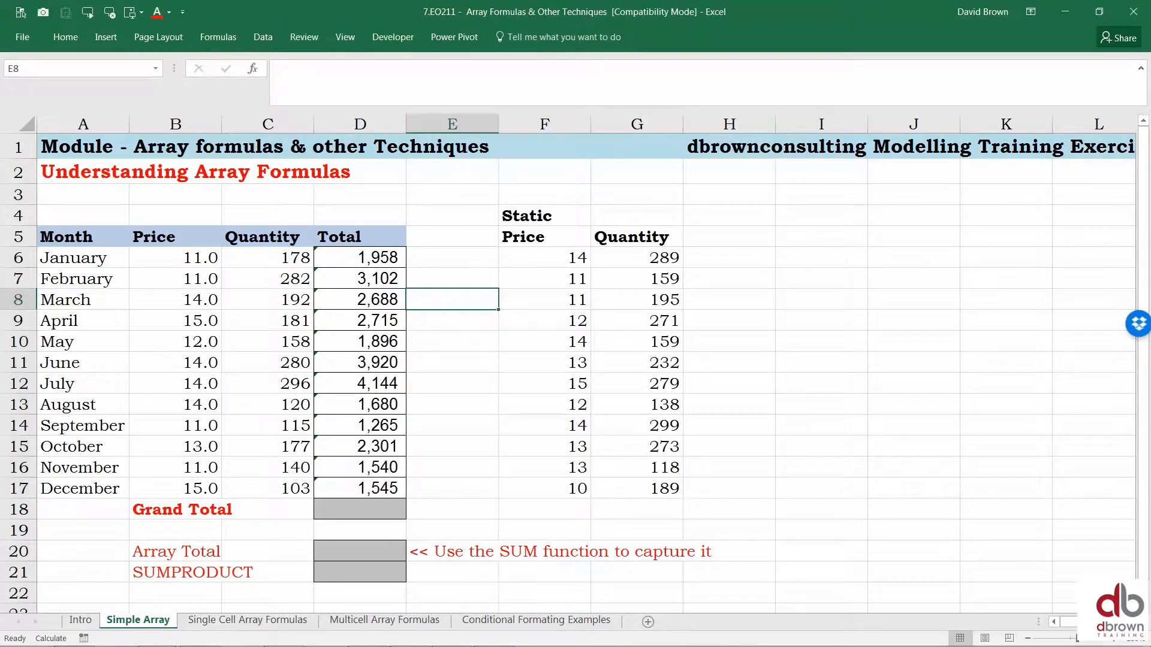
key("F9")
key("F9")
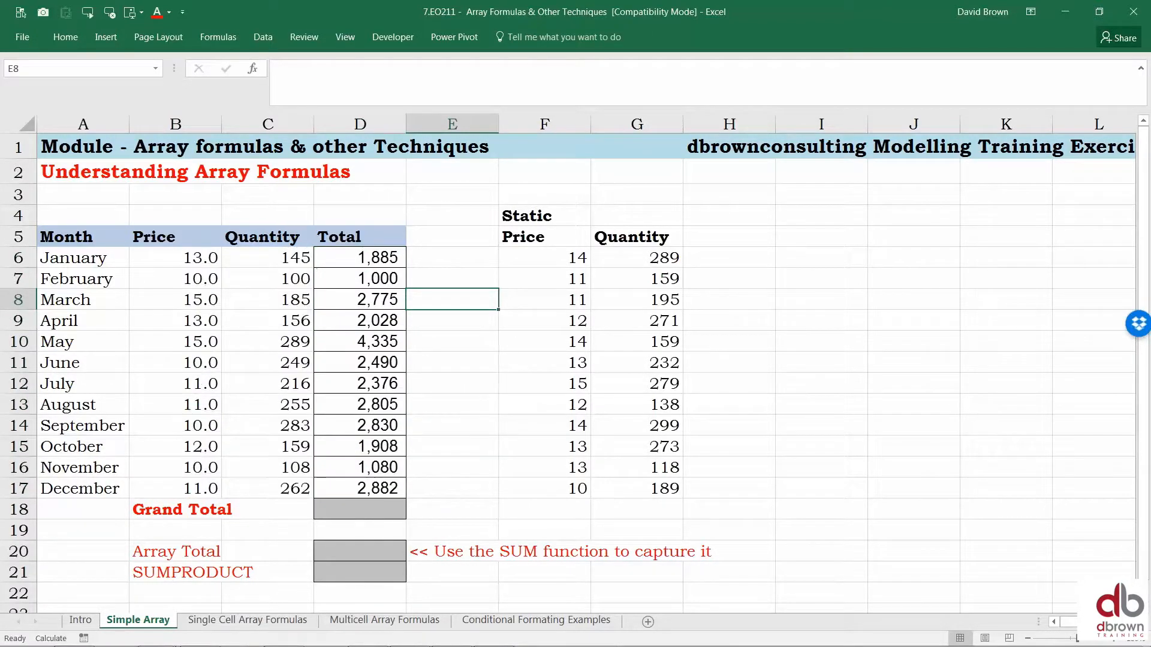
key("F9")
key("Left")
key("Left")
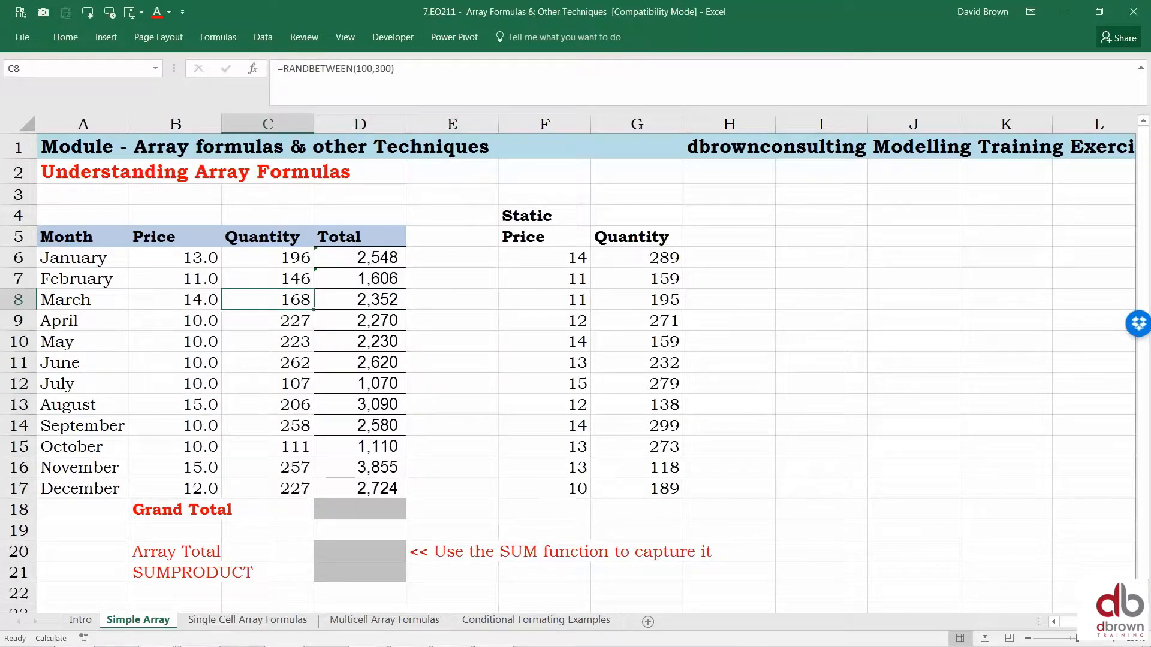
key("Right")
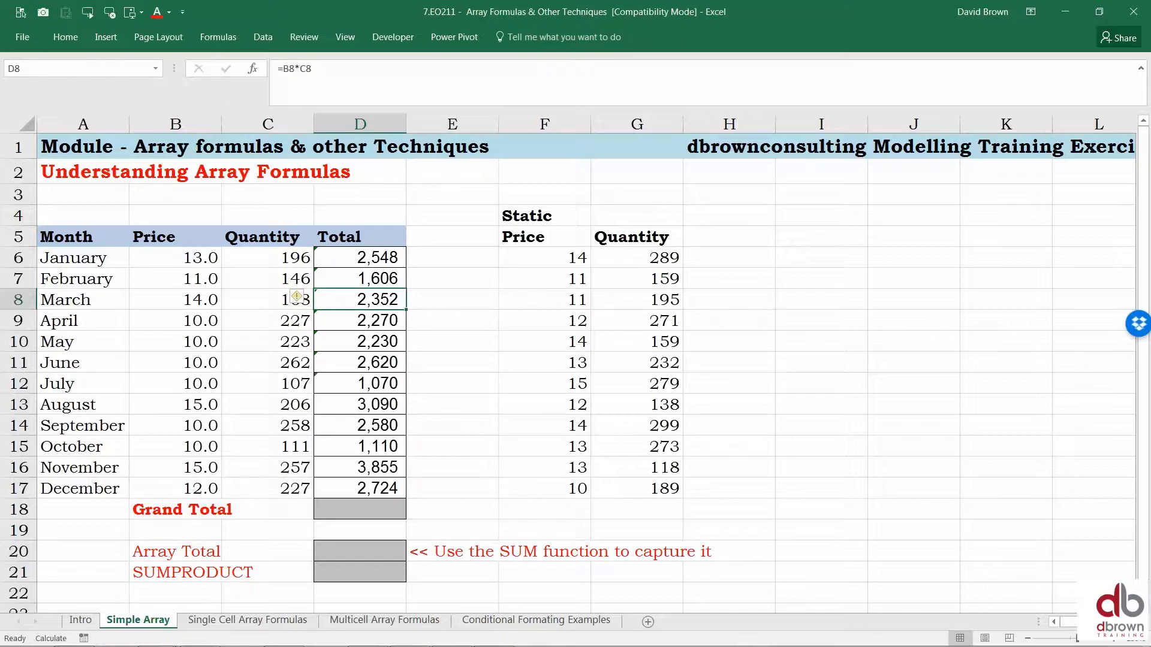
Step: Enter the Grand Total in D18 as =SUM(D6:D17)
key("ctrl+Down")
key("Down")
key("alt+equal")
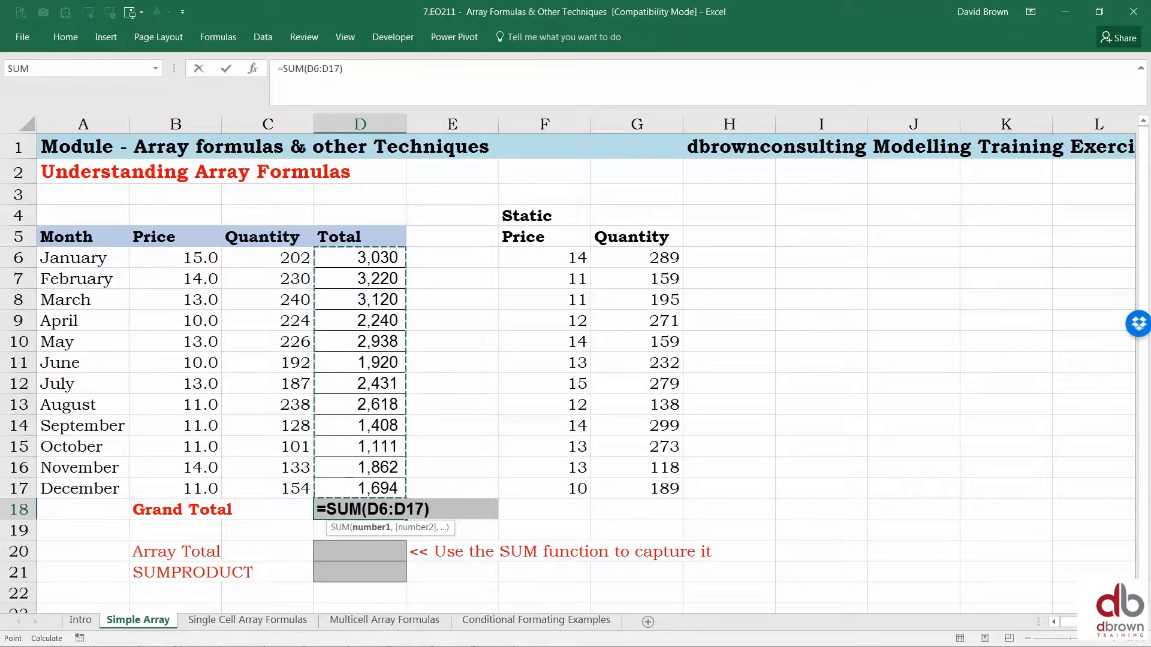
key("Return")
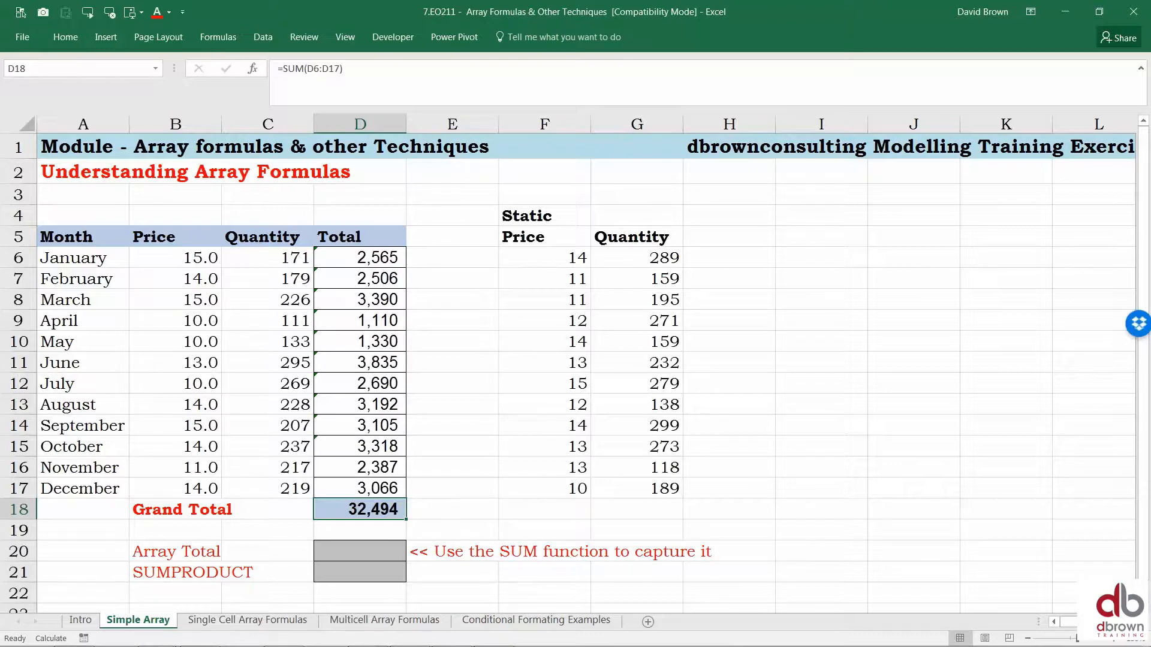
Step: Highlight the months A6:A17 and go across January's Price and Quantity to its Total
key("Up")
key("Up")
left_click(24, 467)
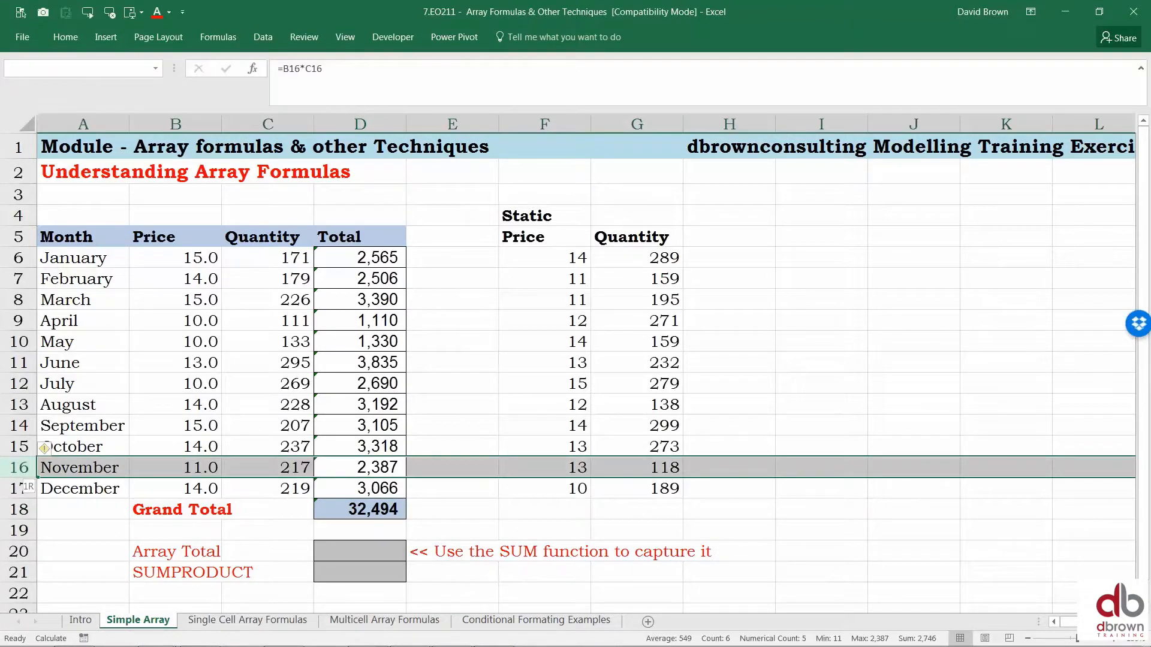
key("Up")
key("Left")
key("Left")
key("Left")
key("ctrl+Up")
key("Down")
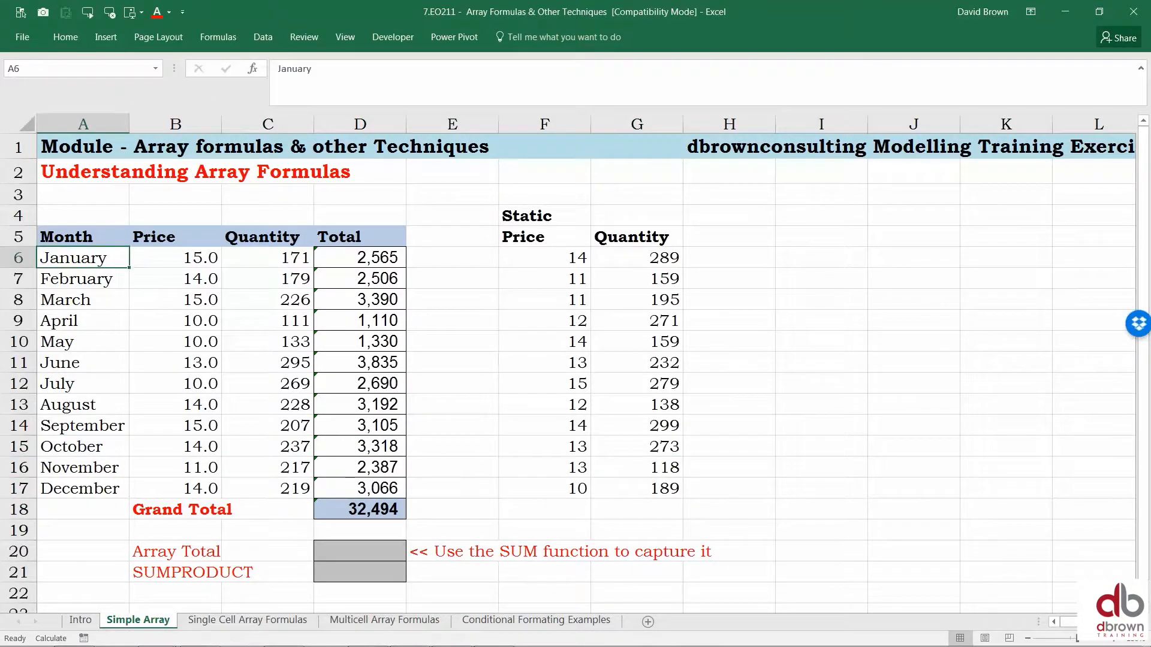
key("ctrl+shift+Down")
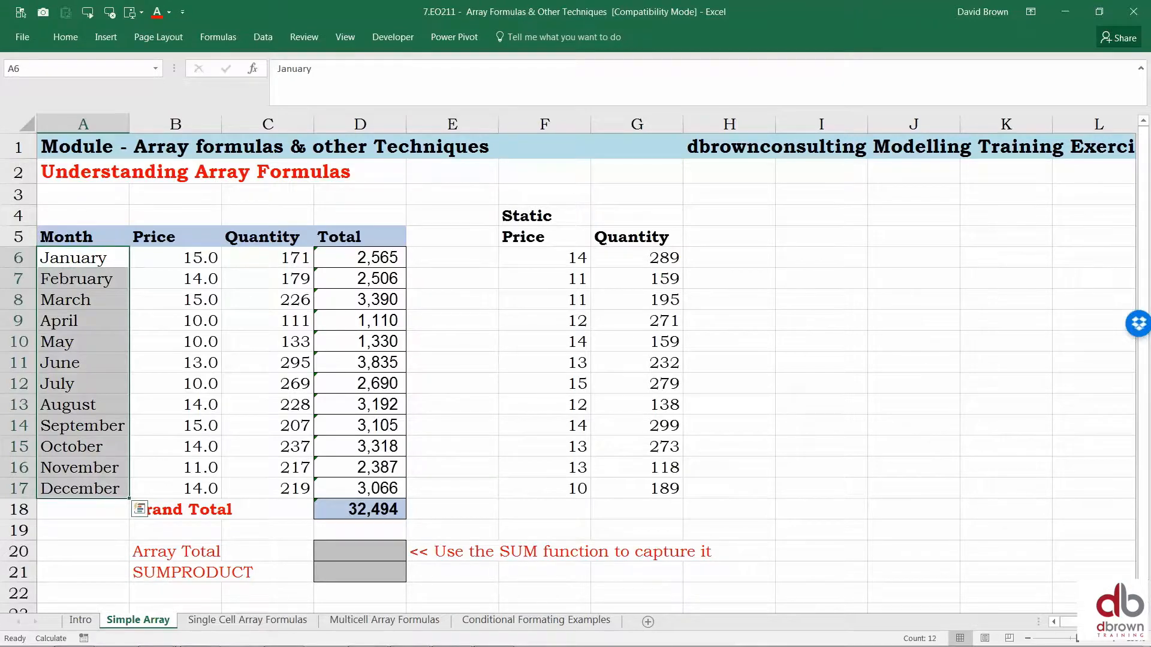
key("Right")
key("shift+Down")
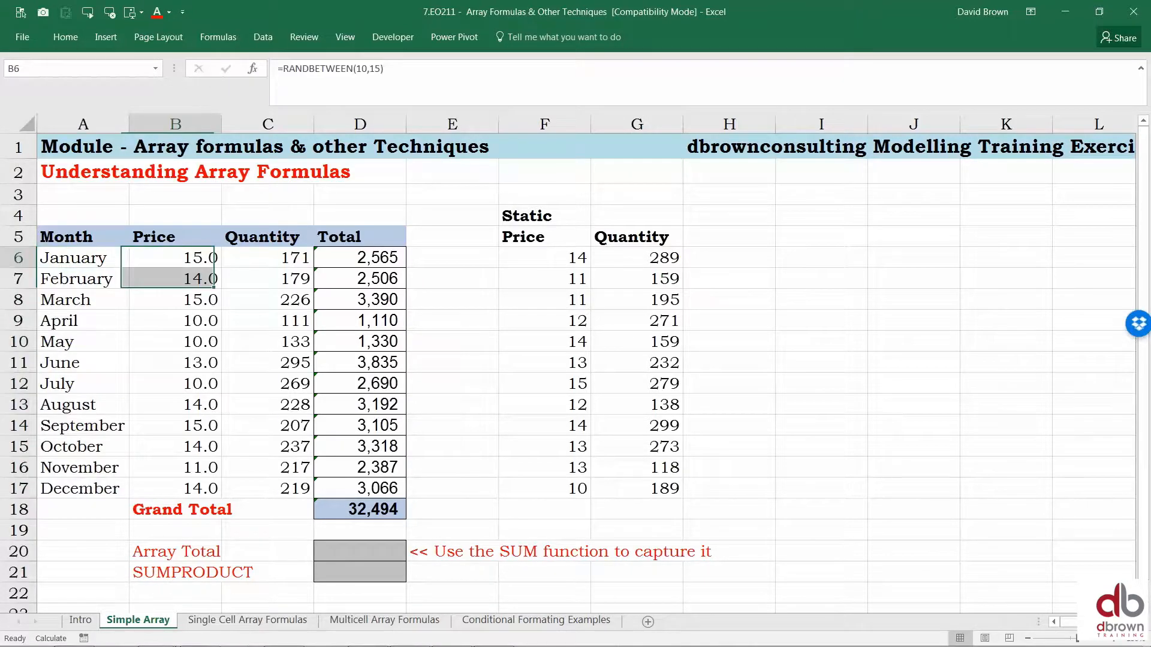
key("Right")
key("Right")
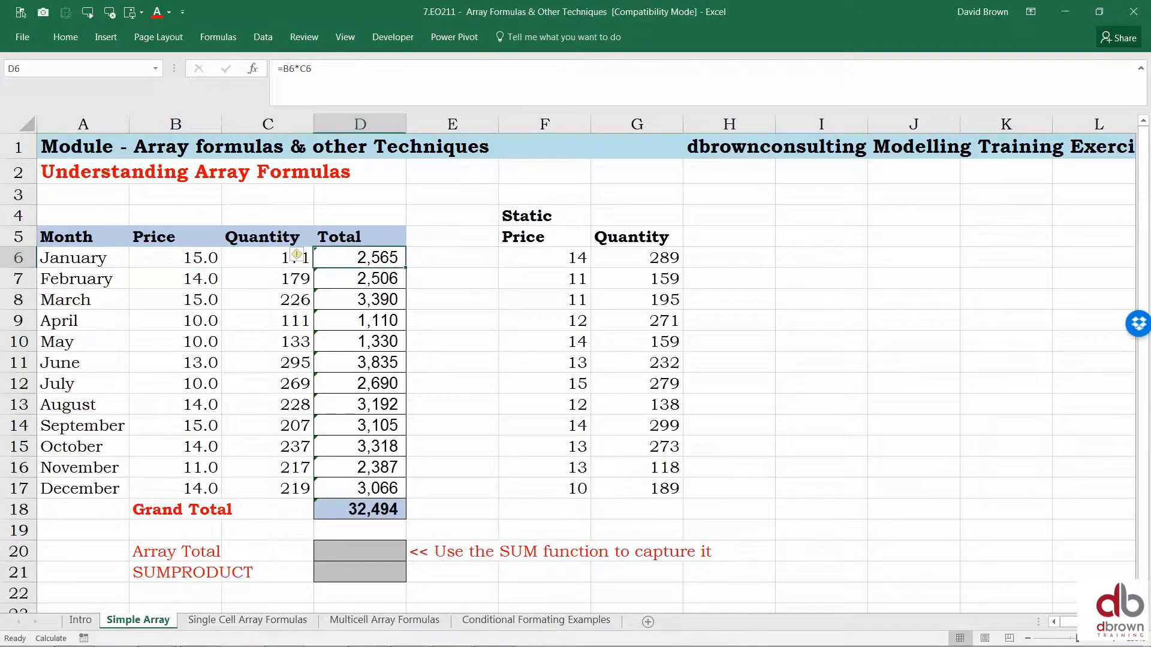
Step: Highlight the monthly totals D6:D17 and go down to the Grand Total formula in D18
key("shift+Down")
key("shift+Down")
key("shift+Down")
key("shift+Down")
key("shift+Down")
key("shift+Down")
key("shift+Down")
key("shift+Down")
key("shift+Down")
key("shift+Down")
key("shift+Down")
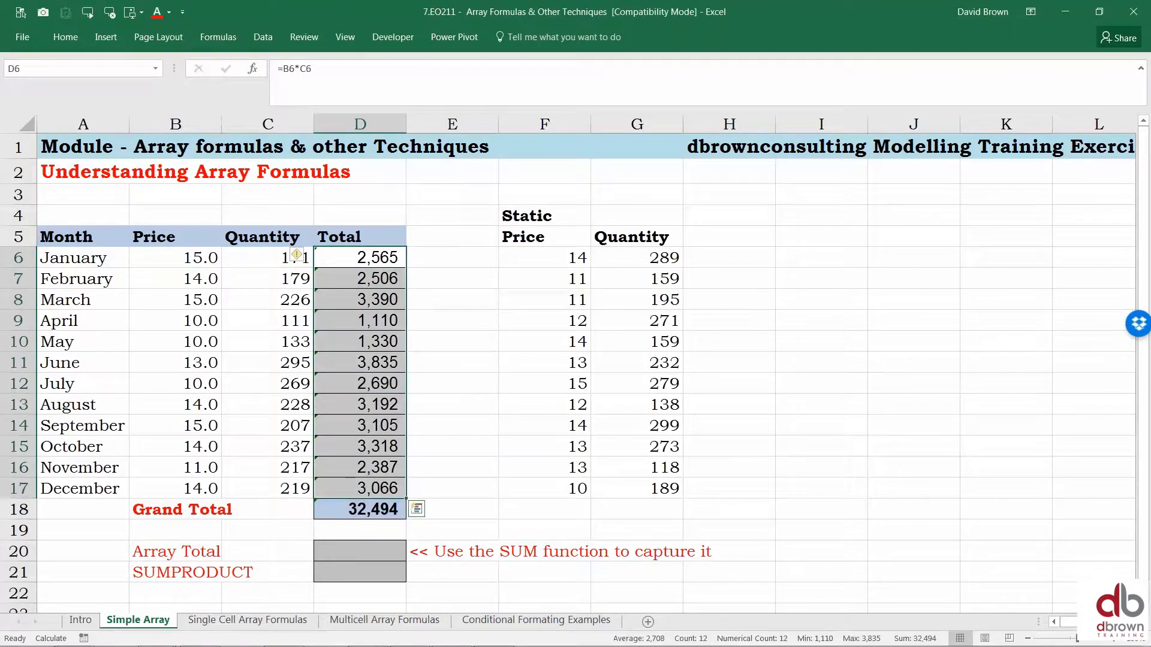
key("Down")
key("Down")
key("Down")
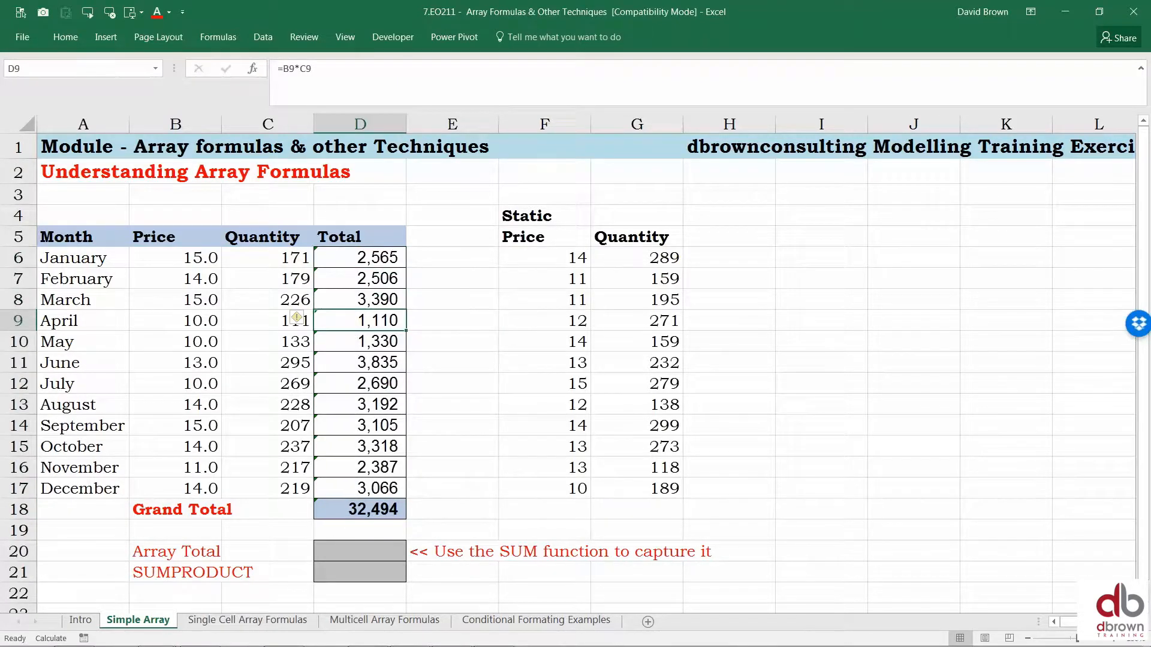
key("Down")
key("Down")
key("Down")
key("Down")
key("Down")
key("Down")
key("Down")
key("Down")
key("Down")
key("Down")
key("Up")
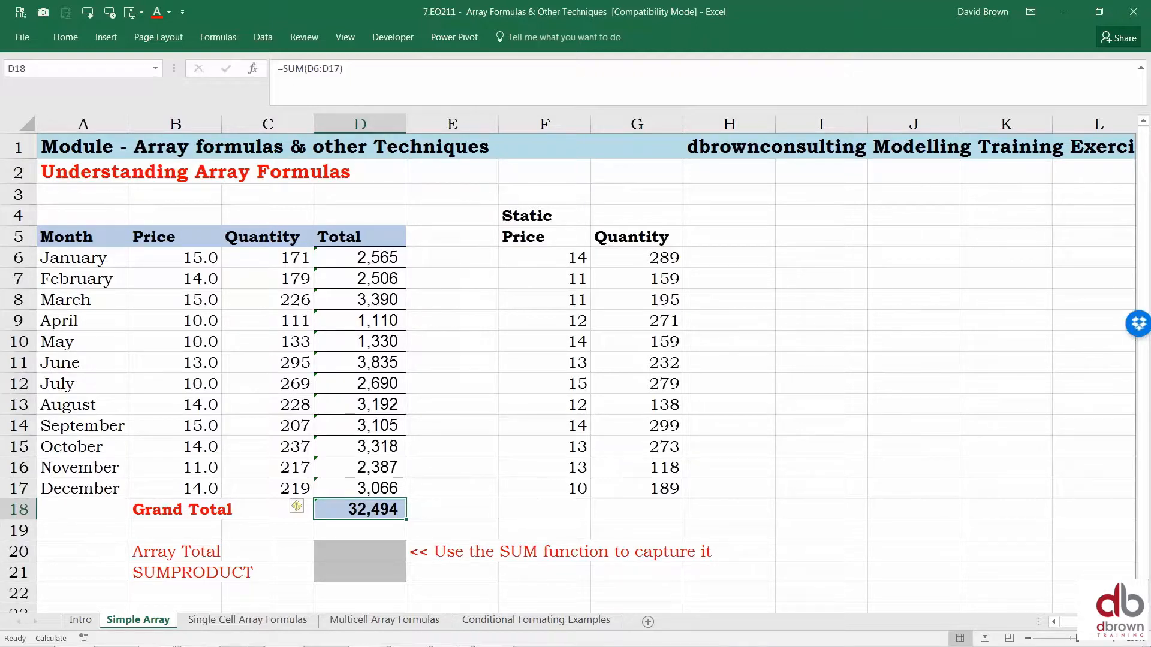
Step: Try multiplying the whole Price and Quantity ranges in D23 with the ordinary formula =B6:B17*C6:C17
key("Down")
key("Down")
key("Down")
key("Down")
key("Down")
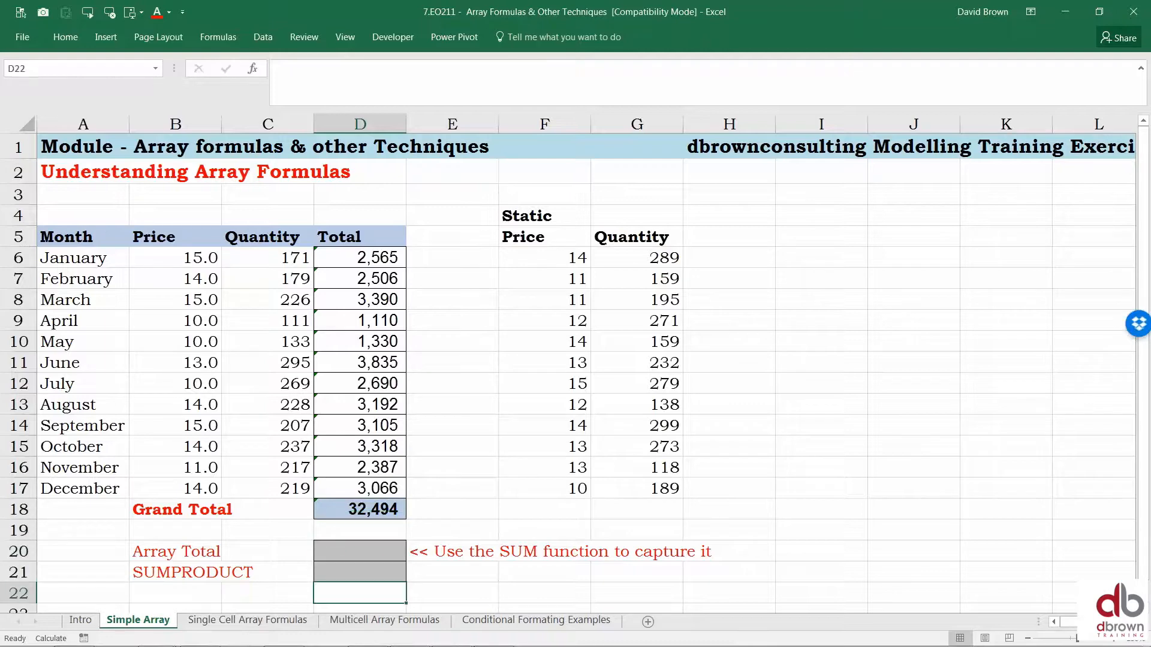
scroll(575, 371, "down", 1)
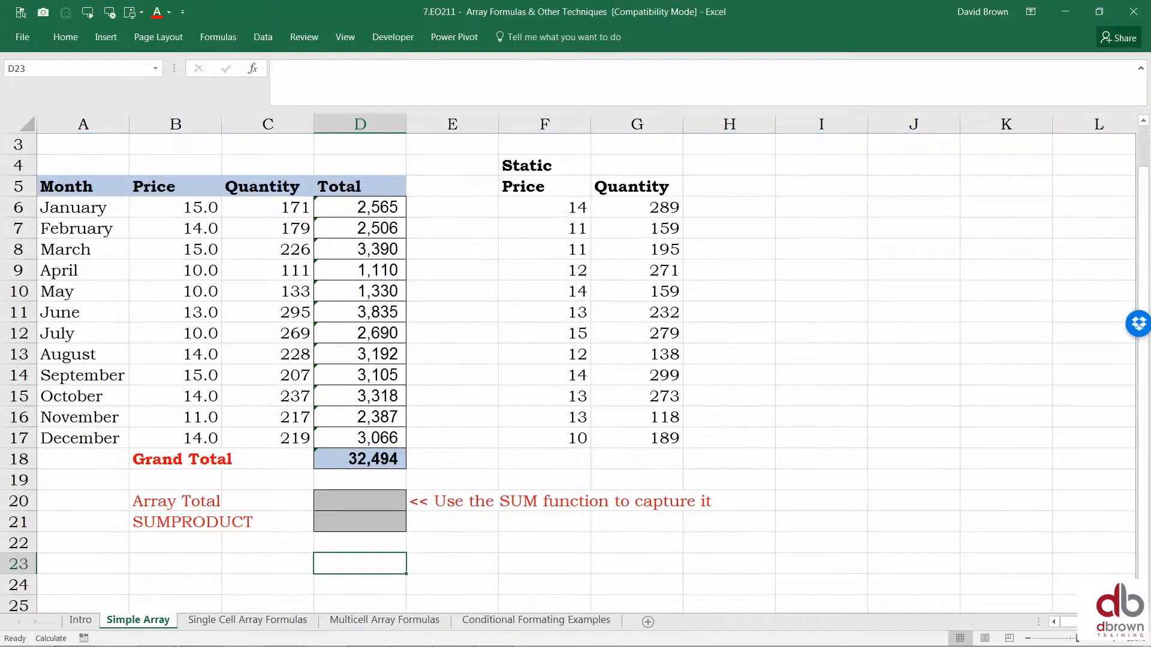
type("=")
key("ctrl+Up")
key("ctrl+Up")
key("Left")
key("Left")
key("Down")
key("ctrl+shift+Down")
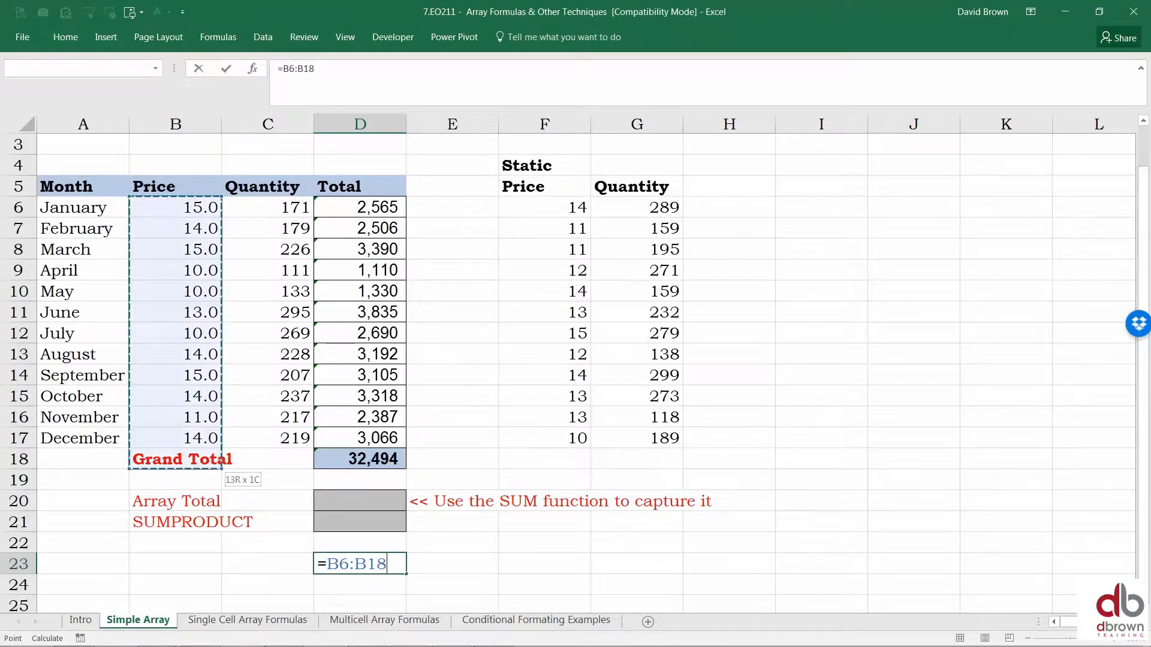
key("shift+Up")
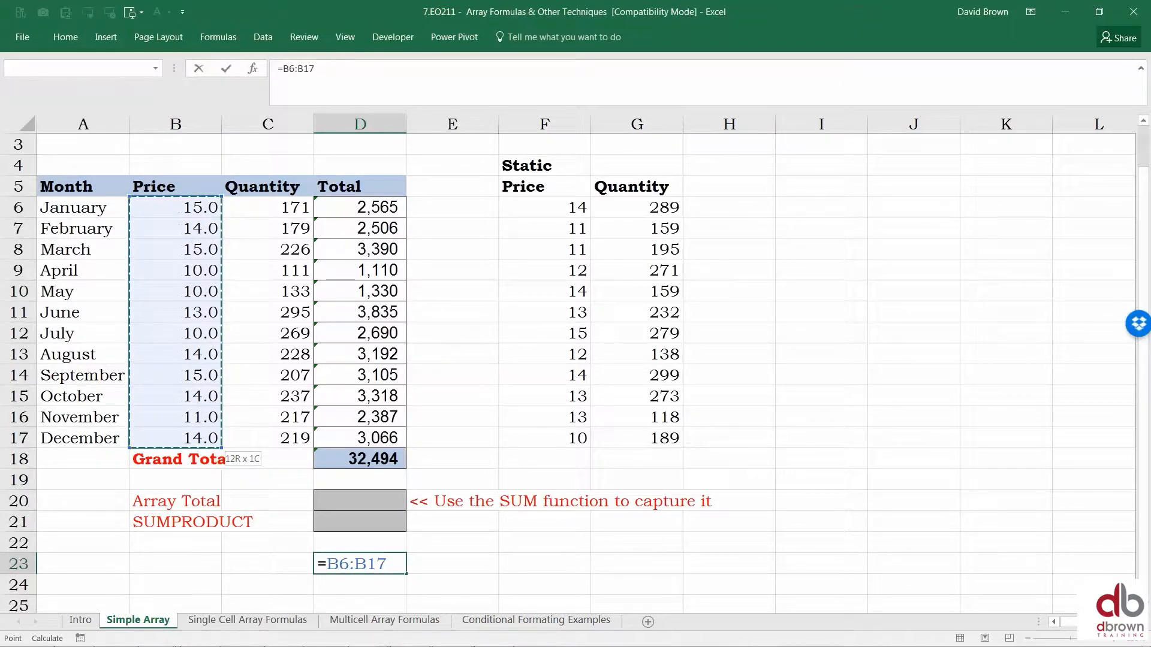
type("*")
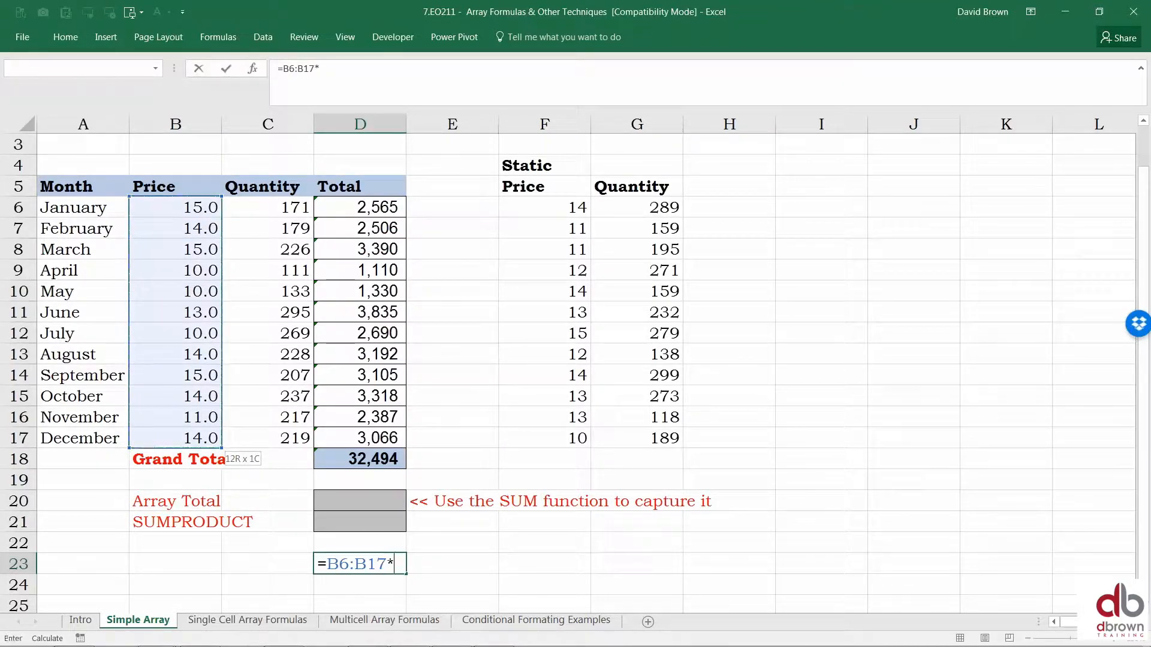
left_click(268, 207)
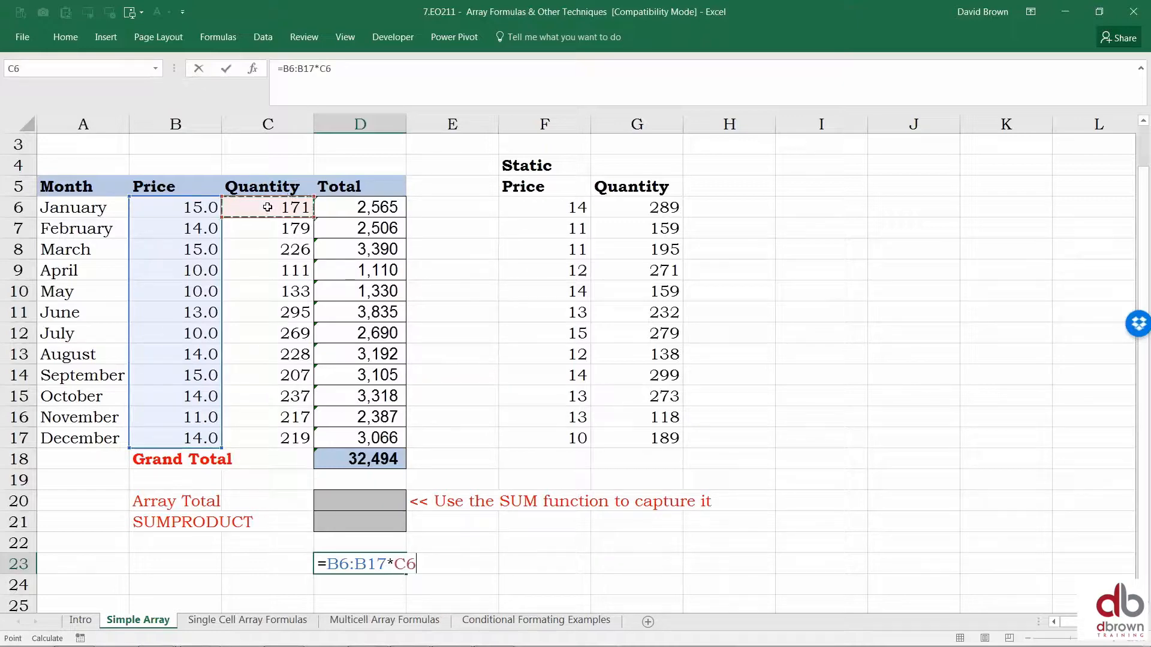
key("ctrl+shift+Down")
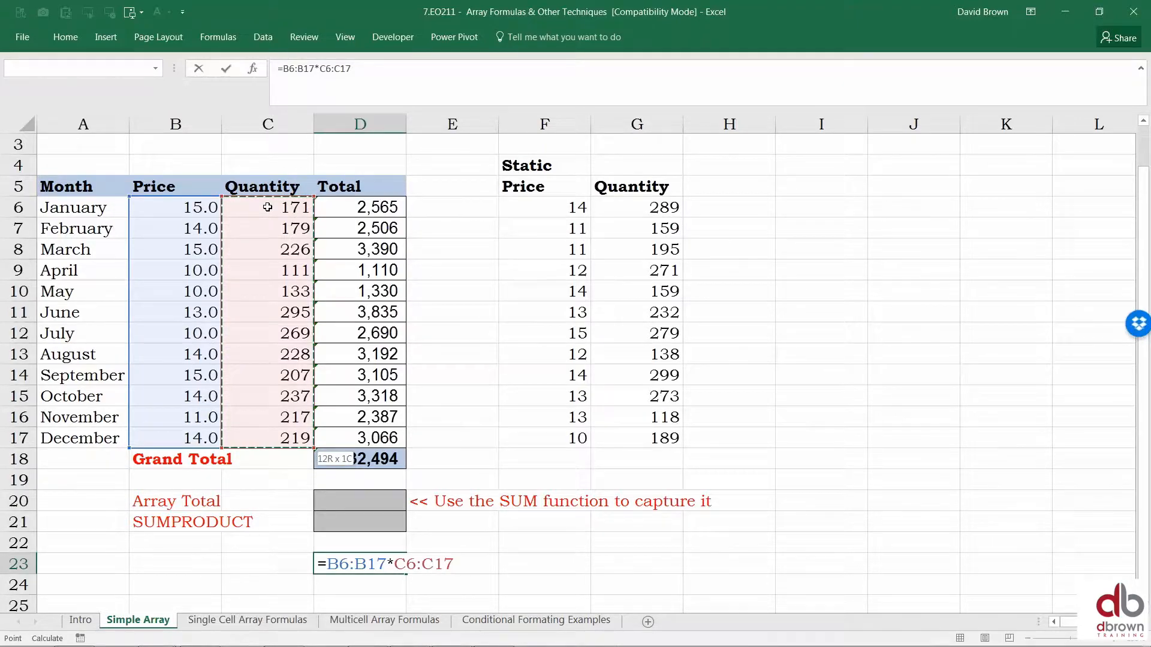
key("Return")
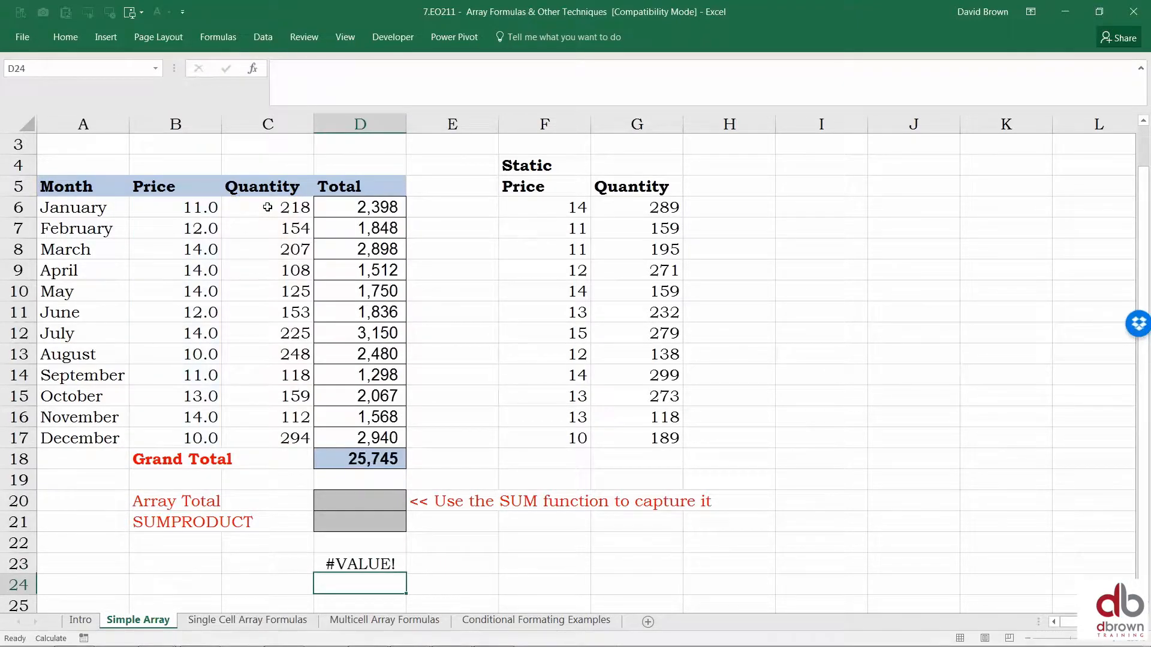
key("Up")
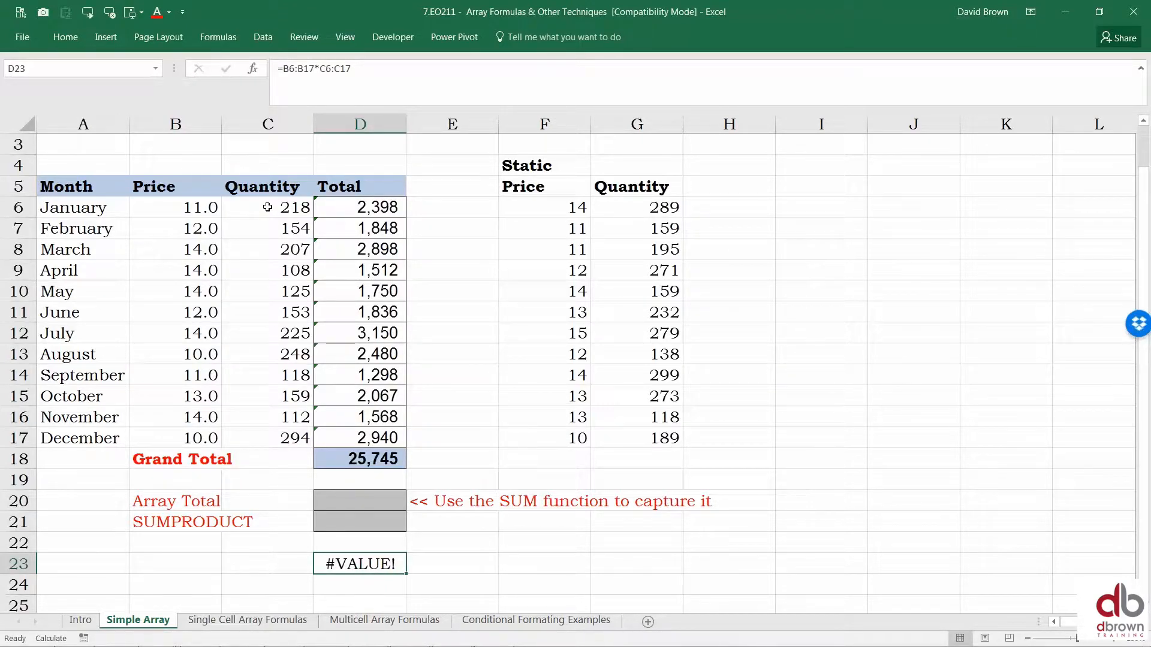
Step: Replace the formula in D23 with =B6:B17, referencing only the Price range
type("=")
key("Up")
key("Up")
key("Up")
key("Up")
key("Up")
key("Up")
key("Up")
key("Up")
key("Up")
key("Up")
key("Up")
key("Up")
key("Up")
key("Up")
key("Up")
key("Up")
key("Up")
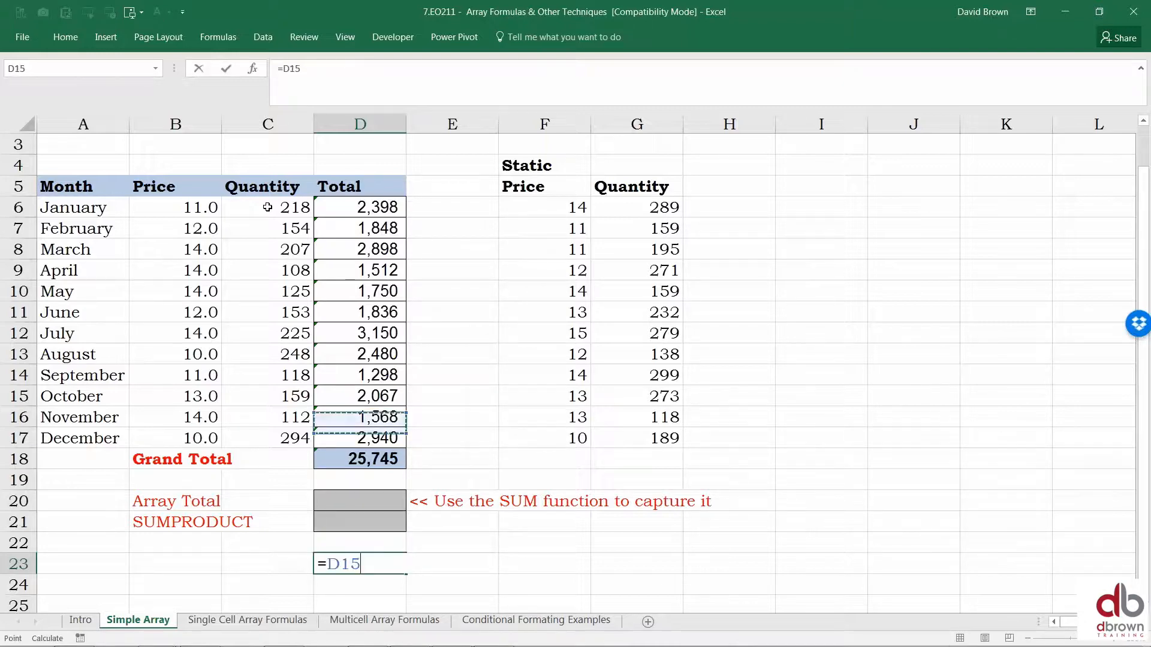
key("Left")
key("Left")
key("ctrl+shift+Down")
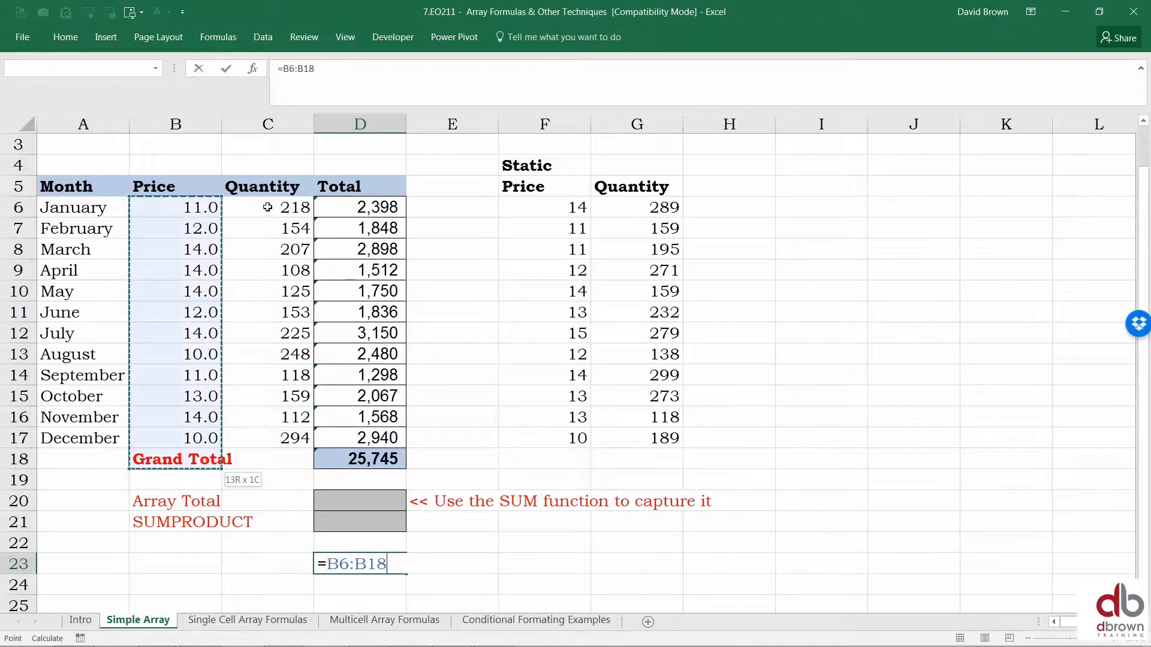
key("shift+Up")
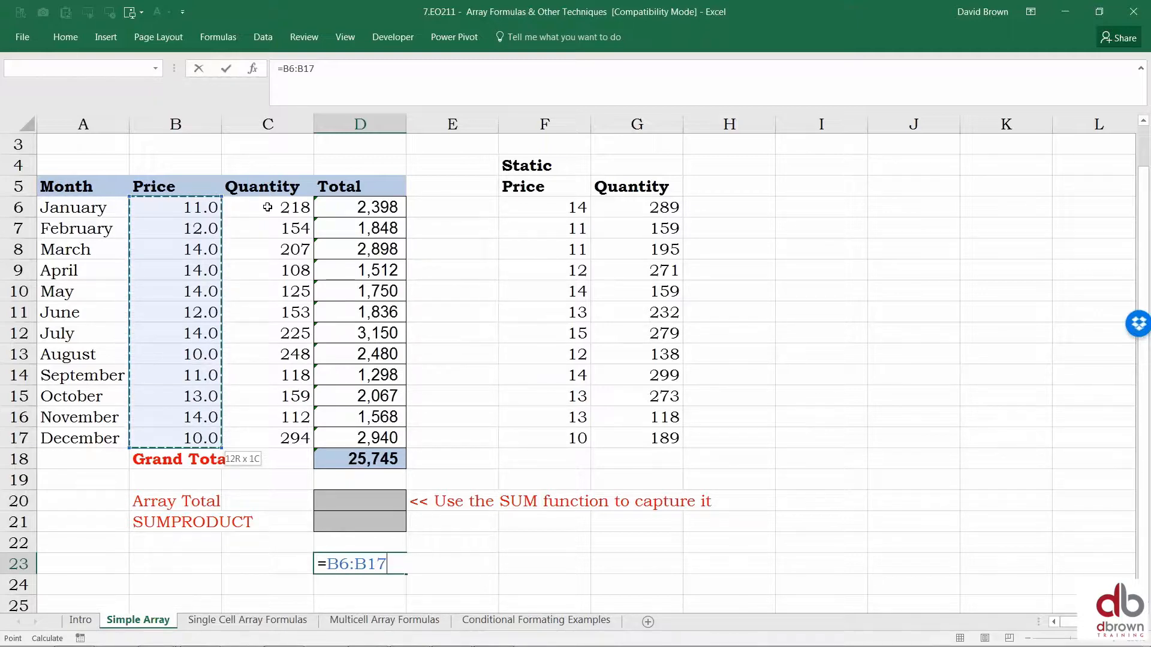
key("ctrl+Return")
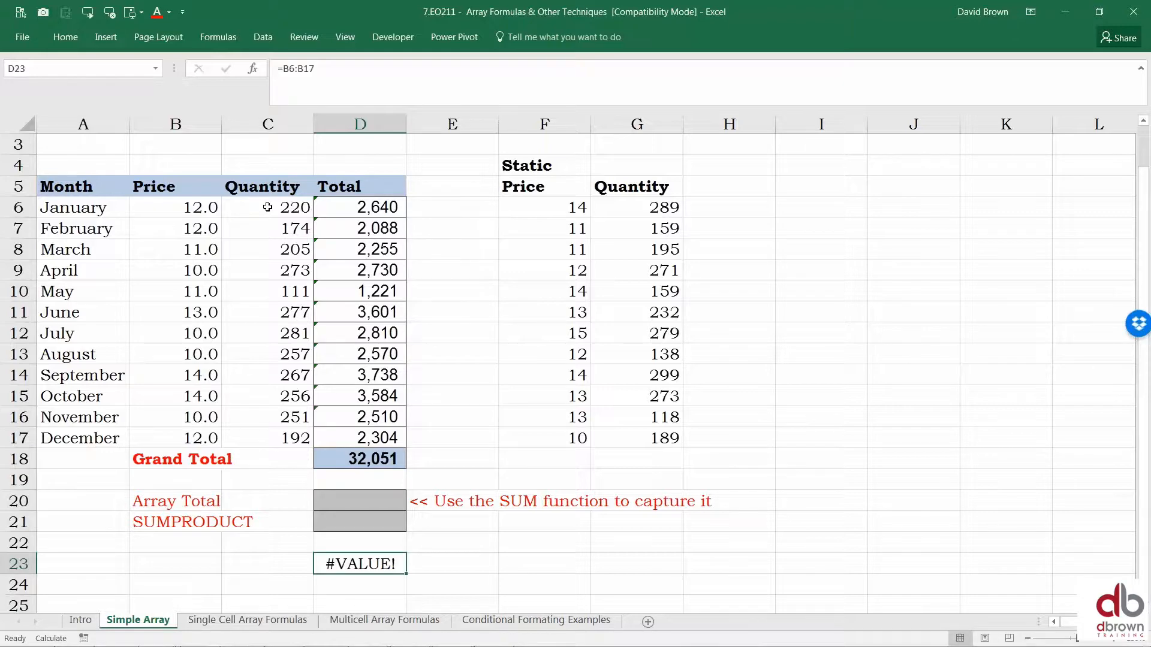
Step: Evaluate the =B6:B17 reference in D23 to inspect its array of prices, leaving the formula itself as it is
key("F2")
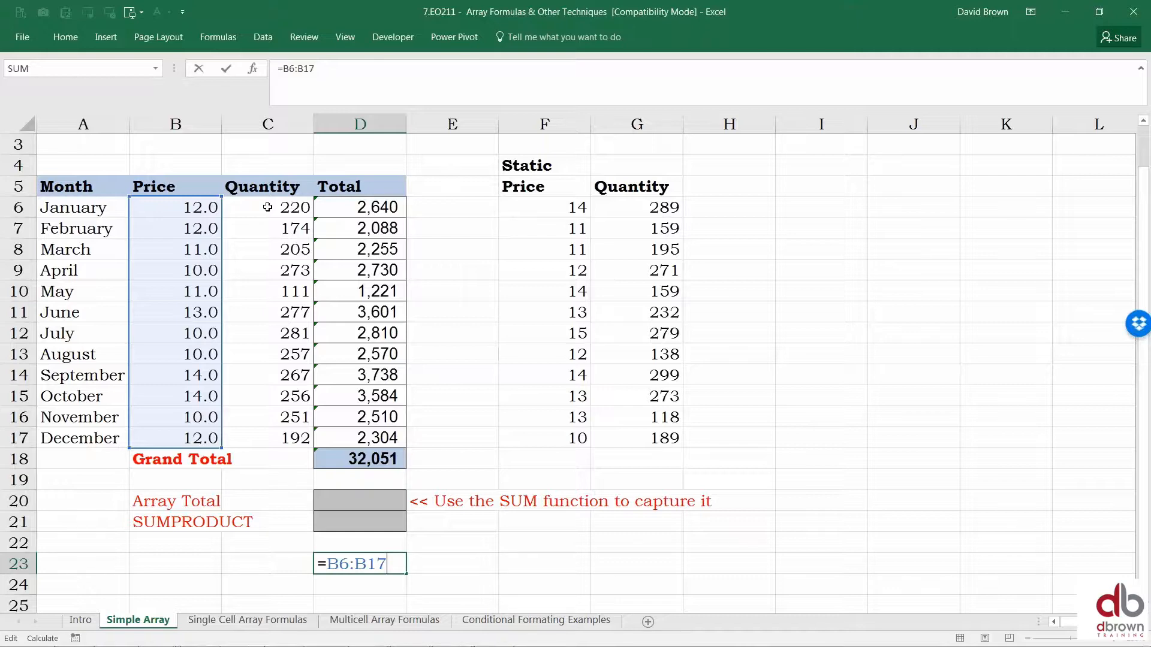
key("F9")
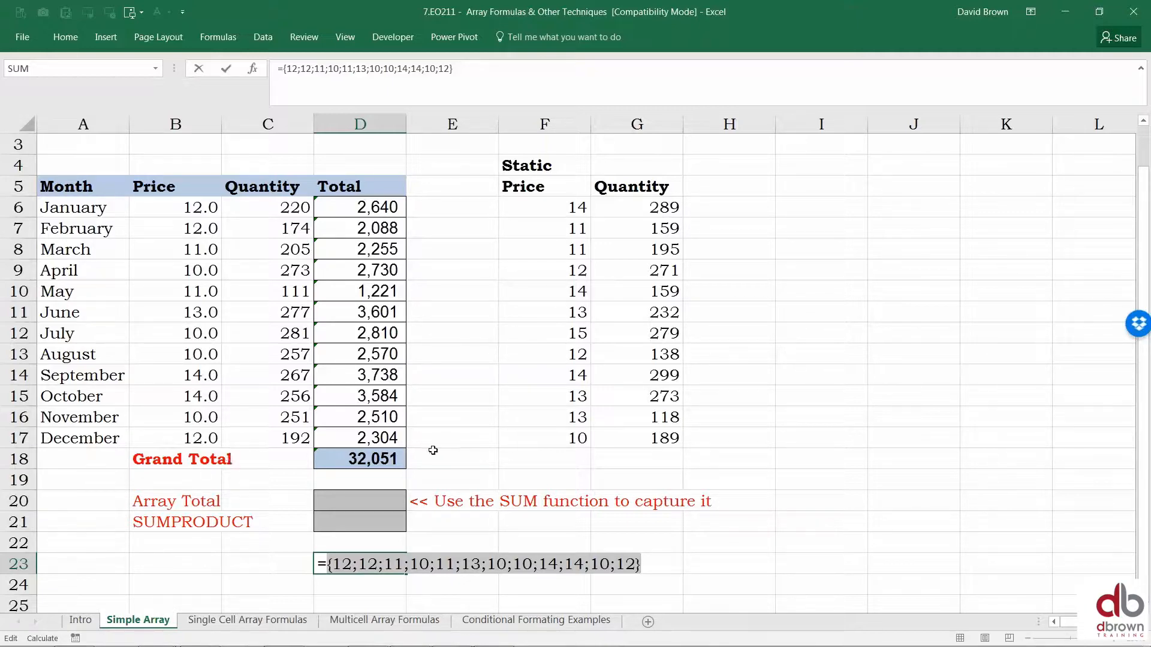
key("Escape")
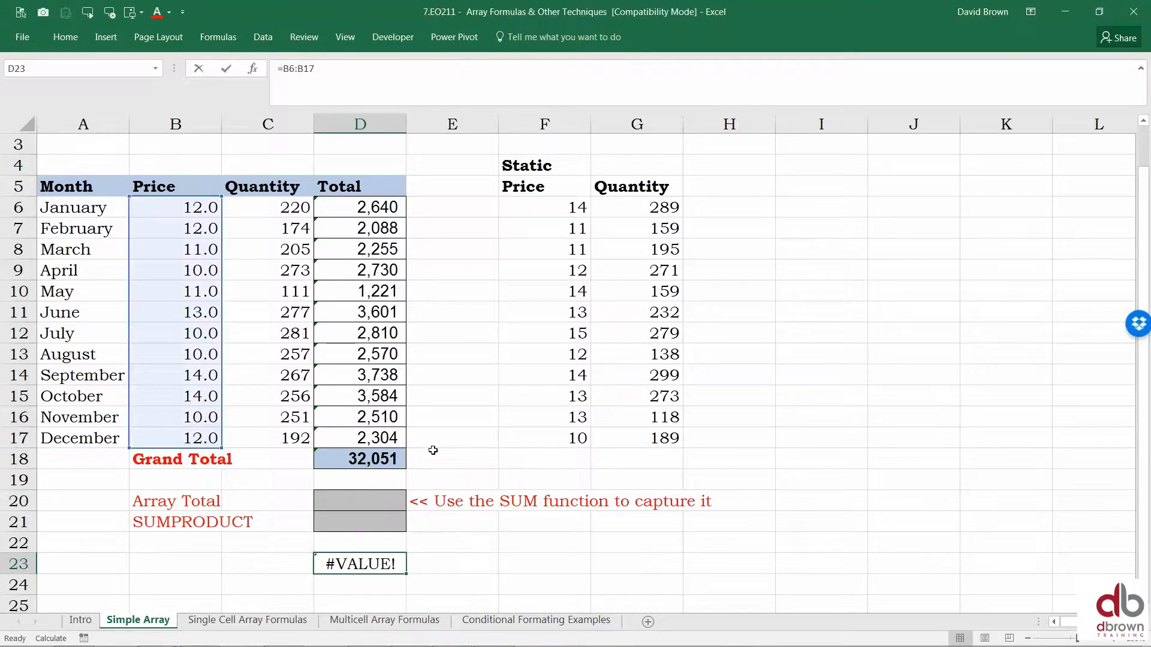
Step: Extend the formula in D23 to =B6:B17*C6:C17, multiplying the Price range by the Quantity range
key("F2")
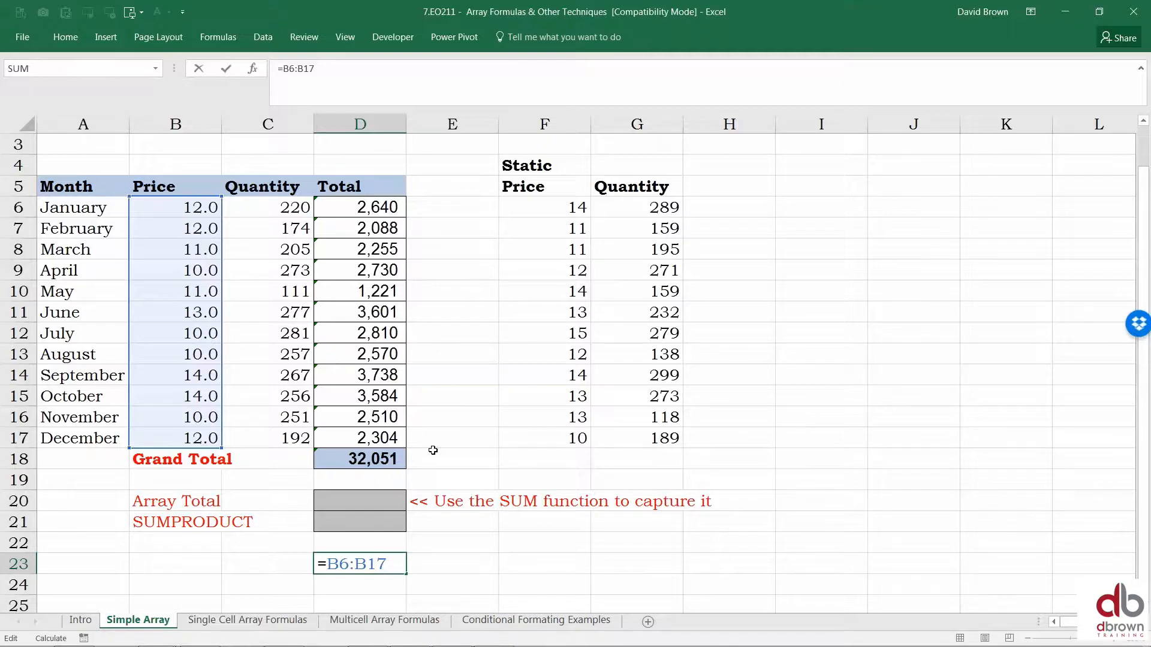
type("*")
left_click(273, 210)
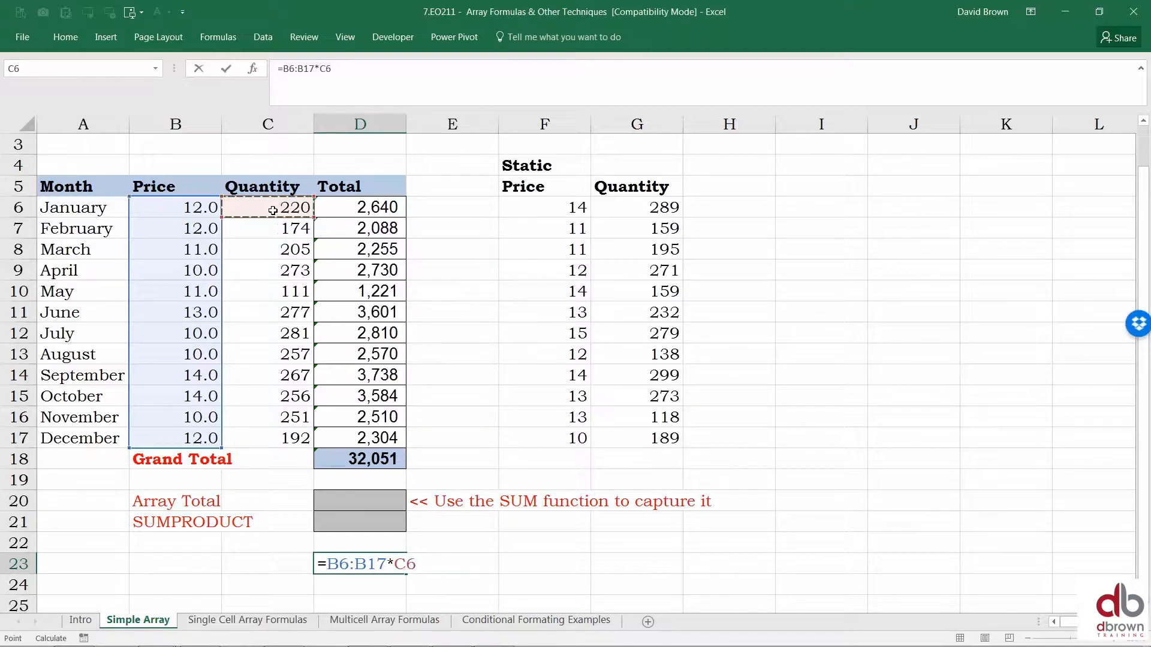
key("ctrl+shift+Down")
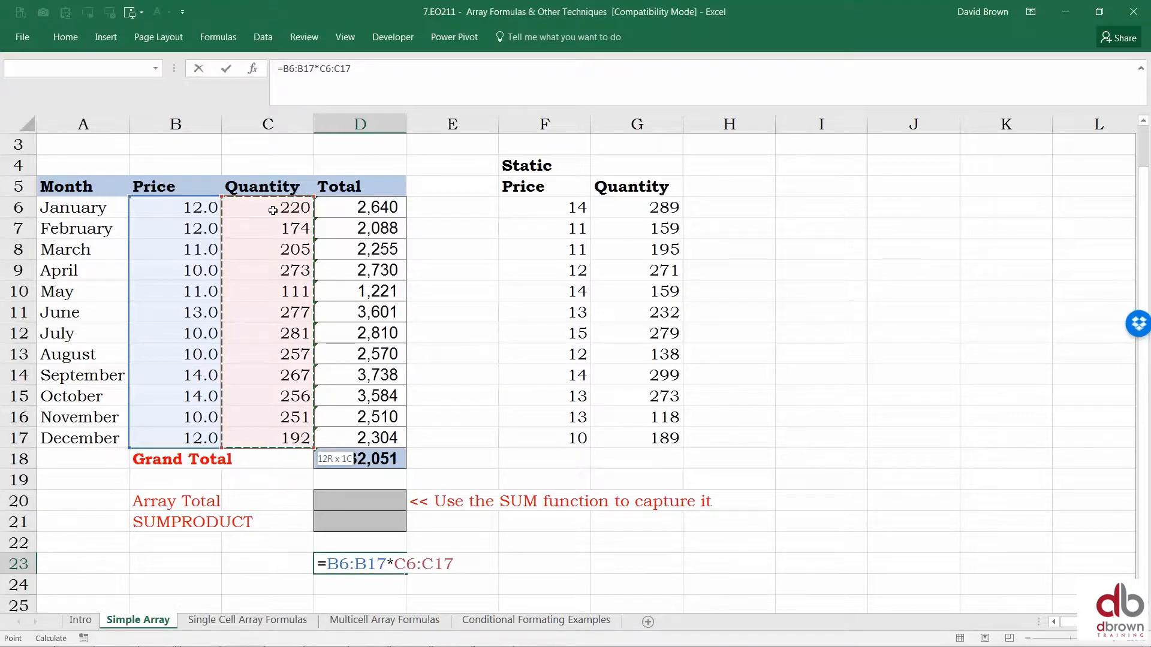
key("Return")
key("Return")
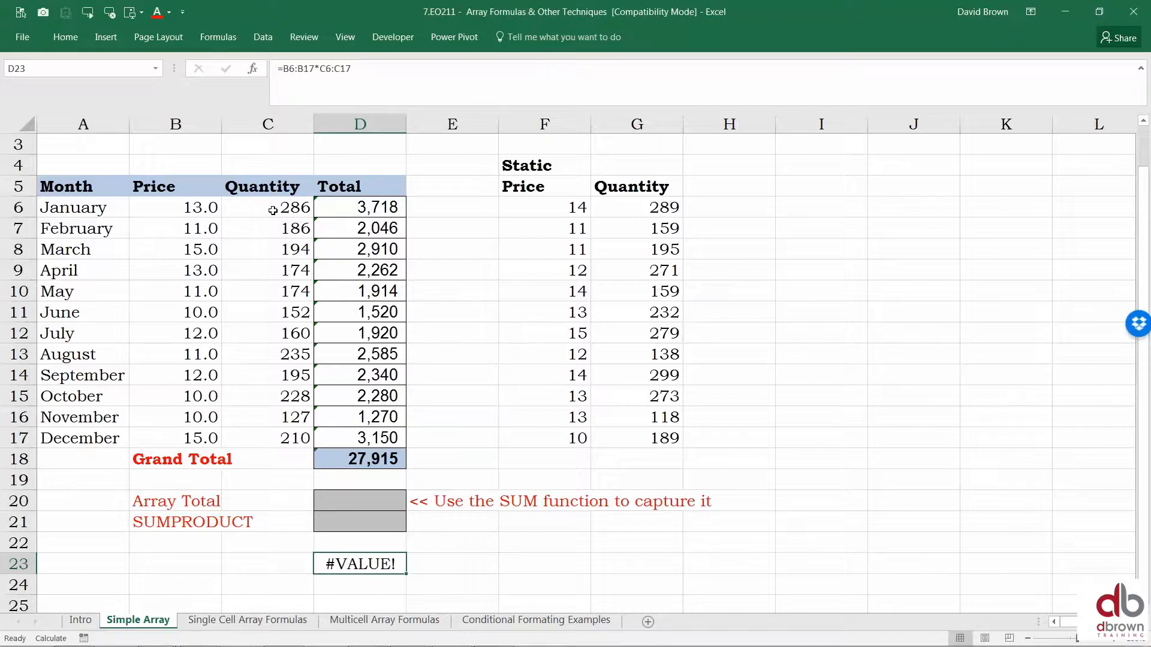
Step: Evaluate the Price times Quantity formula in D23 to inspect its array of monthly products, keeping the formula
key("F2")
key("F9")
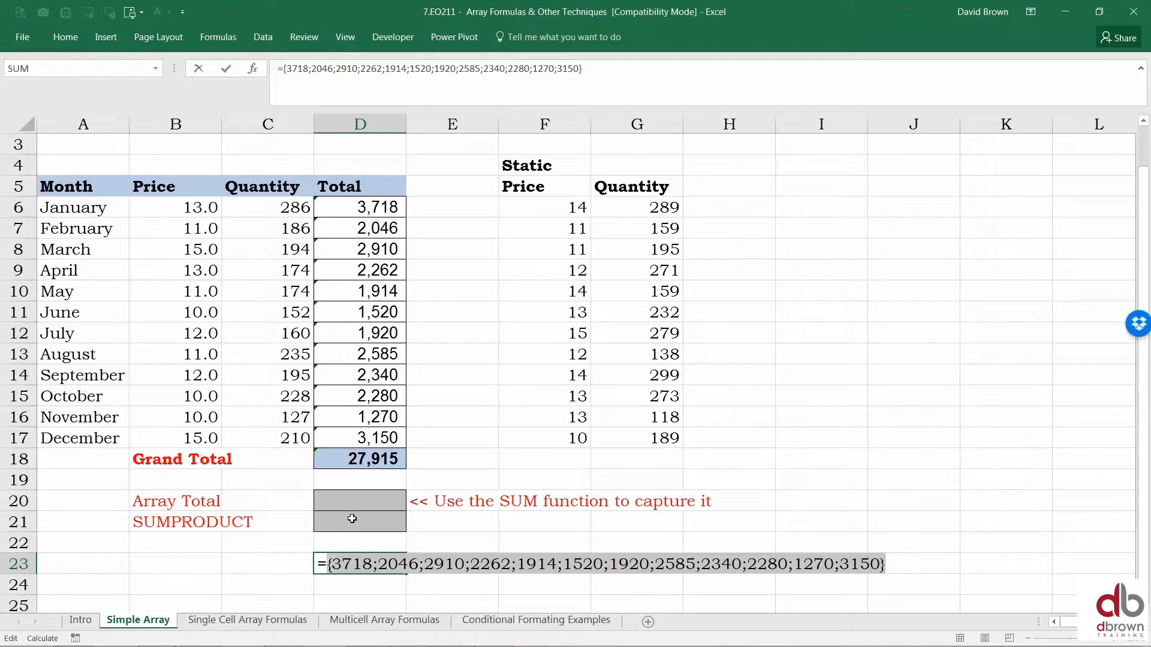
key("Escape")
Step: Wrap the product in D23 in the SUM function as the ordinary formula =SUM(B6:B17*C6:C17)
key("F2")
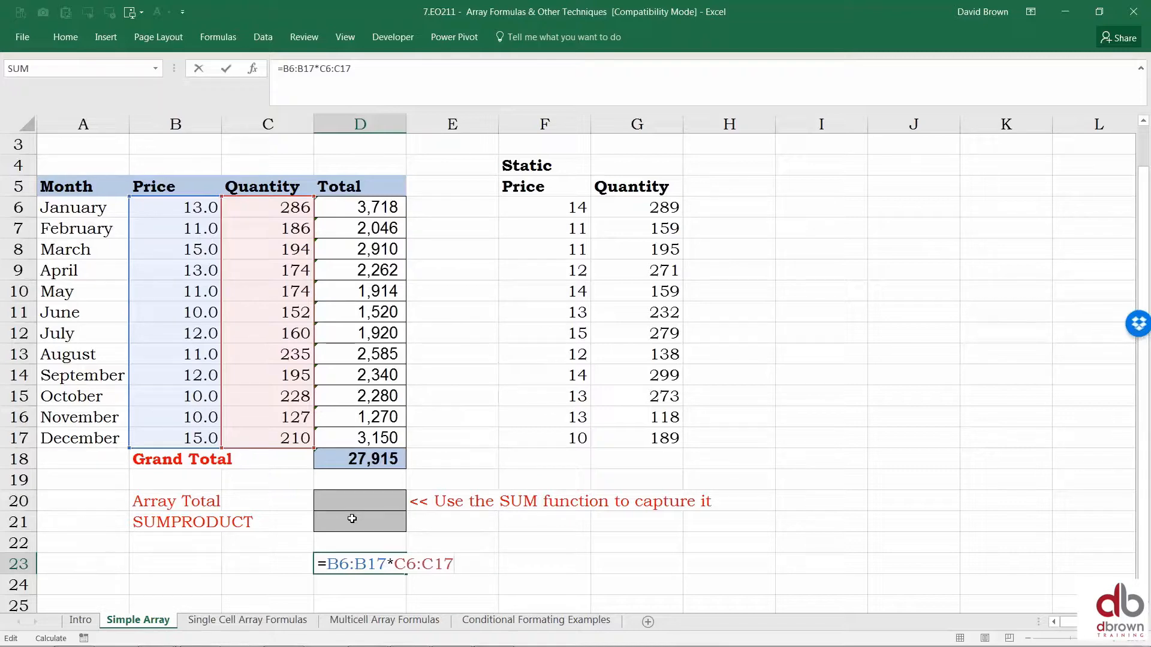
key("Left")
key("Left")
key("Left")
key("Left")
key("Left")
key("Left")
key("Left")
key("Left")
key("Left")
key("Left")
key("Left")
key("Left")
key("Left")
type("sum(")
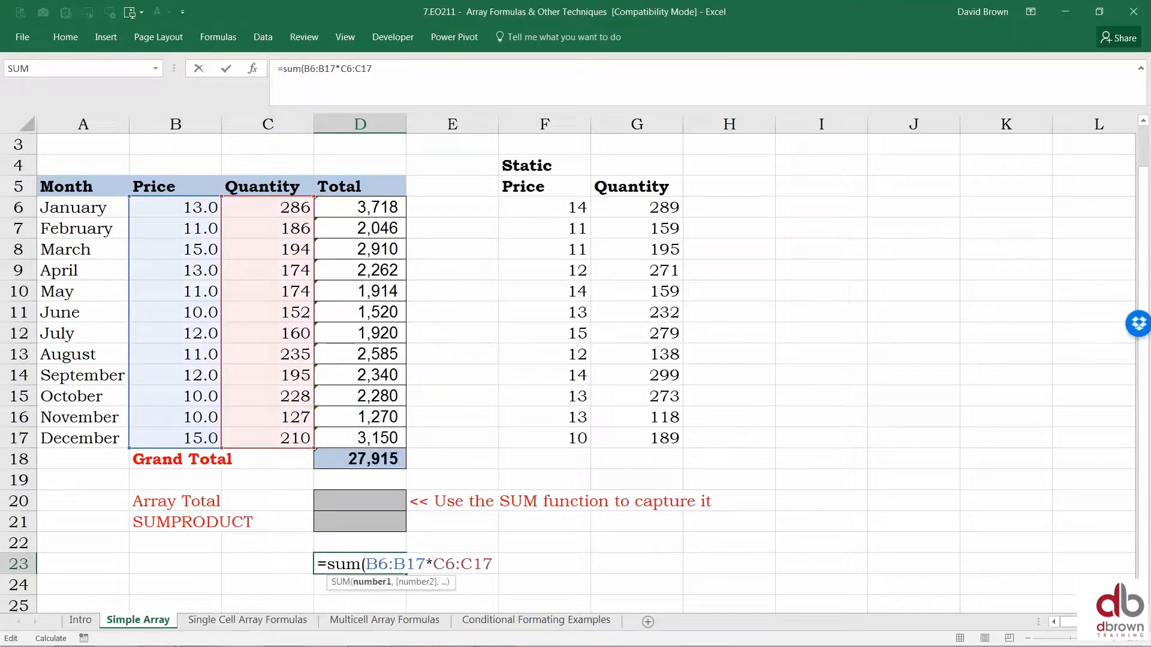
key("Right")
key("Right")
key("Right")
key("Right")
key("Right")
key("Right")
key("Right")
key("Right")
key("Right")
key("Right")
key("Right")
key("Right")
key("Right")
type(")")
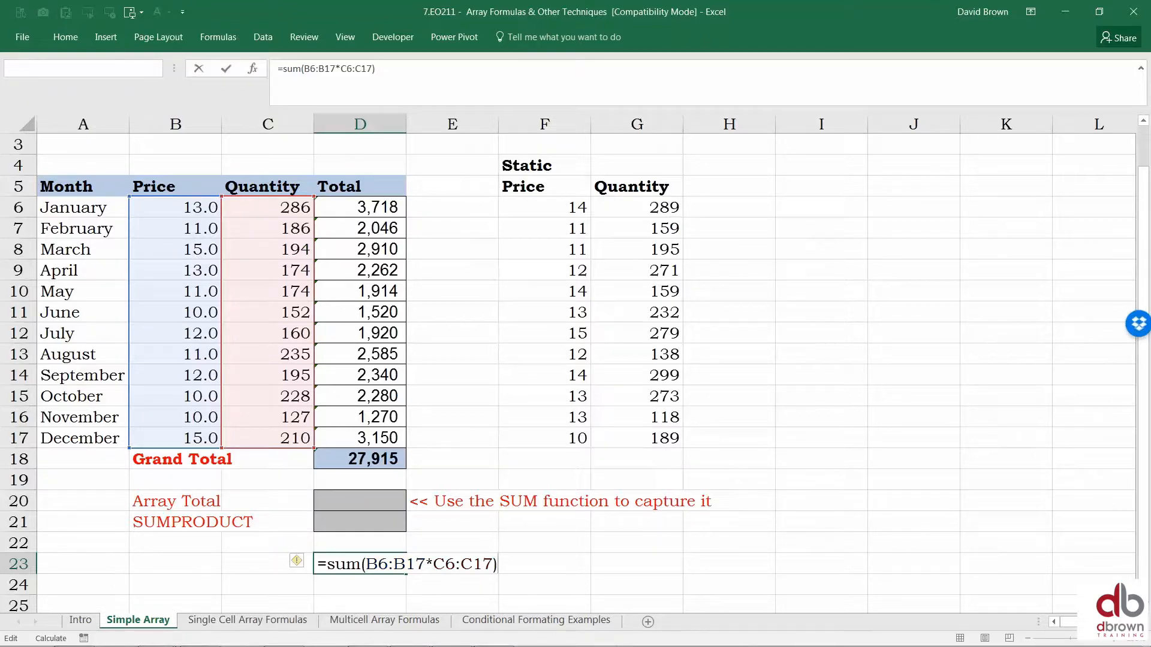
key("ctrl+shift+Return")
key("Return")
key("Up")
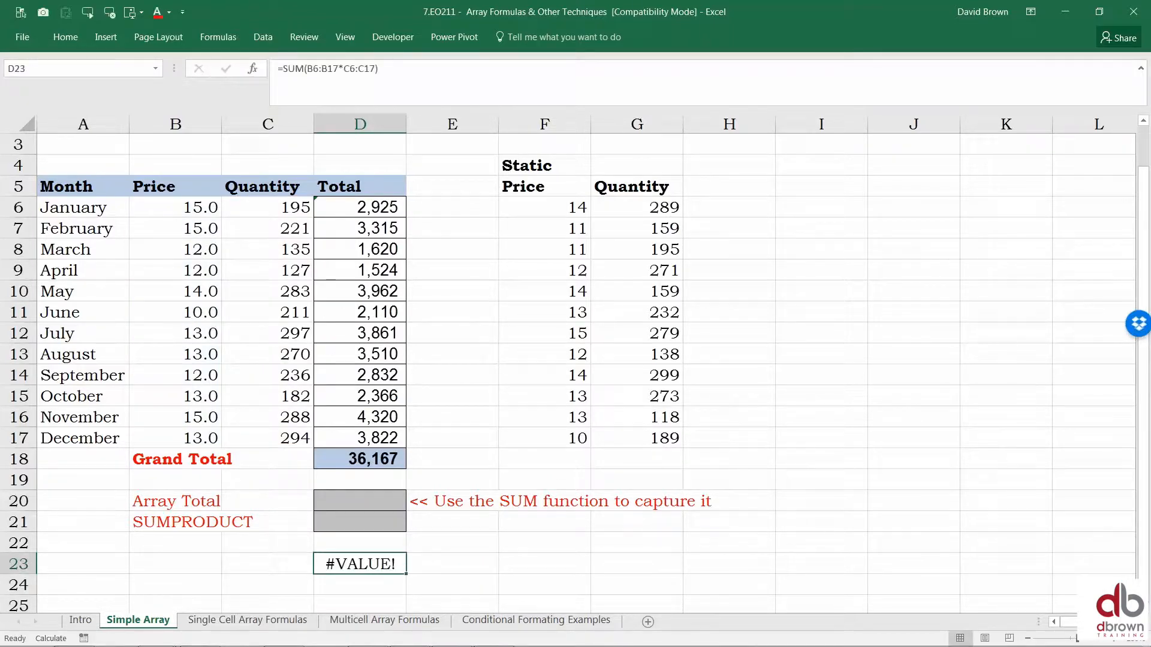
Step: Re-enter the SUM formula in D23 as an array formula, {=SUM(B6:B17*C6:C17)}
key("F2")
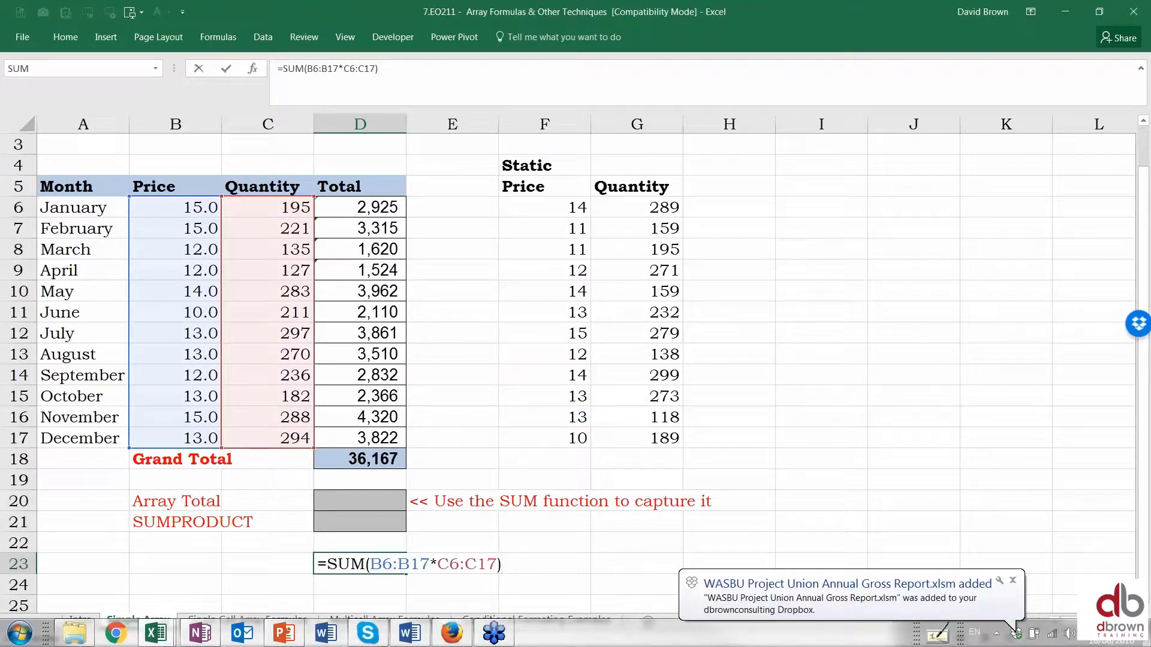
key("Escape")
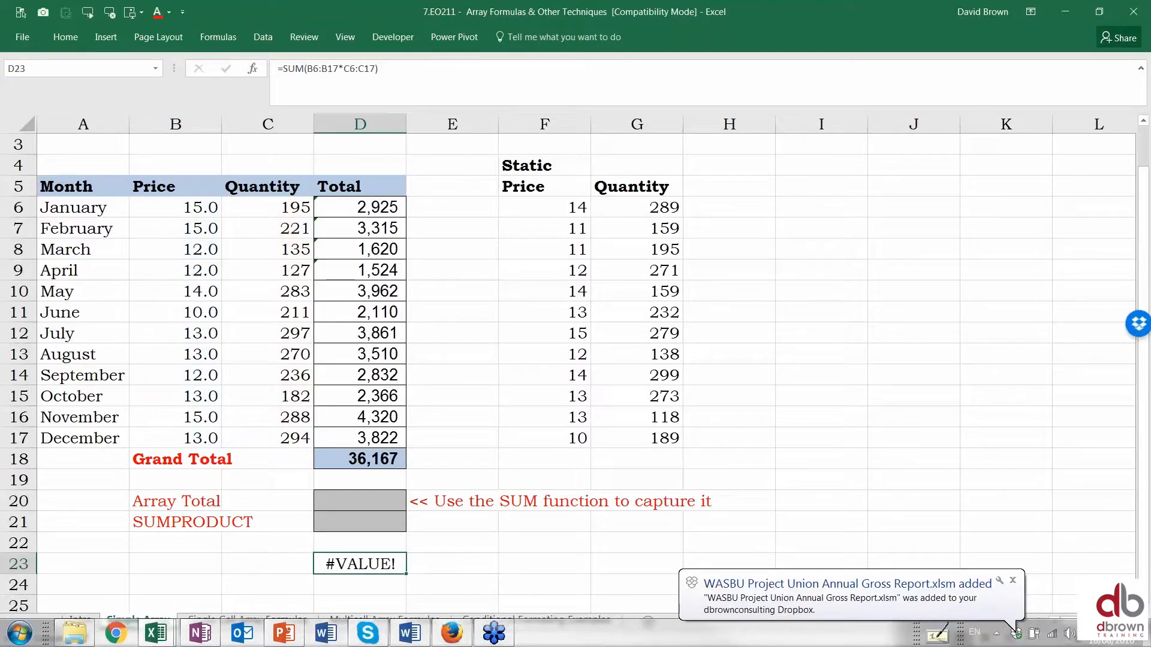
key("F2")
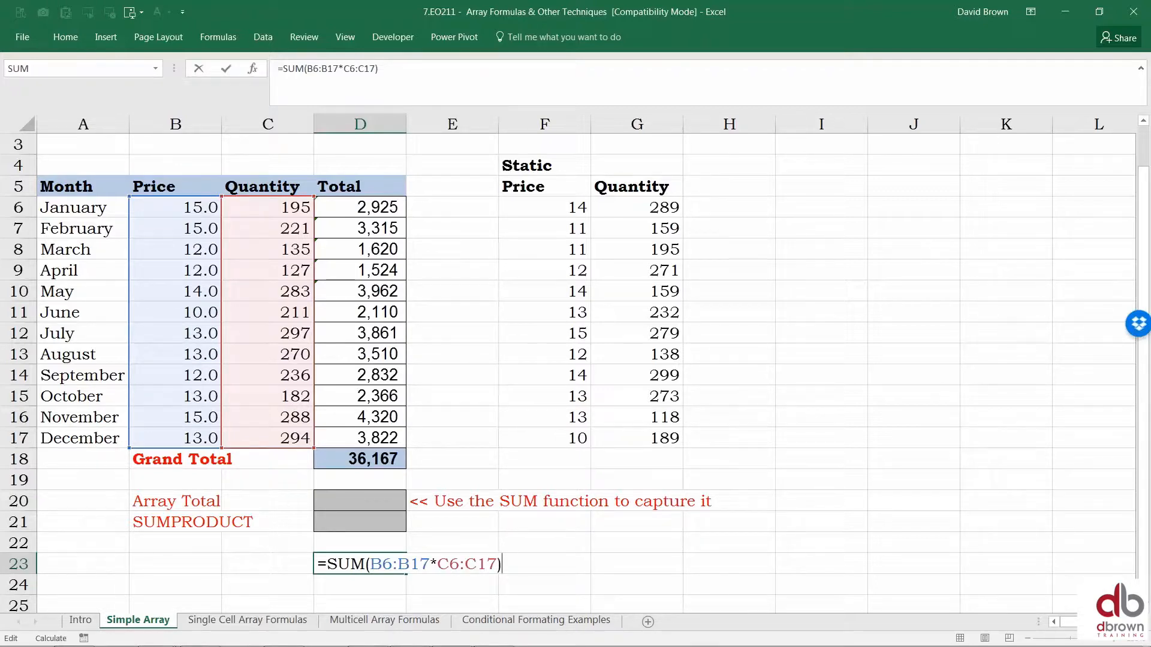
key("ctrl+shift+Return")
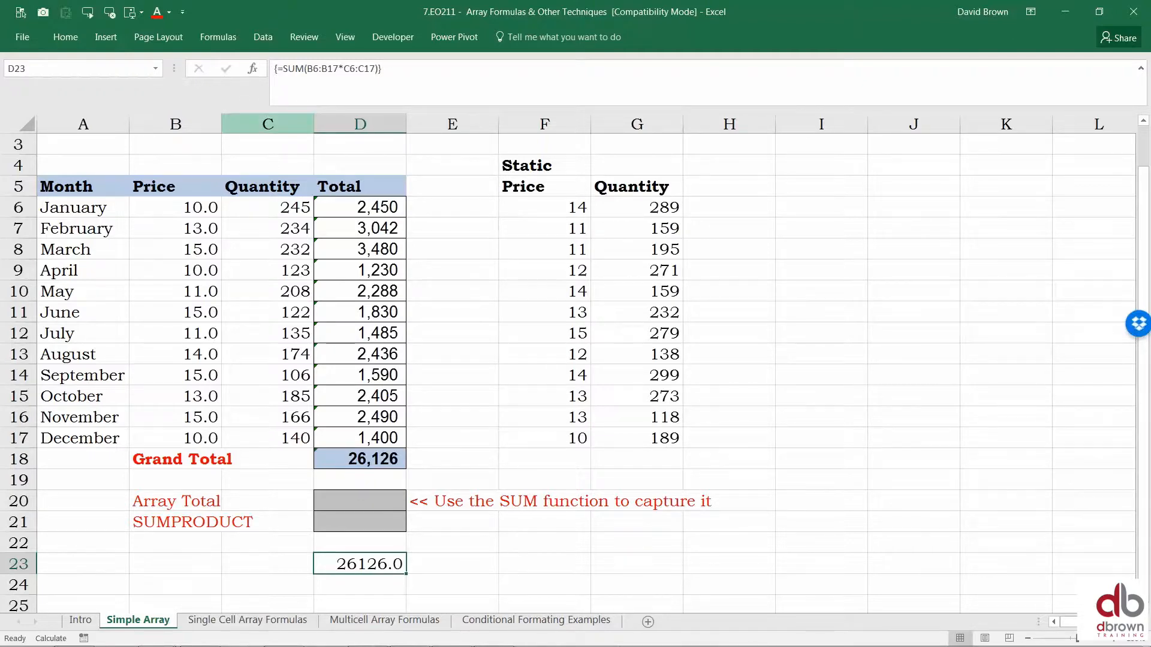
key("Down")
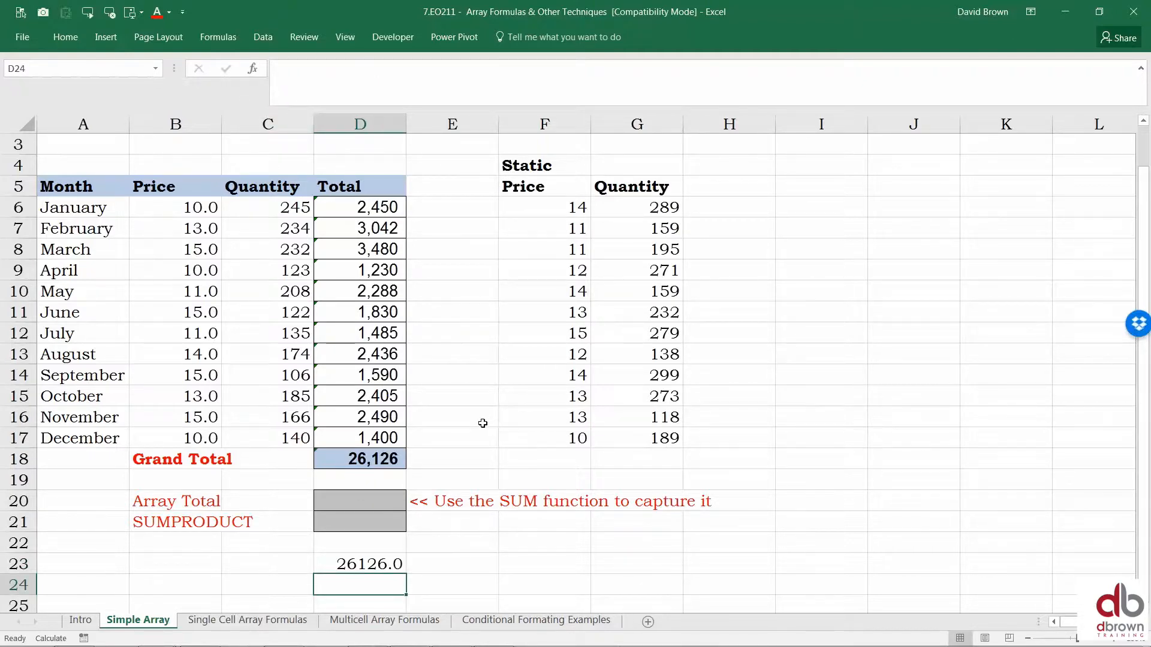
Step: Rebuild the formula in D23 from scratch as =SUM(B6:B17*C6:C17) and enter it as an array formula
key("Up")
key("F2")
type("=")
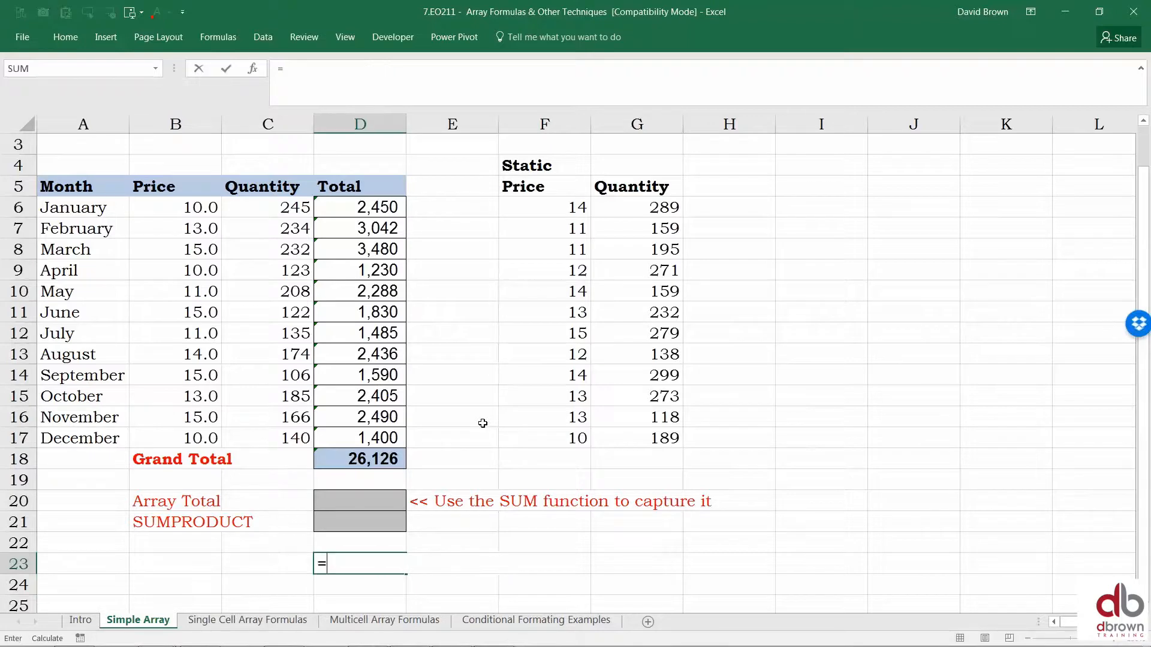
type("sum(")
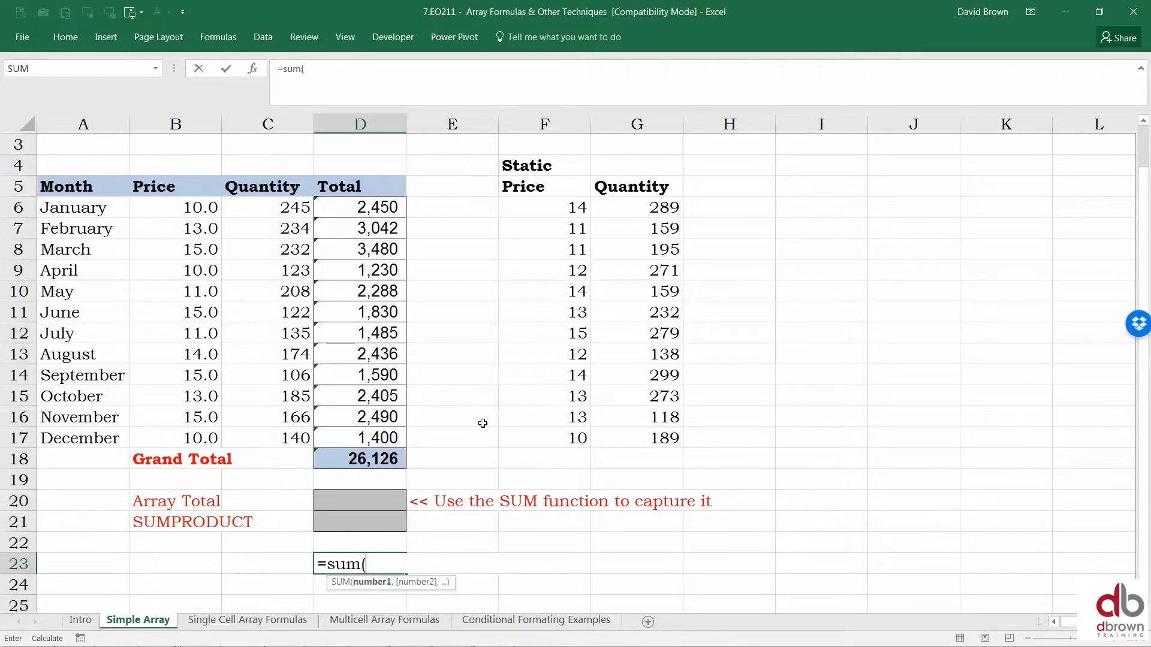
key("Up")
key("Up")
key("Up")
key("Up")
key("Up")
key("Up")
key("Up")
key("Up")
key("Up")
key("Up")
key("Up")
key("Up")
key("Up")
key("Up")
key("Up")
key("Up")
key("Left")
key("Left")
key("Up")
key("shift+Down")
key("shift+Down")
key("shift+Down")
key("shift+Down")
key("shift+Down")
key("shift+Down")
key("shift+Down")
key("shift+Down")
key("shift+Down")
key("shift+Down")
key("shift+Down")
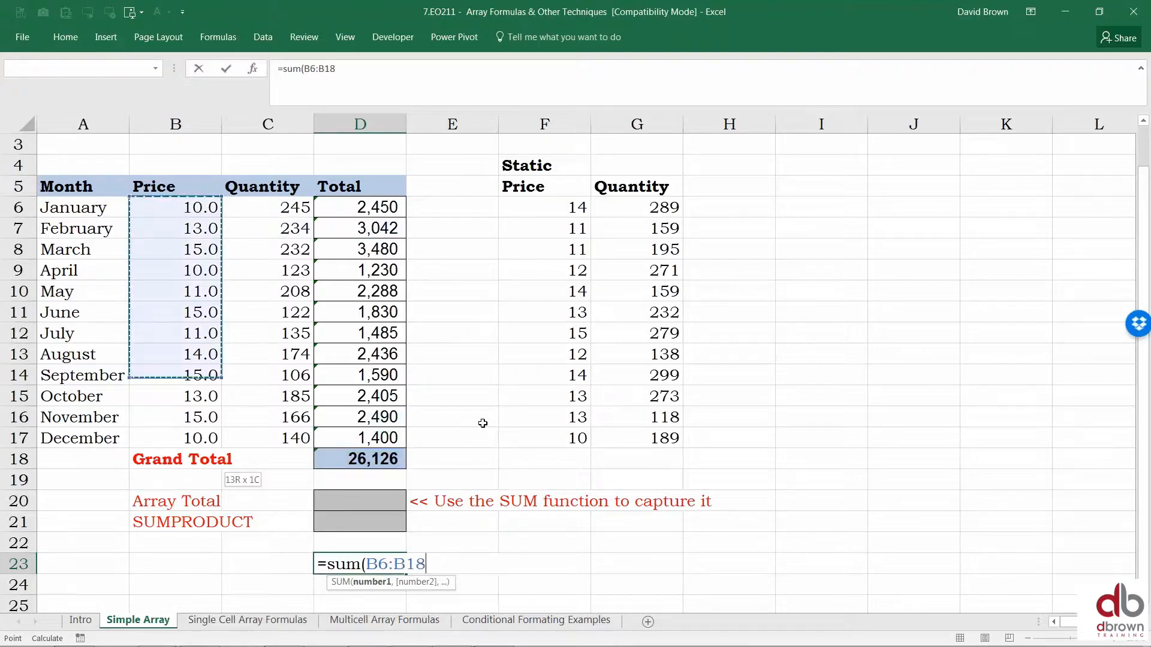
type("*")
key("Up")
key("Up")
key("Up")
key("Up")
key("Up")
key("Up")
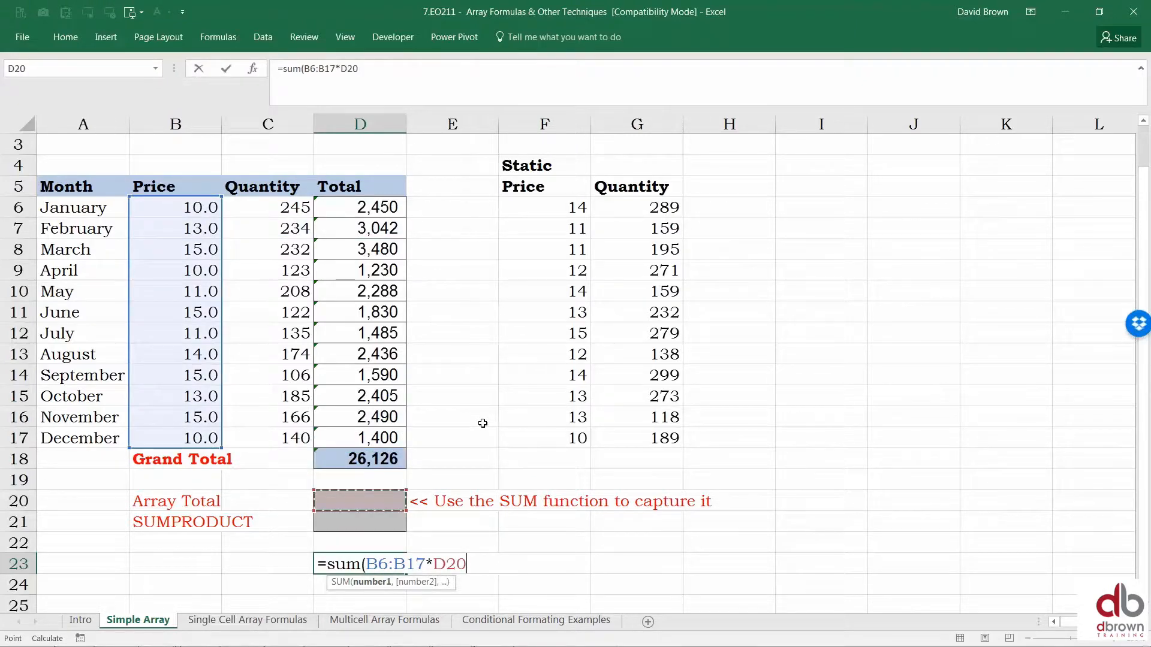
key("Left")
key("ctrl+Up")
key("Down")
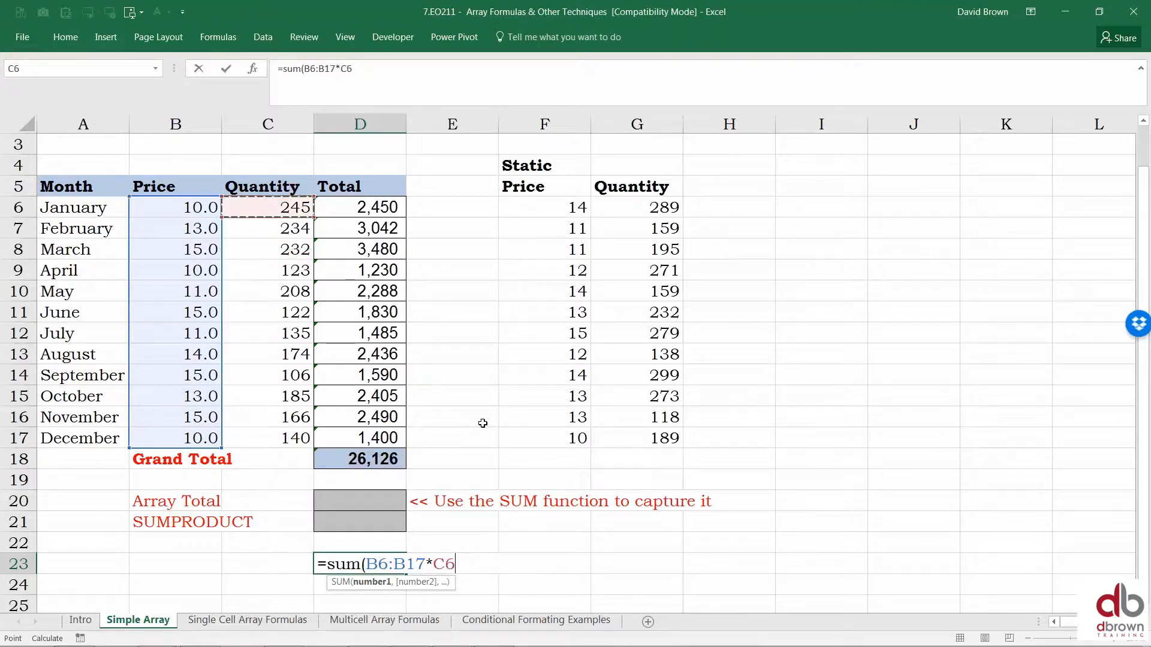
key("ctrl+shift+Down")
type(")")
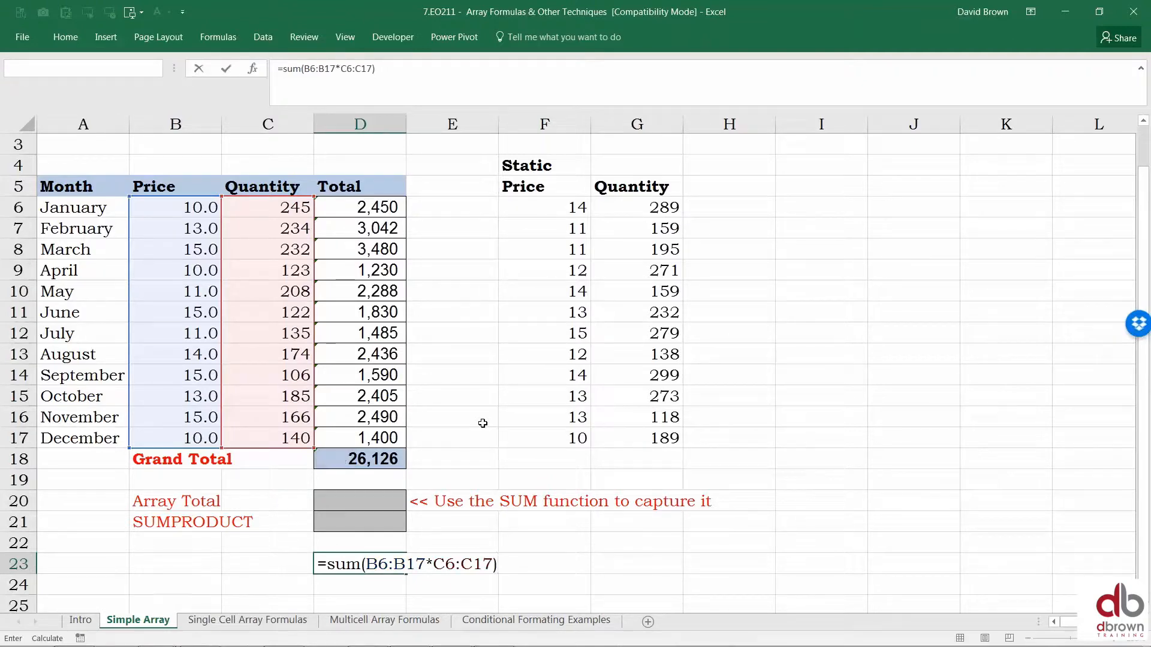
key("ctrl+shift+Return")
key("Down")
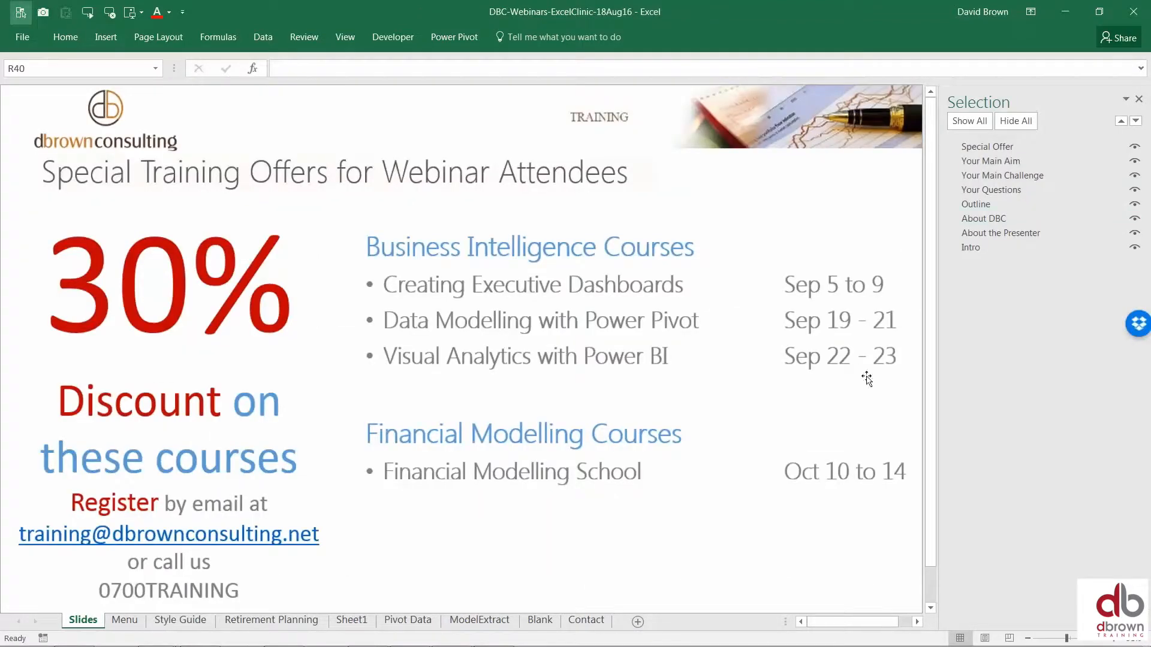
Step: Open the Menu sheet of the DBC-Webinars-ExcelClinic-18Aug16 workbook
left_click(126, 620)
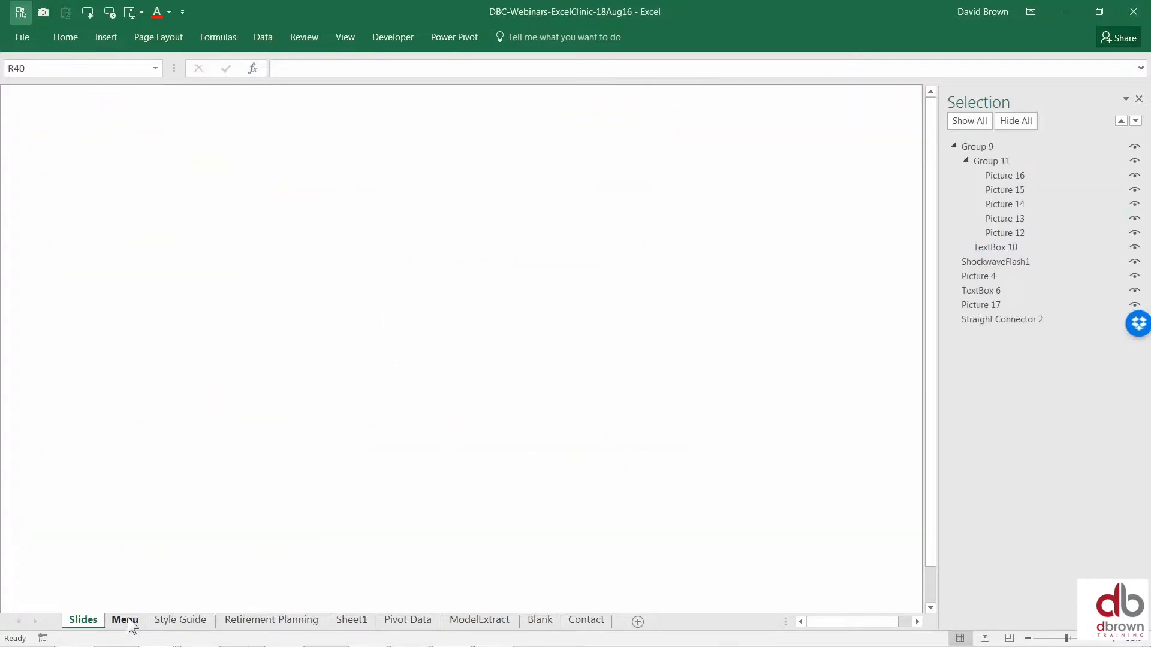